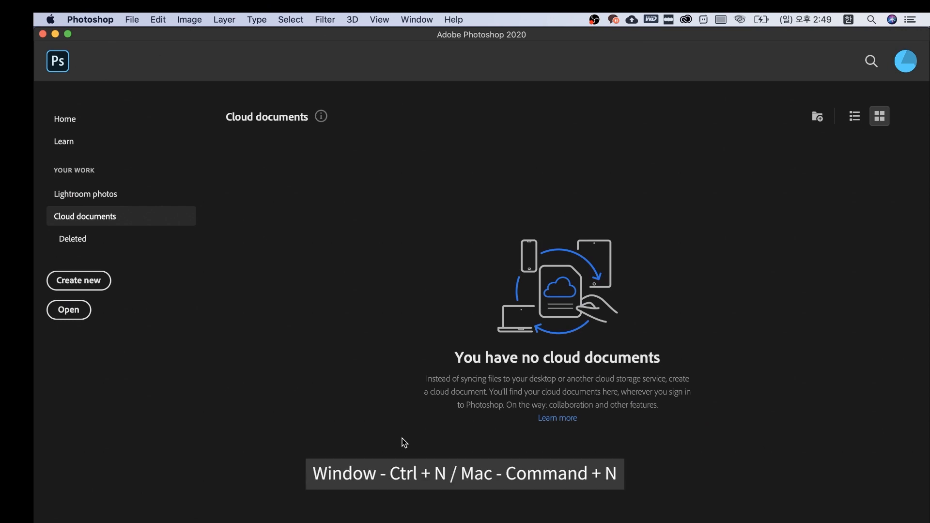
Step: Begin a new document and name it 가구 상세페이지 사이즈
key("super+n")
left_click_drag(510, 47, 519, 46)
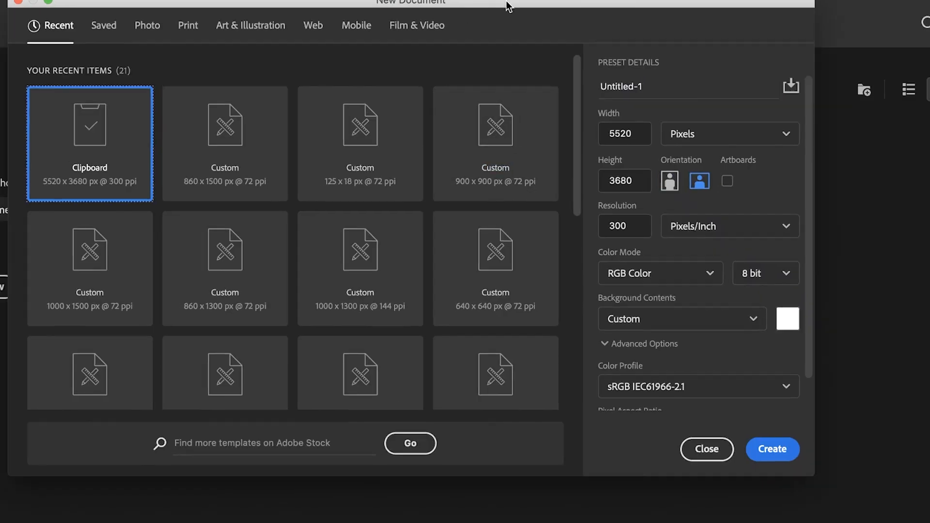
left_click_drag(507, 5, 557, 27)
left_click_drag(699, 107, 637, 113)
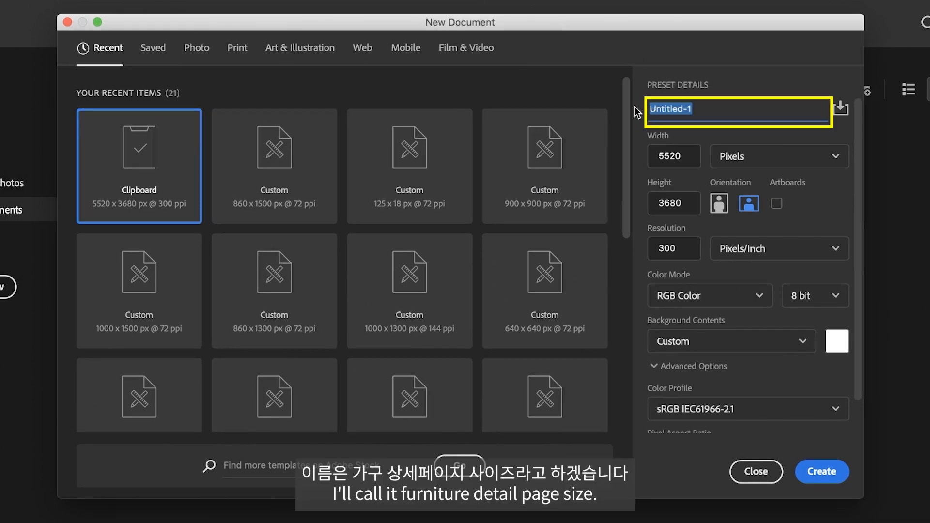
type("가구 상세페")
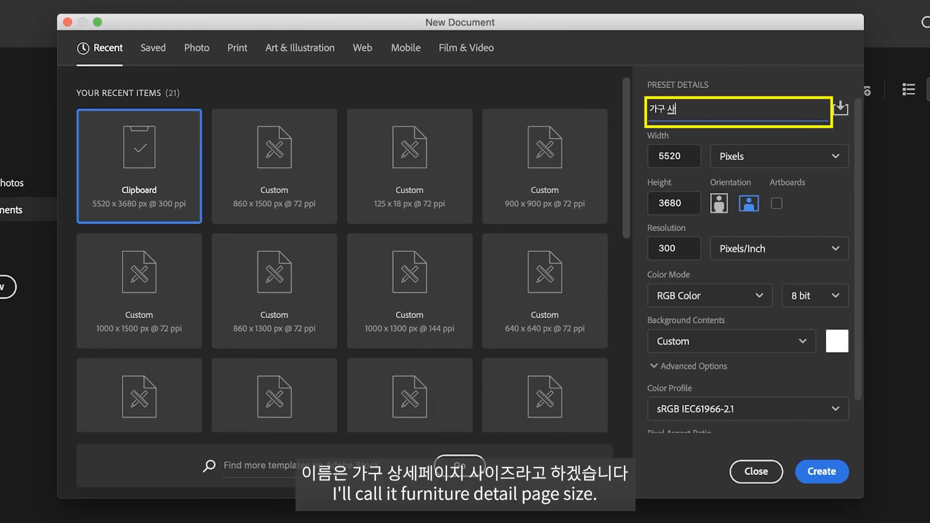
type("이지 사이즈")
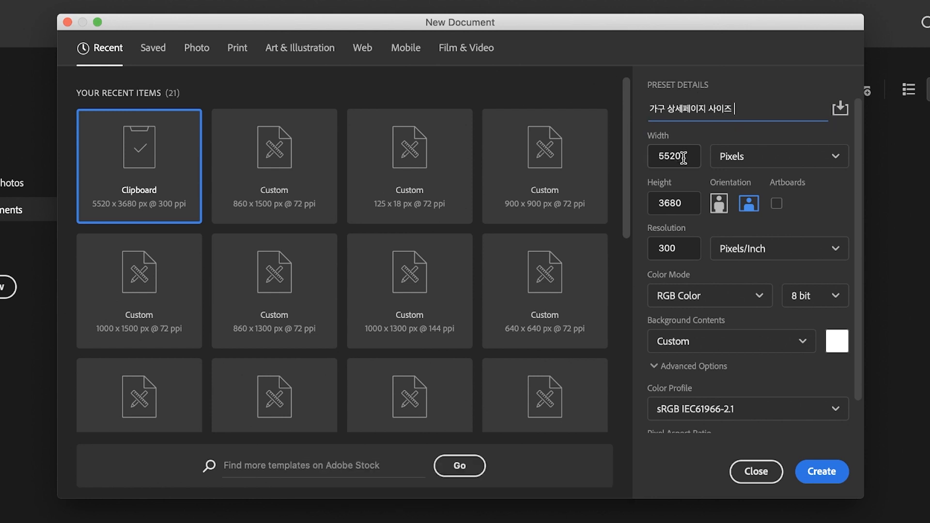
Step: Set the new document to 860 × 1600 pixels at 72 pixels per inch and create it
left_click_drag(678, 155, 632, 155)
type("86")
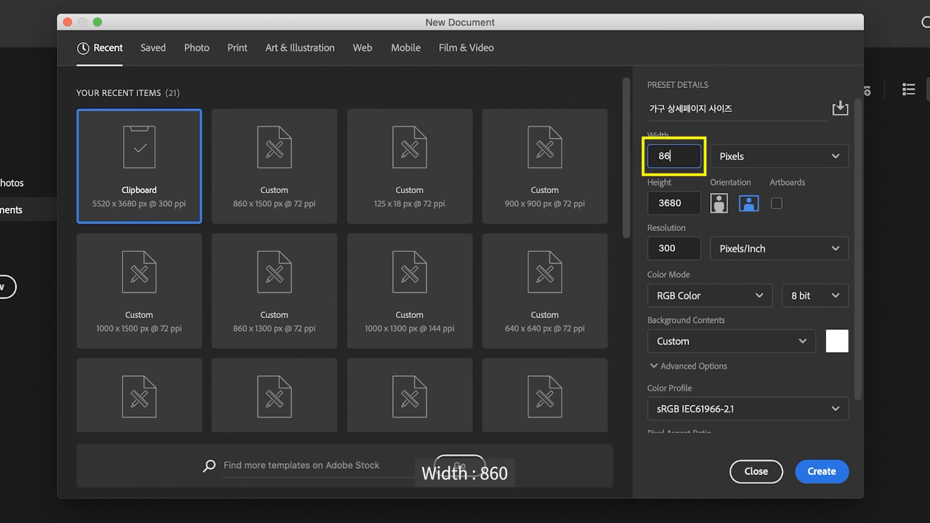
type("0")
left_click_drag(688, 201, 597, 200)
type("1")
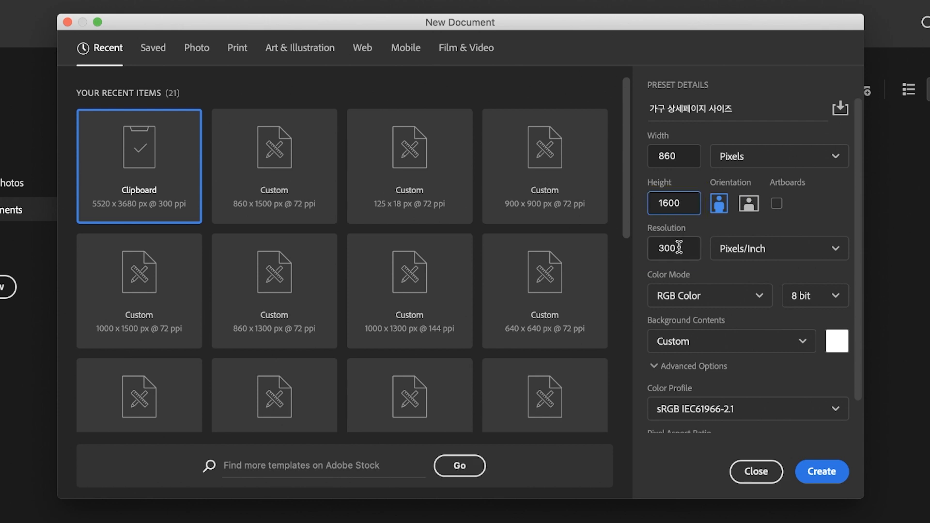
left_click_drag(680, 247, 623, 247)
type("72")
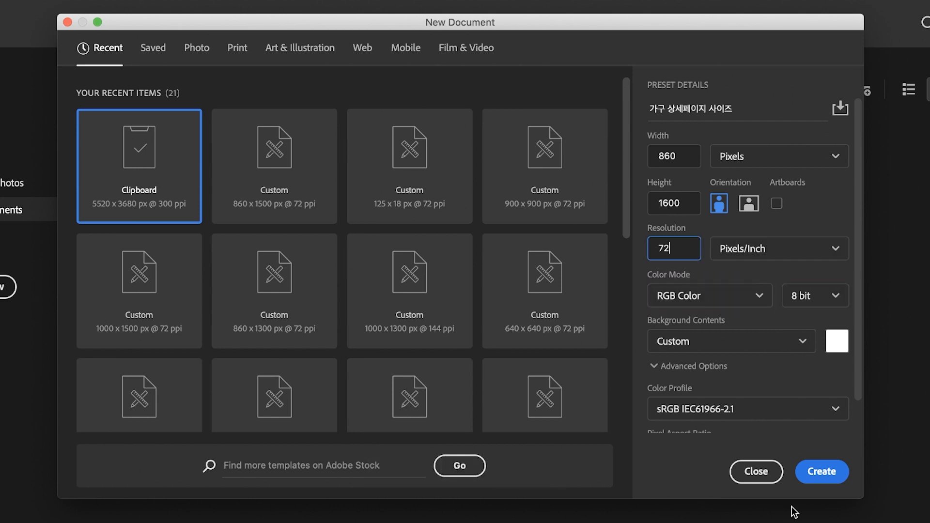
left_click(821, 472)
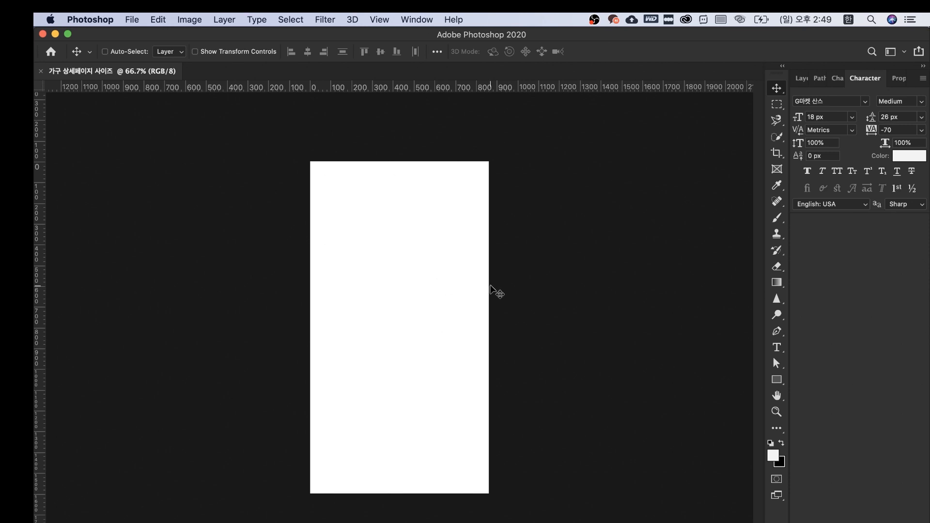
Step: Open the bed photo 0320-185.jpg from the desktop folder
key("super+o")
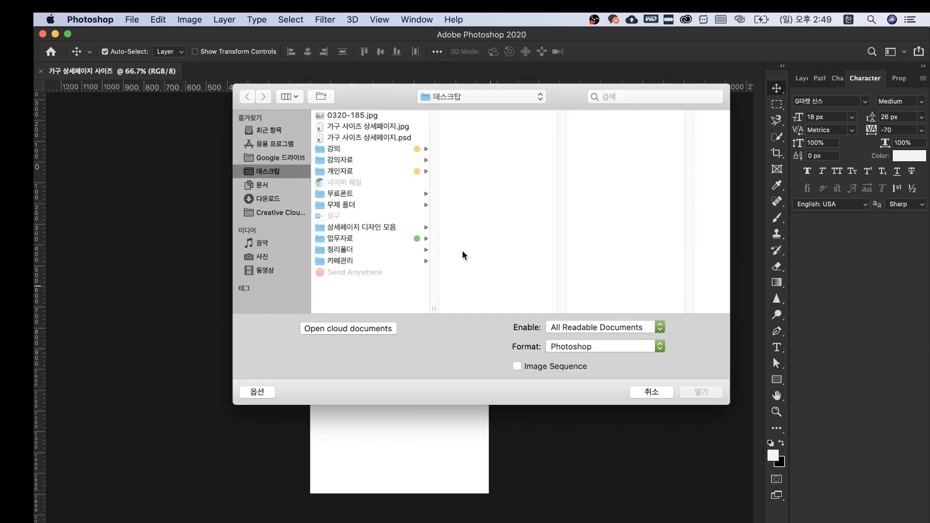
left_click(370, 116)
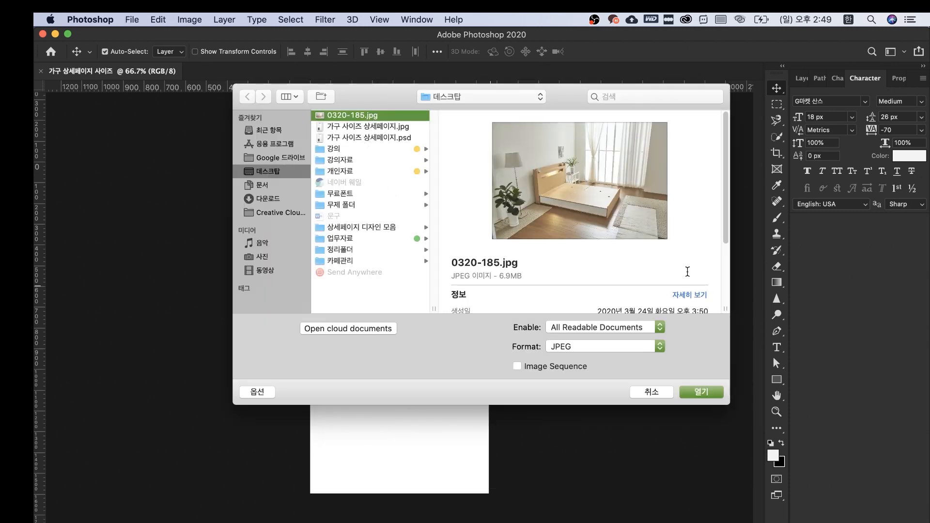
left_click(701, 394)
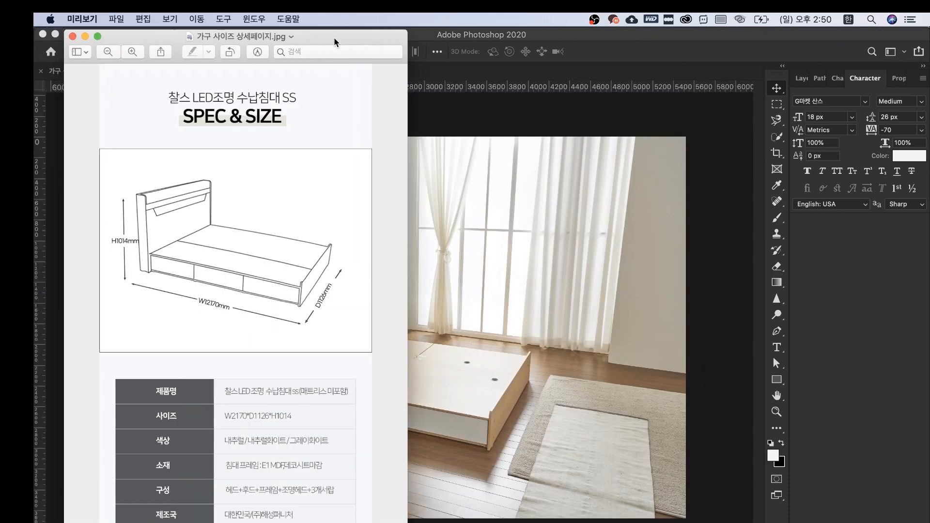
Step: View the reference page 가구 사이즈 상세페이지.jpg in Preview beside the photo, and minimise its window
left_click_drag(334, 42, 734, 42)
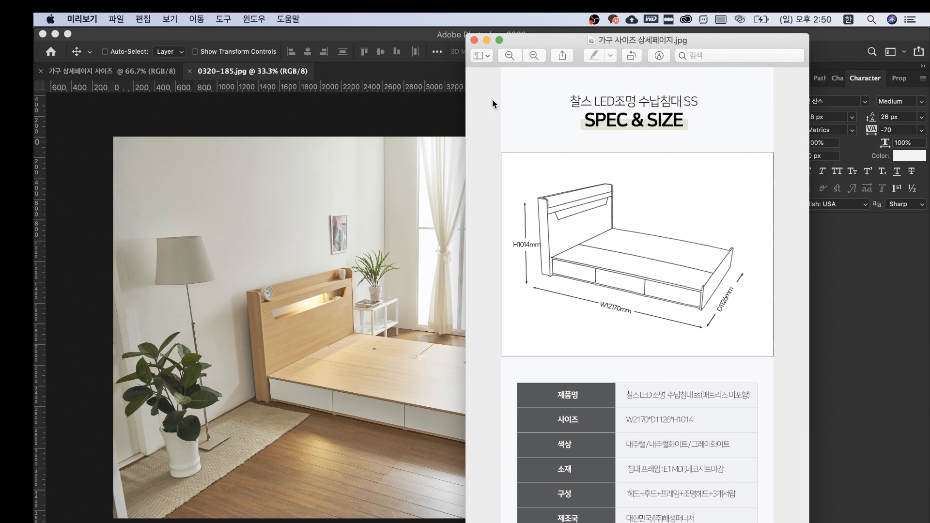
left_click(486, 39)
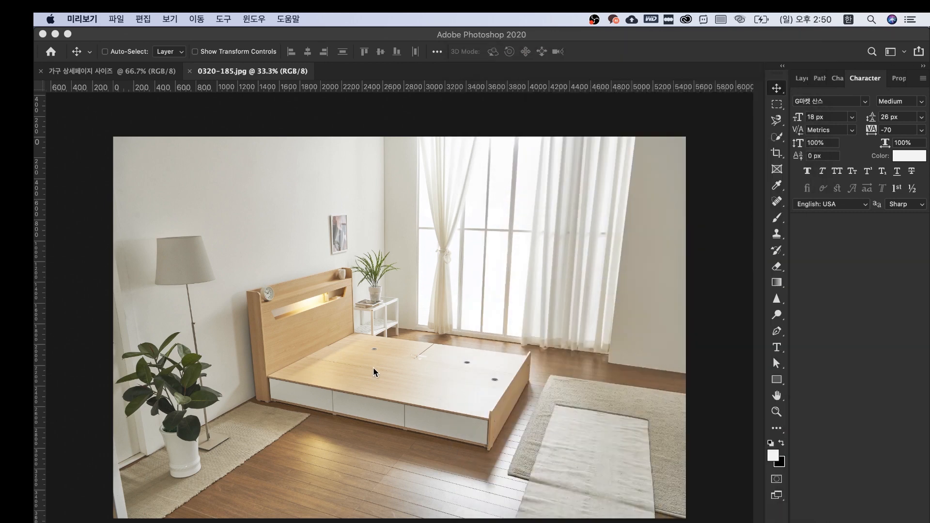
Step: Activate the Pen tool and switch its drawing mode to Path
left_click(777, 331)
left_click(807, 328)
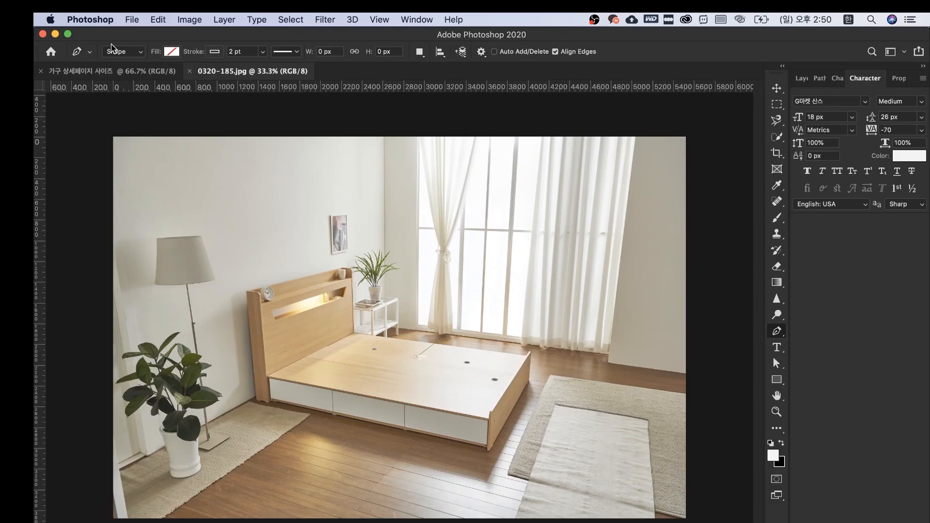
key("super+plus")
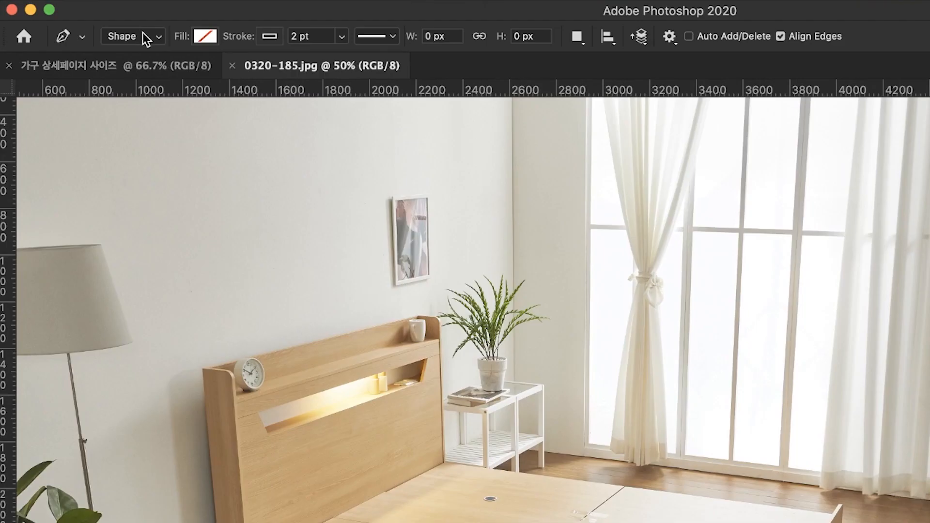
left_click(143, 34)
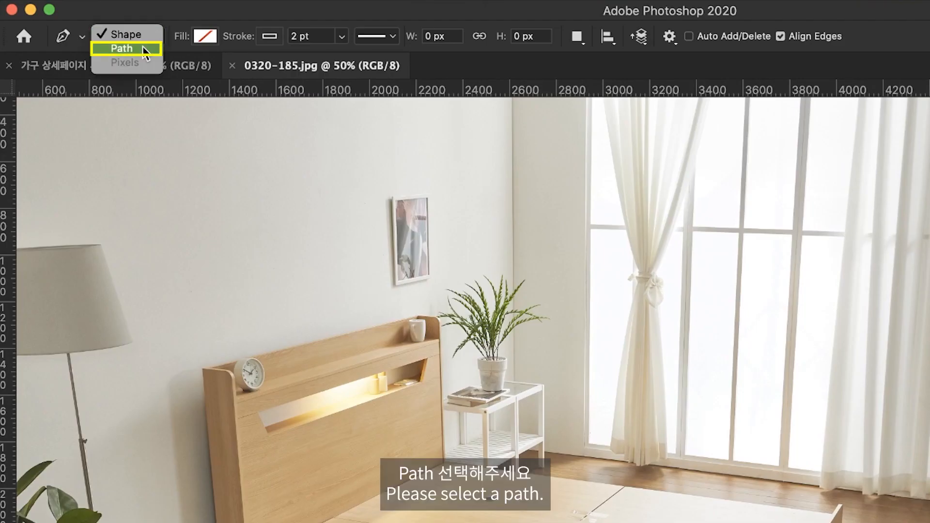
left_click(143, 50)
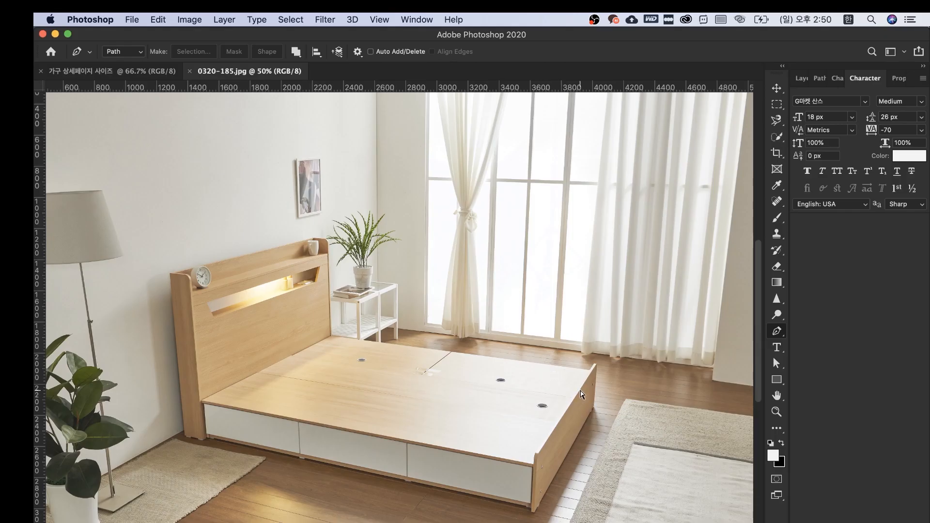
Step: Examine the headboard and bed base up close for a straight edge where the path can start
key("super+equal")
left_click_drag(580, 389, 777, 355)
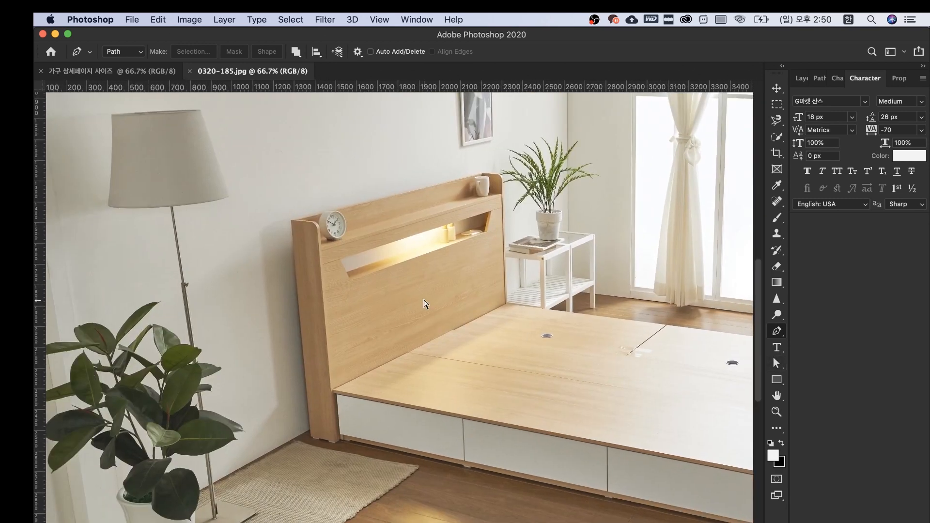
key("super+equal")
left_click_drag(372, 322, 456, 328)
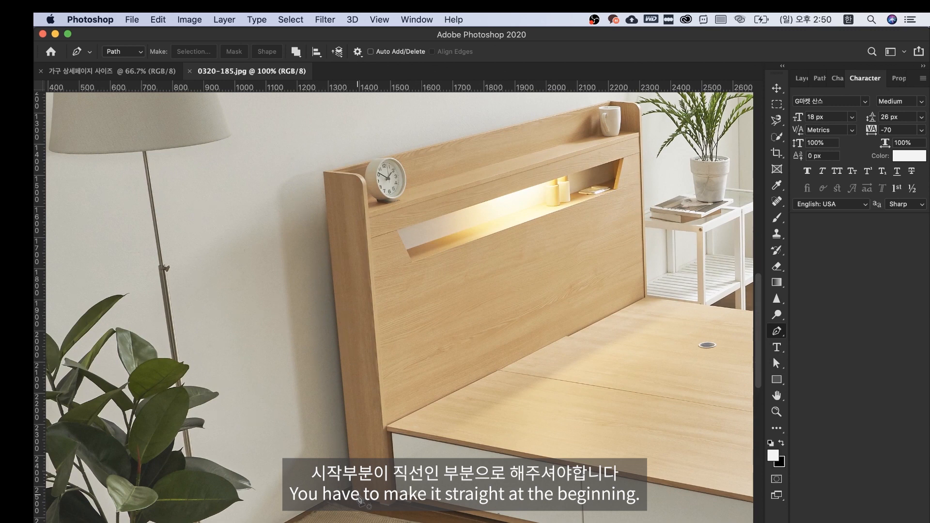
key("super+equal")
key("super+minus")
key("super+minus")
left_click_drag(459, 372, 417, 371)
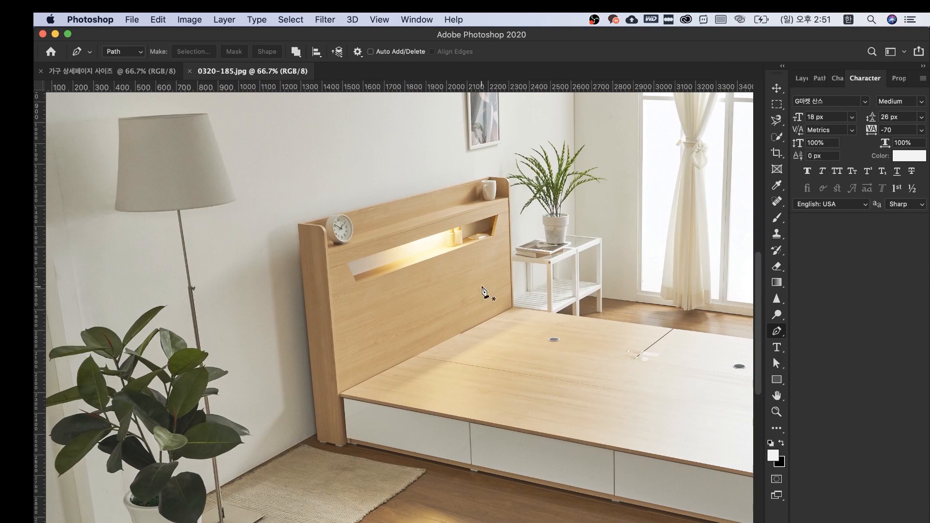
Step: Duplicate the Background layer and rename the copy 원본
left_click(802, 79)
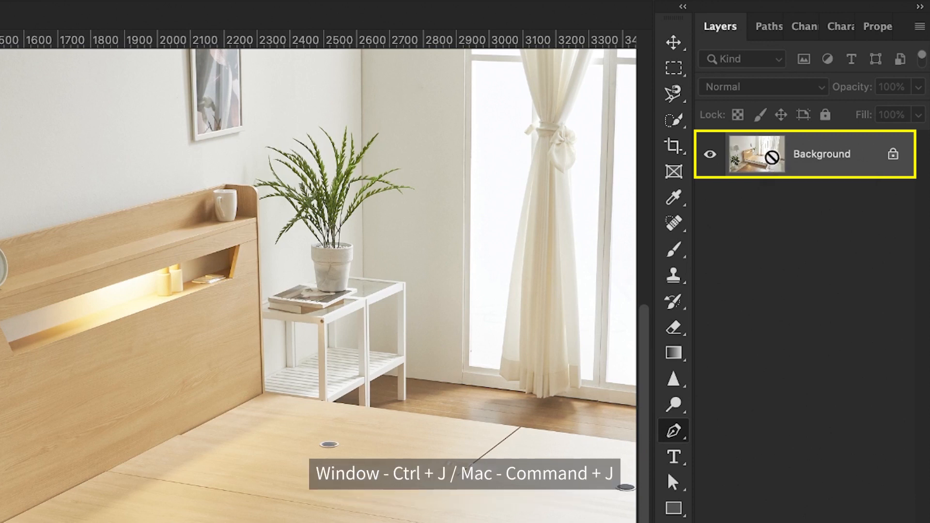
key("ctrl+j")
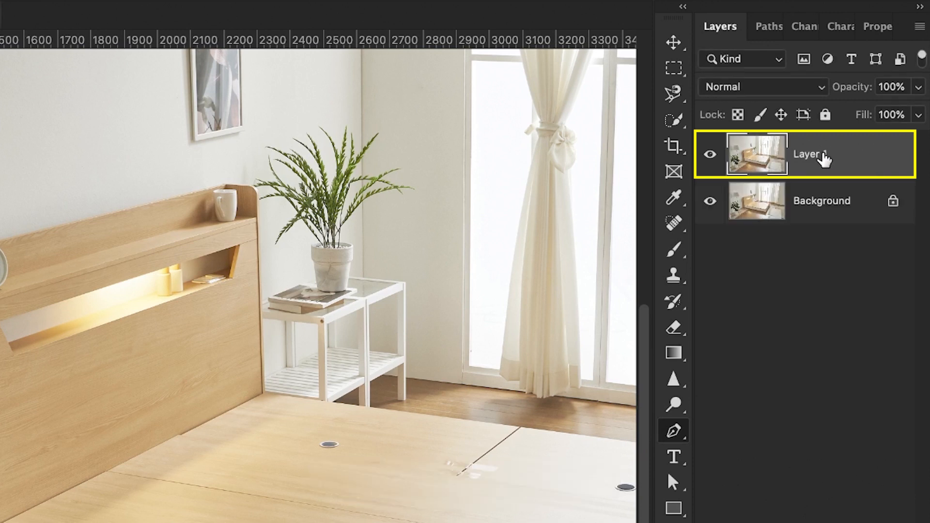
double_click(810, 154)
type("원본")
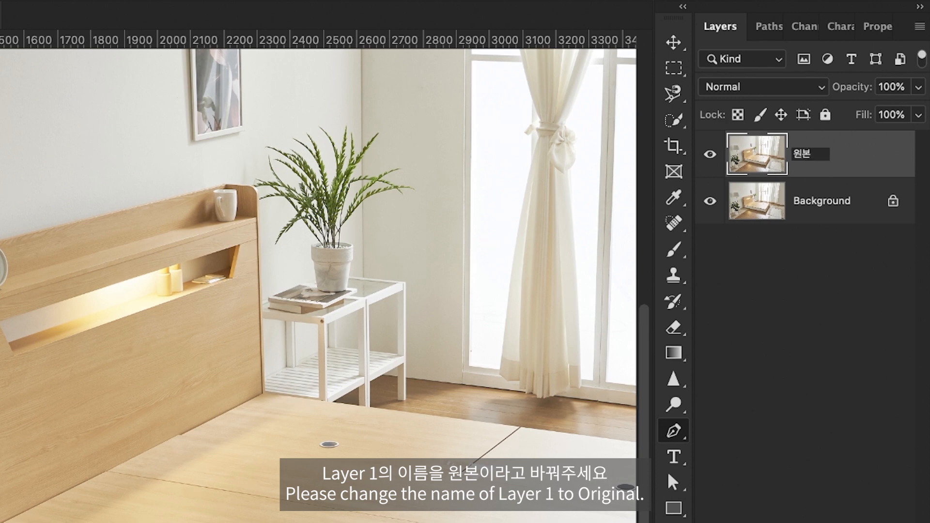
key("Return")
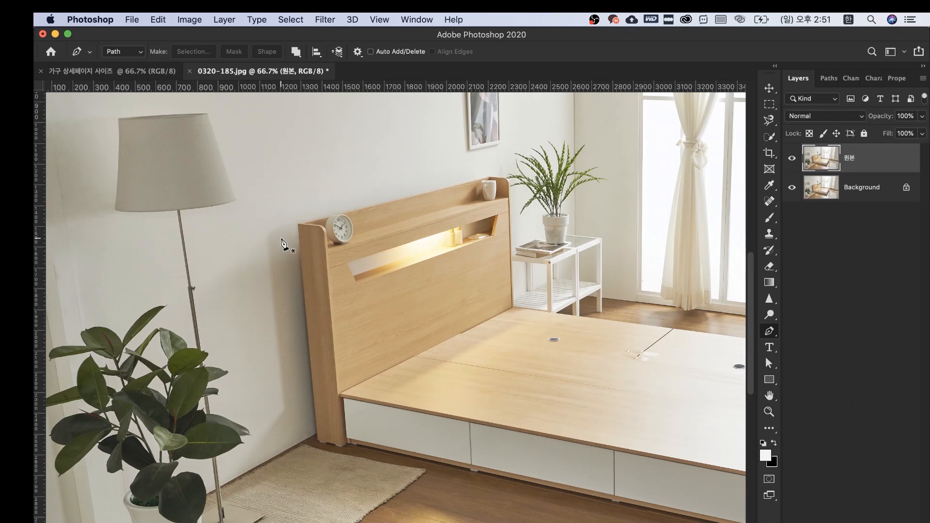
Step: Start the Pen path at the headboard's upper outer corner and run a straight segment down to the base of its side panel
key("super+plus")
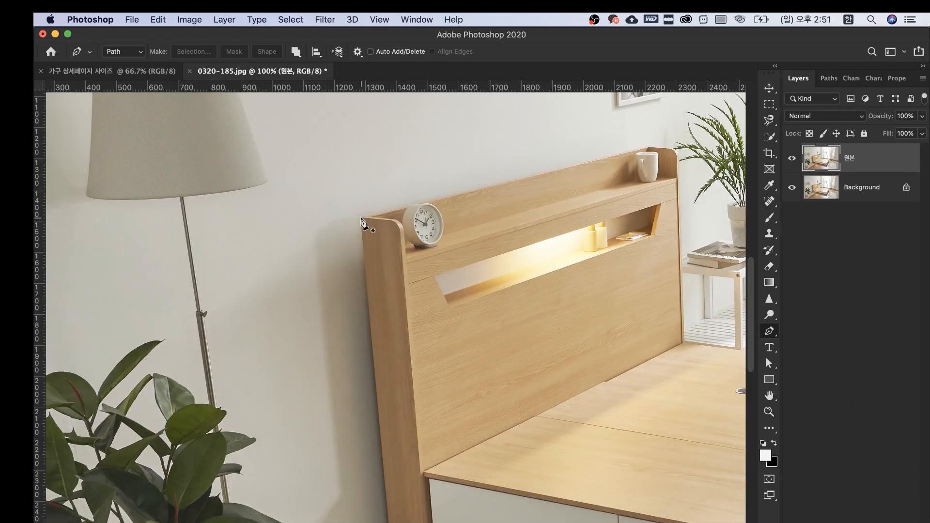
left_click(361, 219)
left_click_drag(422, 339, 417, 295)
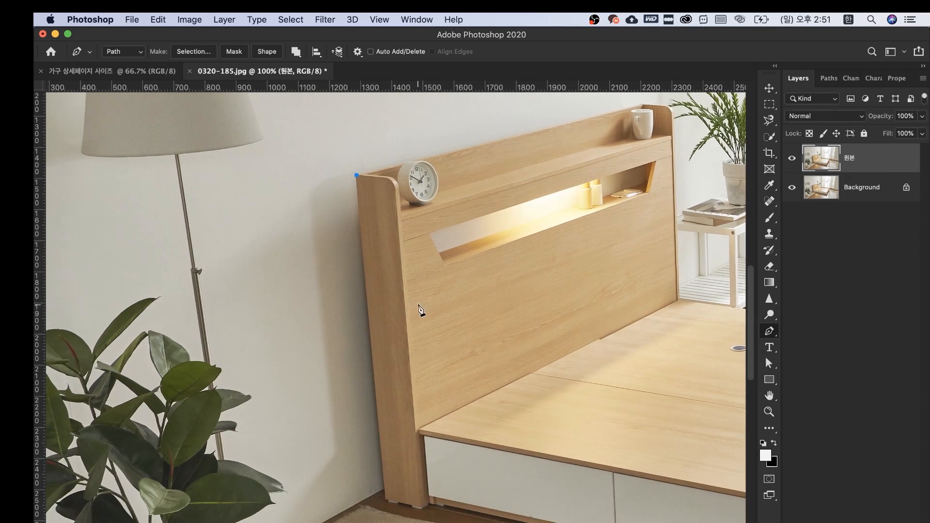
key("super+plus")
key("super+plus")
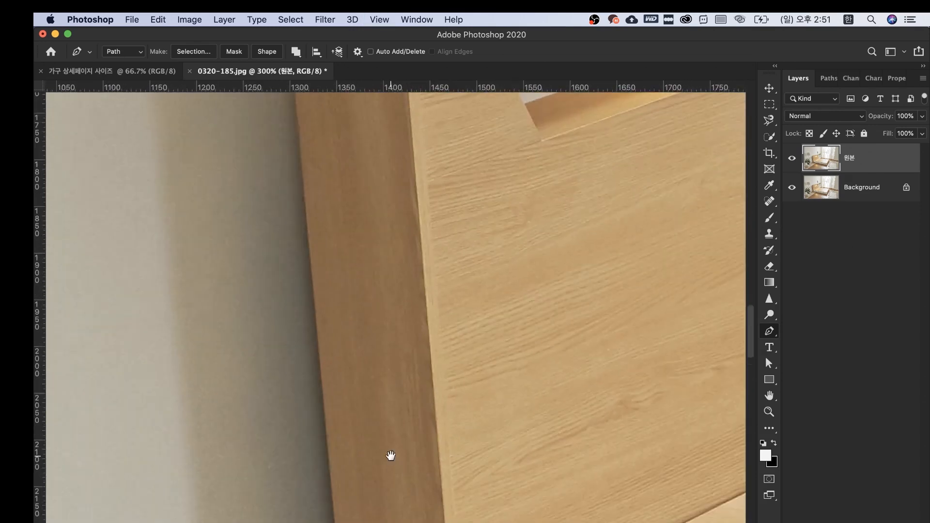
left_click_drag(391, 454, 486, 264)
key("super+minus")
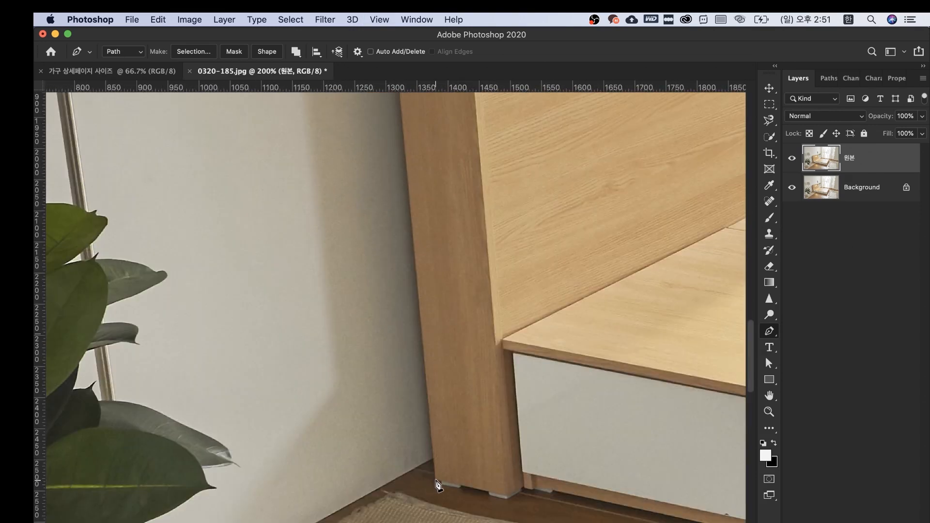
left_click(436, 481)
key("super+minus")
scroll(474, 406, "up", 5)
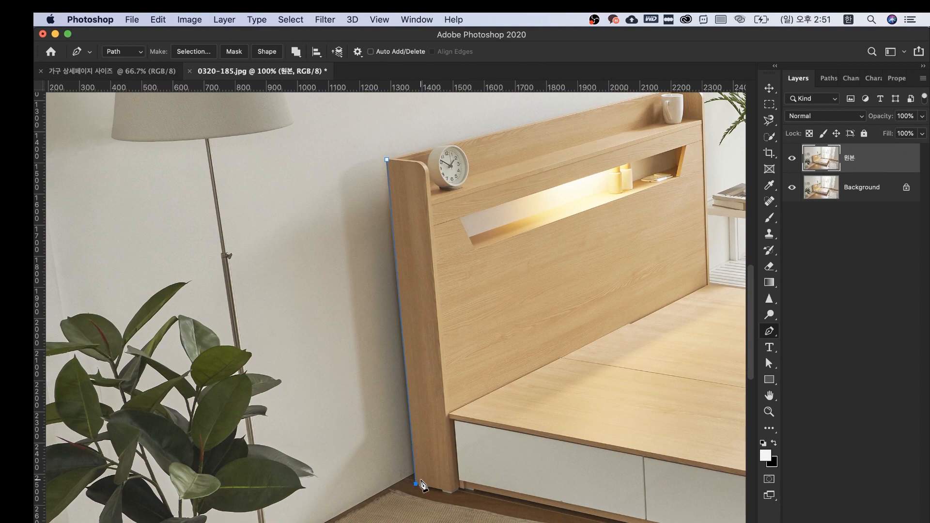
Step: Continue the path along the bottom of the headboard's side panel, following the outlines of its two grey feet
key("super+plus")
key("super+plus")
left_click_drag(422, 484, 448, 427)
key("super+plus")
key("super+plus")
left_click_drag(435, 298, 435, 388)
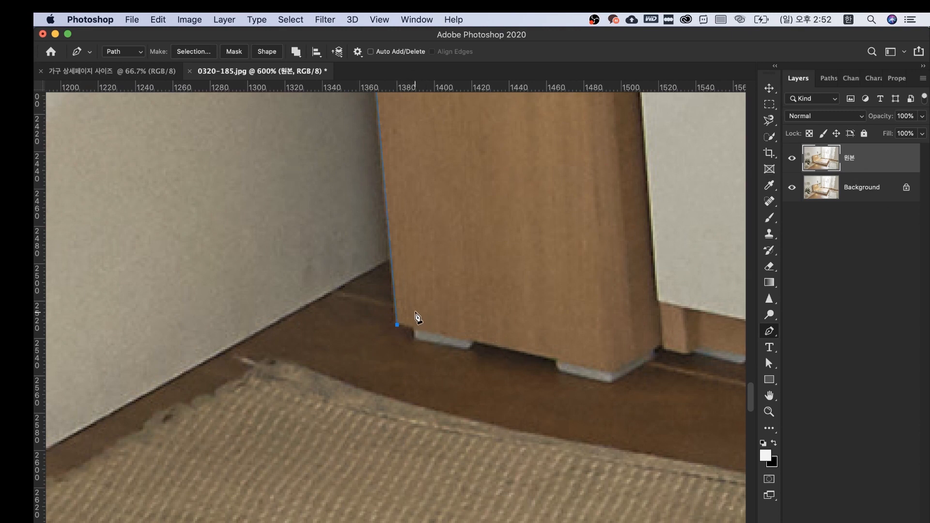
scroll(416, 317, "up", 2)
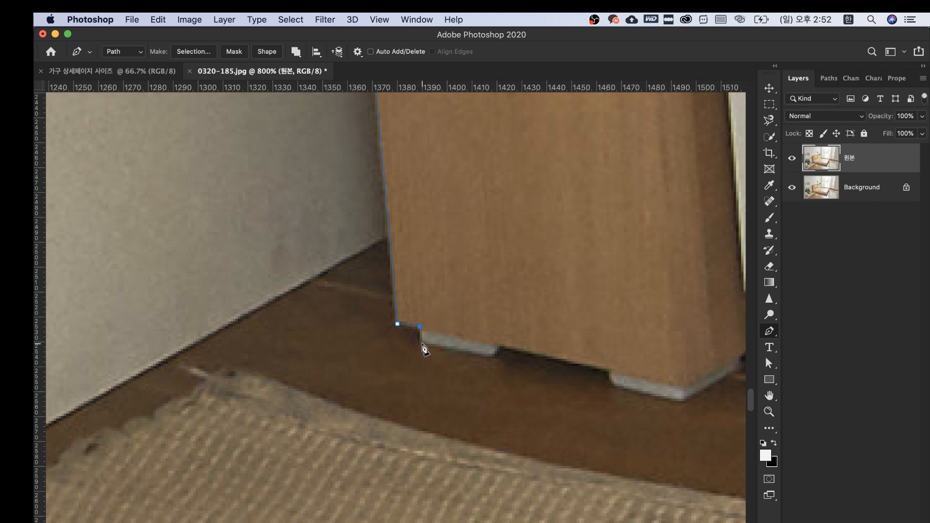
left_click(422, 344)
left_click(490, 356)
left_click(610, 370)
left_click(616, 386)
left_click_drag(617, 387, 623, 388)
left_click(681, 401)
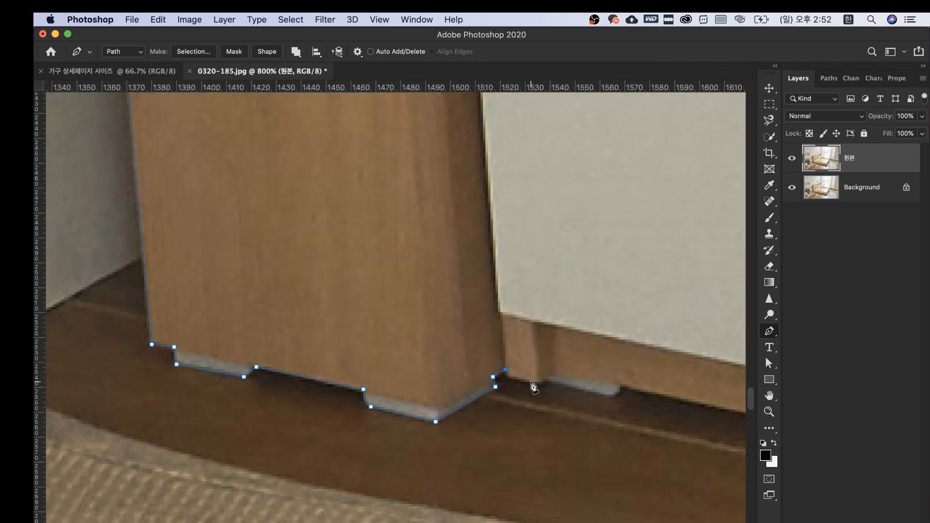
Step: Undo the misplaced anchor point and trace the path around the first grey foot beneath the drawer base
left_click(536, 383)
key("super+z")
left_click(510, 377)
left_click(540, 381)
left_click(548, 377)
left_click(610, 397)
left_click(622, 387)
Step: Extend the path along the drawer base's lower edge and around the next foot
key("super+minus")
left_click_drag(576, 334, 133, 299)
key("super+minus")
key("super+minus")
left_click(540, 419)
left_click(542, 430)
left_click(589, 441)
left_click(594, 434)
Step: Carry the path farther along the lower edge of the drawers towards the footboard, outlining the foot on the way
left_click_drag(576, 426, 97, 363)
key("super+minus")
key("super+minus")
key("super+plus")
key("super+plus")
key("super+plus")
left_click_drag(575, 463, 207, 252)
left_click(363, 392)
left_click(366, 402)
left_click(435, 413)
Step: Trace the path around the last foot and the lower front corner of the footboard
left_click_drag(436, 411, 203, 264)
left_click(389, 396)
left_click(394, 406)
left_click(431, 414)
left_click(442, 420)
left_click(442, 454)
left_click(470, 459)
left_click(502, 405)
left_click(510, 403)
left_click(526, 372)
left_click(527, 362)
Step: Trace the footboard's outer side up to its top and over to the edge of the bed platform
left_click_drag(503, 116, 417, 234)
left_click(462, 211)
left_click(469, 212)
left_click(478, 193)
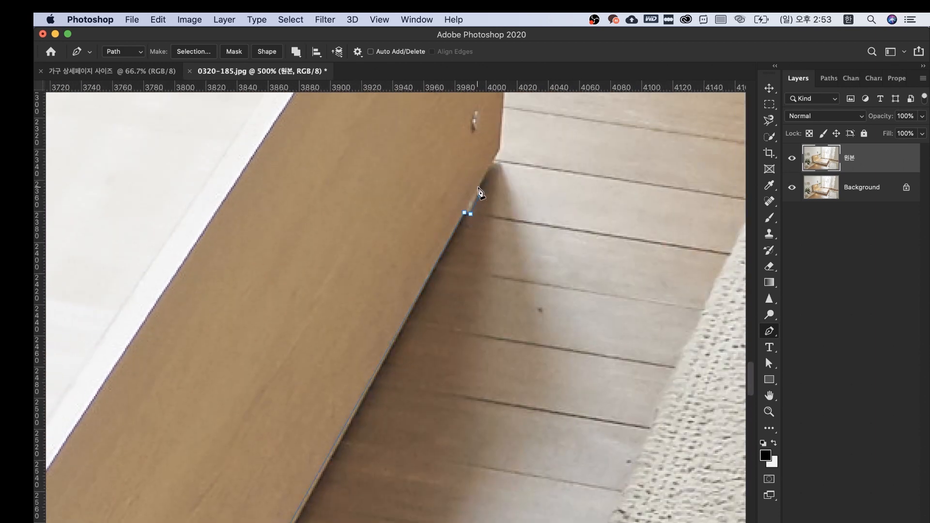
left_click_drag(499, 148, 538, 320)
left_click_drag(528, 135, 503, 416)
left_click(542, 199)
left_click(537, 184)
left_click(513, 181)
left_click(470, 245)
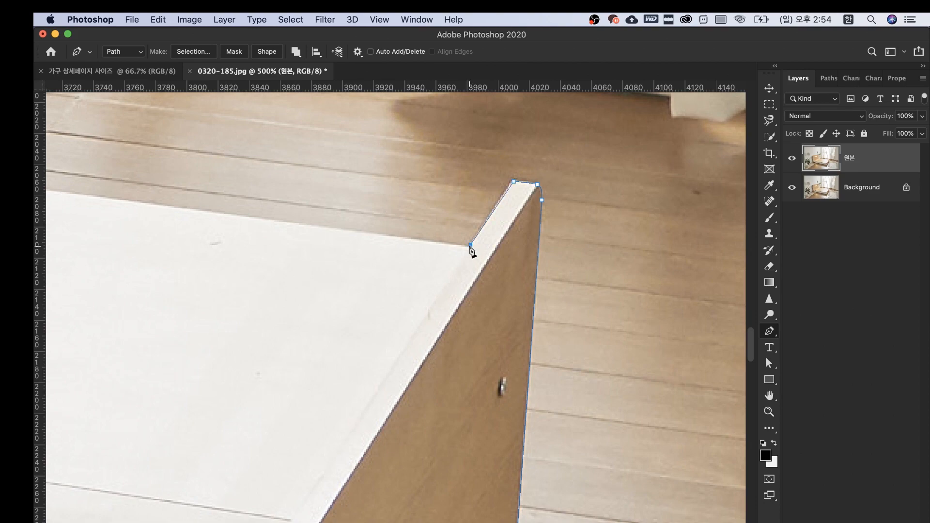
Step: Continue the path along the bed platform's rear edge to the headboard
key("super+minus")
key("super+minus")
left_click_drag(150, 287, 352, 286)
left_click(143, 203)
left_click_drag(181, 233, 699, 299)
left_click(332, 229)
left_click_drag(265, 241, 618, 289)
left_click(151, 203)
Step: Run the path up the headboard's inner side edge and curve it around the rounded top corner beside the mug
left_click_drag(191, 251, 678, 484)
left_click_drag(399, 107, 473, 420)
left_click_drag(488, 186, 460, 341)
left_click_drag(461, 304, 437, 301)
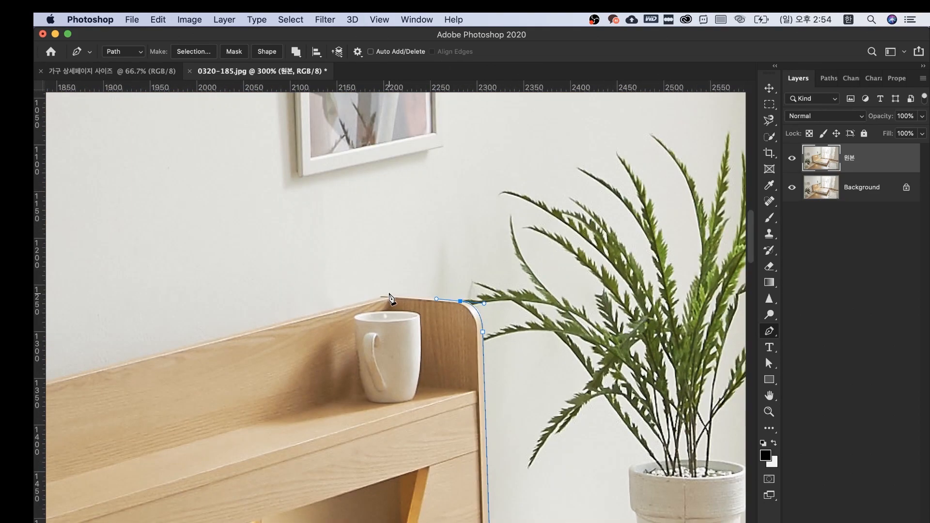
Step: Finish the Pen path along the headboard's top edge behind the mug and close it at the starting point
left_click(390, 296)
left_click(380, 299)
left_click_drag(355, 321, 511, 275)
key("super+minus")
key("super+minus")
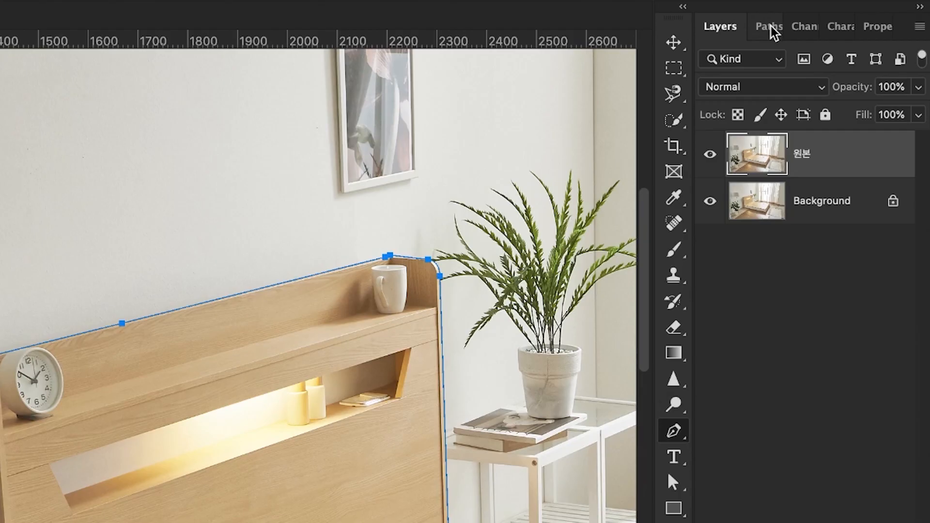
Step: Save the work path under the name 침대 누끼따기
left_click(770, 27)
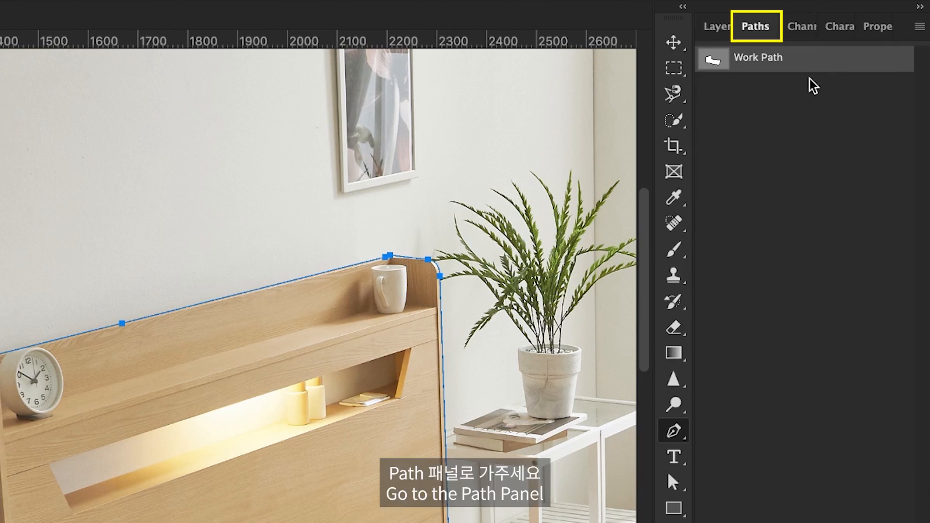
double_click(755, 63)
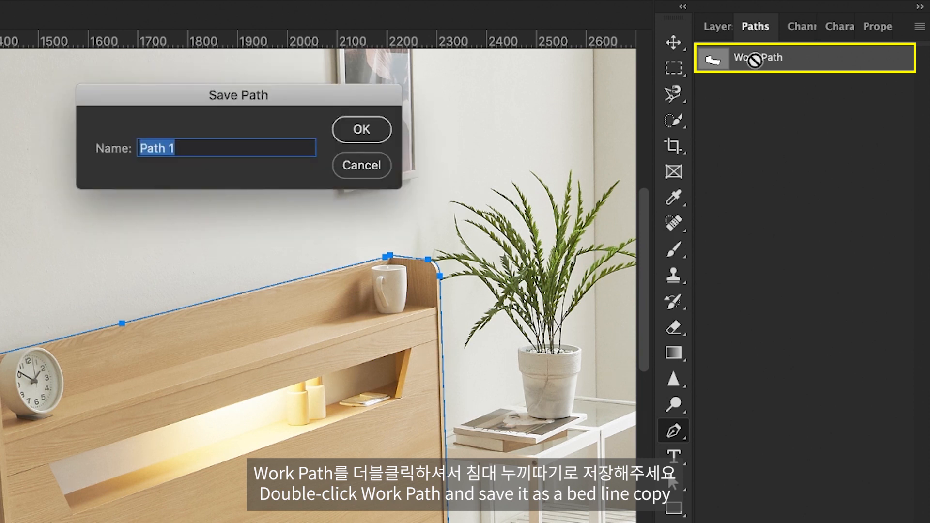
type("침대 누끼따기")
key("Return")
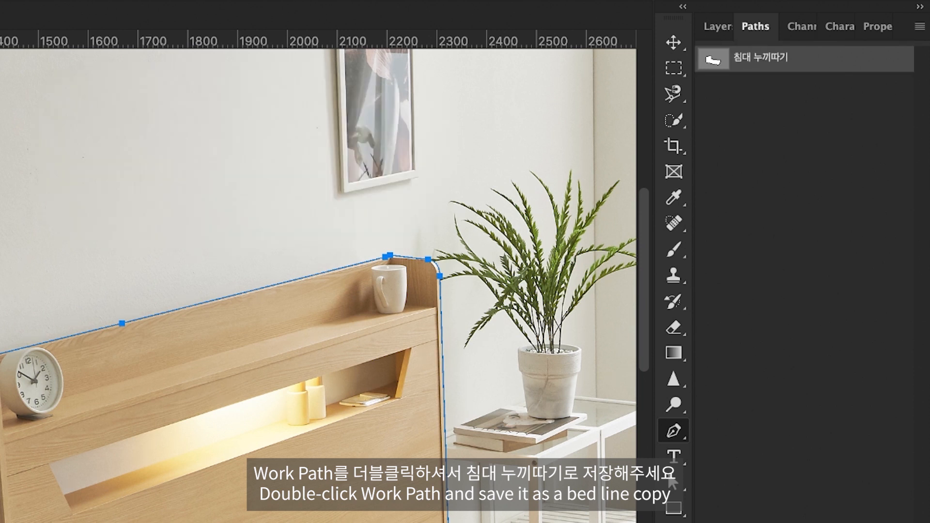
Step: Load the saved bed path as a selection and copy that area of the 원본 layer to a new layer
left_click(714, 62, "ctrl")
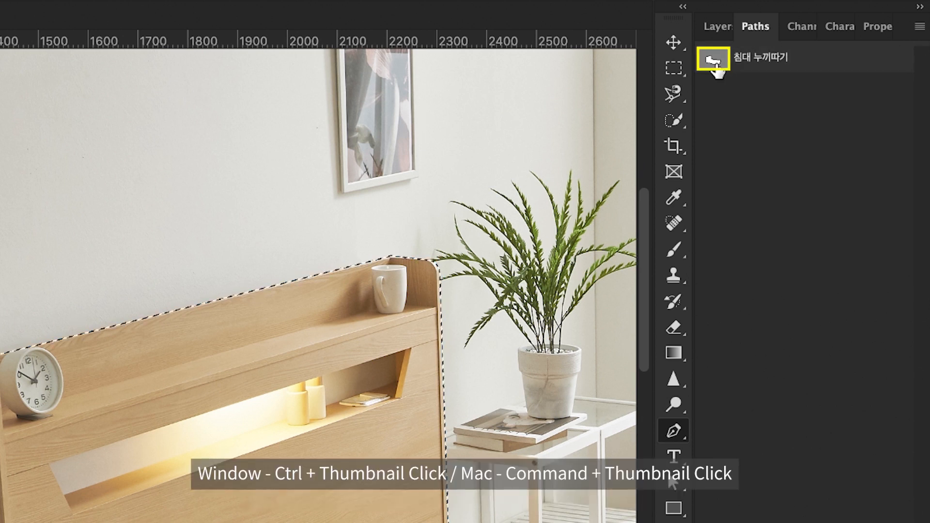
left_click(710, 27)
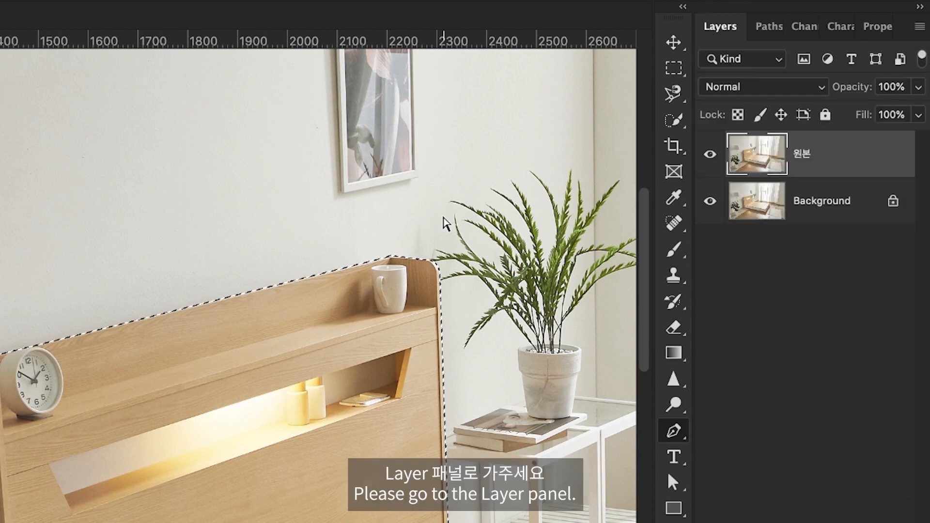
key("ctrl+minus")
key("ctrl+minus")
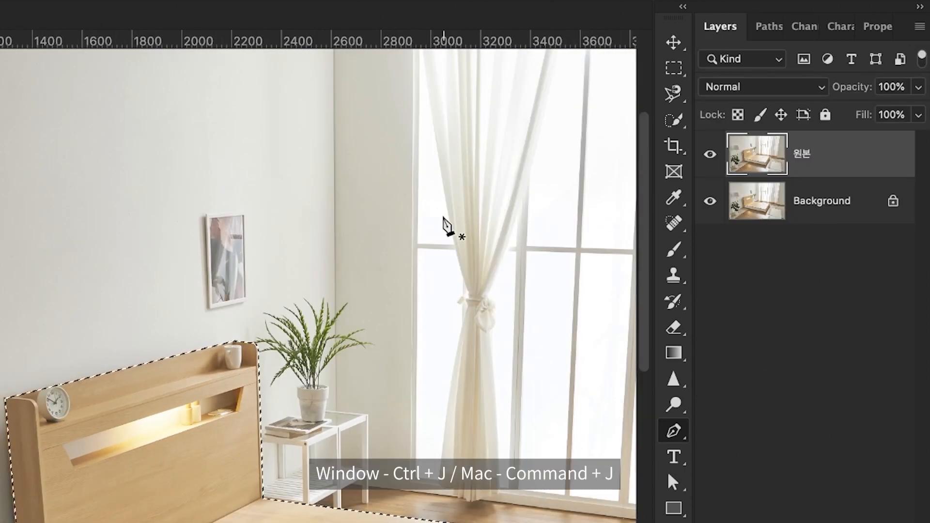
key("ctrl+j")
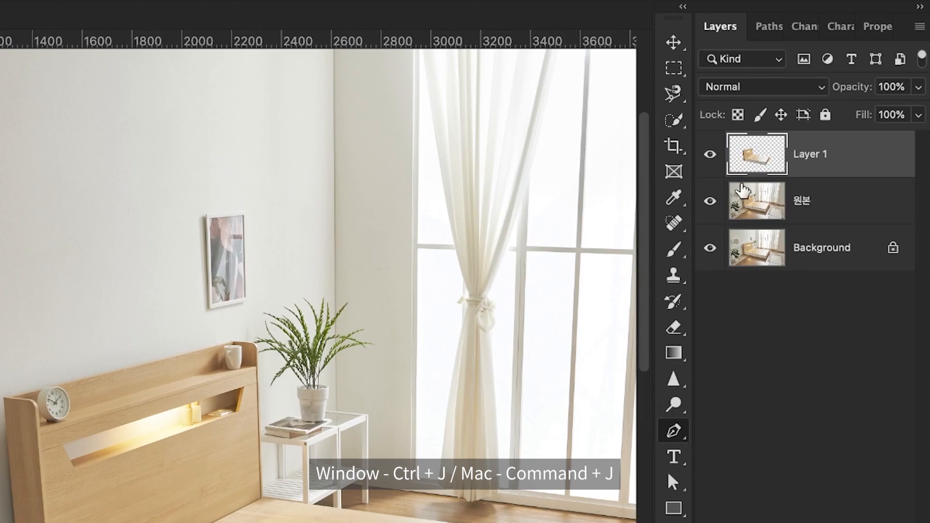
Step: Hide the 원본 and Background layers so only the cut-out bed layer is shown
left_click(711, 200)
left_click(710, 247)
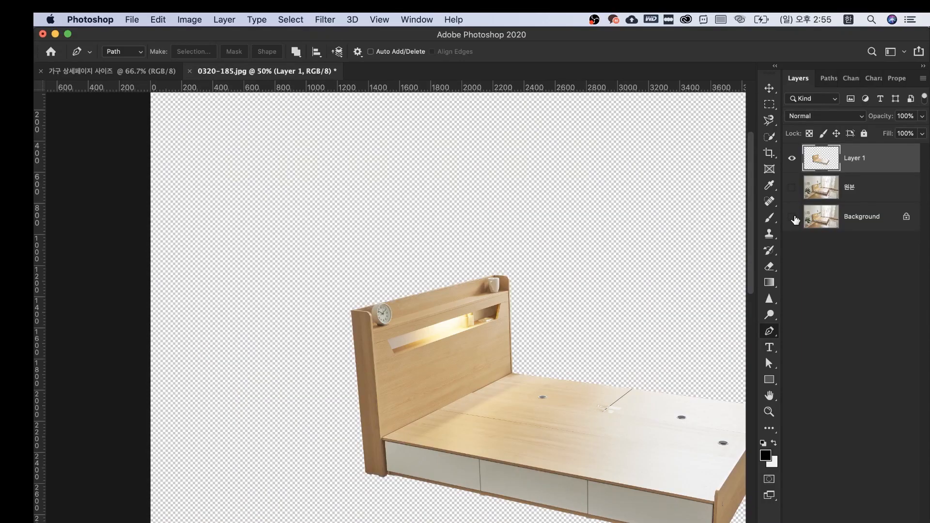
key("v")
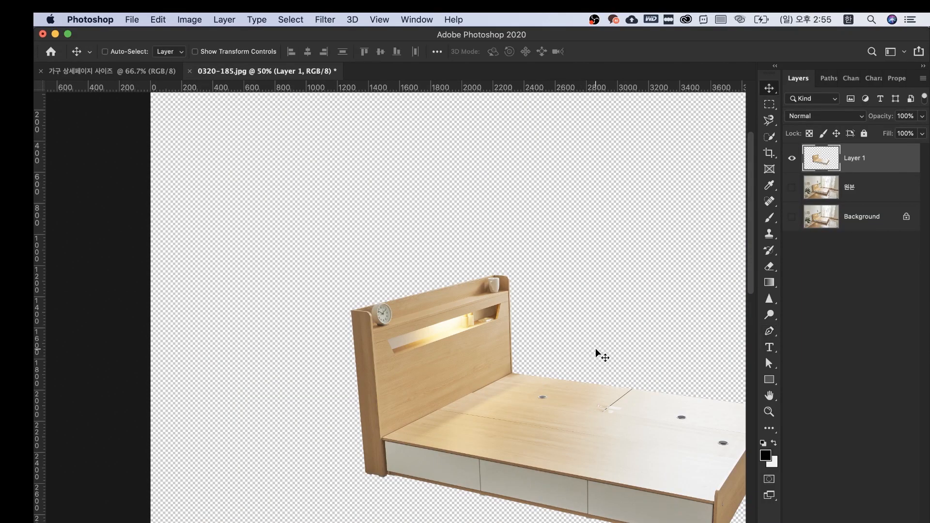
left_click_drag(598, 348, 490, 260)
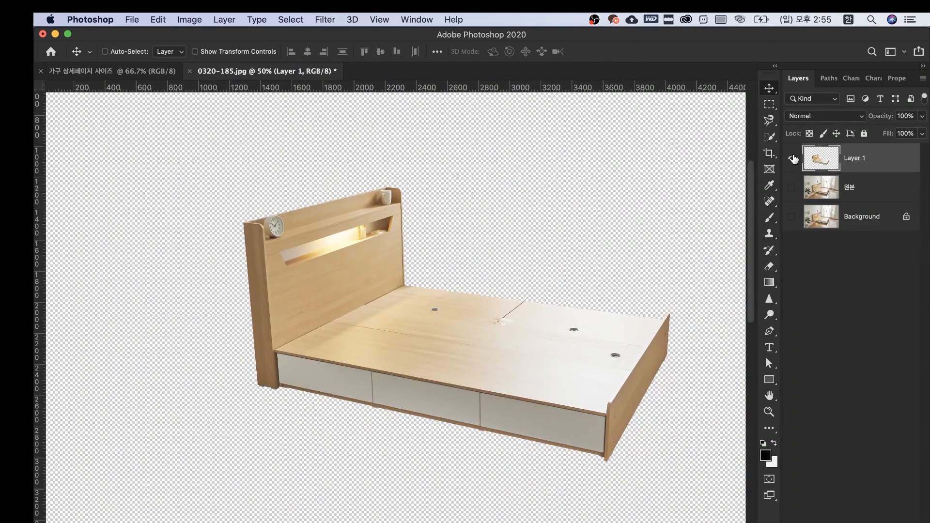
key("ctrl+Tab")
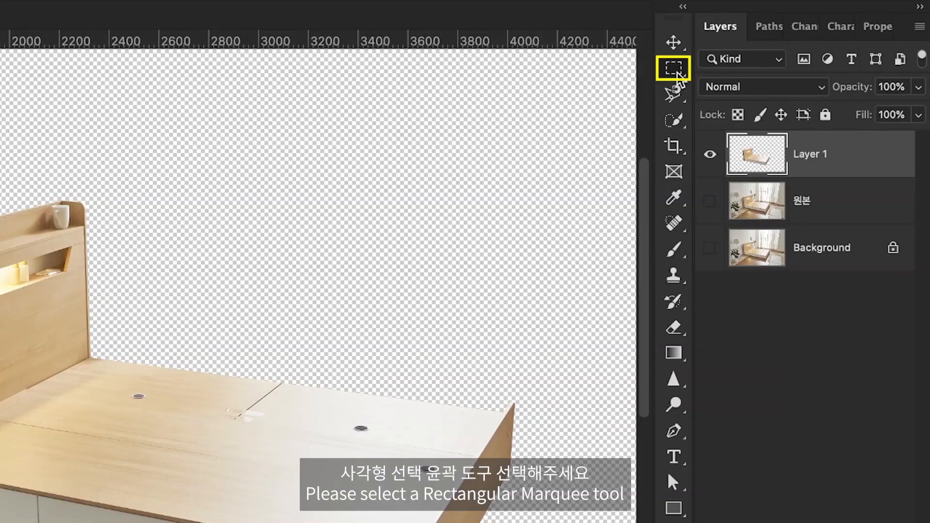
Step: Select a rectangular area around the whole cut-out bed with the Rectangular Marquee and copy it
left_click(675, 69)
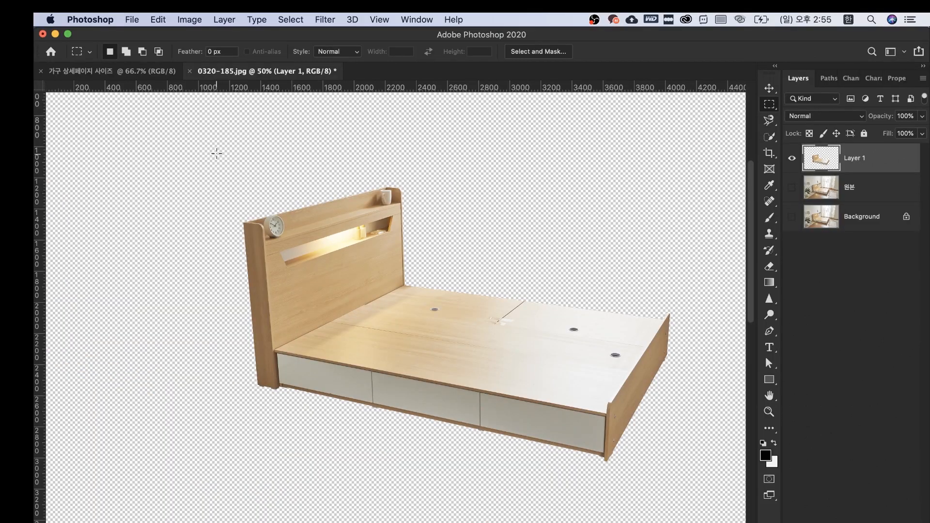
left_click_drag(217, 153, 697, 490)
key("super+c")
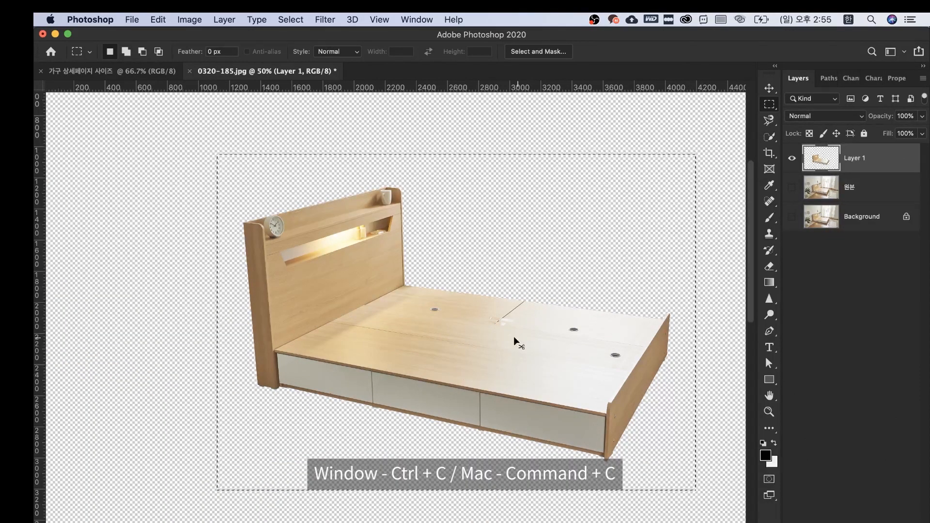
Step: Paste the bed into the 가구 상세페이지 사이즈 document and convert its layer to a Smart Object
left_click(105, 71)
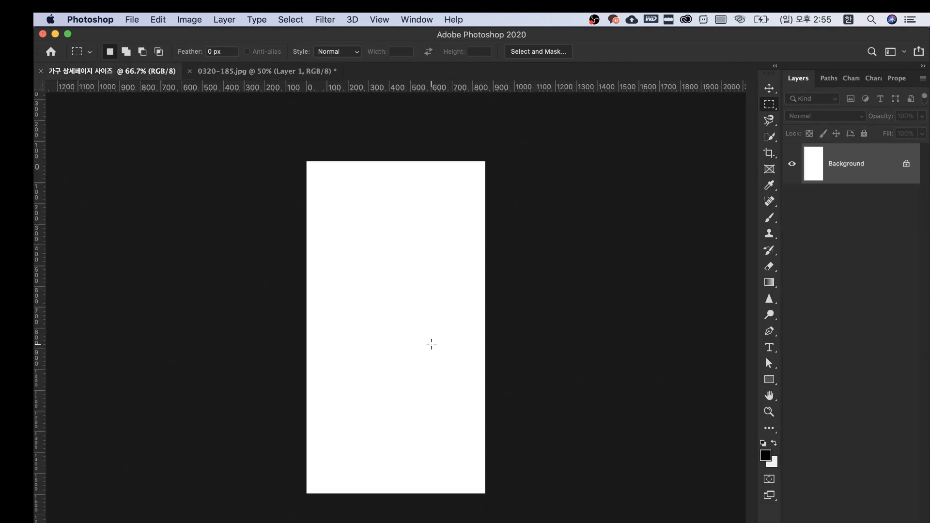
key("super+v")
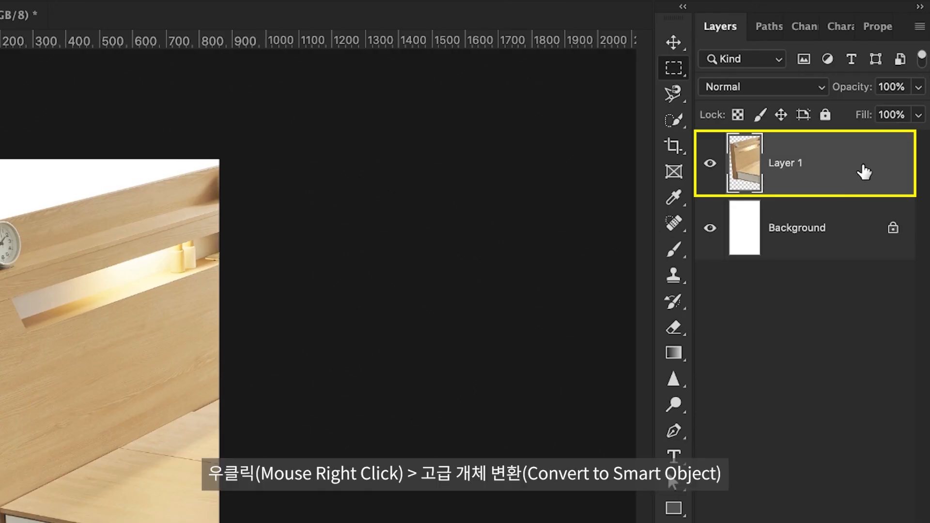
right_click(864, 171)
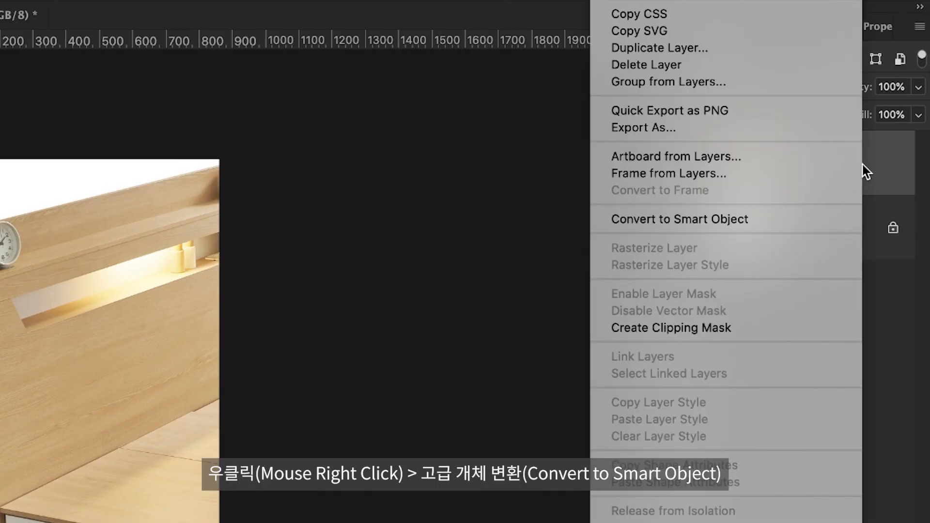
left_click(759, 219)
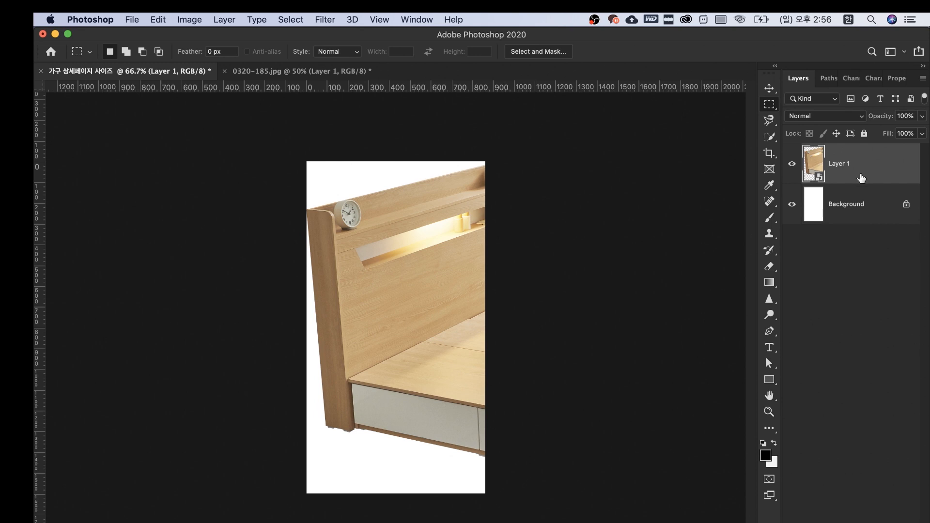
Step: Scale the bed proportionally about its centre to about 23% and place it in the page's upper part
key("super+t")
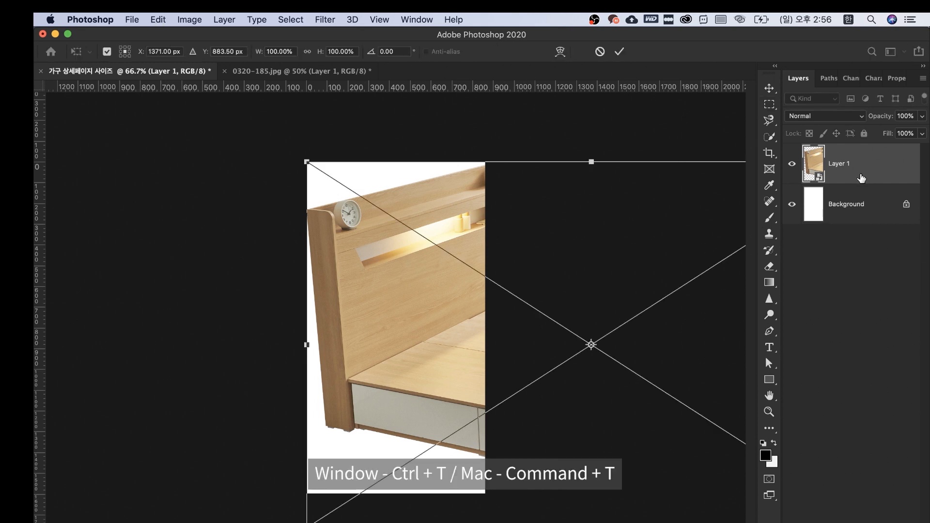
key("super+minus")
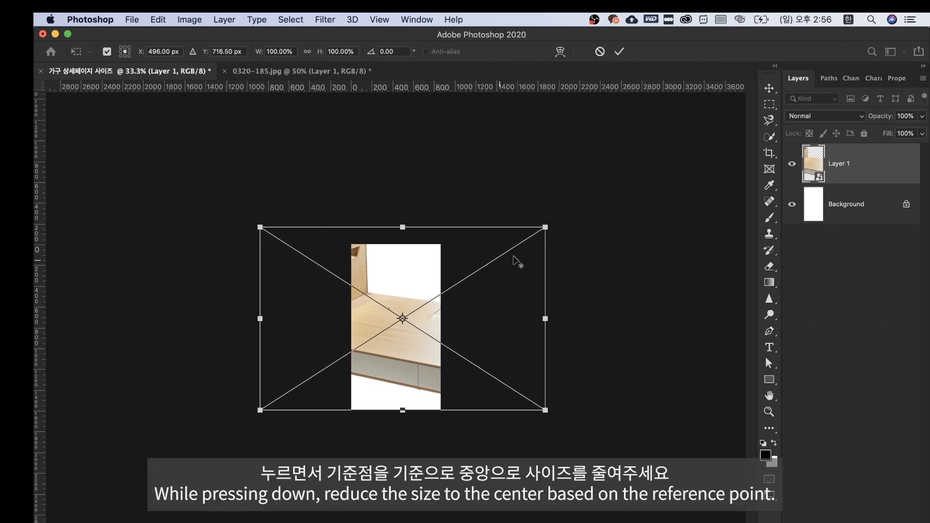
left_click_drag(544, 226, 429, 289)
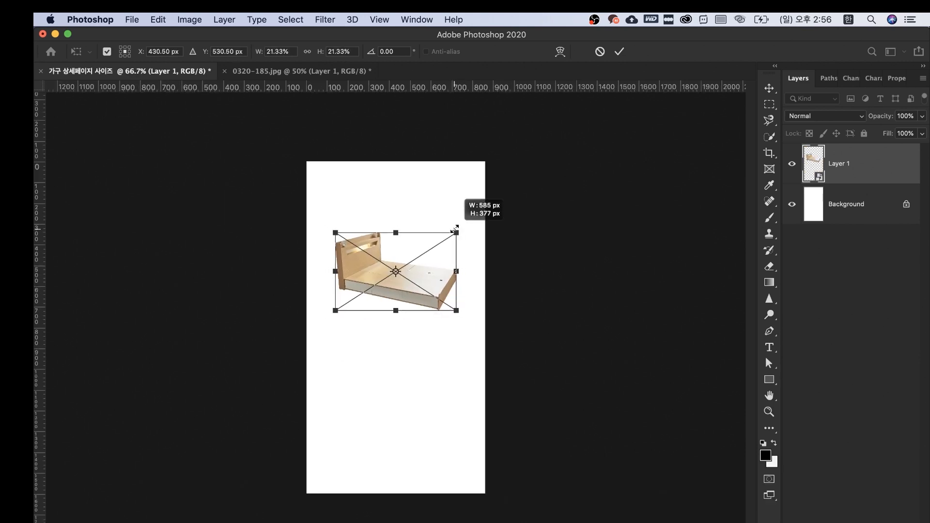
left_click_drag(455, 228, 462, 228)
key("Return")
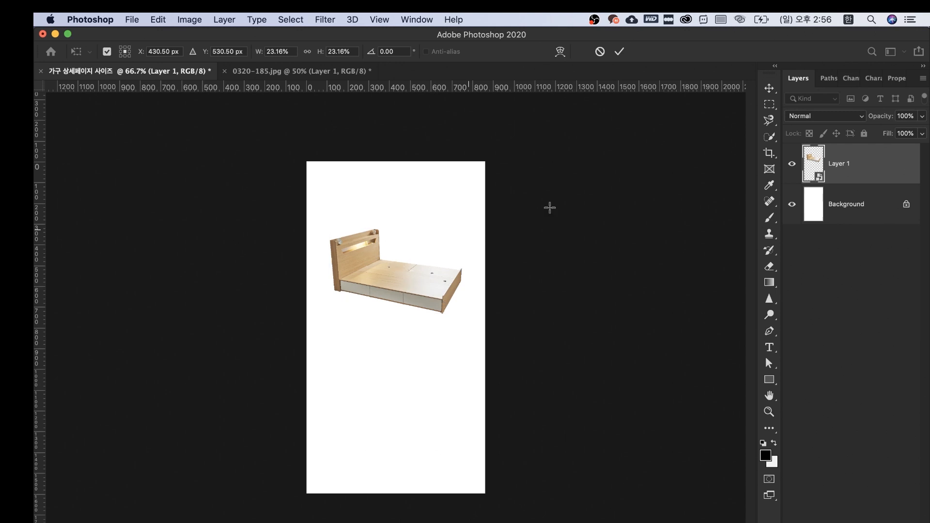
Step: Look at the SPEC & SIZE layout in the reference image 가구 사이즈 상세페이지.jpg and put that window away
key("super+plus")
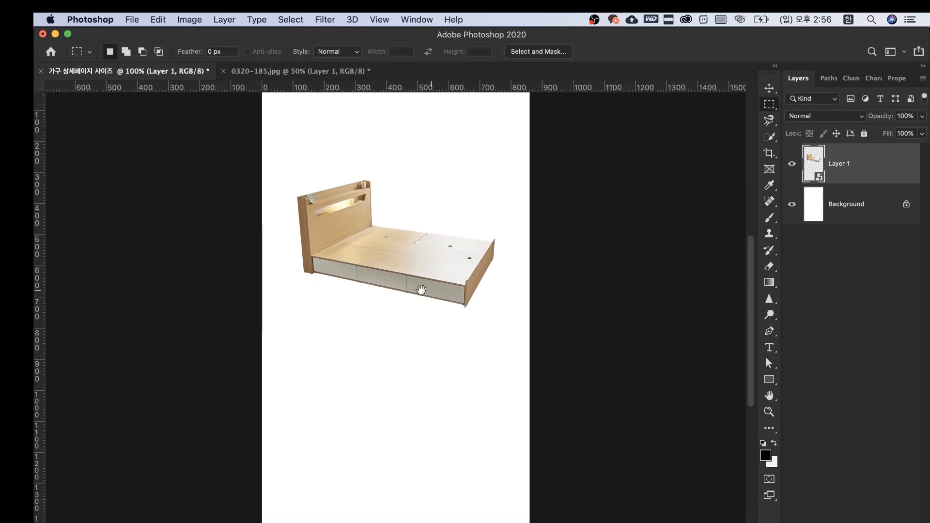
scroll(425, 289, "up", 3)
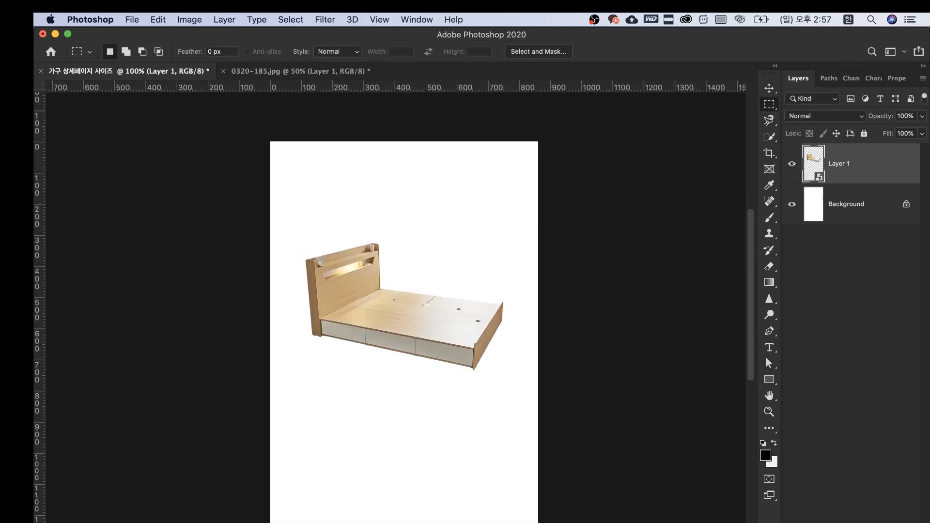
left_click(623, 521)
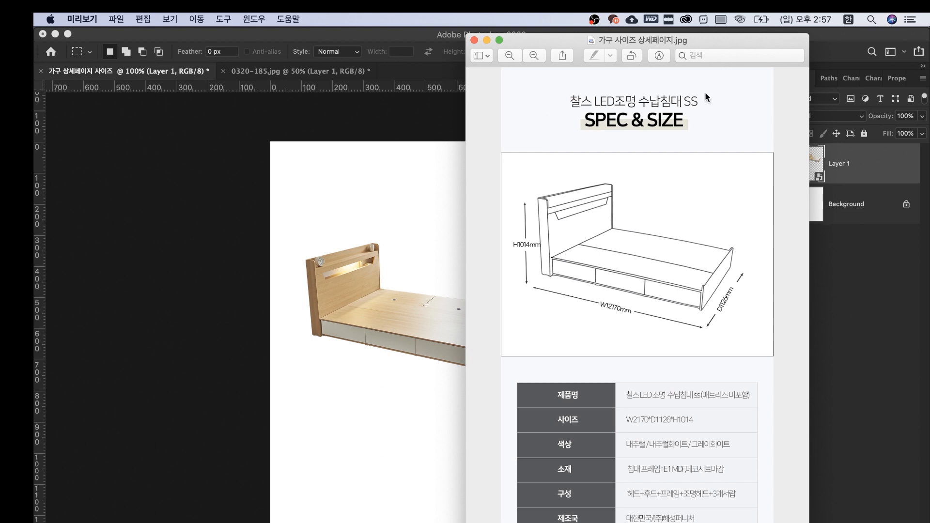
left_click(487, 40)
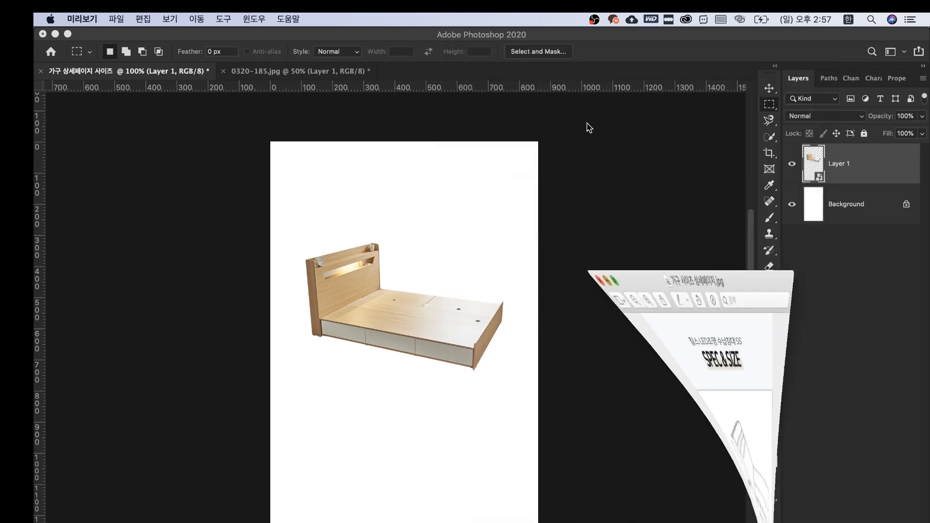
Step: Set the foreground color to f9f9f9 and fill the Background layer with it
left_click(823, 204)
left_click(792, 204)
left_click(792, 204)
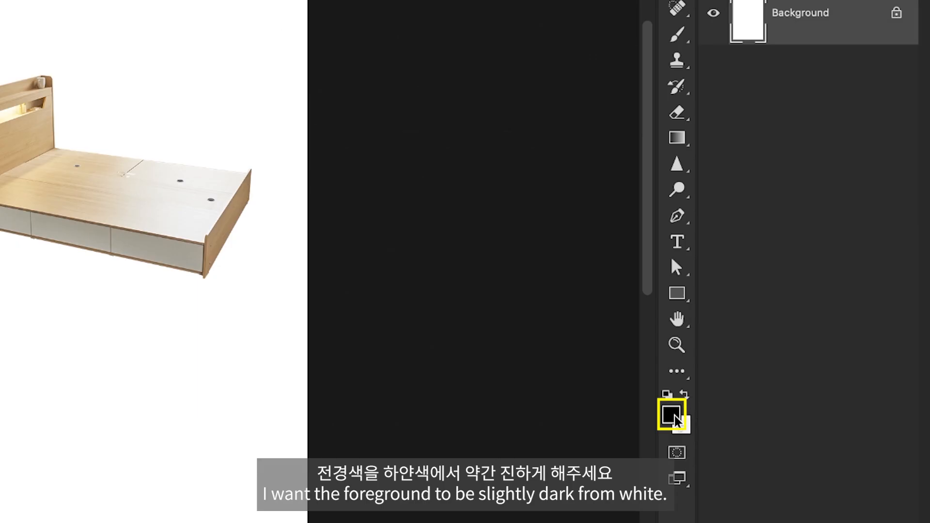
left_click(672, 416)
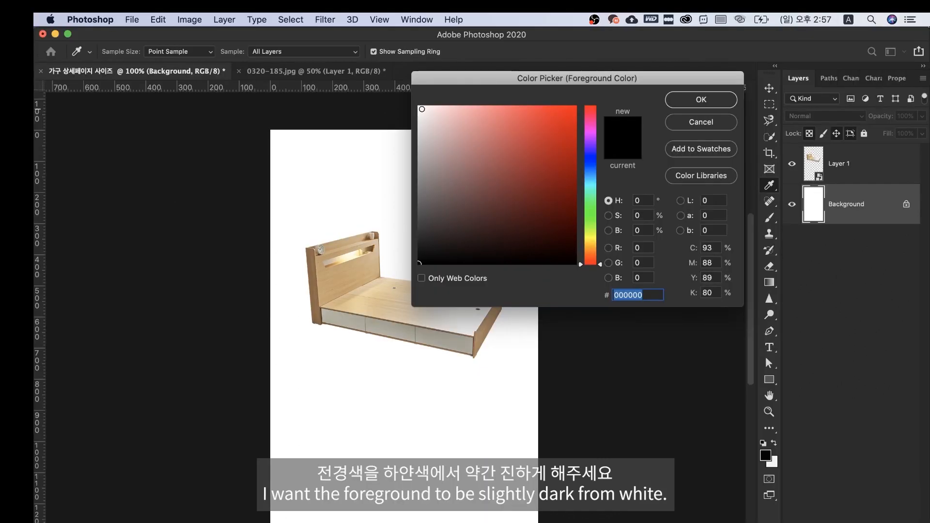
left_click_drag(422, 109, 413, 100)
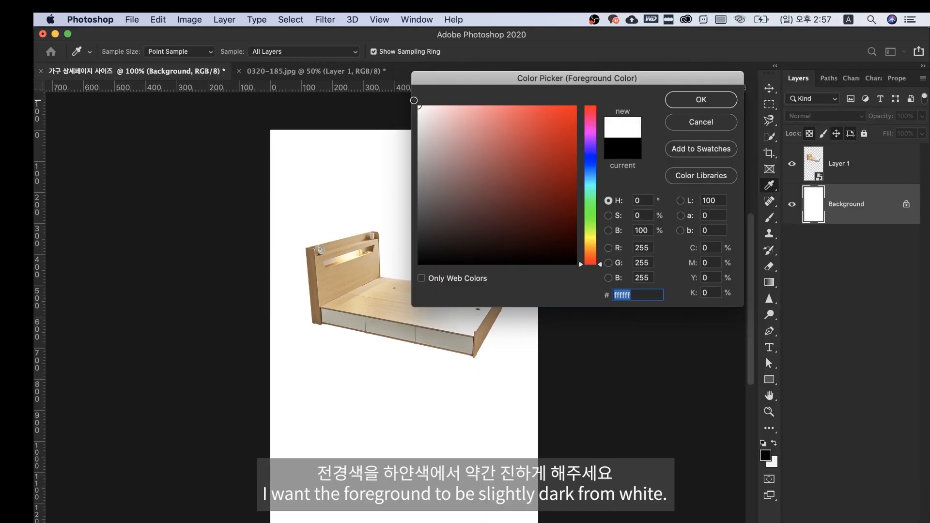
type("f9f9f9")
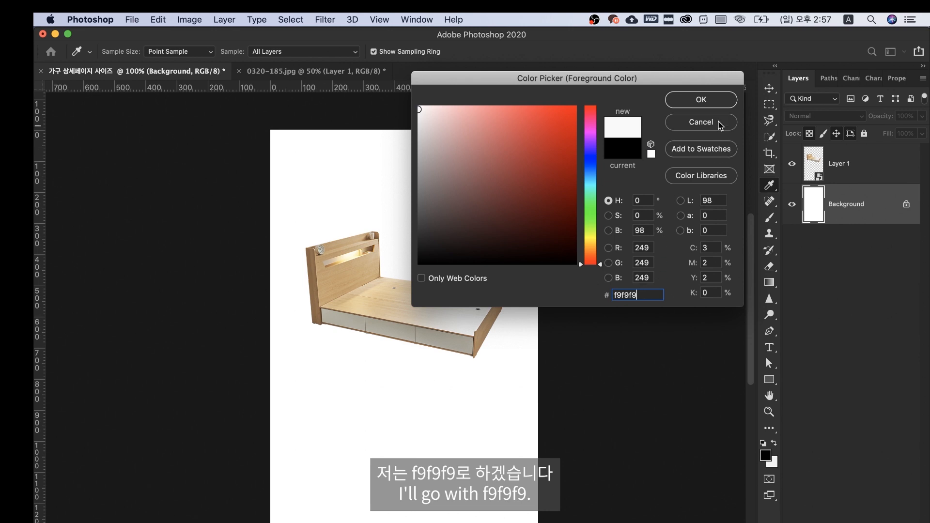
left_click(719, 102)
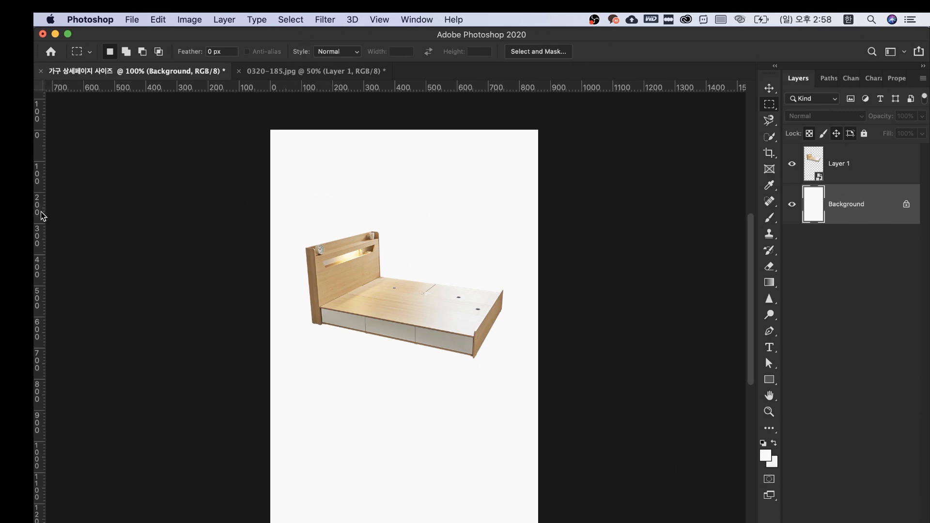
Step: Place vertical guides at about 50 px and 810 px as the page's side margins
left_click_drag(42, 217, 286, 239)
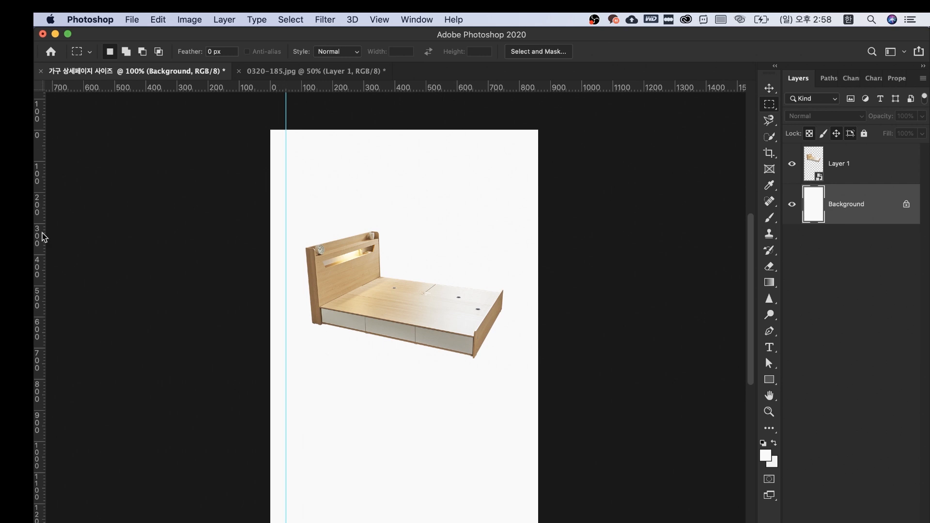
left_click_drag(44, 237, 522, 230)
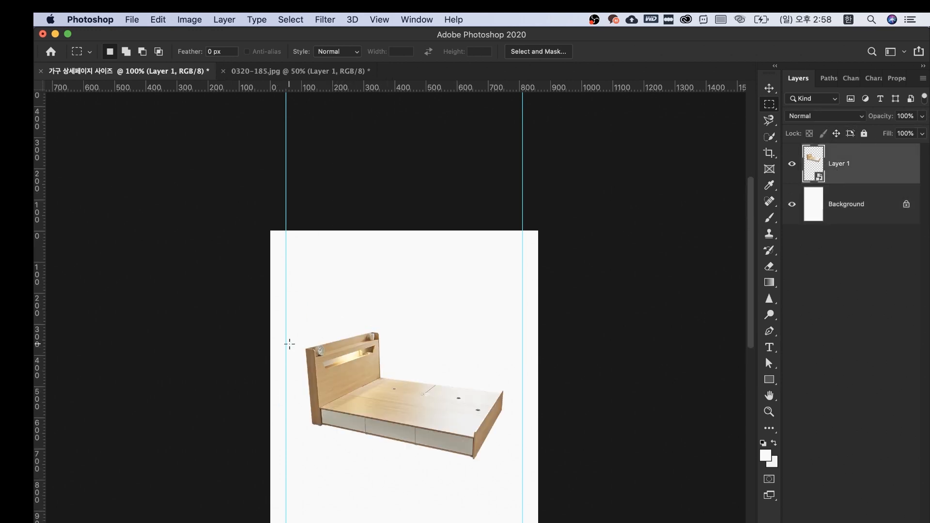
Step: Transform the bed layer to move it slightly upward between the guides, to a Y position of 506 px
key("super+t")
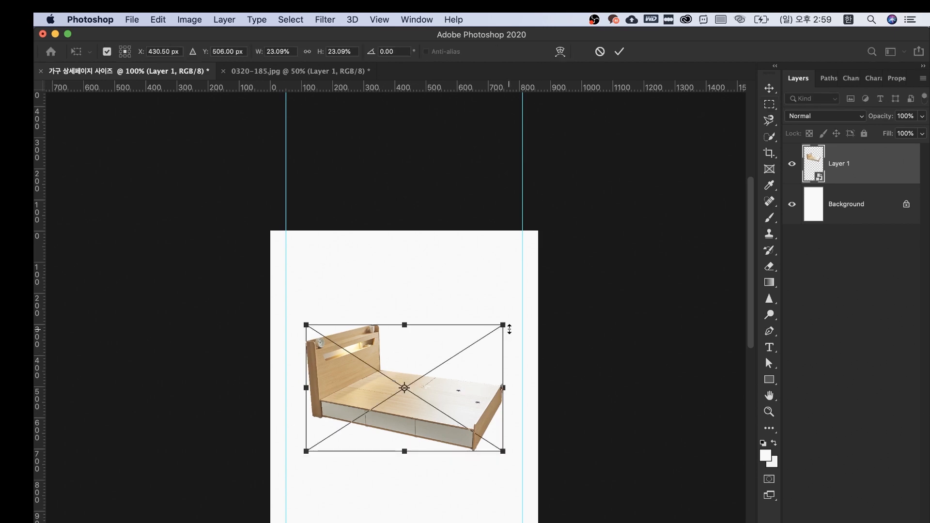
key("Return")
key("super+plus")
left_click_drag(508, 328, 513, 248)
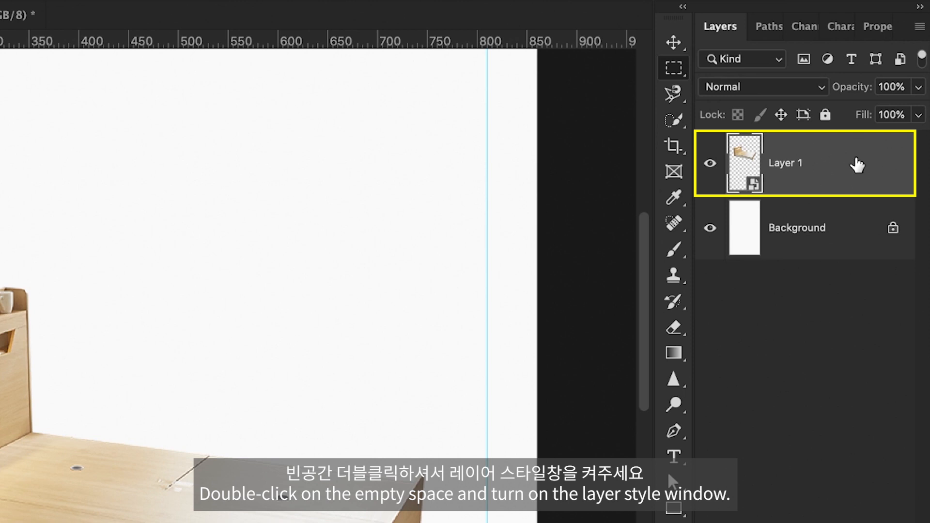
Step: Add a Stroke layer style to Layer 1 and set the stroke color to 333
double_click(858, 162)
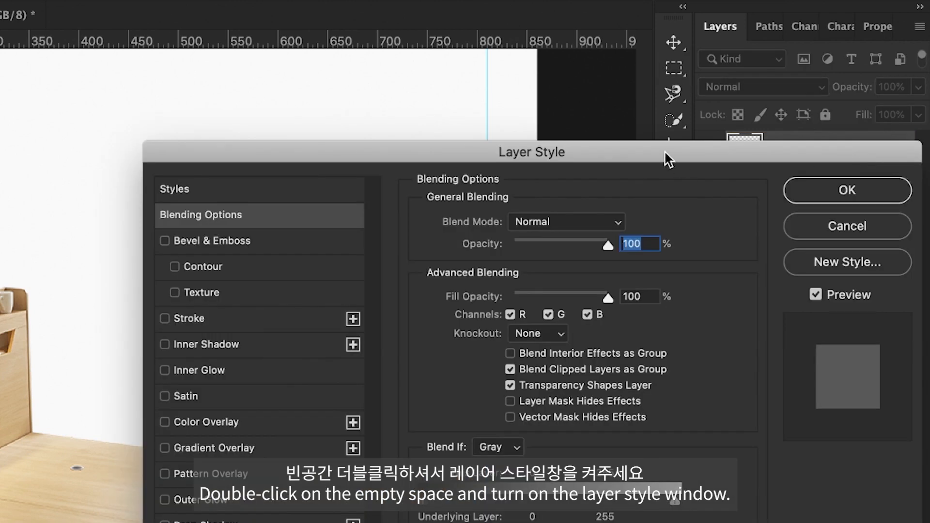
left_click_drag(647, 155, 646, 86)
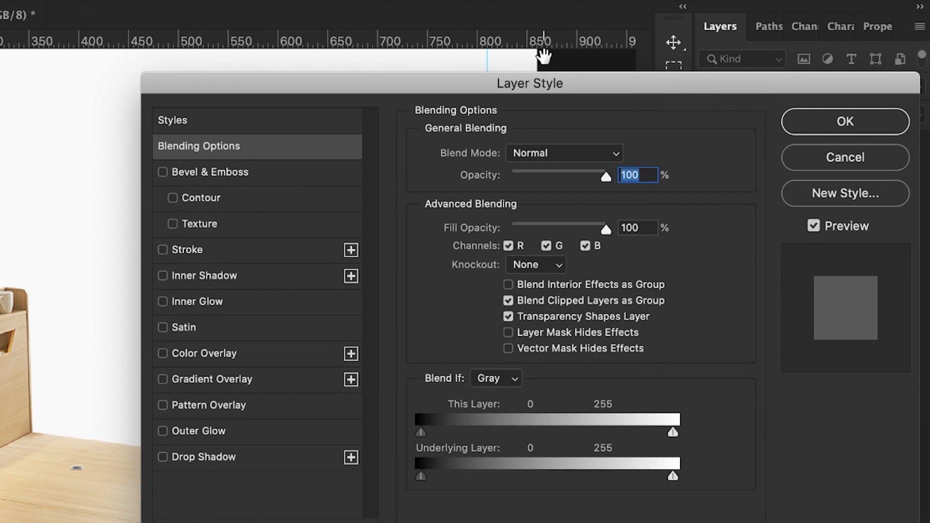
left_click(188, 249)
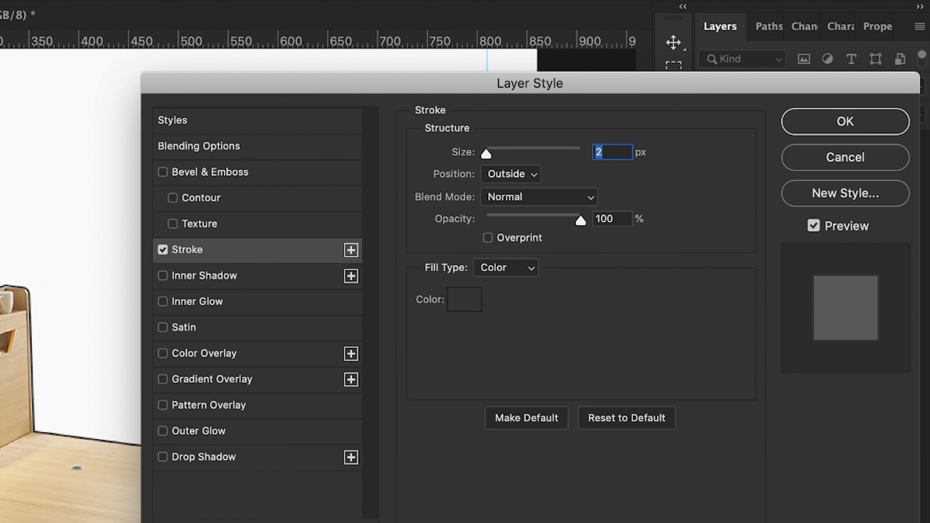
left_click(460, 305)
mouse_move(112, 266)
left_mouse_down()
mouse_move(114, 210)
mouse_move(112, 271)
left_mouse_up()
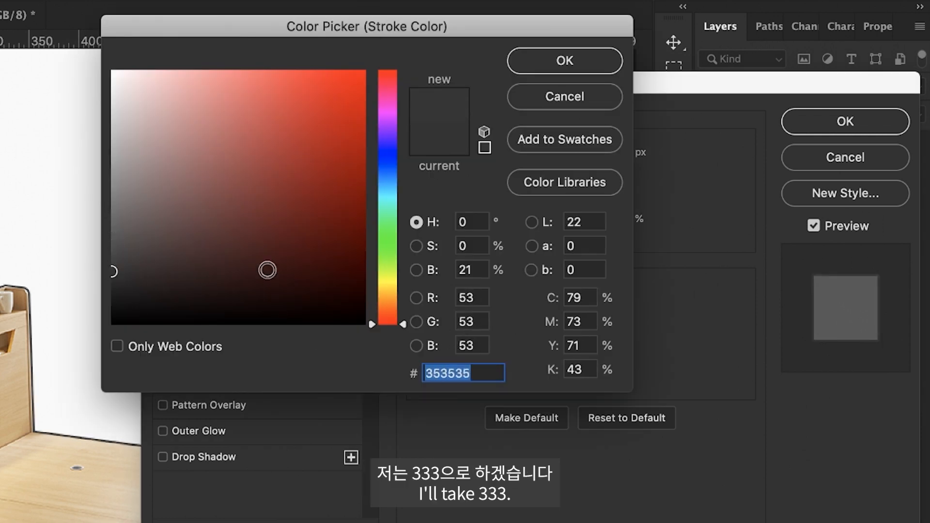
left_click_drag(475, 371, 425, 373)
type("333")
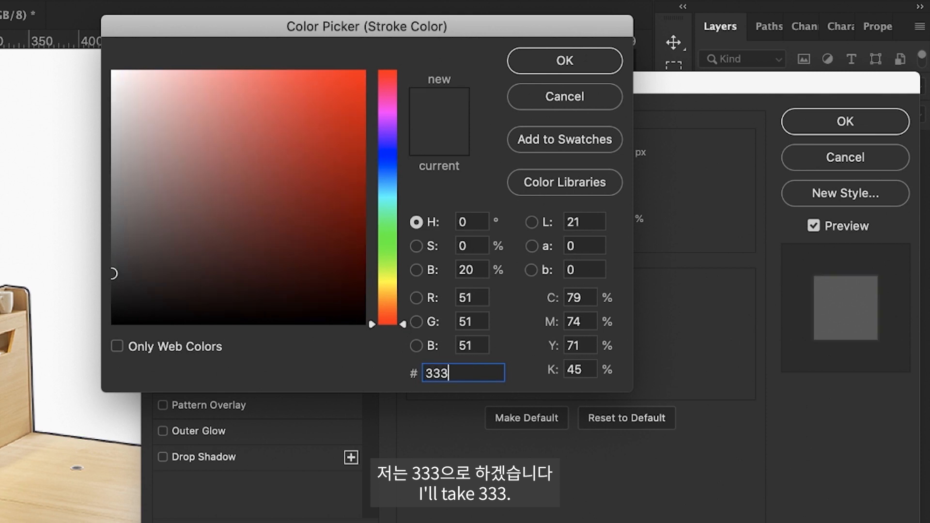
key("Return")
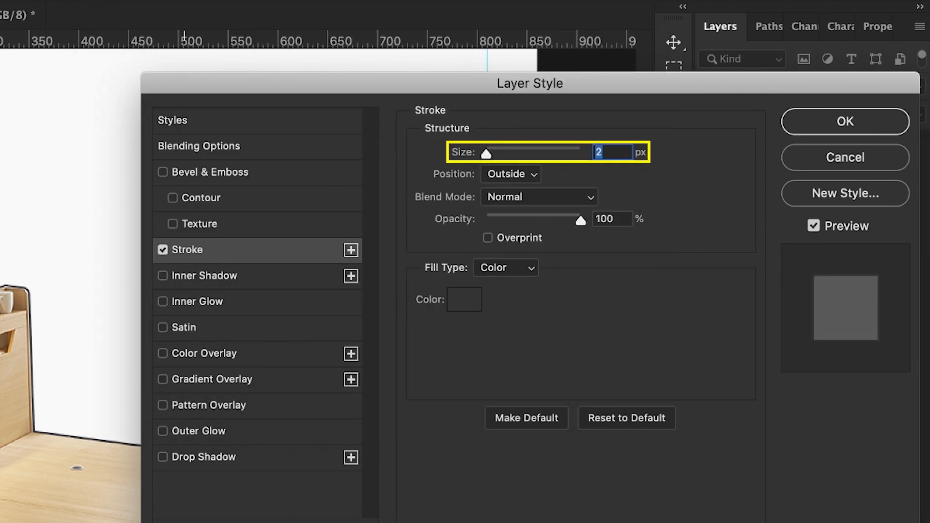
Step: Try a stroke size of 3 px and settle on 2 px
type("3")
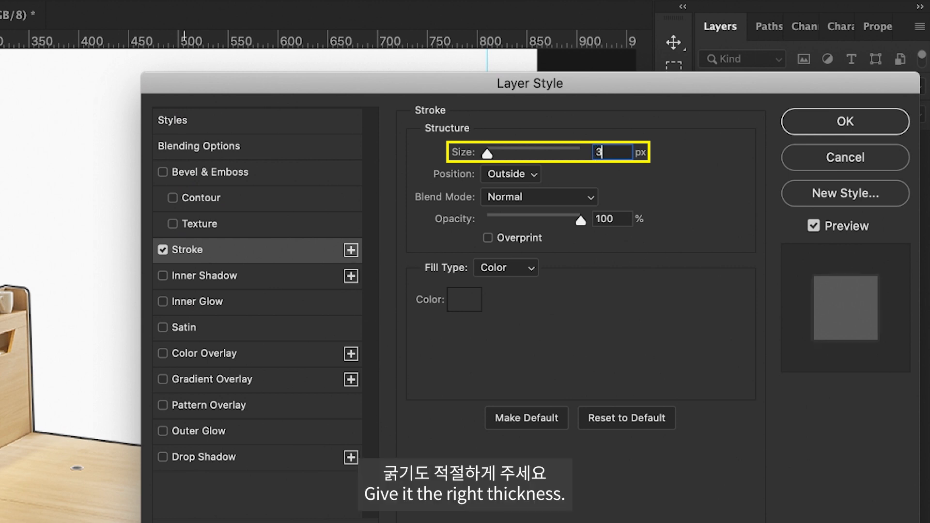
type("3")
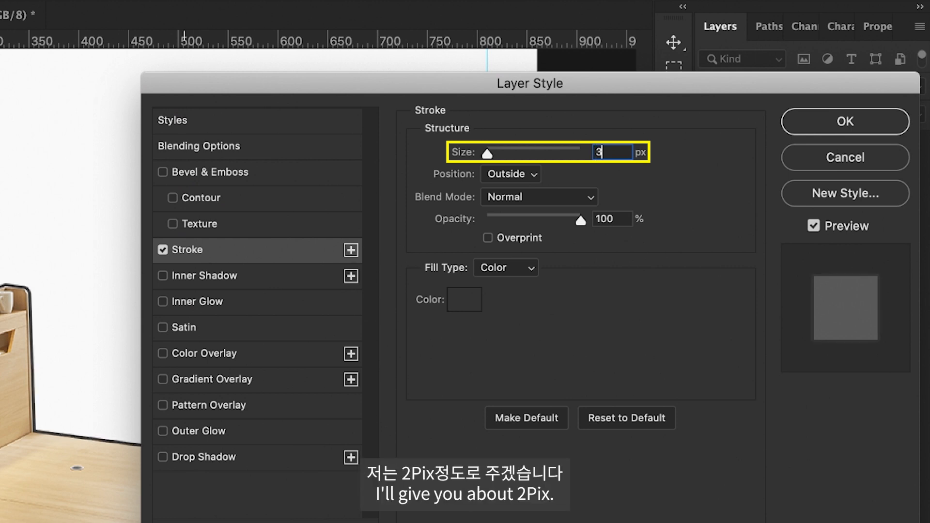
key("BackSpace")
type("2")
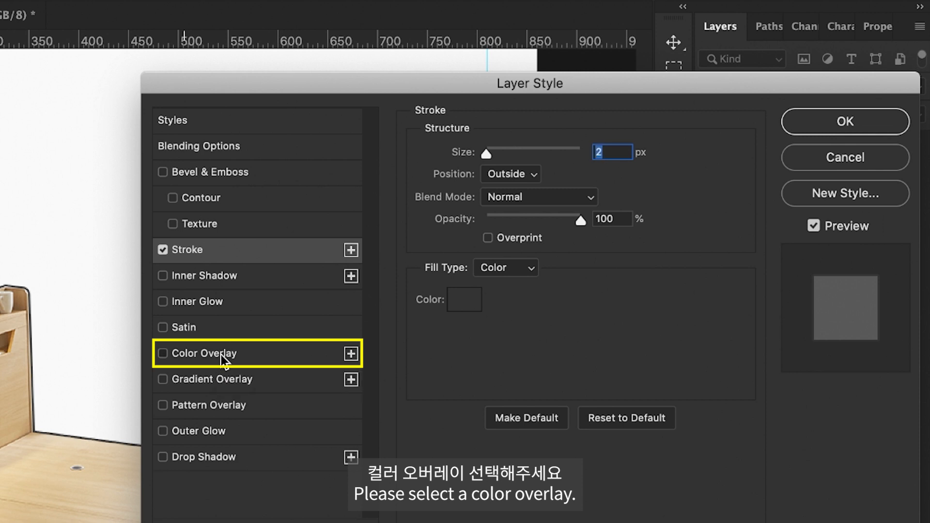
Step: Add a white Color Overlay at 20% opacity to the bed layer, apply the styles, and compare the layer with and without effects
left_click(223, 359)
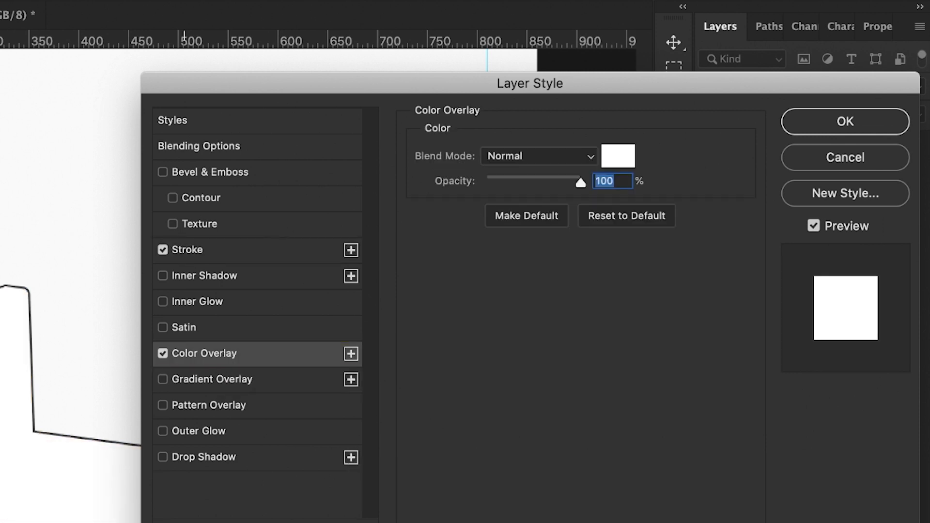
left_click_drag(242, 85, 608, 128)
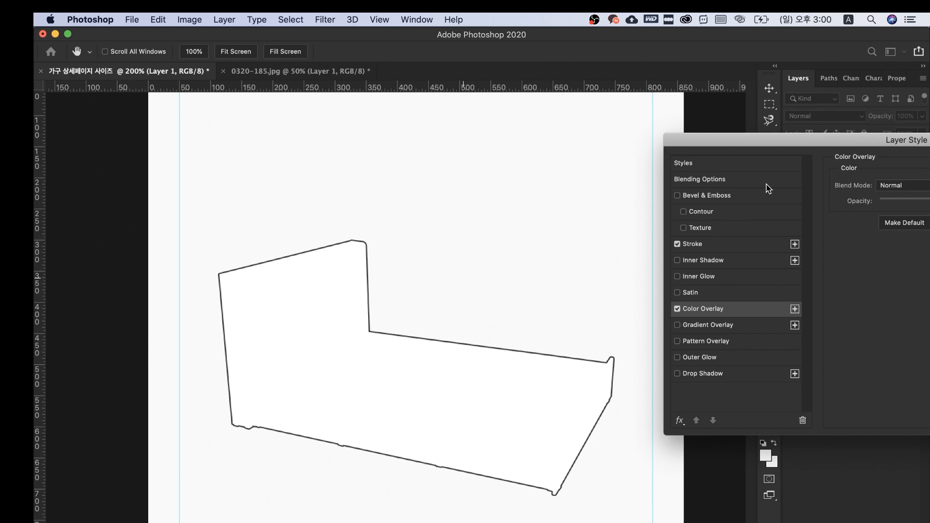
left_click_drag(791, 141, 575, 114)
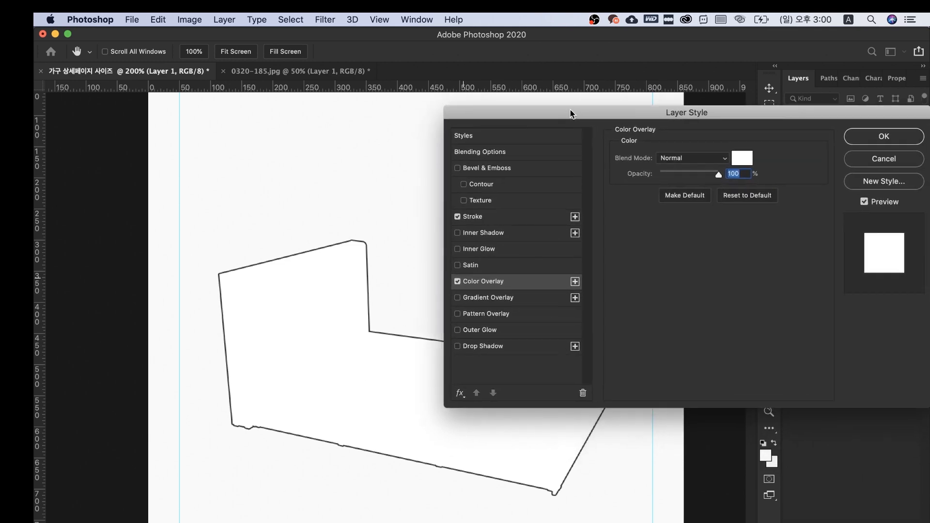
left_click(742, 158)
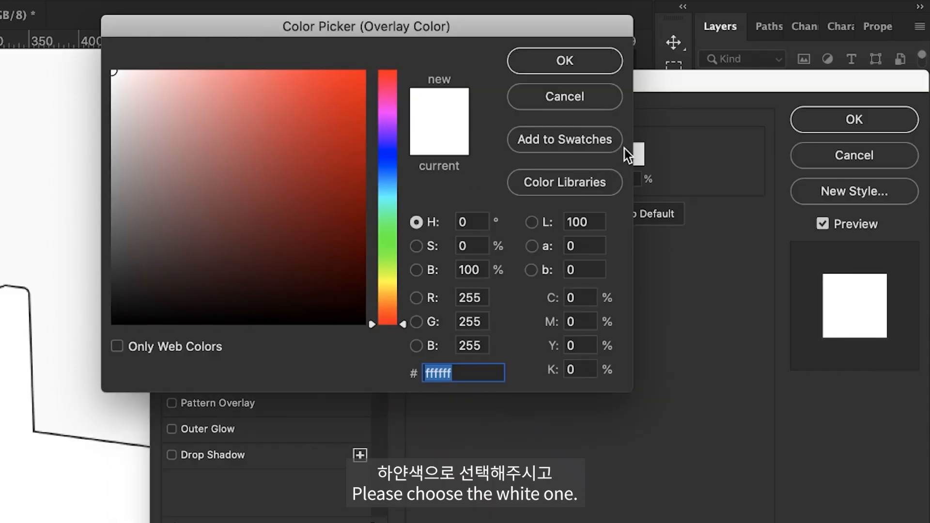
left_click_drag(114, 72, 79, 39)
left_click(568, 60)
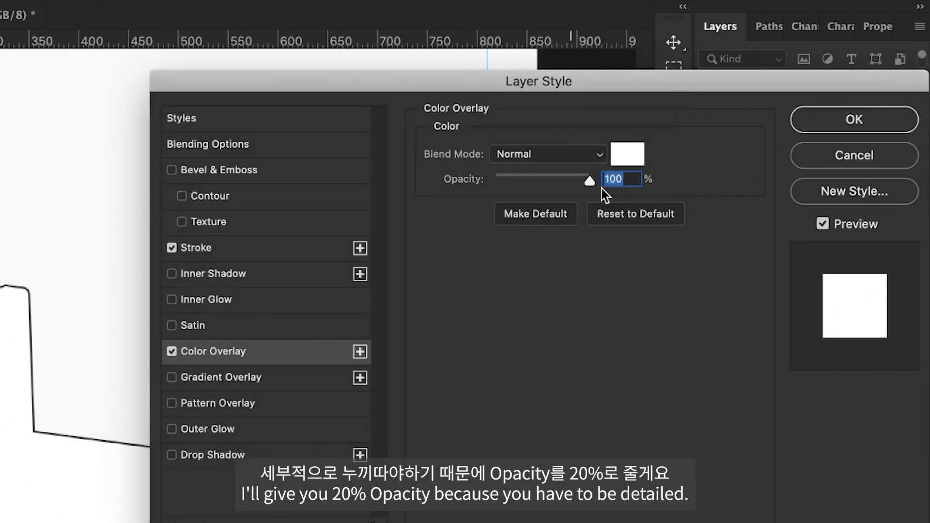
left_click_drag(591, 175, 514, 183)
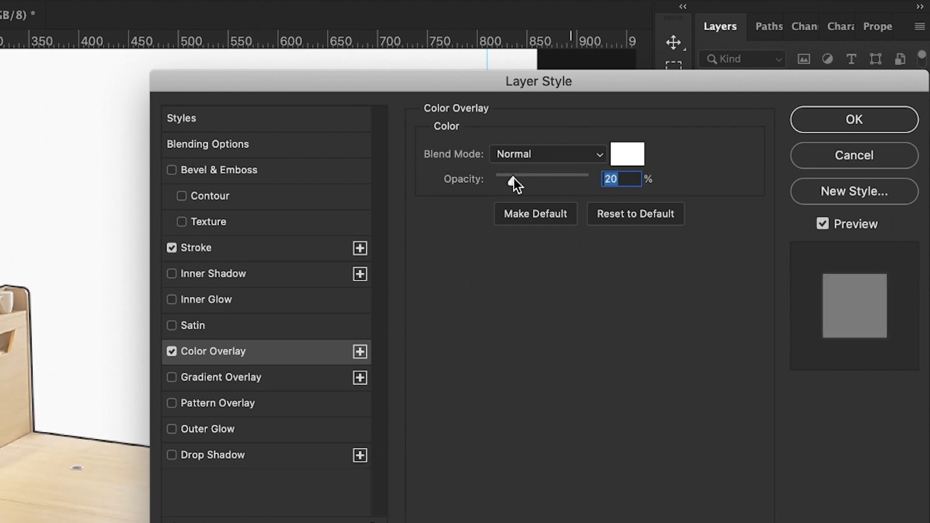
left_click(875, 118)
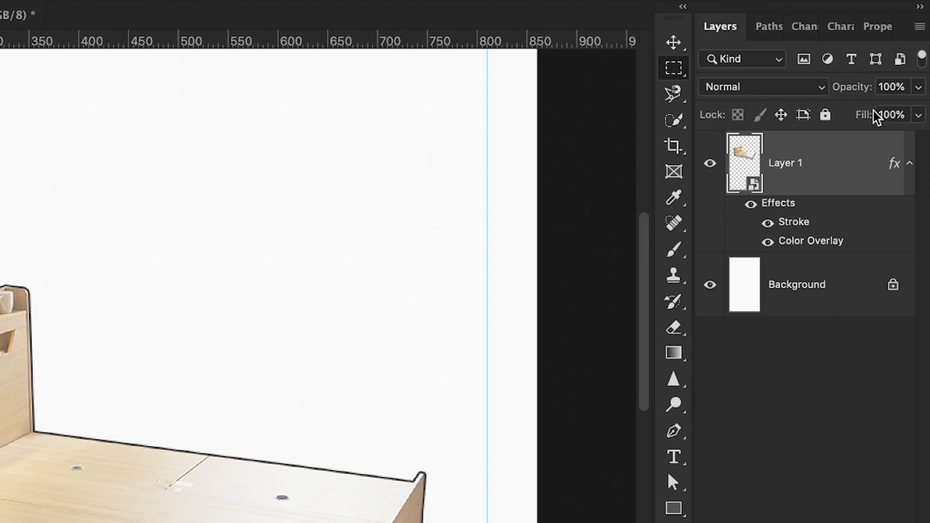
left_click(750, 206)
left_click(751, 205)
Step: Rename the bed layer Layer 1 to 침대전체획
double_click(787, 163)
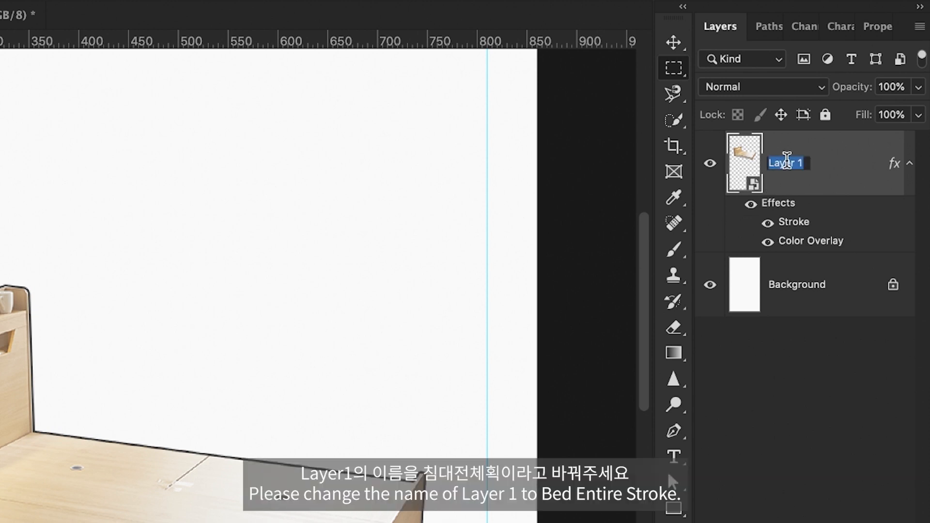
type("침대전체획")
key("Return")
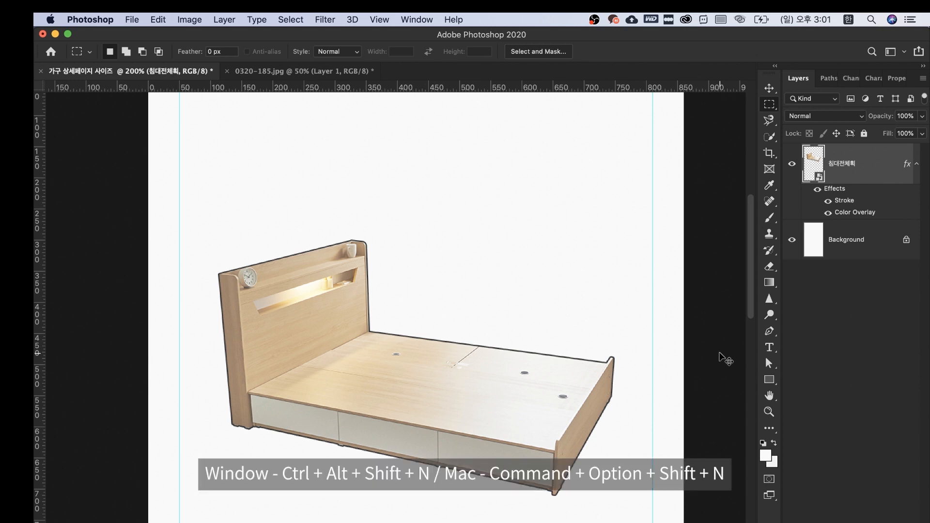
Step: Create a new empty layer above the bed layer and name it 침대 외곽선1
key("alt+shift+super+n")
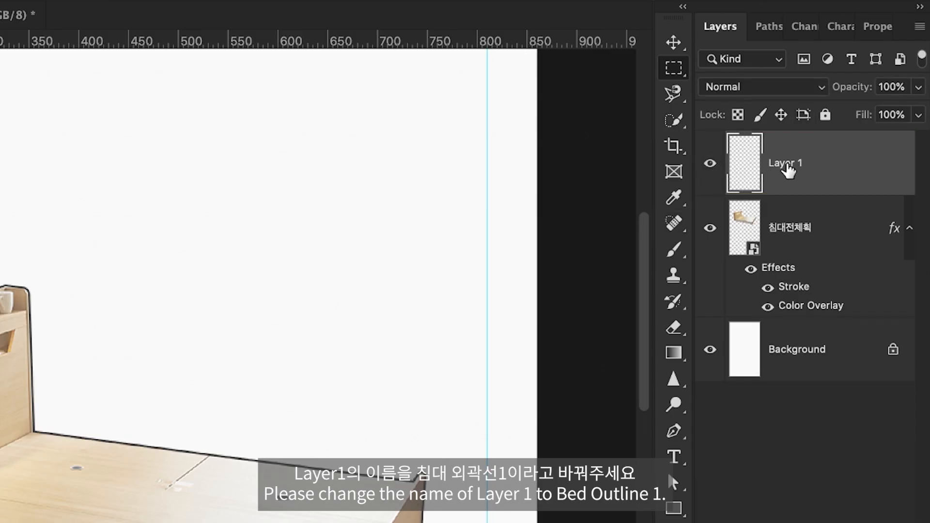
double_click(786, 164)
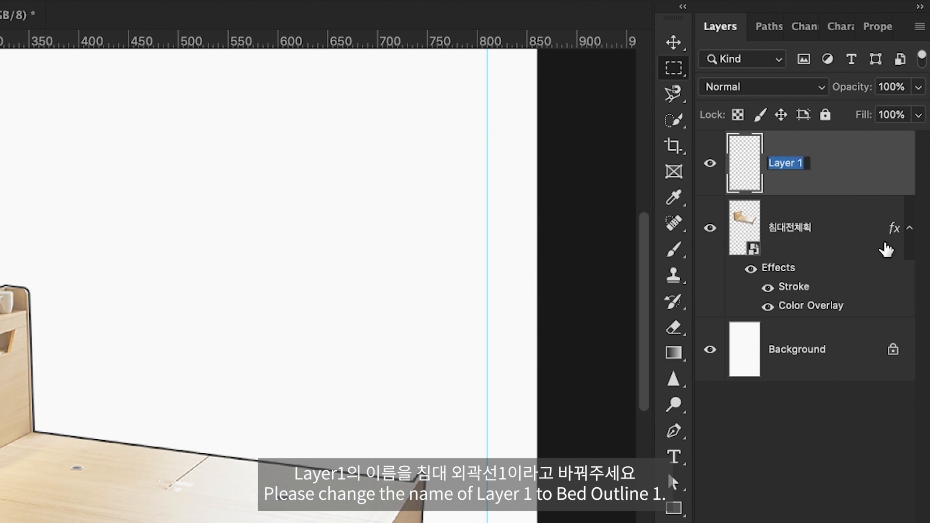
type("침대 외곽선1")
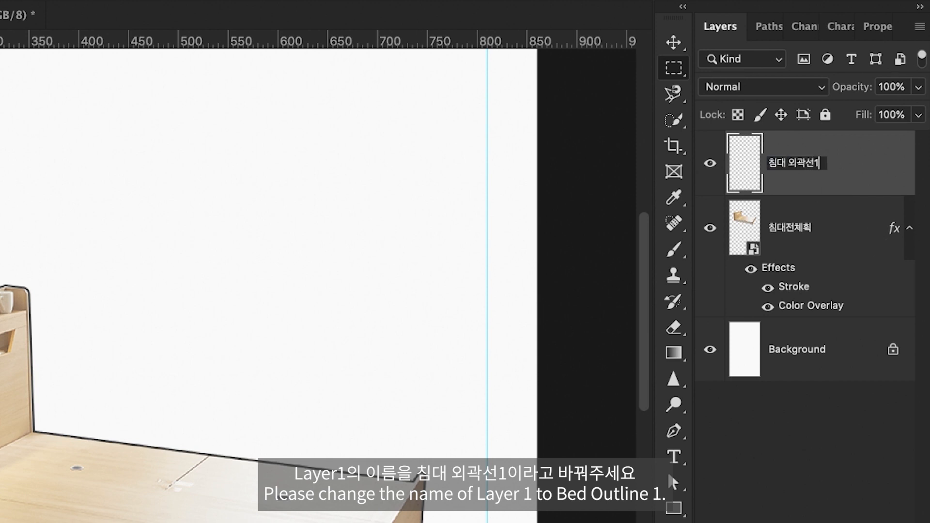
key("Return")
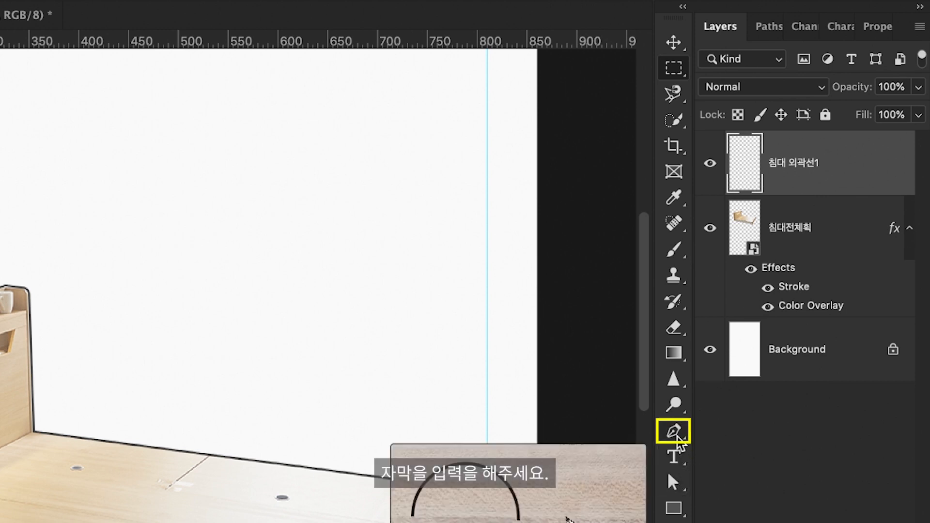
Step: With the Pen tool in Shape mode, start an outline along the top of the headboard's near side panel and around its rounded corner
left_click(677, 436)
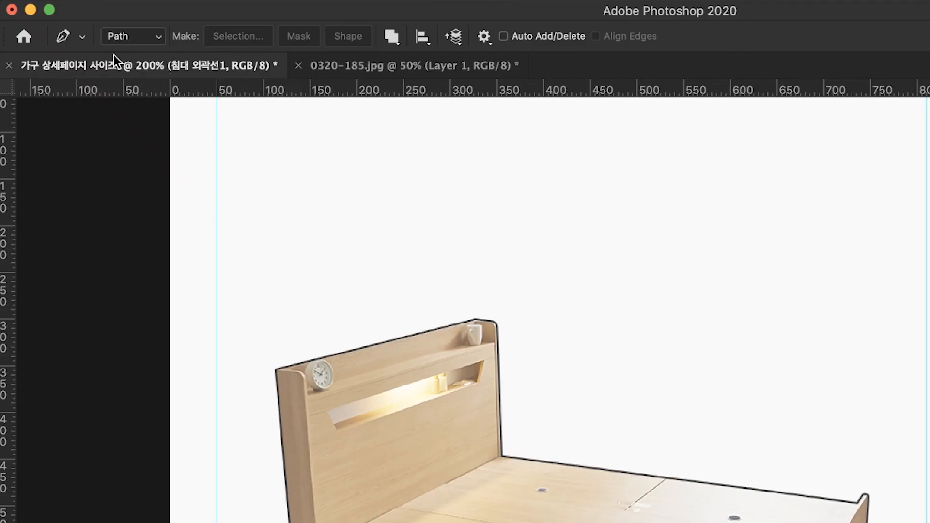
left_click(159, 41)
left_click(159, 19)
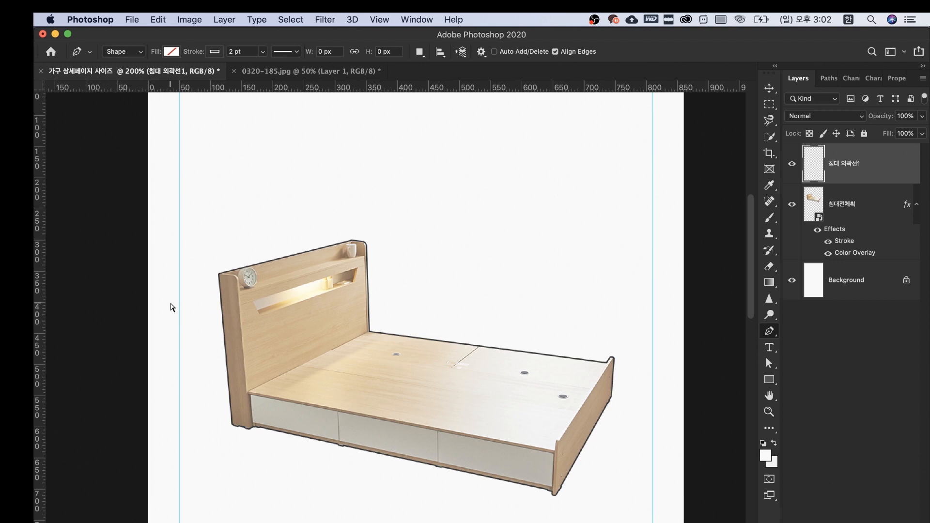
key("super+plus")
key("super+plus")
key("super+plus")
left_click_drag(170, 303, 441, 300)
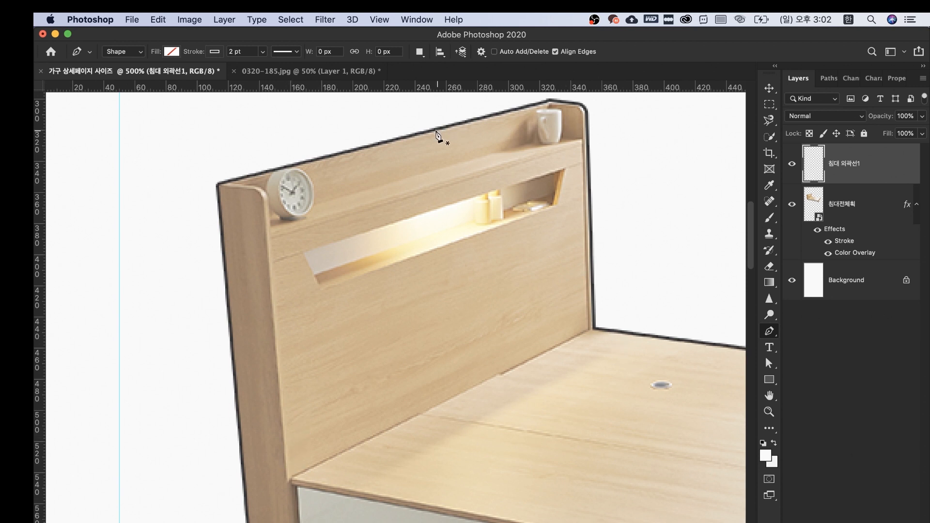
scroll(257, 208, "up", 3)
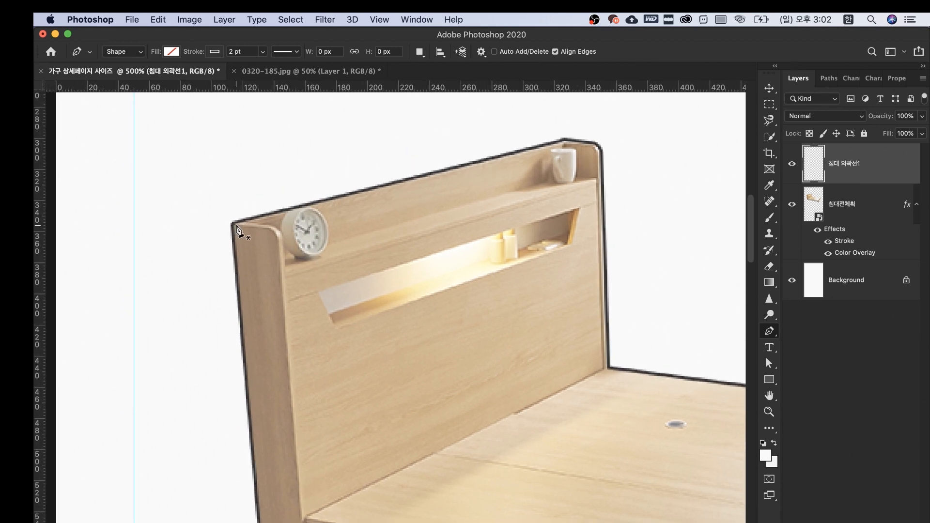
left_click(232, 224)
left_click(269, 230)
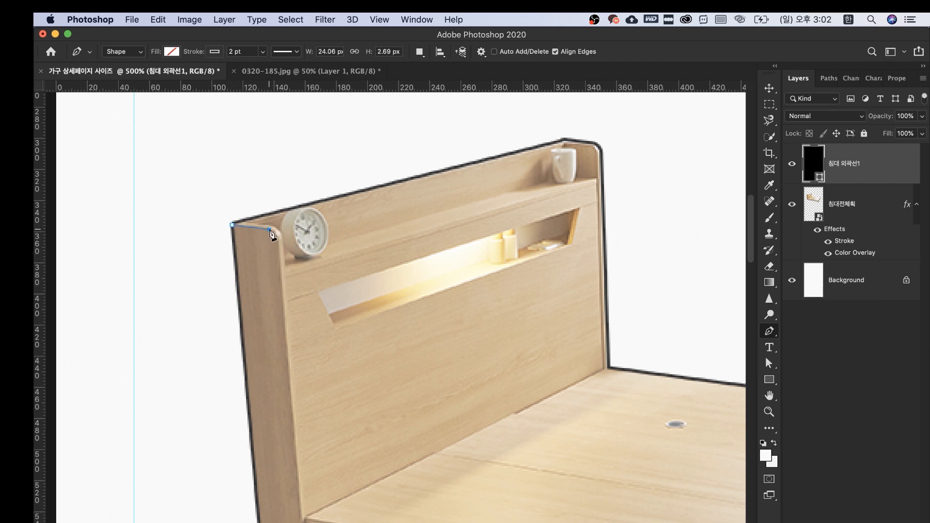
left_click(281, 252)
left_click_drag(279, 263, 281, 280)
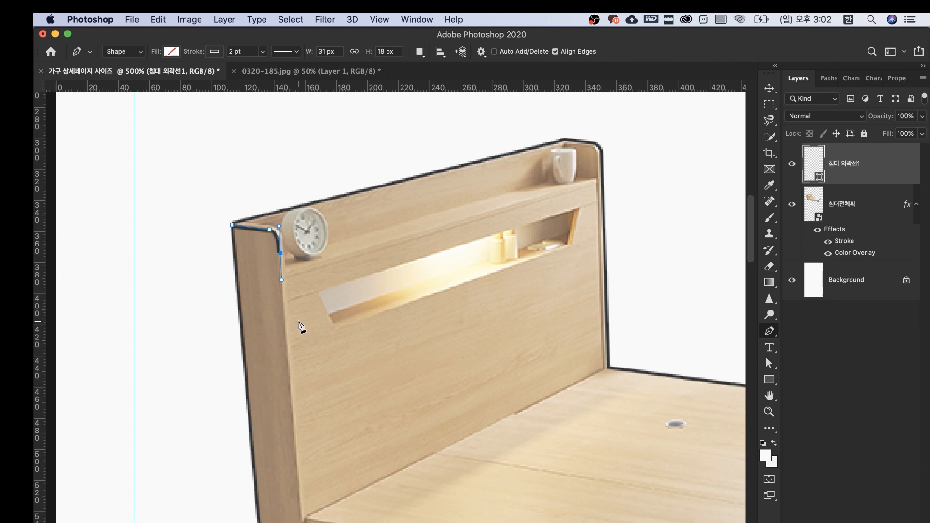
Step: Continue the outline down the side panel's inner edge and along the headboard's base to its far lower corner
scroll(281, 330, "down", 3)
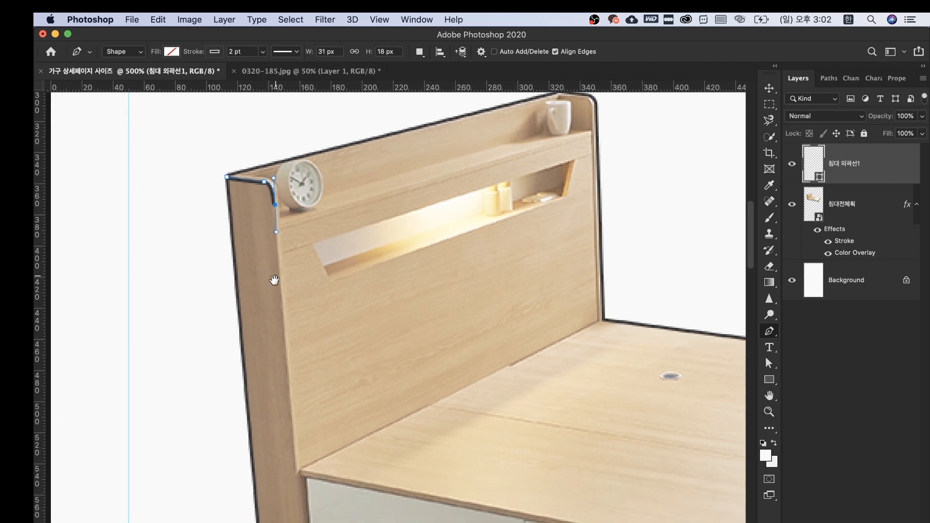
left_click(297, 471)
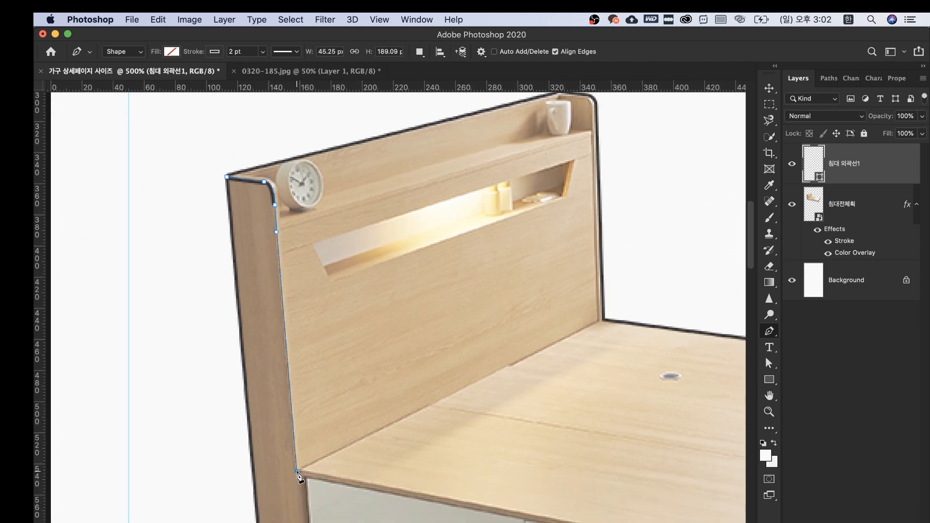
left_click(425, 405)
left_click_drag(389, 414, 301, 449)
left_click(467, 371)
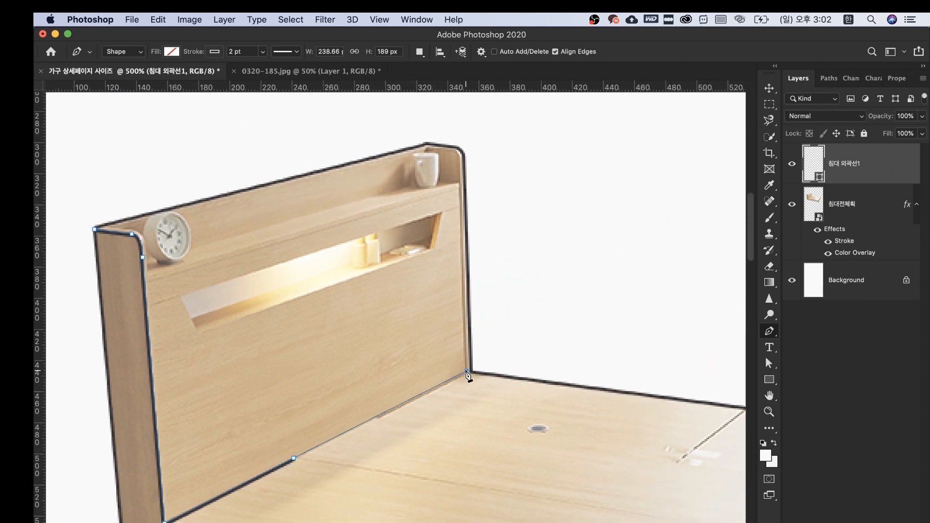
Step: Continue the outline up the headboard's far edge and around its rounded upper corner
left_click(461, 163)
mouse_move(447, 163)
left_mouse_down()
mouse_move(450, 195)
mouse_move(427, 192)
left_mouse_up()
key("super+z")
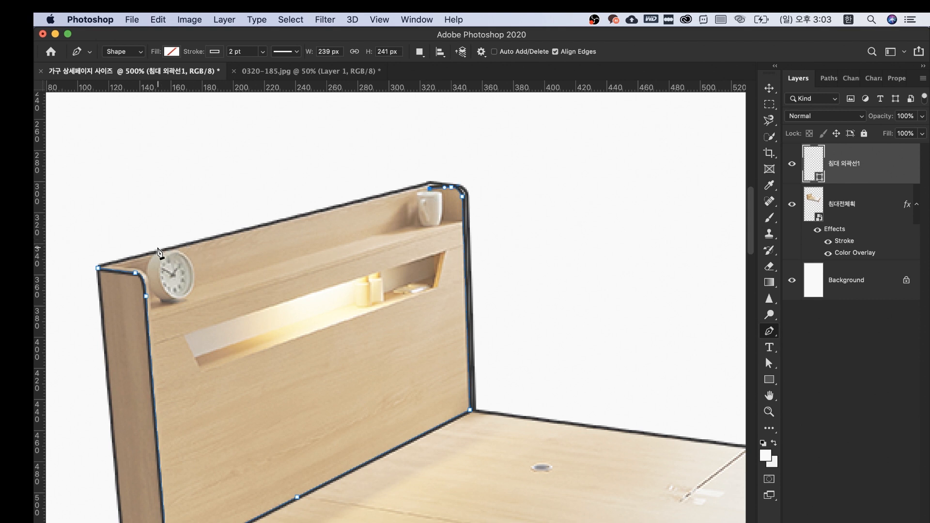
Step: Bring the outline back along the headboard's top edge and around the near side panel's rounded corner onto its inner edge
left_click(121, 266)
key("super+z")
left_click(126, 267)
left_click_drag(147, 279, 150, 291)
scroll(149, 289, "down", 4)
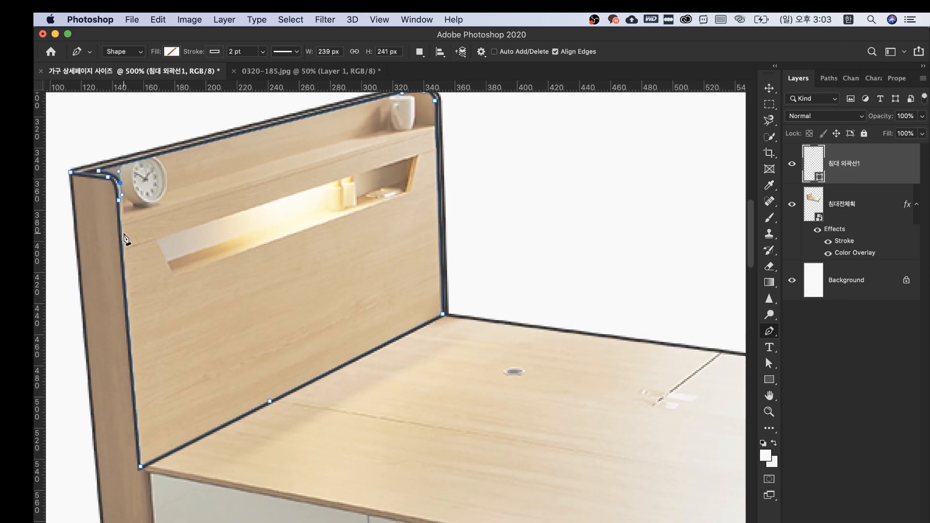
left_click(120, 225)
key("v")
key("alt+bracketleft")
key("alt+bracketright")
left_click_drag(208, 211, 266, 317)
key("super+z")
Step: Retrace the near side panel's rounded corner with the Pen tool and extend the outline down the panel's inner edge
key("super+plus")
key("super+plus")
scroll(431, 156, "up", 2)
key("p")
left_click(523, 196)
key("super+z")
scroll(440, 218, "left", 6)
left_click(367, 213)
left_click_drag(386, 234, 387, 253)
left_click(391, 320)
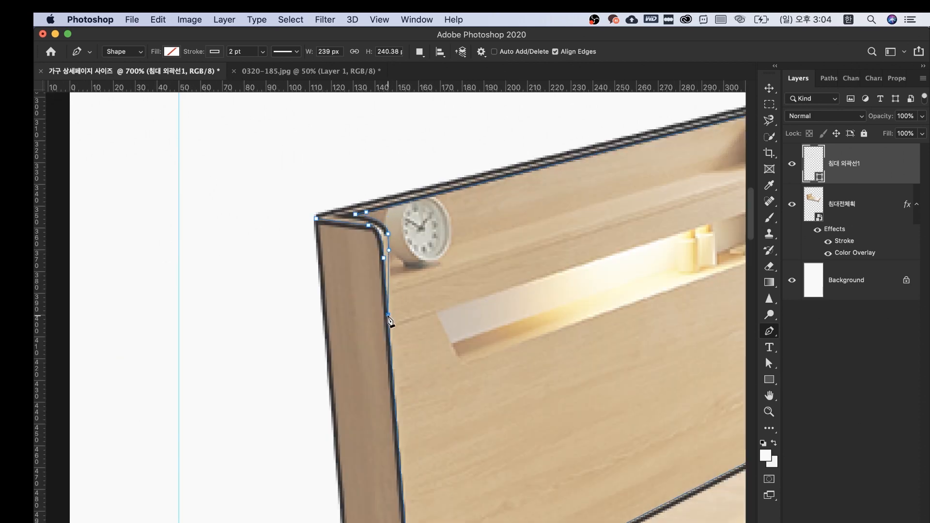
Step: Examine how the traced headboard outline fits the whole bed and its edges
key("v")
key("super+minus")
key("super+minus")
key("super+minus")
key("super+minus")
key("p")
key("super+plus")
key("super+plus")
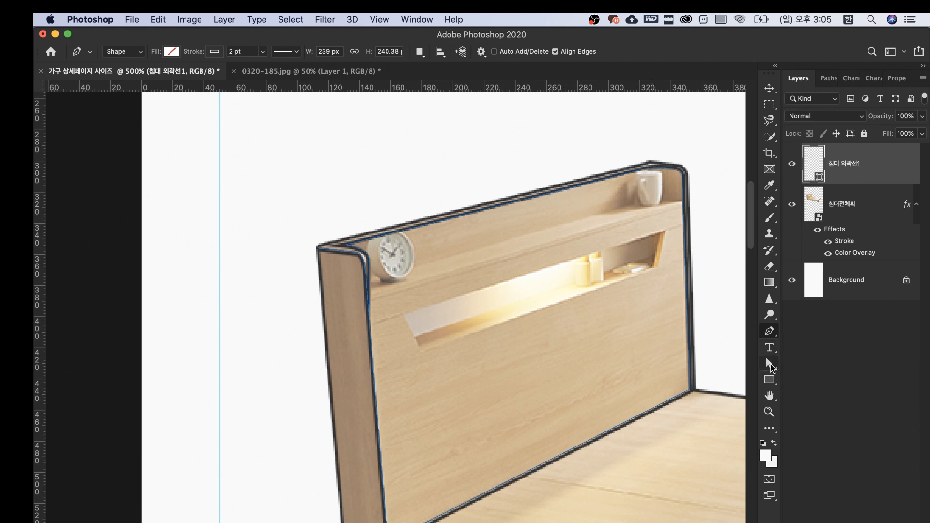
Step: Use the Direct Selection tool to reshape the near side panel's rounded corner, adjusting the anchor where it meets the headboard's top edge
right_click(769, 363)
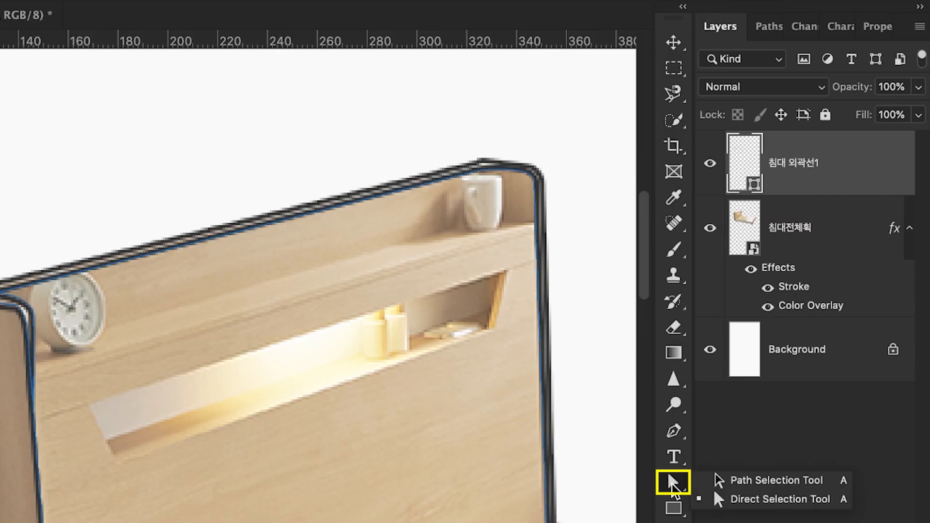
left_click(732, 499)
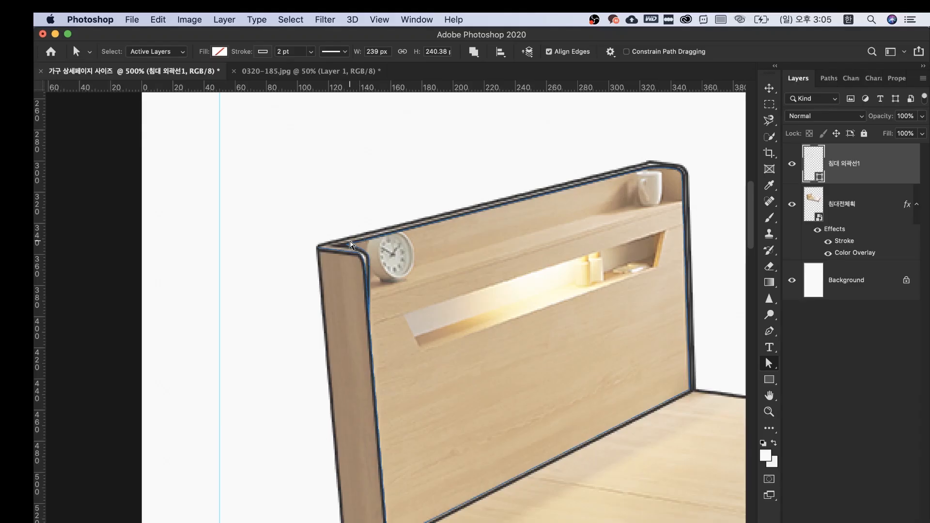
left_click(346, 246)
scroll(391, 275, "up", 5)
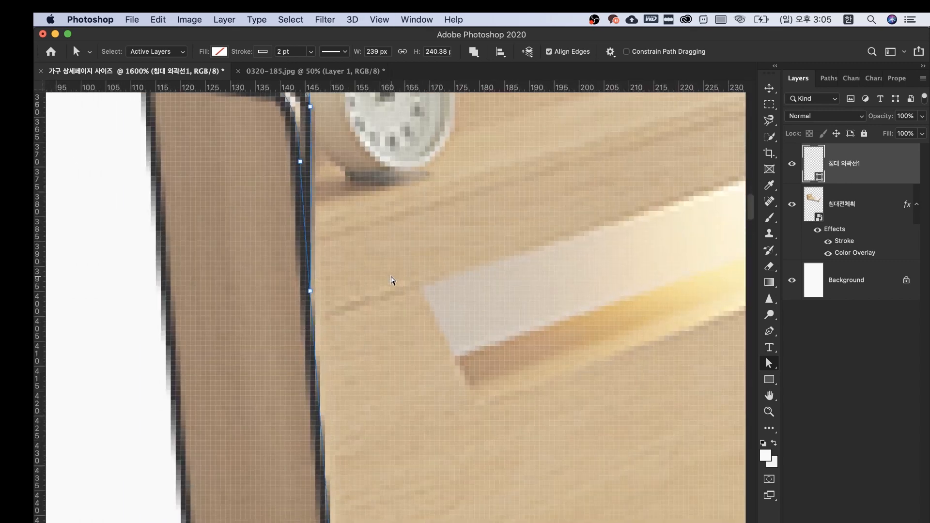
scroll(294, 242, "up", 5)
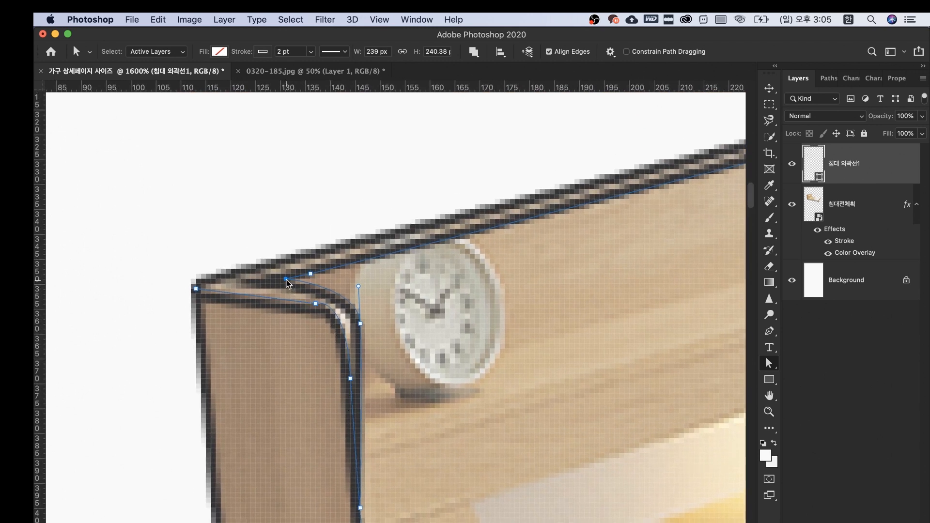
left_click_drag(286, 280, 290, 281)
left_click_drag(296, 284, 297, 279)
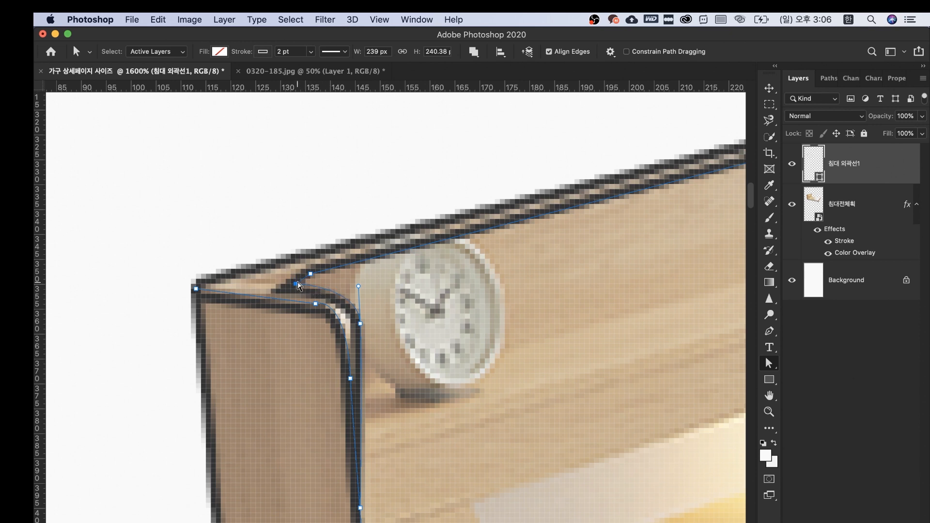
left_click_drag(296, 283, 296, 279)
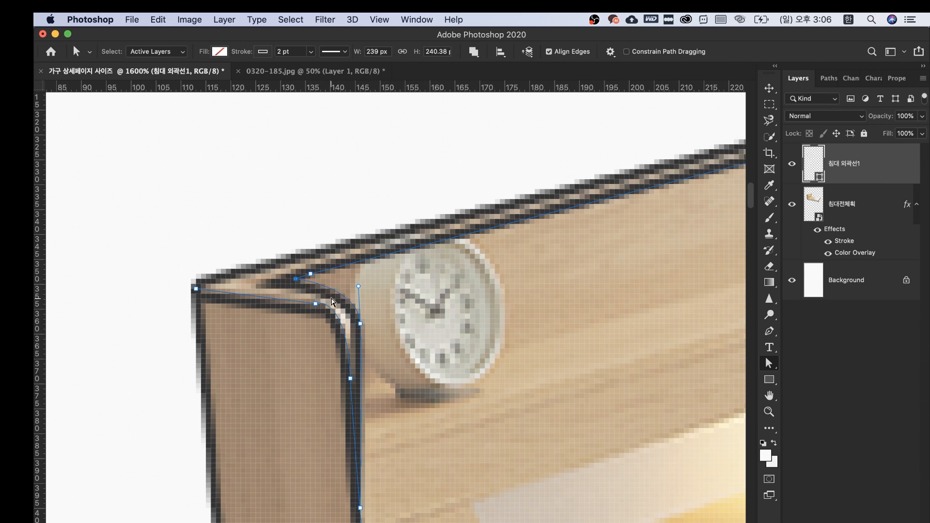
left_click_drag(360, 290, 359, 301)
key("Return")
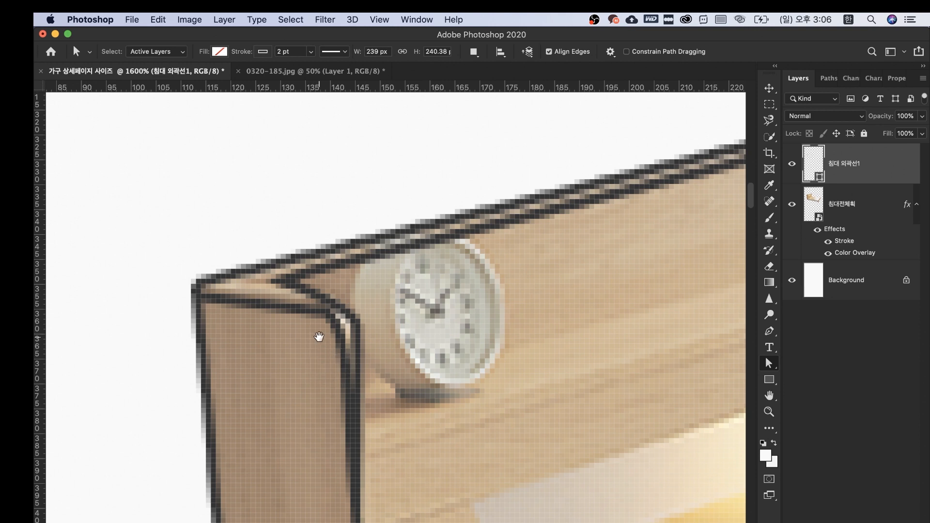
Step: Adjust the anchor points along the near side panel's inner edge, just below its rounded corner
left_click_drag(319, 336, 303, 326)
left_click(329, 320)
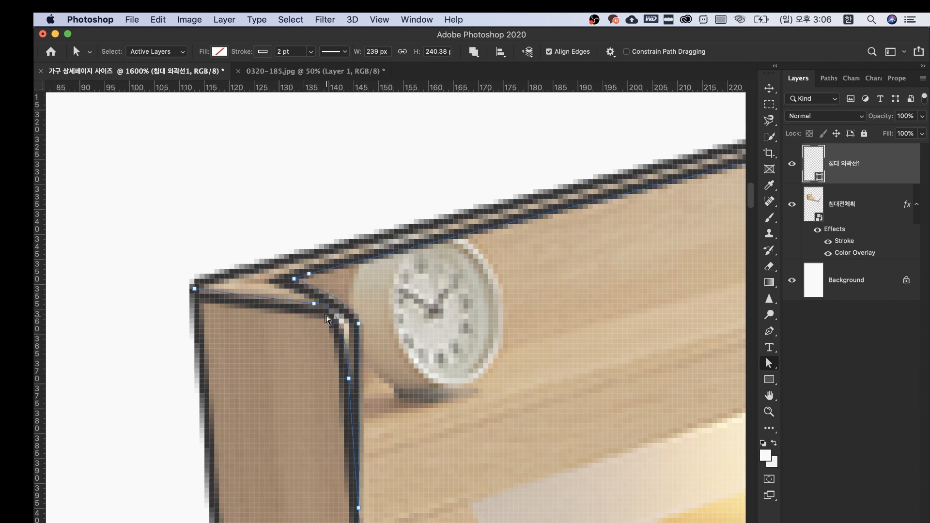
left_click_drag(349, 378, 349, 383)
left_click_drag(359, 508, 353, 508)
left_click_drag(348, 383, 347, 386)
left_click(534, 310)
Step: Fine-tune the anchor where the near side panel's rounded corner branches off the headboard's top edge
key("super+minus")
key("super+minus")
key("super+minus")
key("super+minus")
key("super+minus")
key("super+minus")
key("super+plus")
left_click(348, 308)
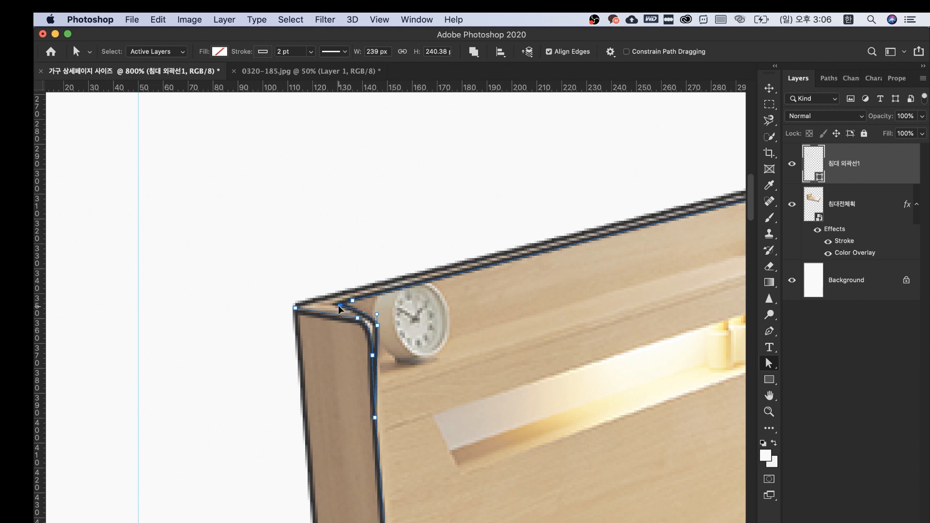
left_click(415, 320)
left_click(357, 314)
left_click(329, 308)
left_click(341, 306)
left_click(354, 307)
Step: Smooth the outline around the headboard's far upper corner by moving its curve anchor along the top edge
left_click_drag(486, 301, 306, 322)
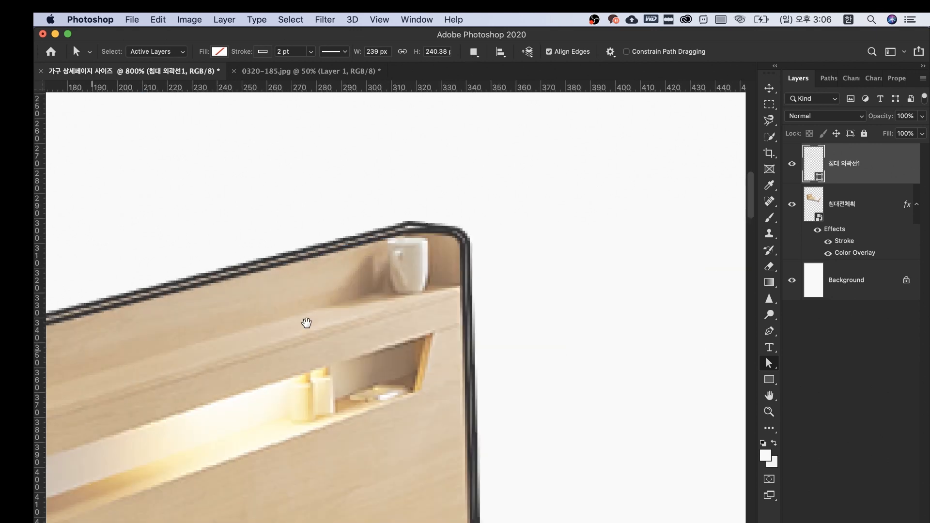
left_click(444, 232)
left_click_drag(457, 237, 431, 230)
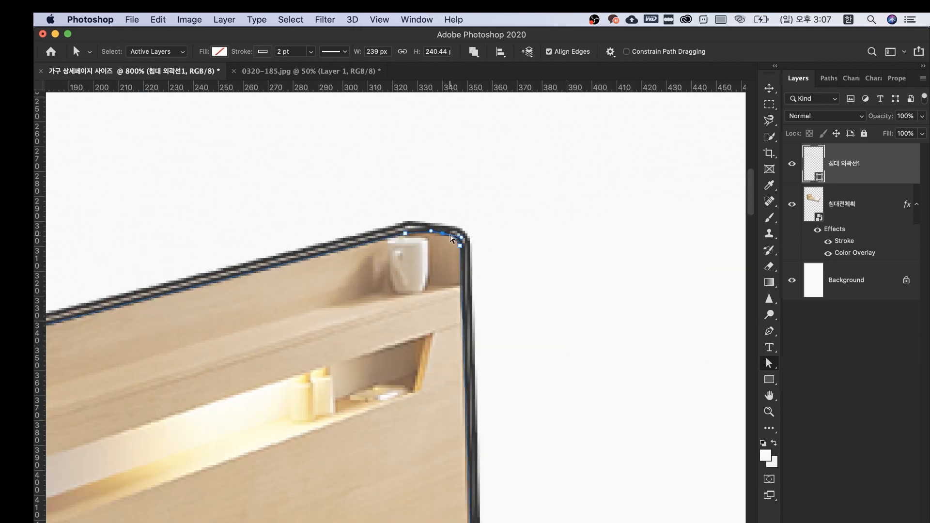
left_click(513, 240)
key("super+minus")
left_click_drag(245, 335, 359, 199)
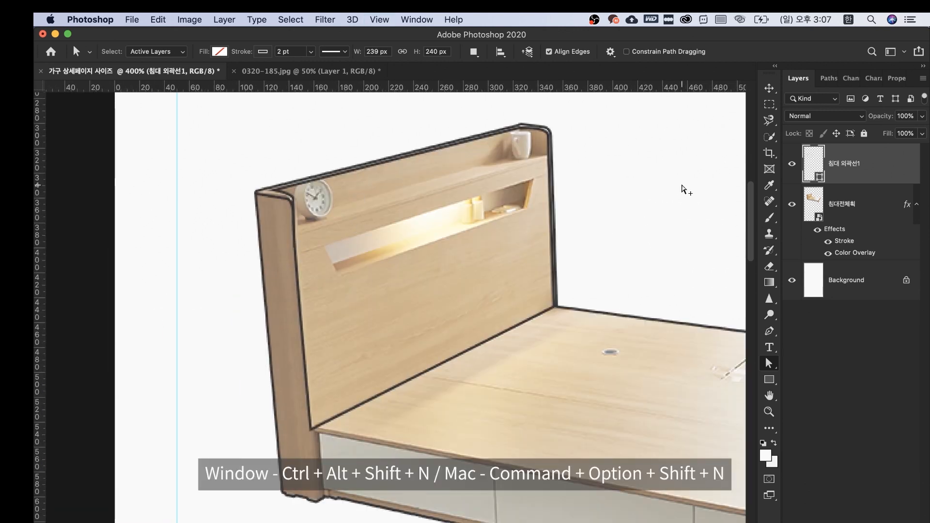
Step: Create a new layer above the bed outline and name it 침대 외곽선 2
key("super+alt+shift+n")
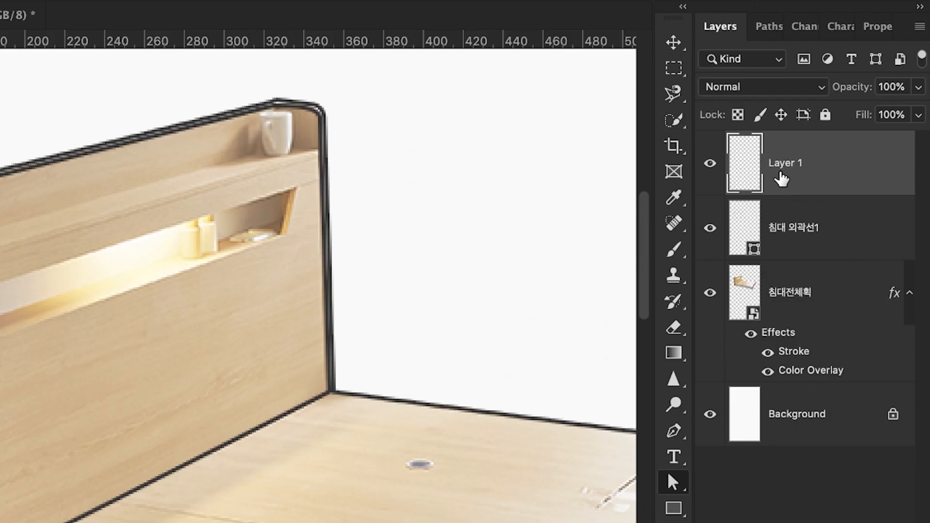
double_click(786, 163)
type("침대 외거곽선 2")
key("Return")
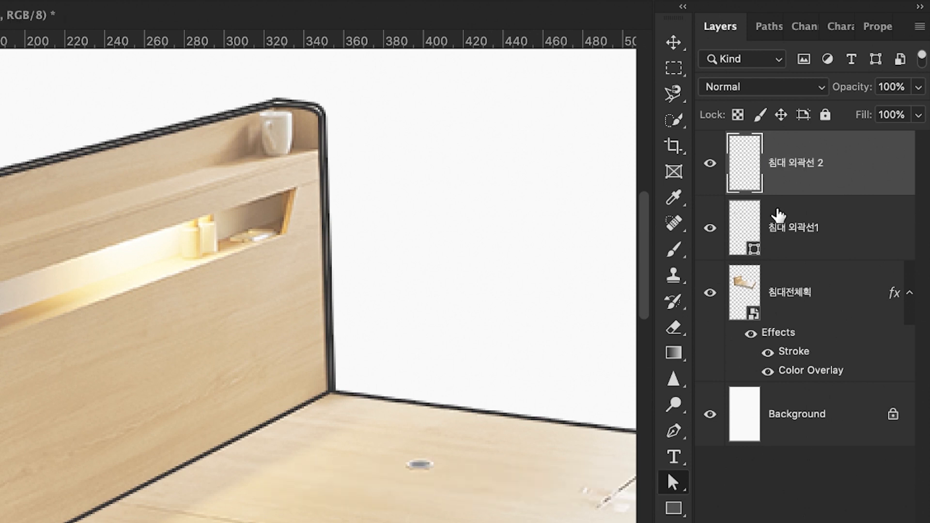
Step: Draw a Pen tool line about 69 px high from the near side panel's lower inner edge down to its foot
left_click(673, 431)
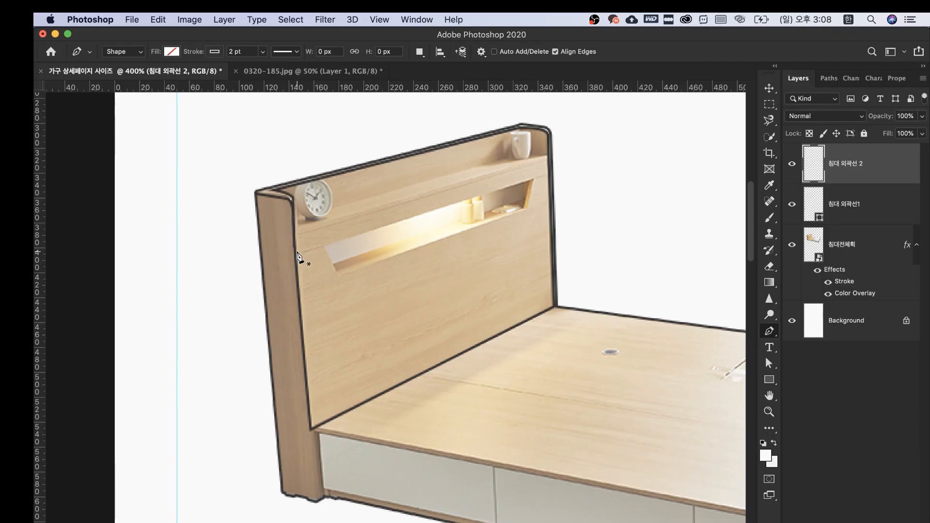
left_click(310, 415)
left_click(310, 500)
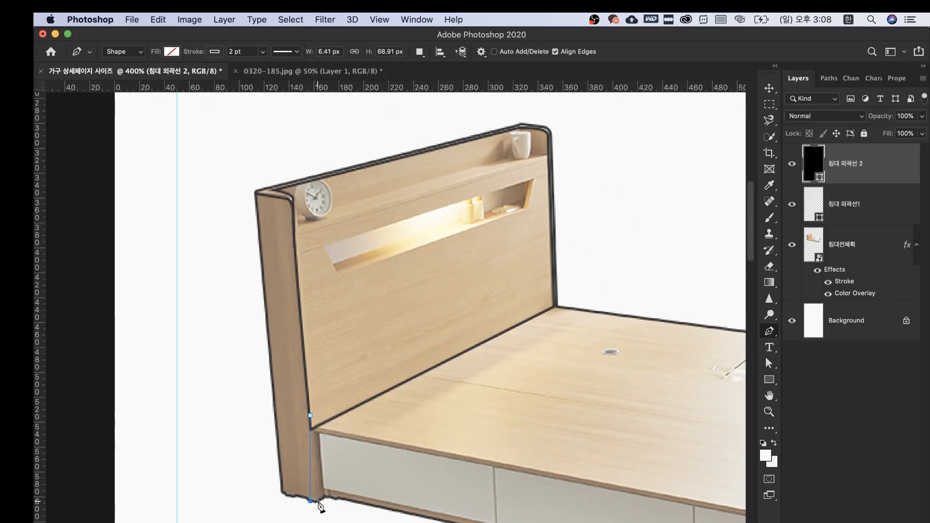
key("v")
left_click(401, 386, "super")
left_click_drag(401, 397, 190, 341)
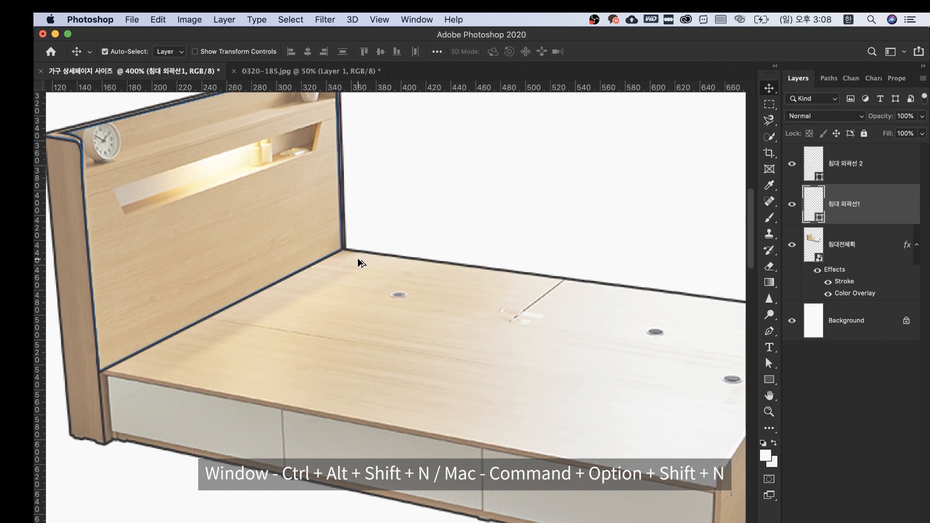
Step: Create another layer, place it at the top of the layer stack, and name it 서랍 외곽선1
key("super+alt+shift+n")
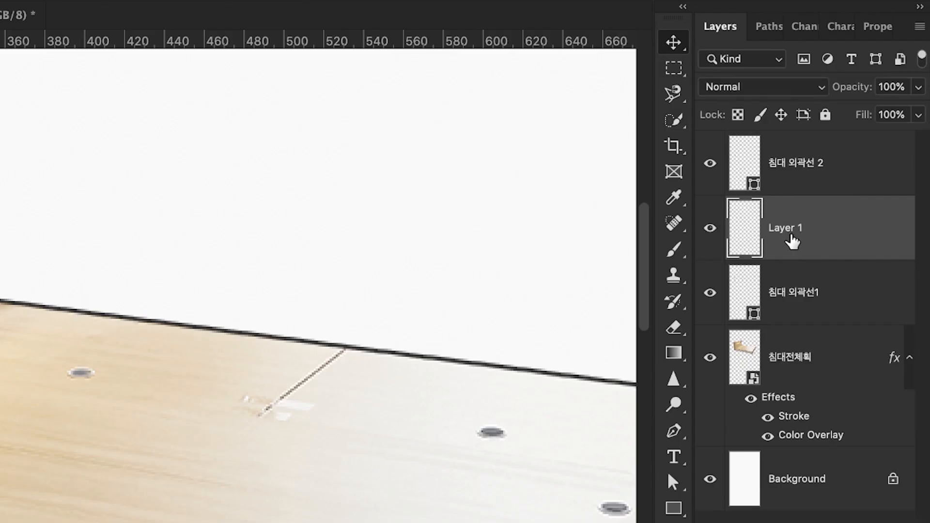
left_click_drag(841, 211, 783, 167)
double_click(783, 163)
type("설")
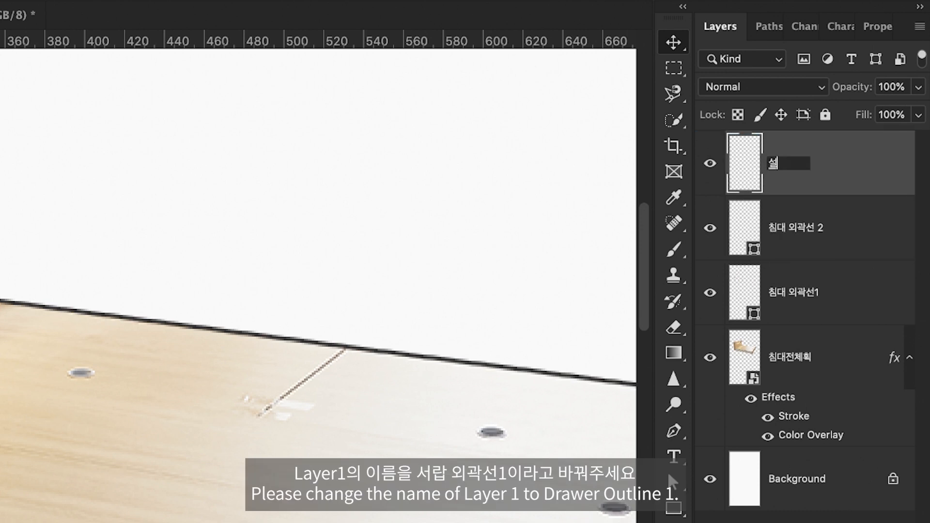
type("랍 외곽선1")
key("Return")
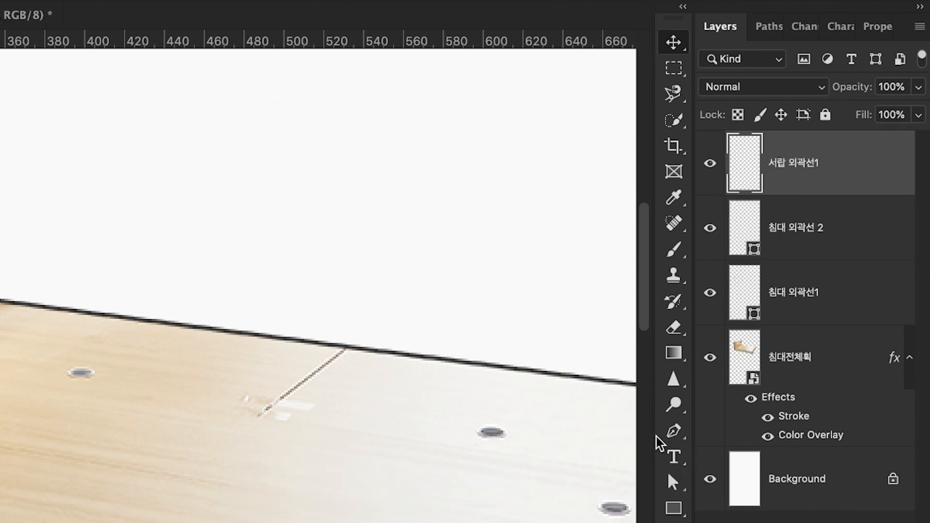
Step: Trace the drawer front with the Pen tool along its upper edge, down at the footboard, and back along its lower edge
left_click(673, 430)
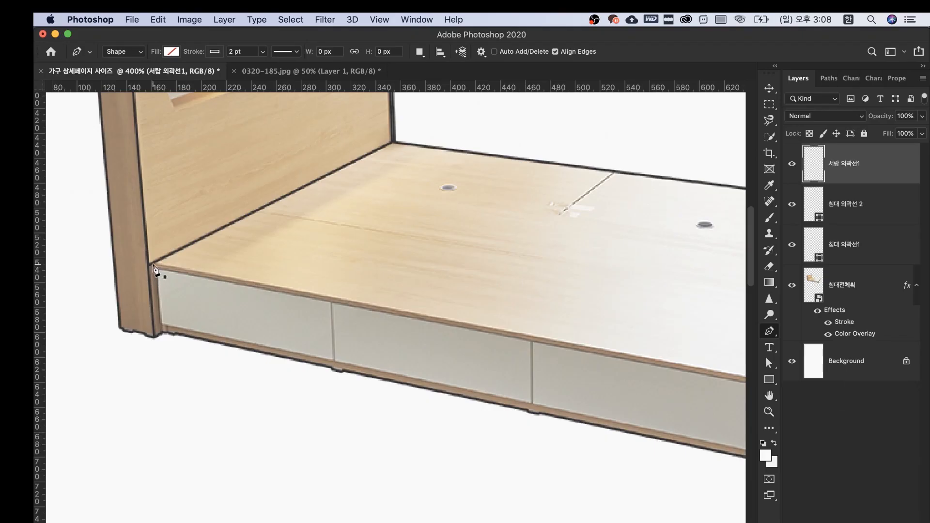
left_click(150, 269)
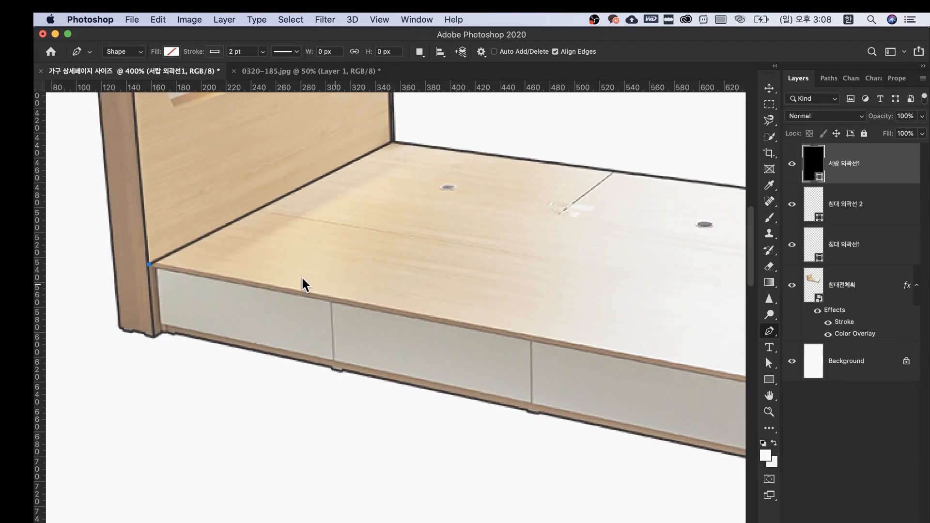
scroll(304, 284, "right", 10)
scroll(523, 305, "left", 5)
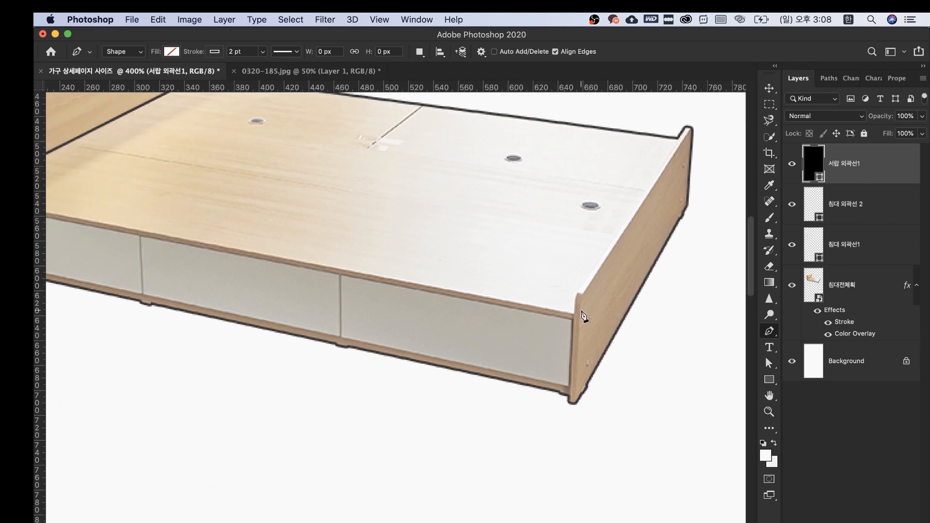
left_click(574, 313)
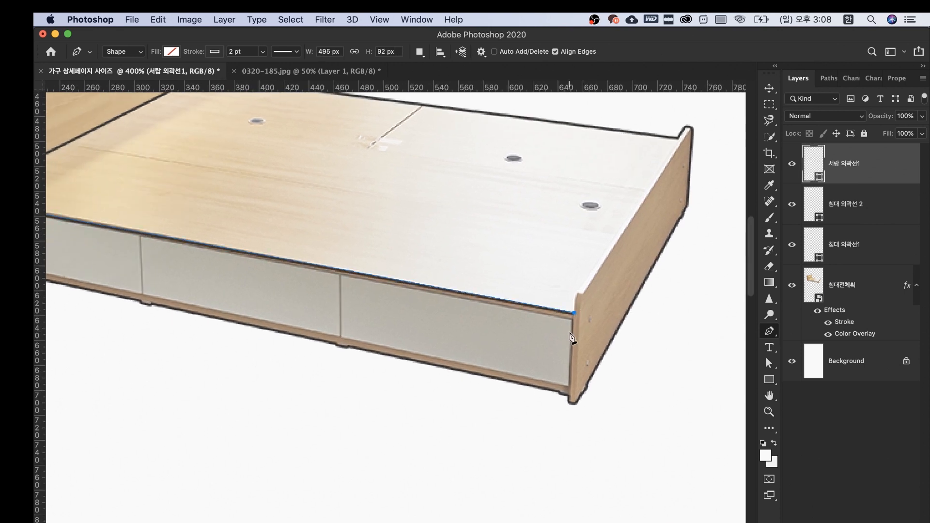
left_click(572, 392)
scroll(364, 400, "left", 5)
left_click(215, 277)
left_click(210, 220)
Step: Create a new layer above 서랍 외곽선1 and name it 서랍외곽선 직선1
left_click(843, 194)
left_click_drag(428, 286, 342, 359)
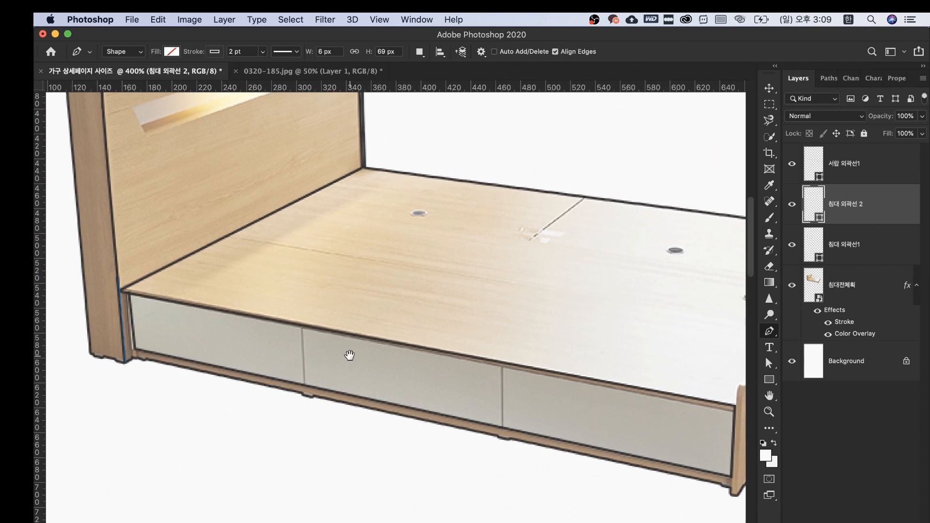
left_click(846, 162)
key("super+alt+shift+n")
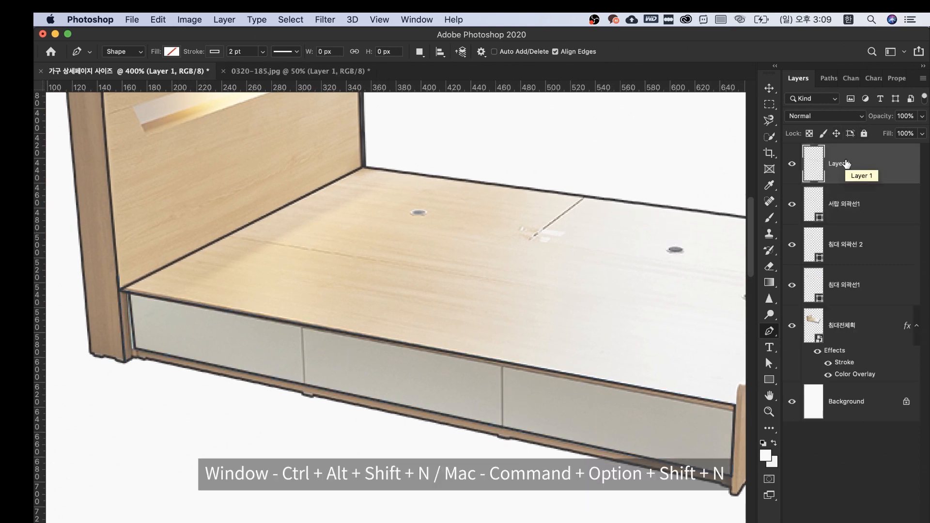
double_click(846, 165)
type("서랍")
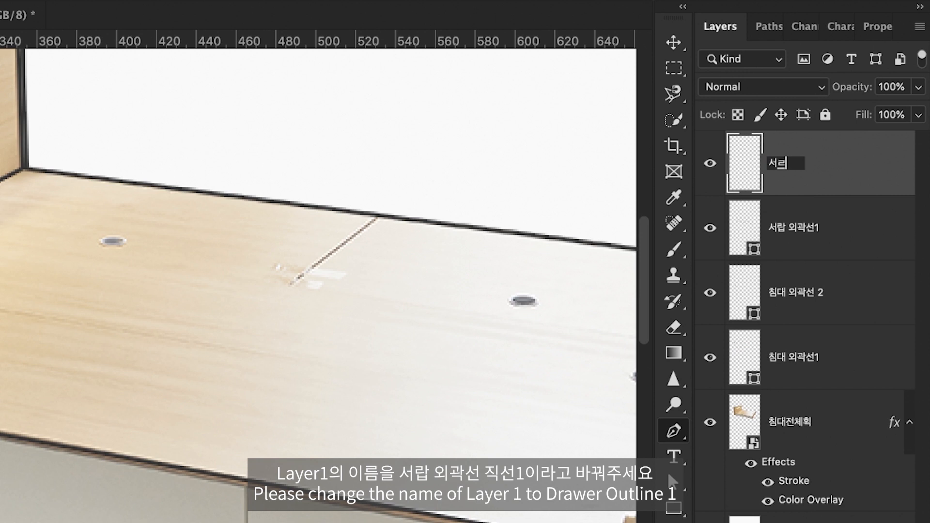
type("외곽선 지ㄱ선1")
key("Return")
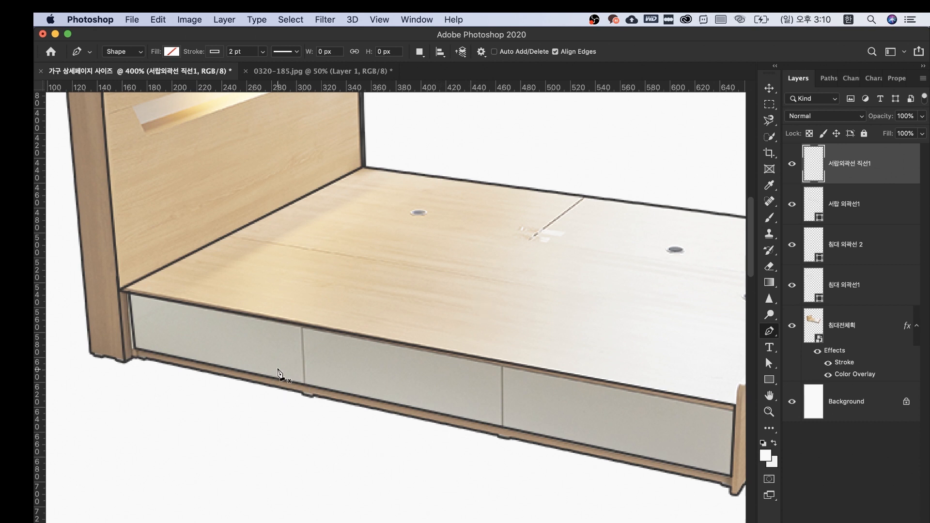
Step: Draw a straight line about 50 px high along the gap between the first and second drawers
left_click(301, 324)
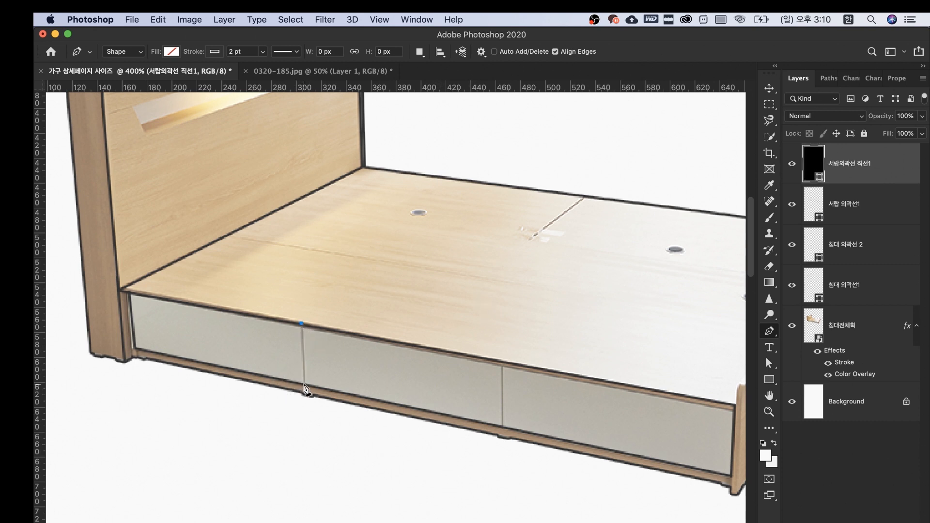
left_click(304, 386)
key("super+z")
left_click(304, 386)
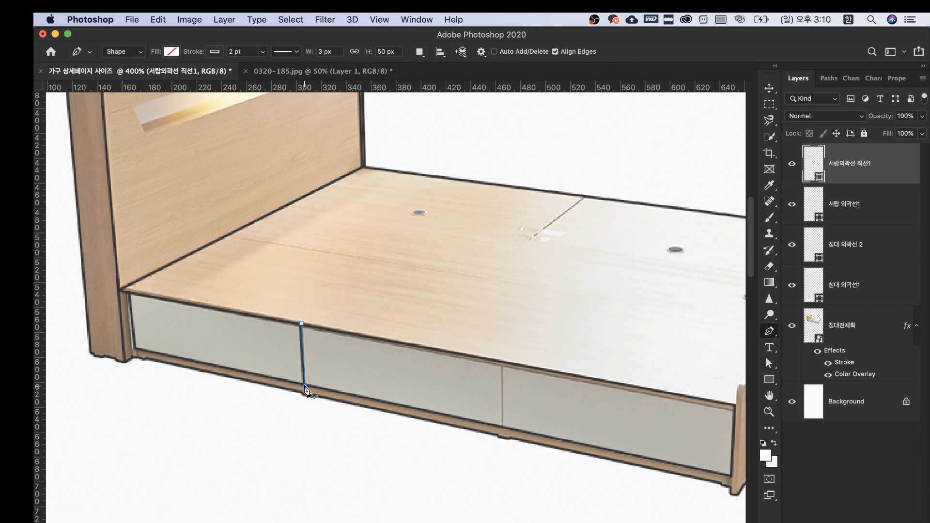
key("v")
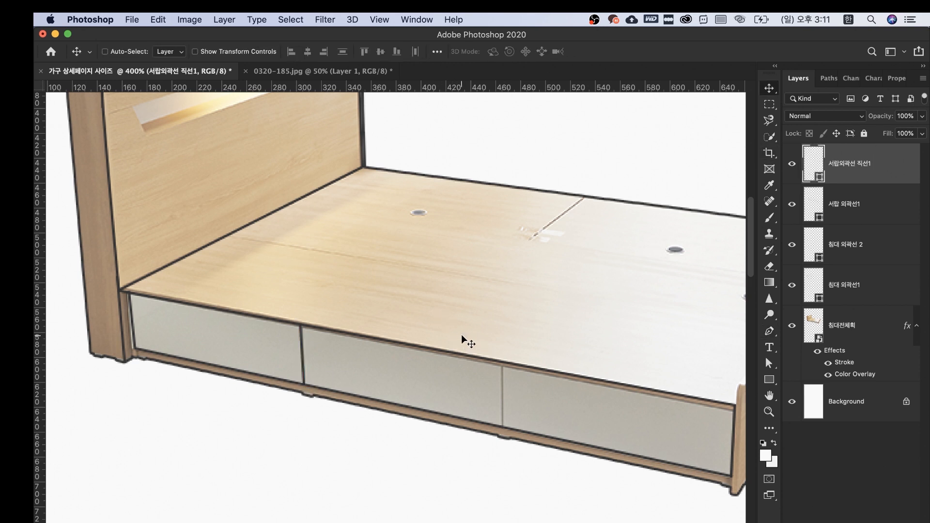
key("super")
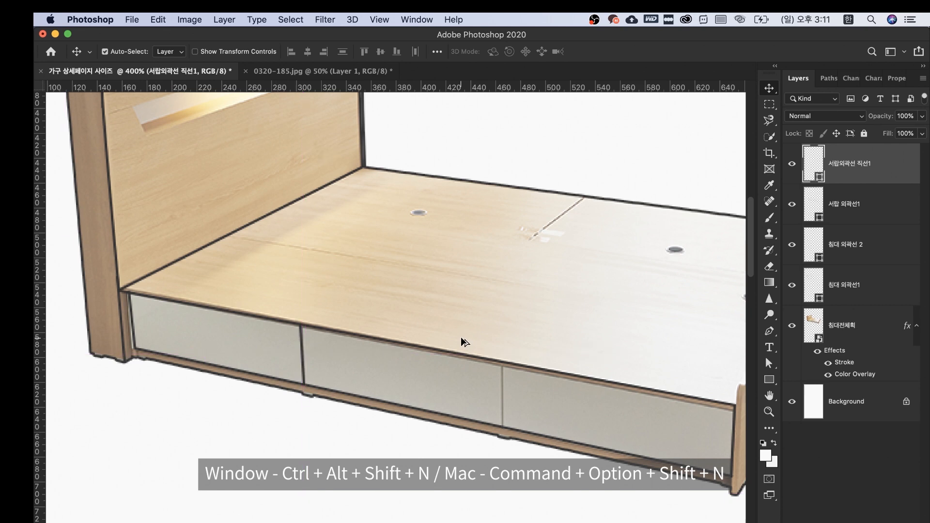
Step: Create a new layer above the first drawer divider line and name it 서랍외곽선 직선2
key("super+alt+shift+n")
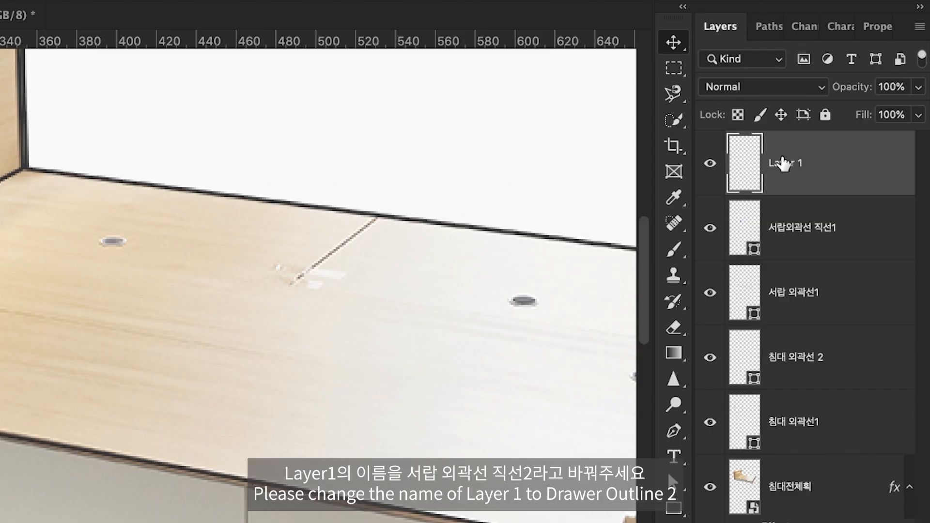
double_click(838, 164)
type("서랍외곽선 직선2")
key("Return")
Step: Draw a straight Pen tool line about 50 px high along the gap between the second and third drawers
key("p")
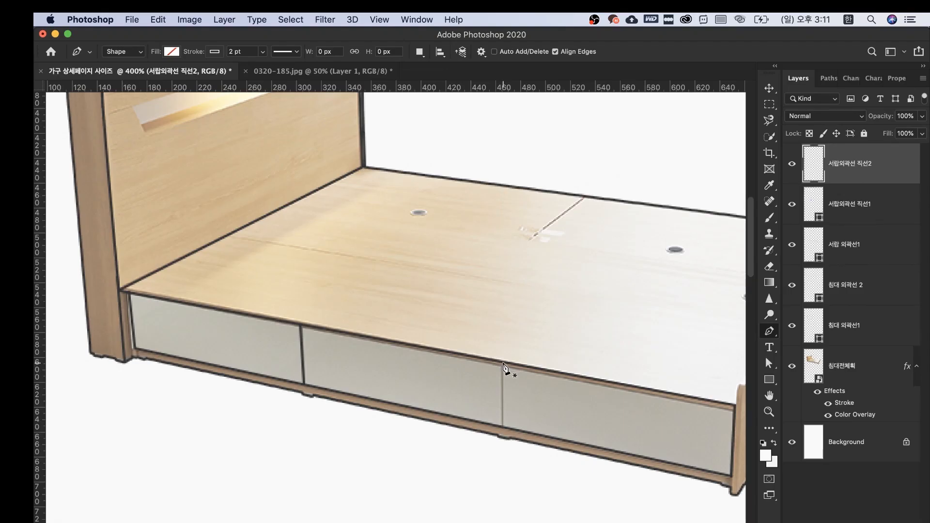
left_click(502, 366)
left_click(502, 429)
left_click_drag(477, 336, 380, 368)
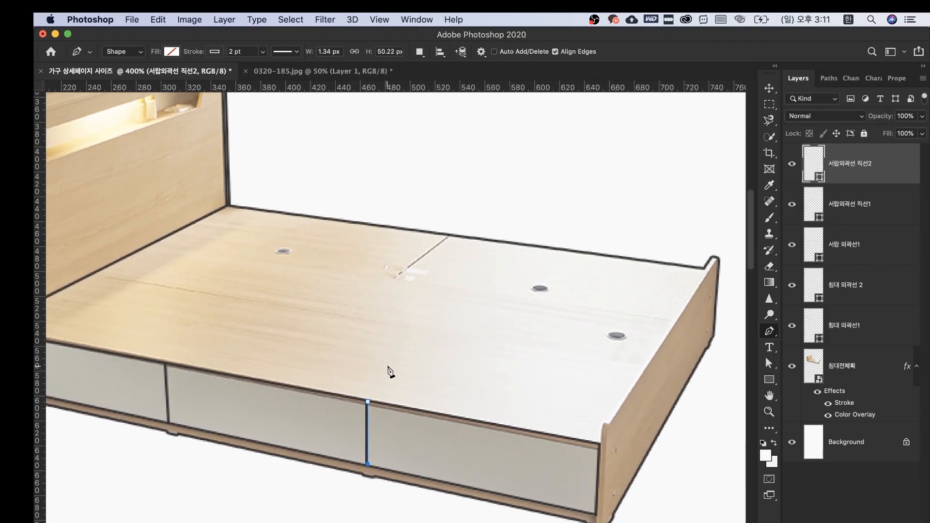
Step: Create a new layer above 서랍외곽선 직선2 and name it 침대 프레임 하단
scroll(625, 235, "right", 5)
scroll(625, 236, "down", 2)
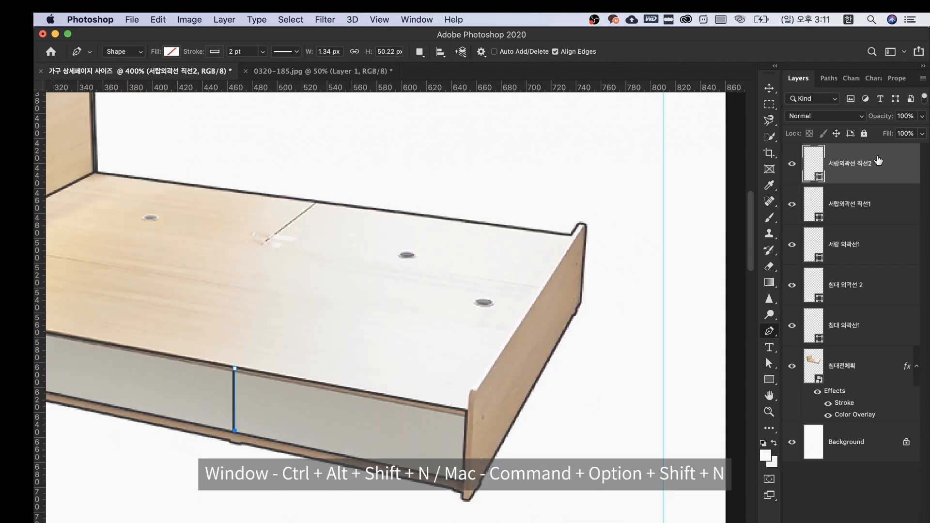
key("super+alt+shift+n")
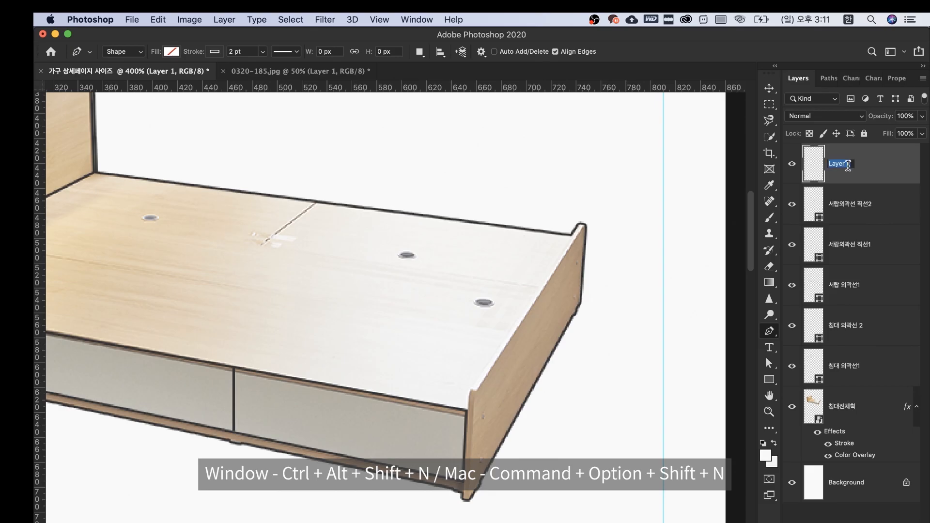
double_click(848, 165)
type("침대 프")
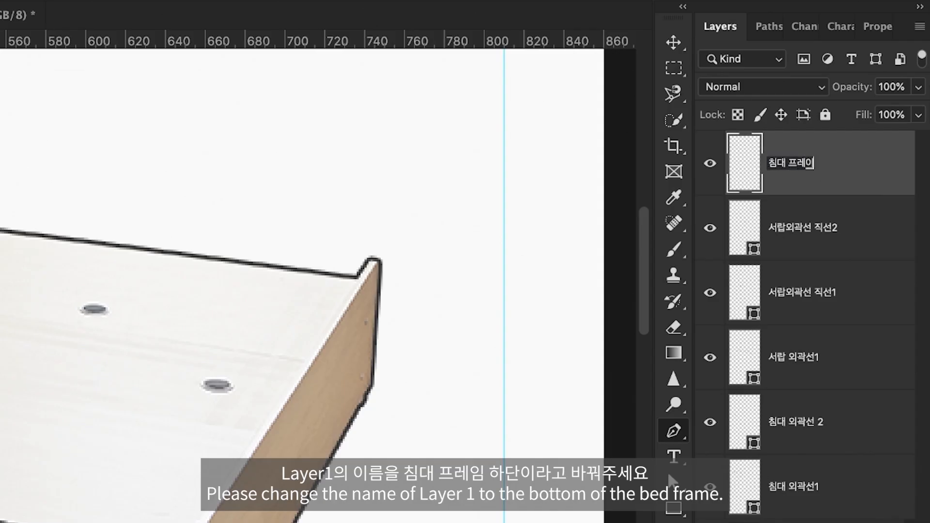
type("레임 하단")
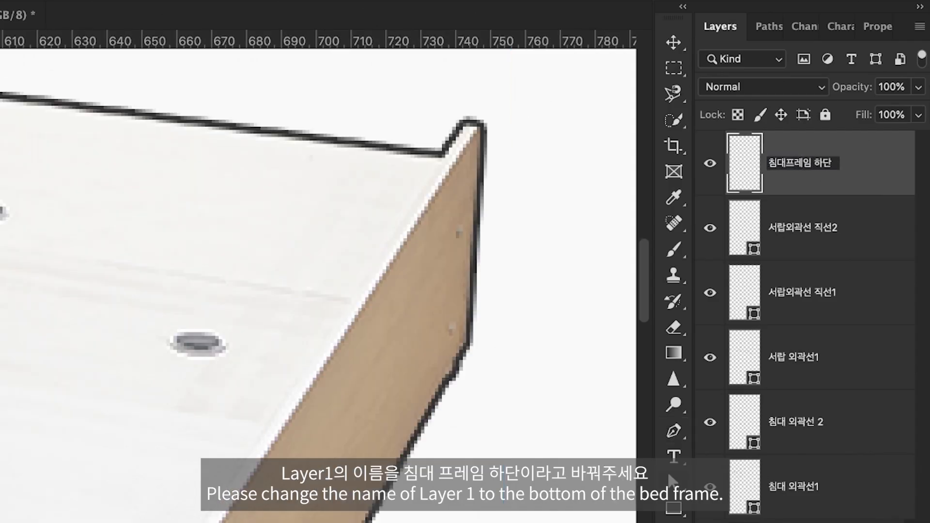
key("Return")
Step: Trace the footboard's inner edge with the Pen tool, from the far notch around the near corner to its foot, about 87 by 211 px
left_click(672, 431)
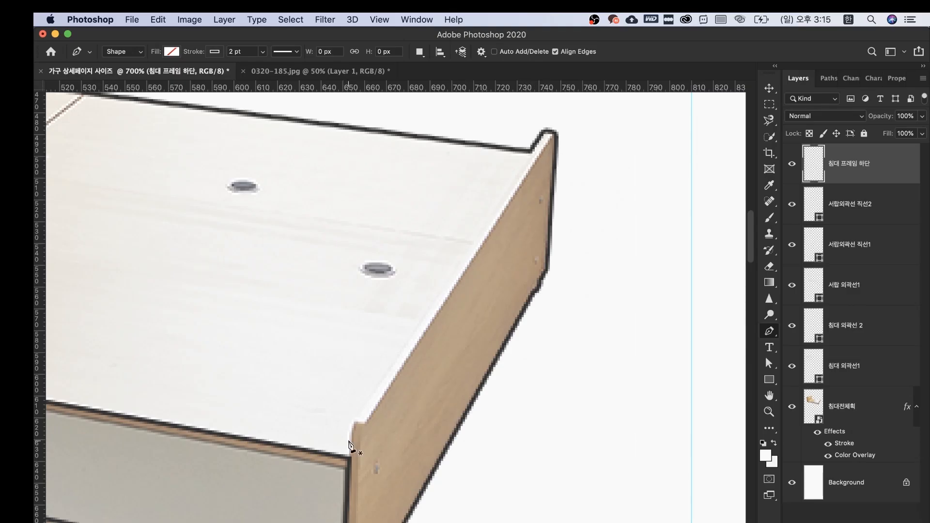
left_click(531, 154)
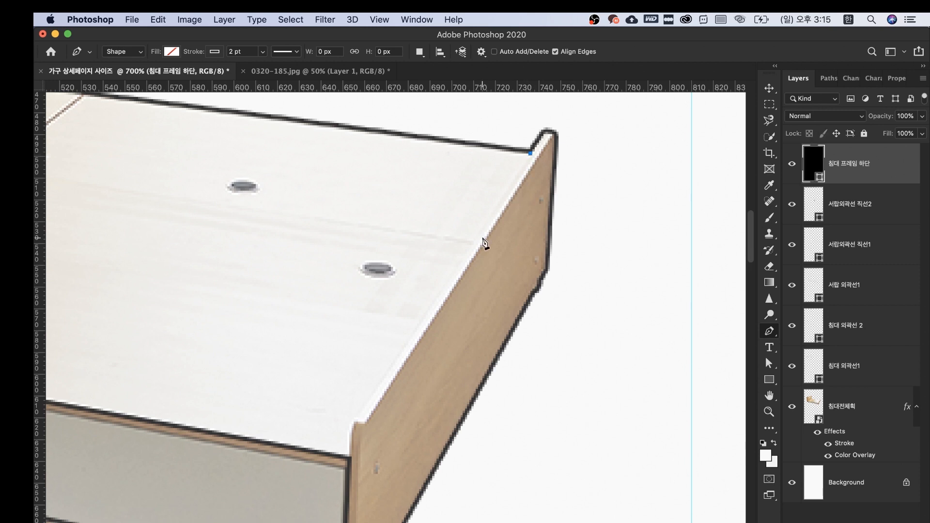
left_click(353, 421)
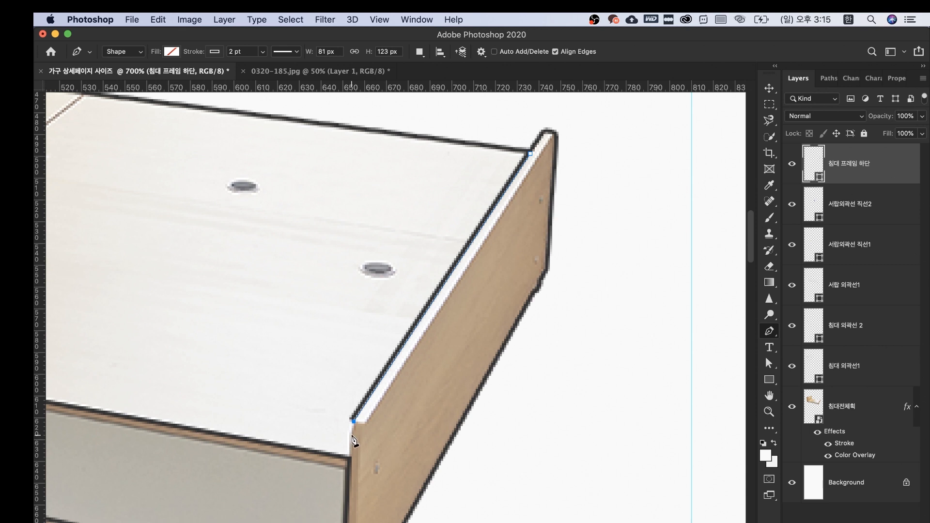
left_click_drag(350, 432, 349, 452)
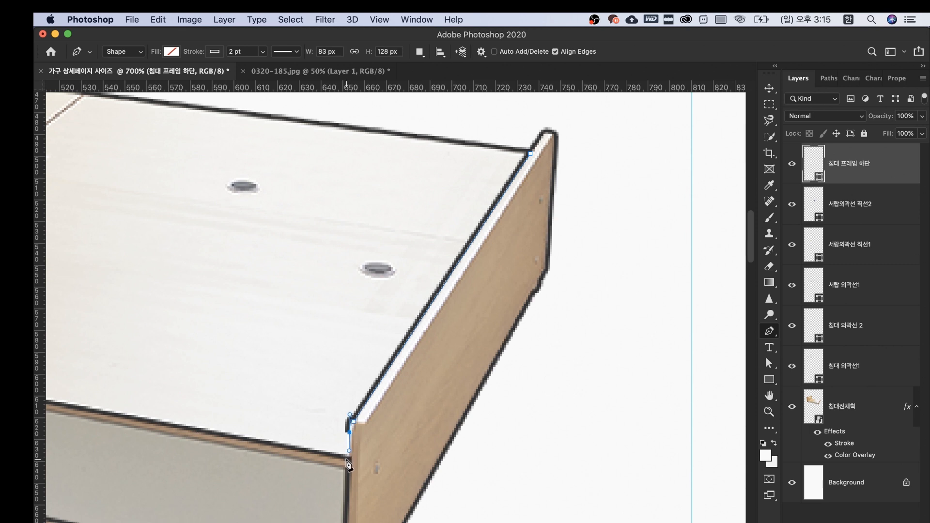
scroll(351, 465, "down", 5)
left_click(313, 508)
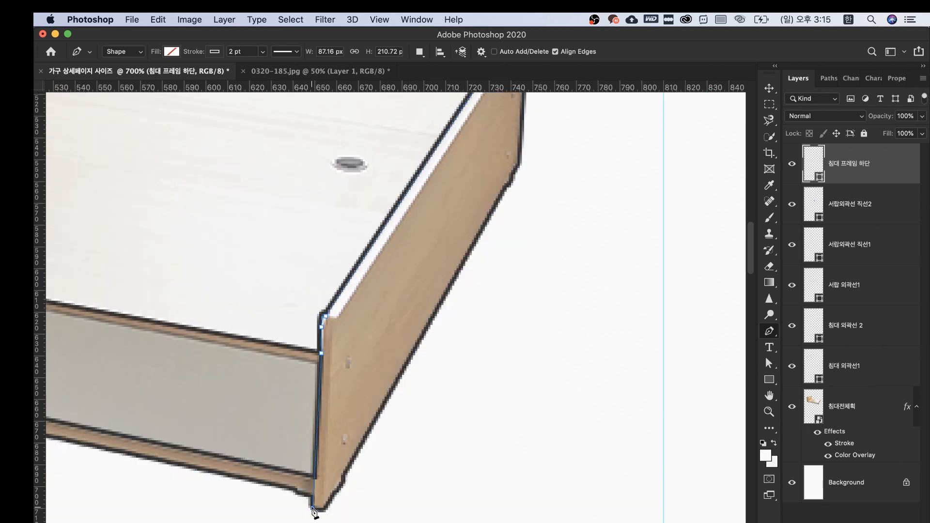
left_click(841, 194)
left_click_drag(390, 278, 361, 307)
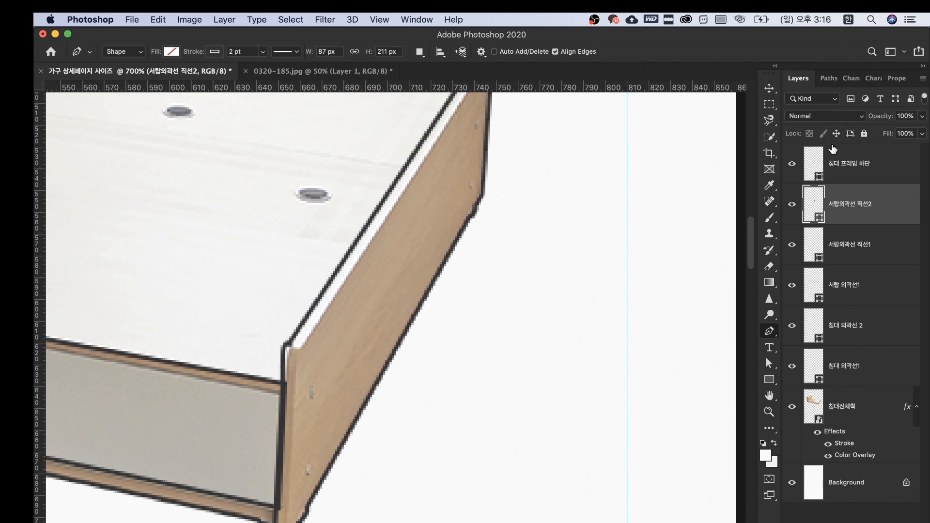
Step: Create a new layer above 침대 프레임 하단 and name it 침대프레임 하단 2
left_click(835, 158)
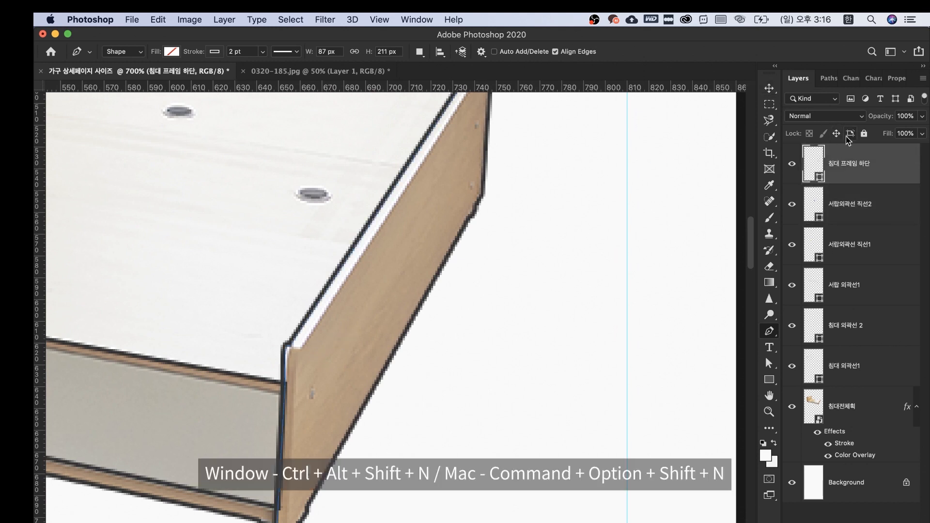
key("super+alt+shift+n")
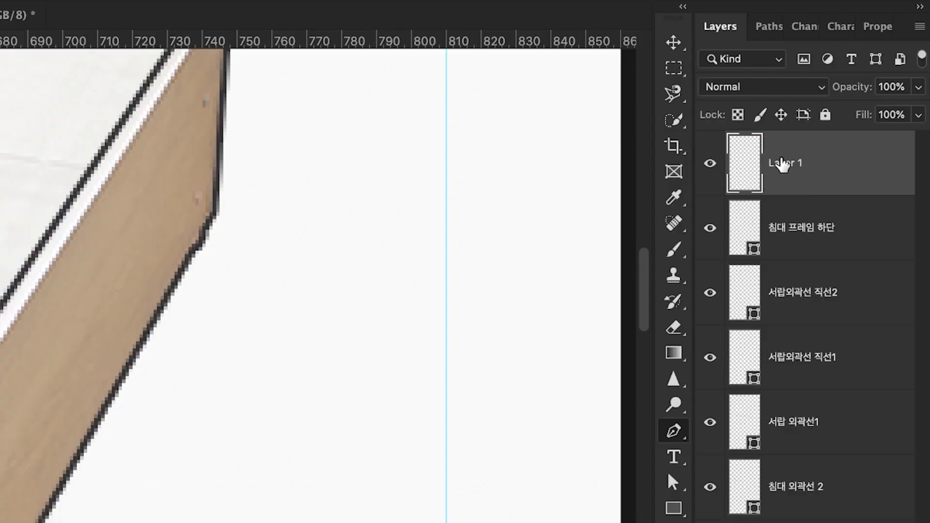
double_click(837, 163)
type("ㅊ대프레임 하단 2")
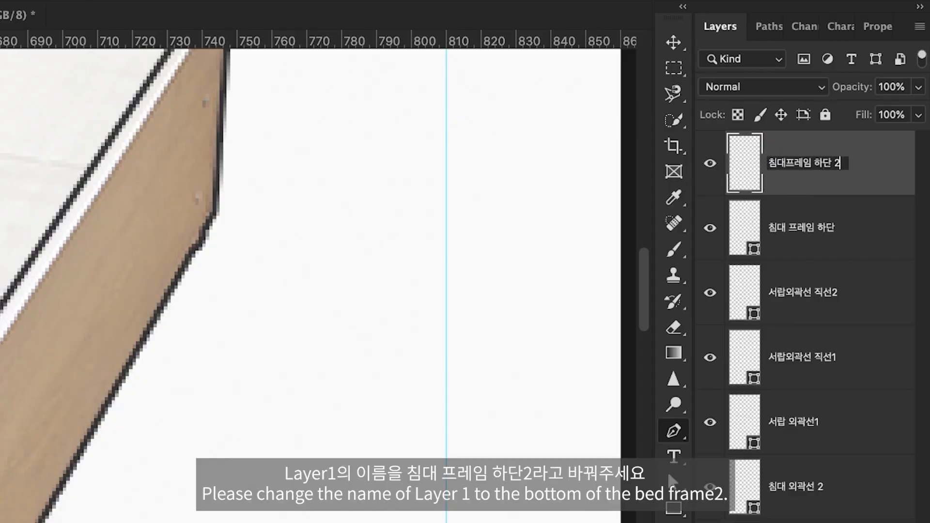
key("Return")
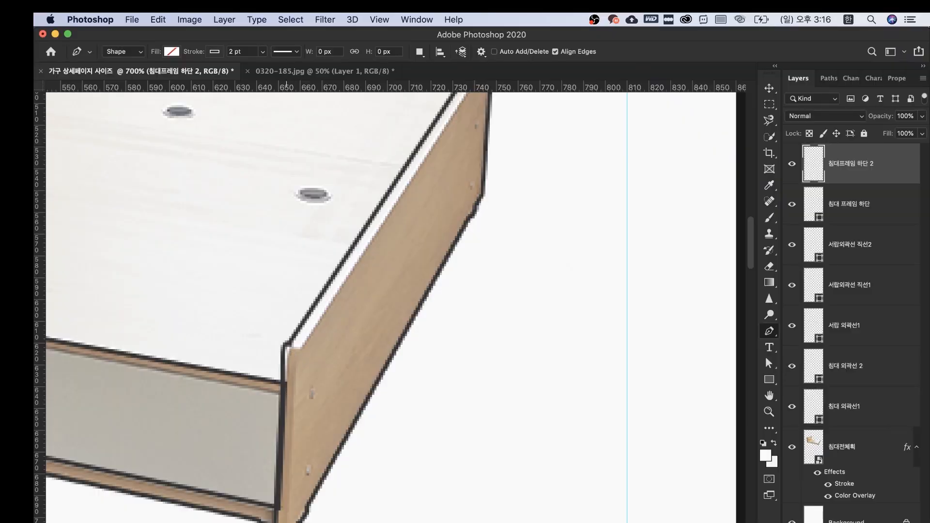
Step: Trace the footboard's outer panel edge with the Pen tool, up the near corner and along to the far tip, about 92 by 221 px
left_click(296, 350)
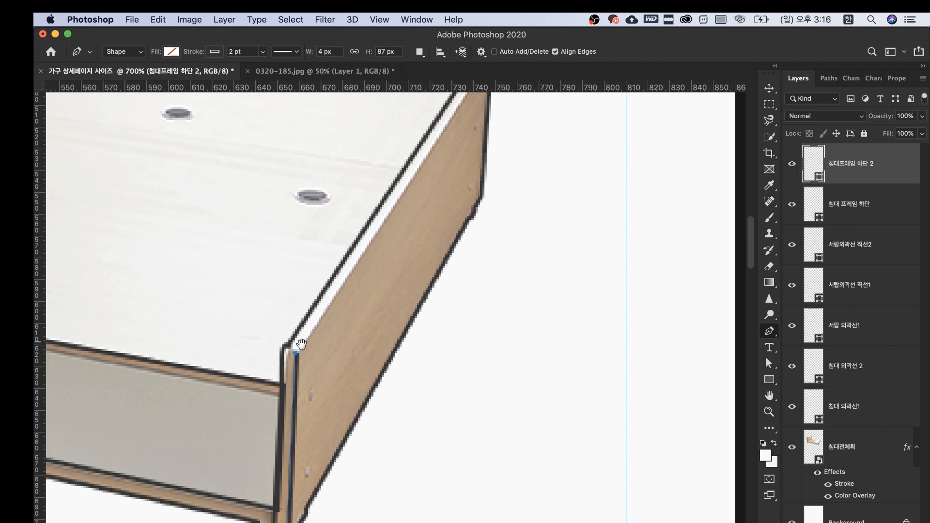
scroll(291, 390, "up", 5)
scroll(290, 390, "right", 3)
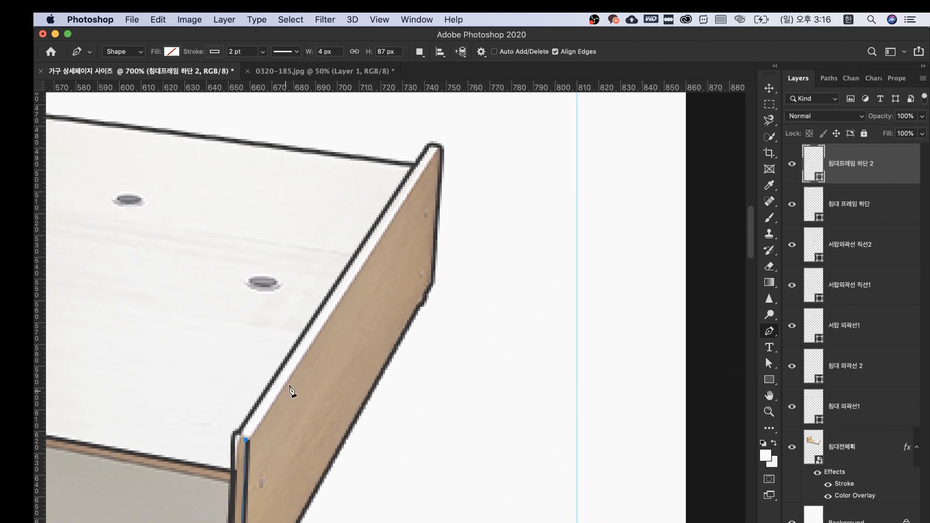
left_click(438, 147)
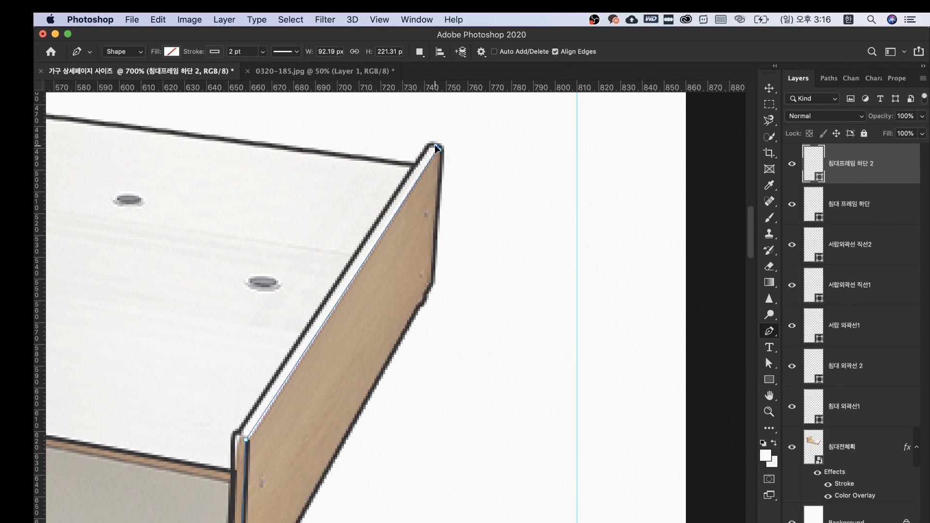
left_click(858, 196)
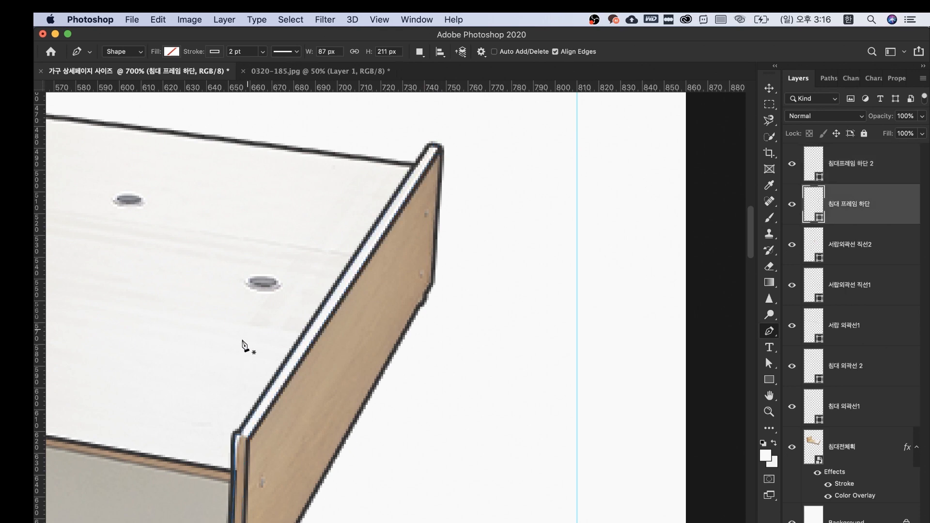
Step: Examine the bed platform and drawer fronts for edges that still need an outline
left_click_drag(242, 344, 436, 220)
left_click_drag(289, 168, 376, 276)
mouse_move(429, 209)
left_mouse_down()
mouse_move(621, 256)
mouse_move(667, 256)
mouse_move(452, 235)
mouse_move(484, 286)
mouse_move(326, 243)
mouse_move(210, 161)
mouse_move(351, 262)
left_mouse_up()
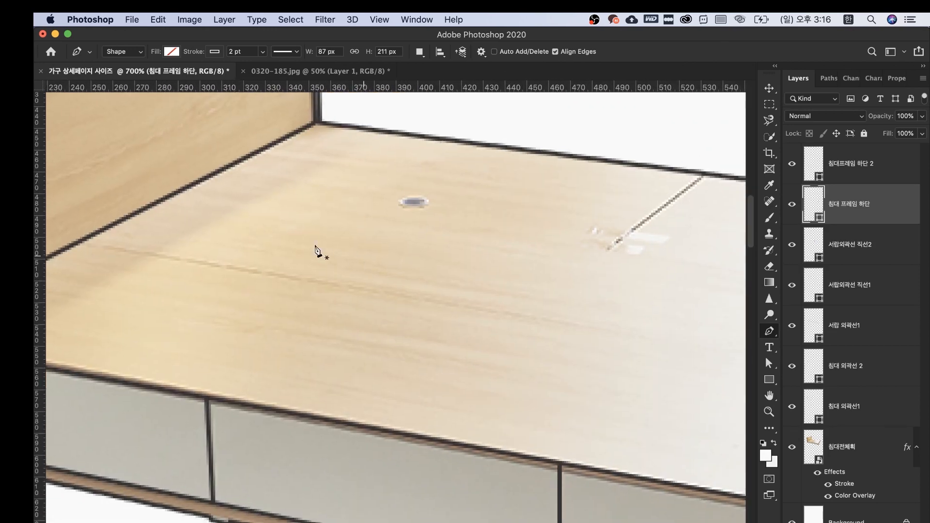
left_click_drag(283, 243, 191, 184)
left_click_drag(515, 310, 228, 224)
left_click_drag(369, 200, 611, 274)
left_click_drag(310, 210, 603, 309)
key("super+minus")
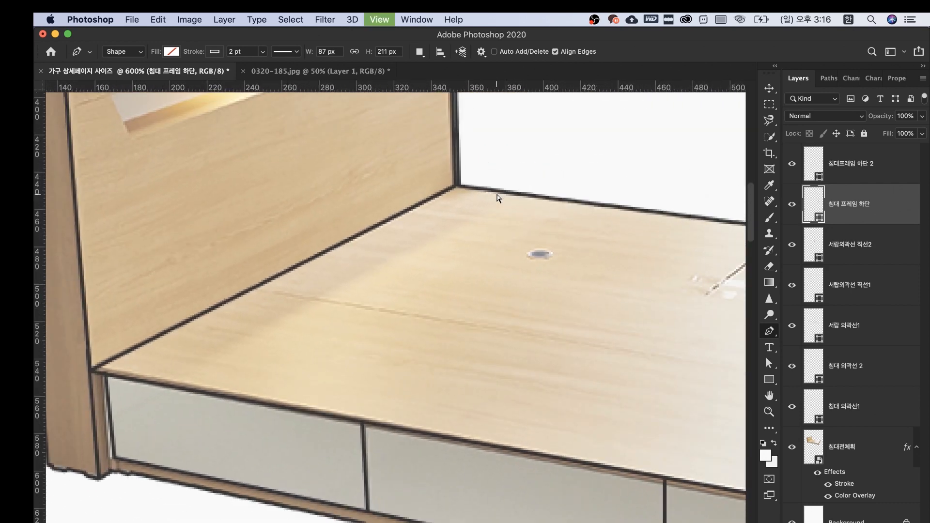
key("super+minus")
key("super+minus")
Step: Create a new layer above 침대프레임 하단 2 and name it 중앙선
left_click(878, 182)
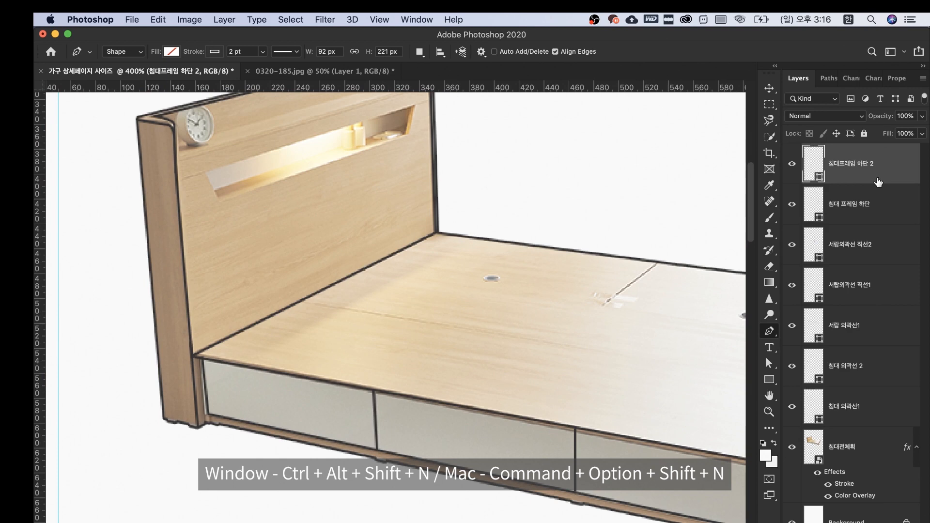
key("super+alt+shift+n")
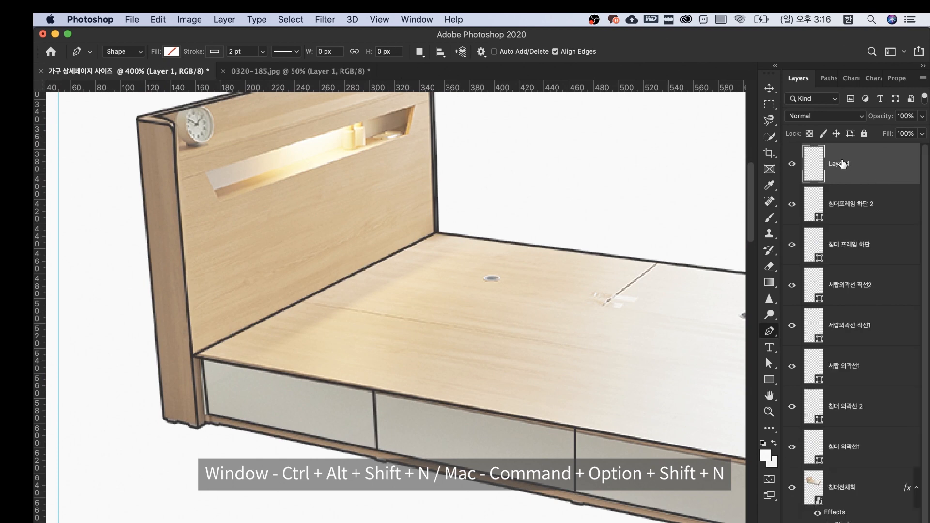
double_click(844, 163)
type("중앙선")
key("Return")
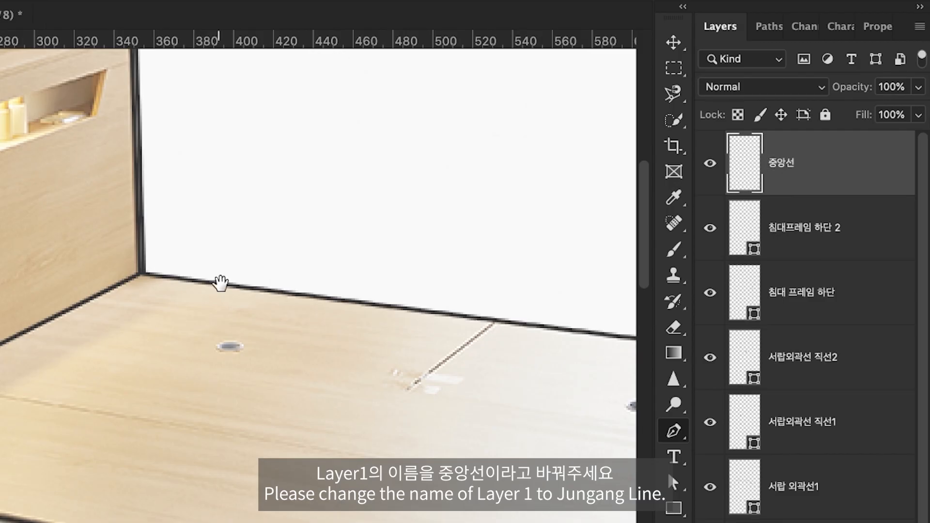
Step: Draw a straight Pen tool line about 435 px wide and 73 px high along the platform's centre seam, from headboard to footboard
left_click_drag(220, 283, 0, 141)
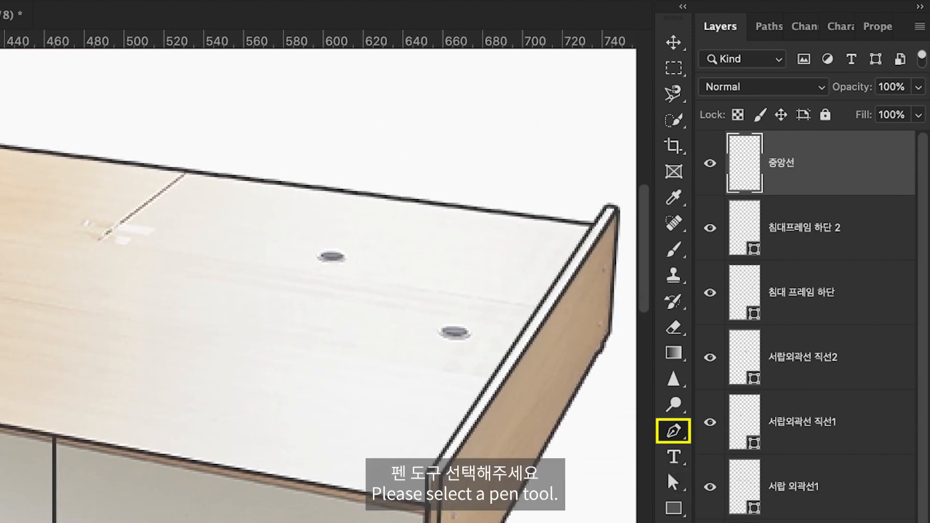
left_click(112, 206)
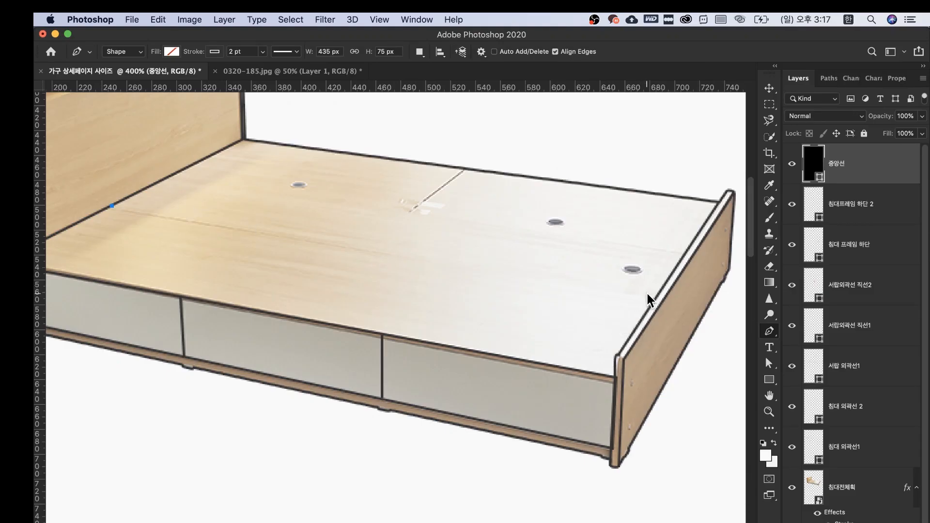
left_click(654, 299)
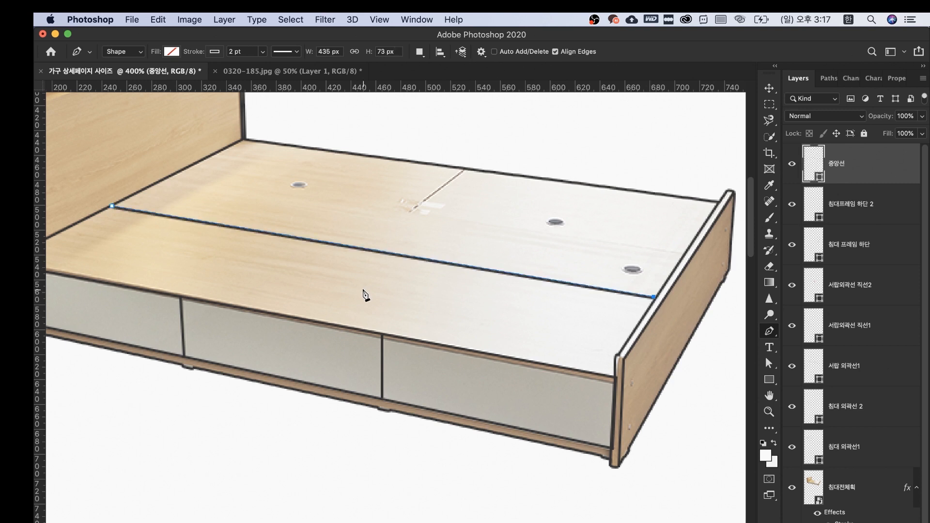
left_click_drag(523, 197, 602, 223)
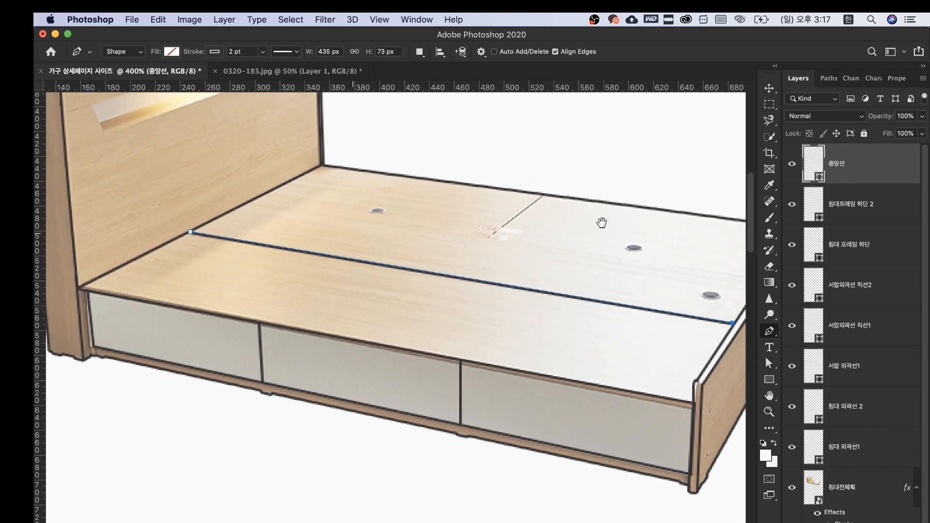
left_click(847, 190)
Step: Create a new layer above 중앙선 and name it 침대프레임상단 1
left_click_drag(405, 264, 546, 380)
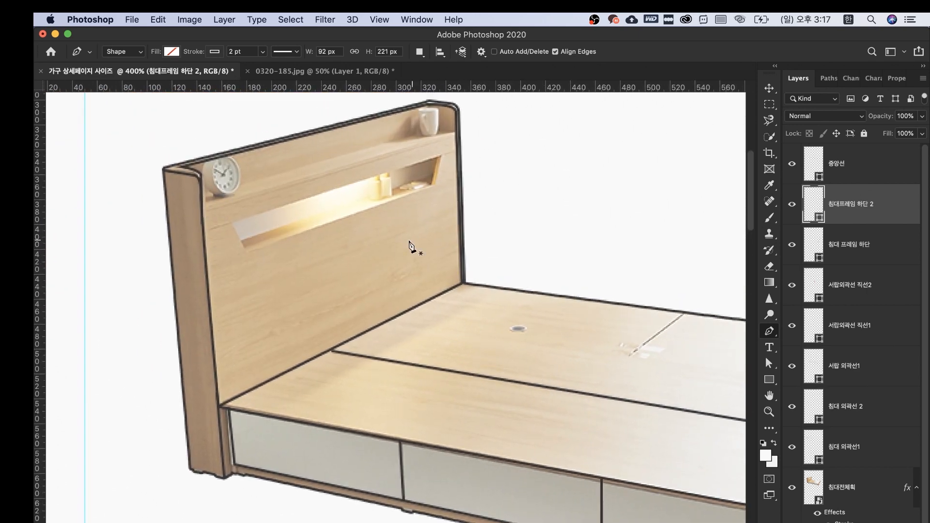
left_click(843, 158)
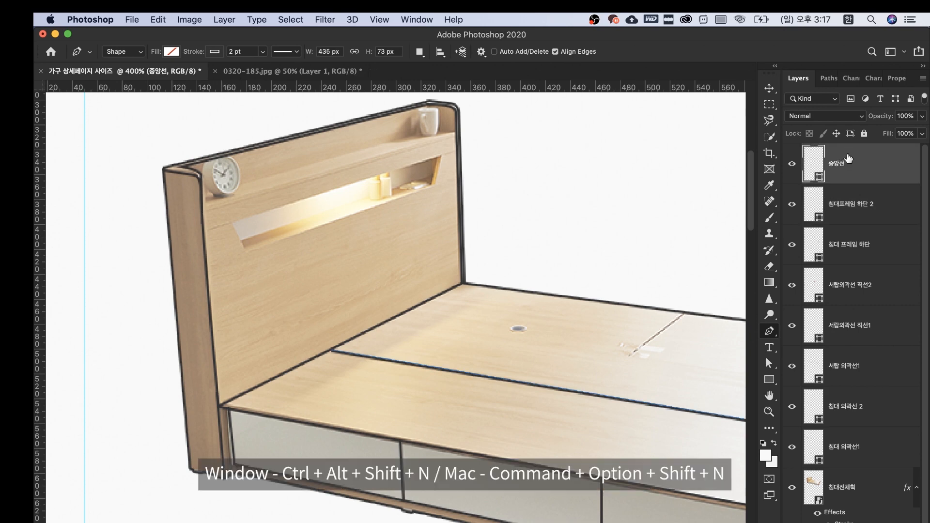
key("super+alt+shift+n")
double_click(839, 164)
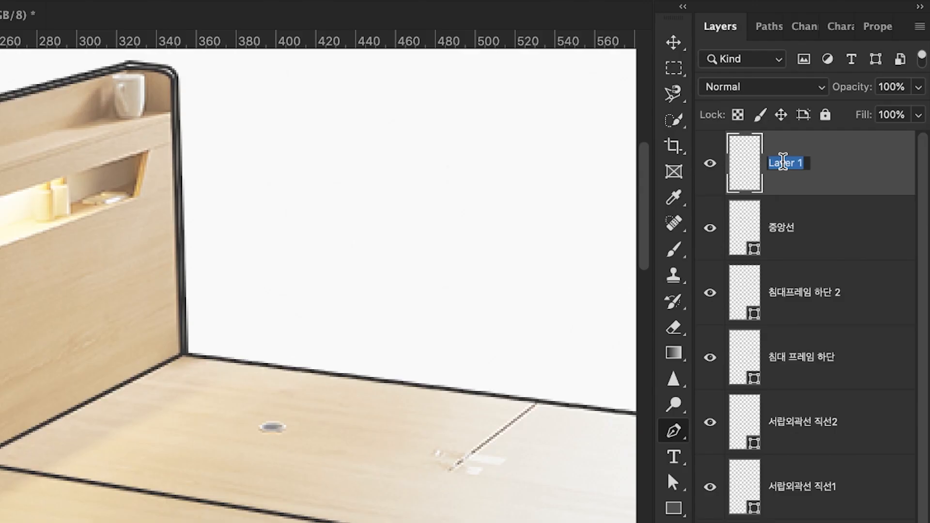
type("침대프레임")
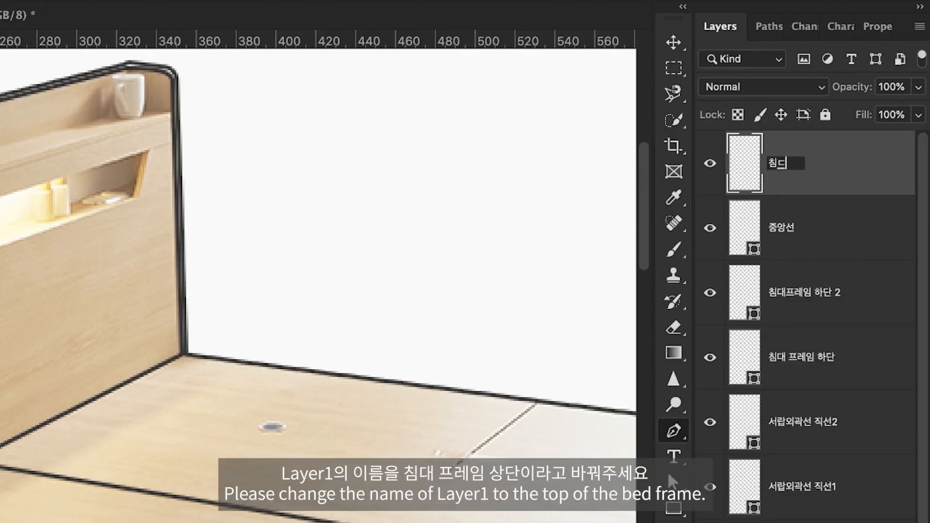
type("상단 1")
key("Return")
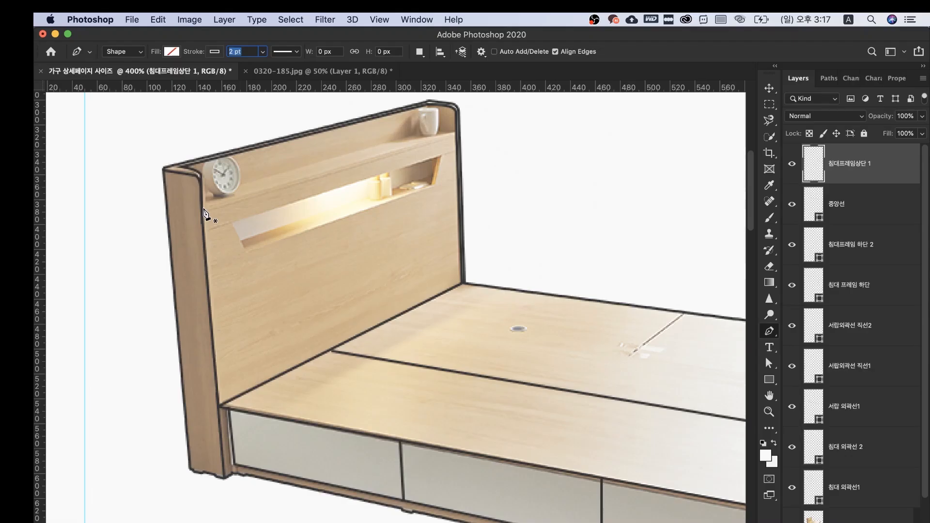
Step: Trace a closed Pen tool outline about 203 by 92 px around the headboard's shelf front and lit recess
left_click(203, 208)
left_click(454, 134)
left_click(456, 152)
left_click(442, 157)
left_click(434, 185)
left_click(246, 248)
left_click(231, 223)
left_click(204, 226)
left_click(203, 207)
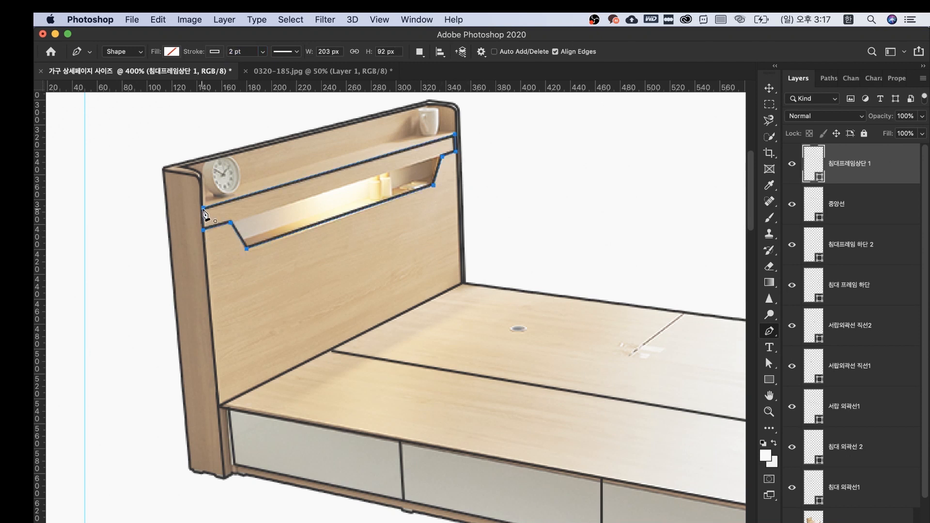
left_click(865, 197)
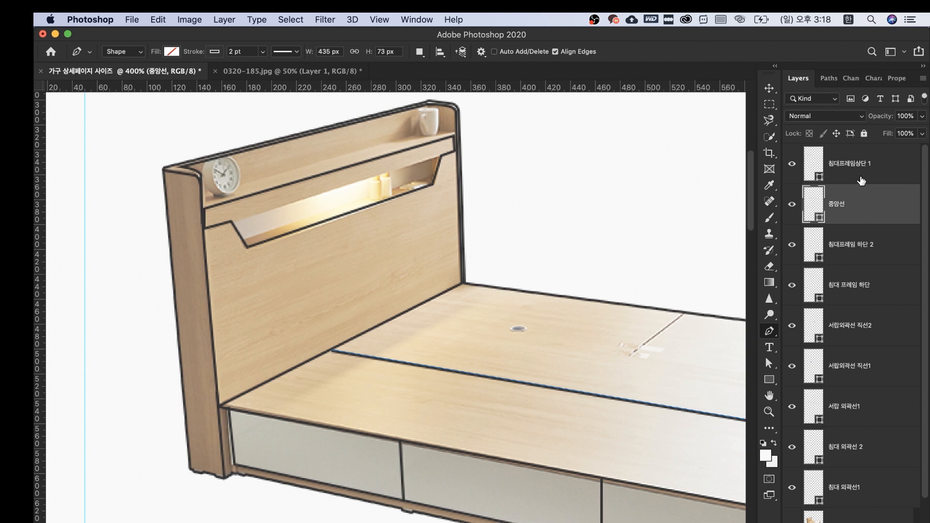
Step: Select the 침대전체획 layer and cover the bed photo in white with its Color Overlay effect
scroll(853, 255, "down", 3)
left_click(852, 461)
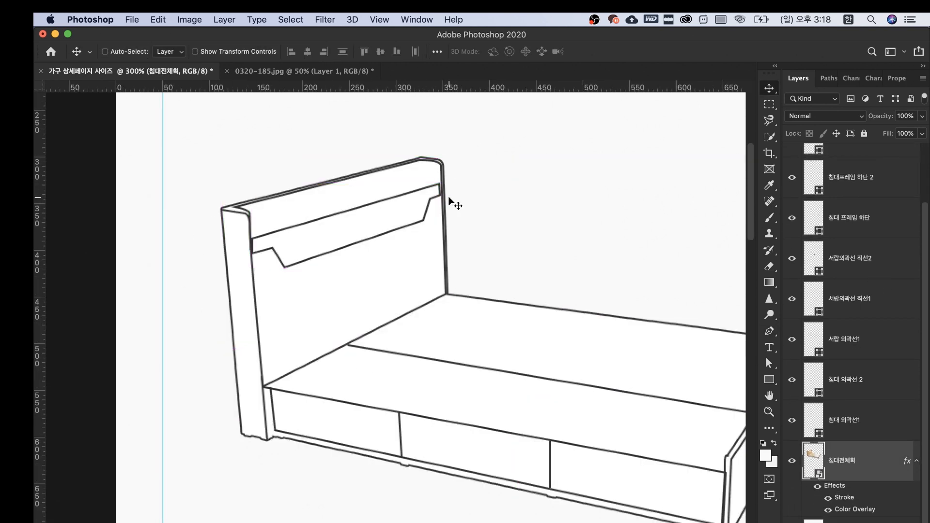
Step: Lower the 침대전체획 layer's white Color Overlay opacity to 9% so the bed photo shows under the lines
left_click_drag(513, 202, 401, 174)
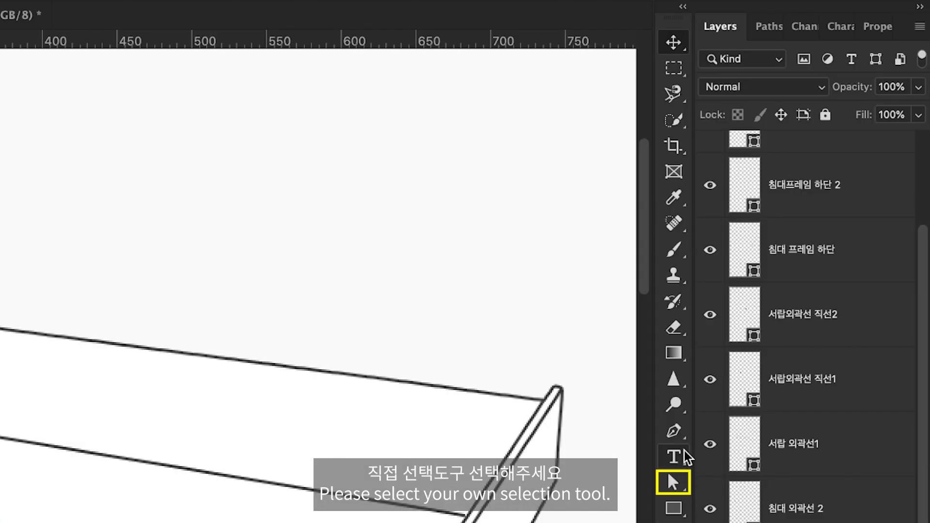
left_click(769, 363)
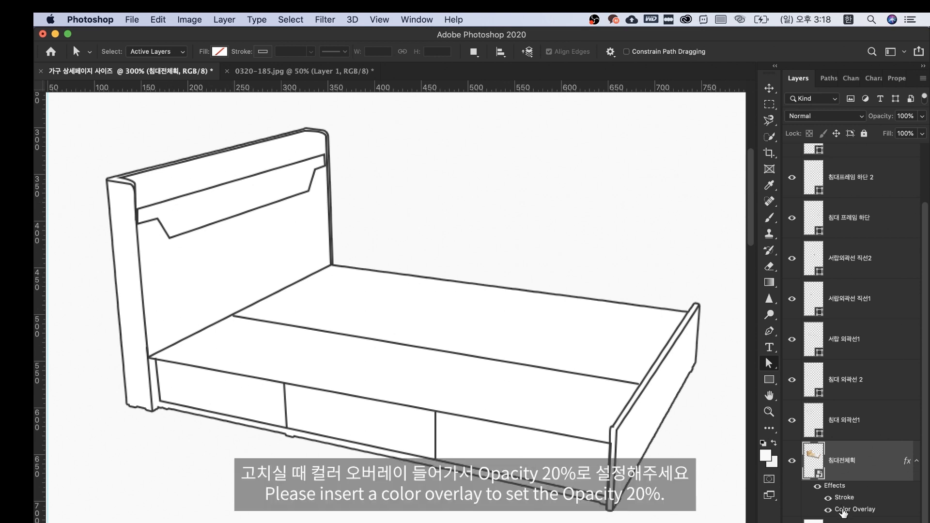
double_click(842, 510)
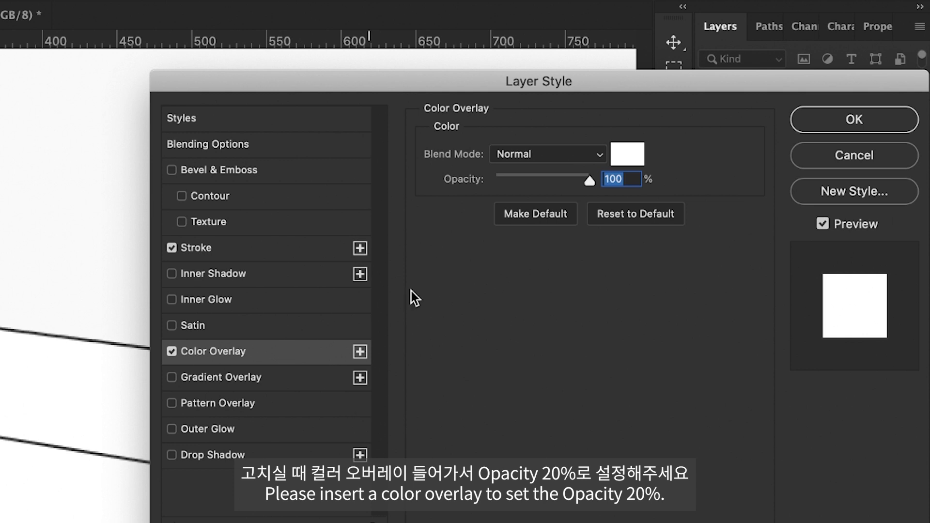
left_click_drag(588, 181, 504, 187)
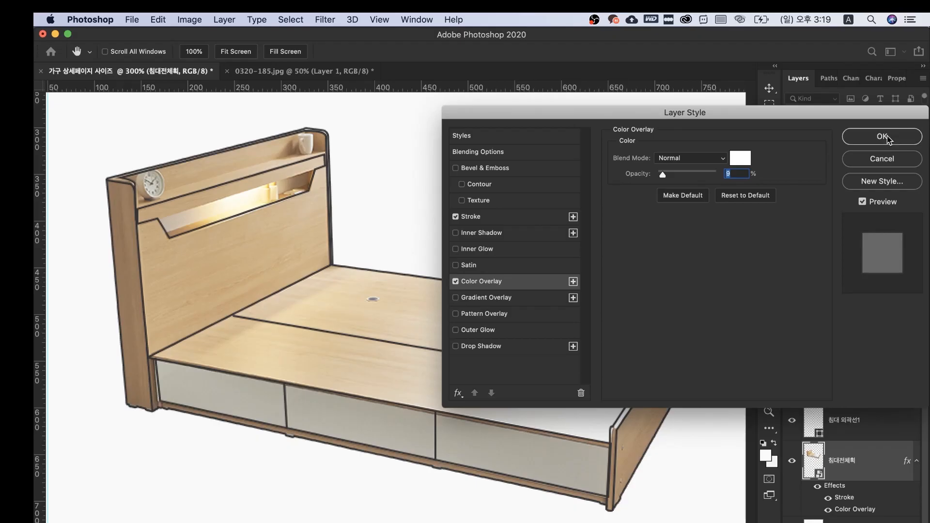
left_click(888, 138)
key("super+plus")
key("super+plus")
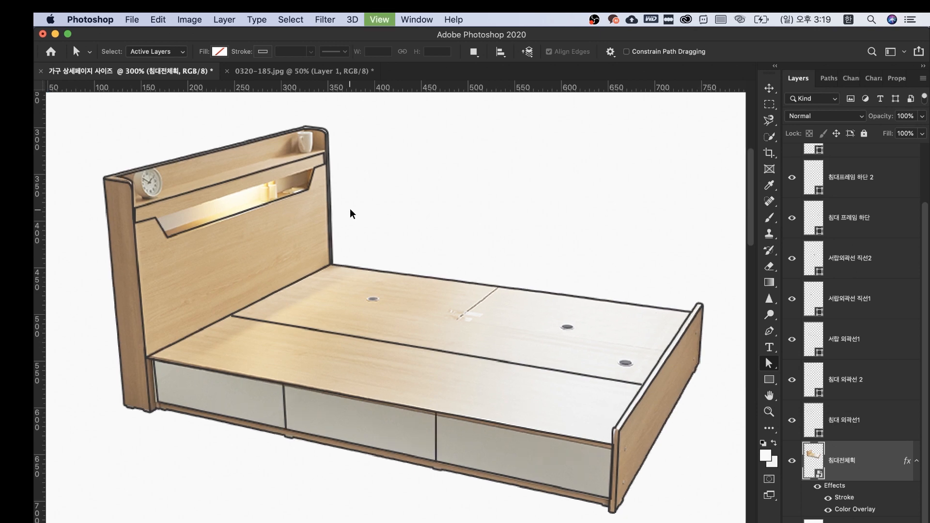
Step: Fine-tune the 침대프레임상단 1 outline's anchor points to match the headboard's shelf front and lit recess
left_click_drag(351, 214, 519, 413)
key("v")
left_click(443, 240)
key("p")
key("a")
left_click_drag(446, 237, 394, 227)
scroll(456, 240, "up", 5)
left_click_drag(397, 369, 575, 306)
left_click_drag(209, 233, 208, 243)
left_click(428, 353)
key("super+minus")
key("super+minus")
key("super+minus")
key("super+minus")
key("super+minus")
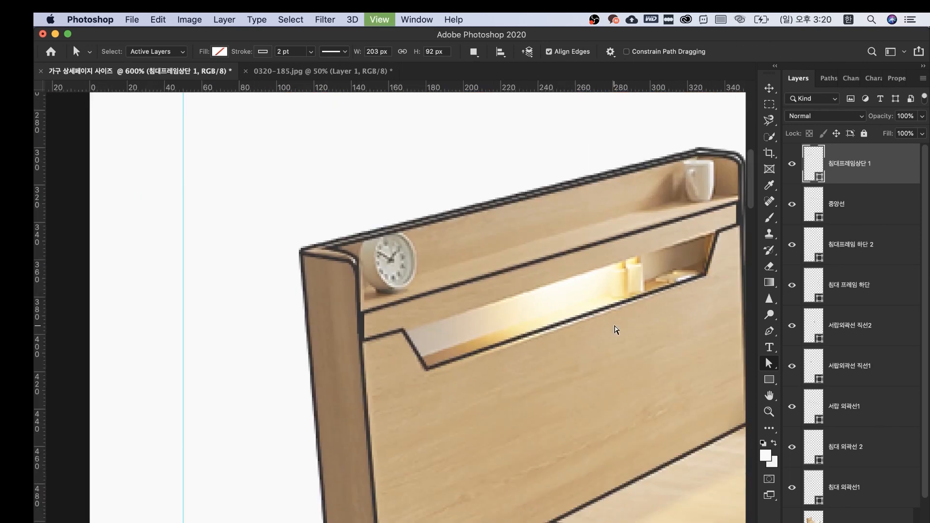
Step: Nudge the 침대 외곽선1 anchor slightly upward on the inner headboard post edge beside the shelf front
key("v")
left_click(361, 262, "super")
key("plus")
key("a")
key("super+plus")
key("super+plus")
key("super+plus")
key("super+plus")
key("super+plus")
key("super+plus")
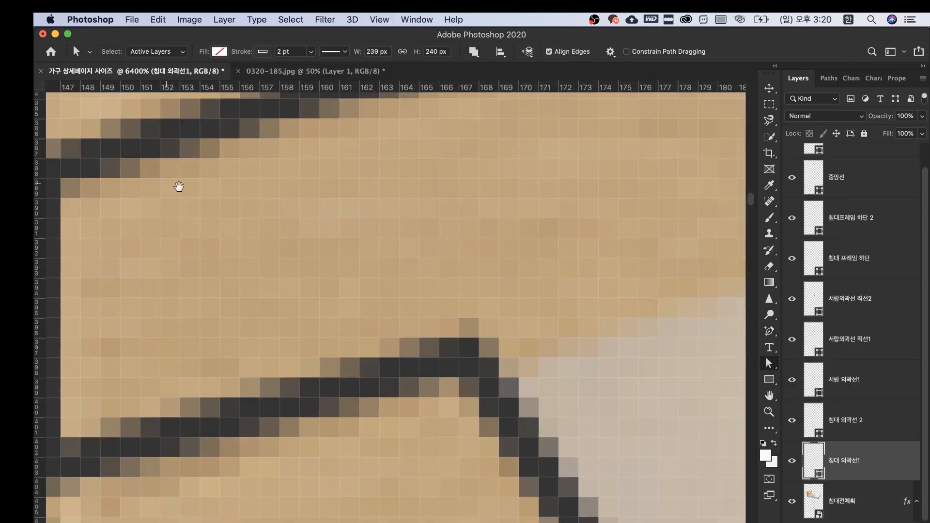
left_click_drag(178, 187, 435, 181)
key("super+minus")
key("super+minus")
key("super+minus")
left_click(369, 252)
left_click_drag(369, 314, 369, 309)
key("Return")
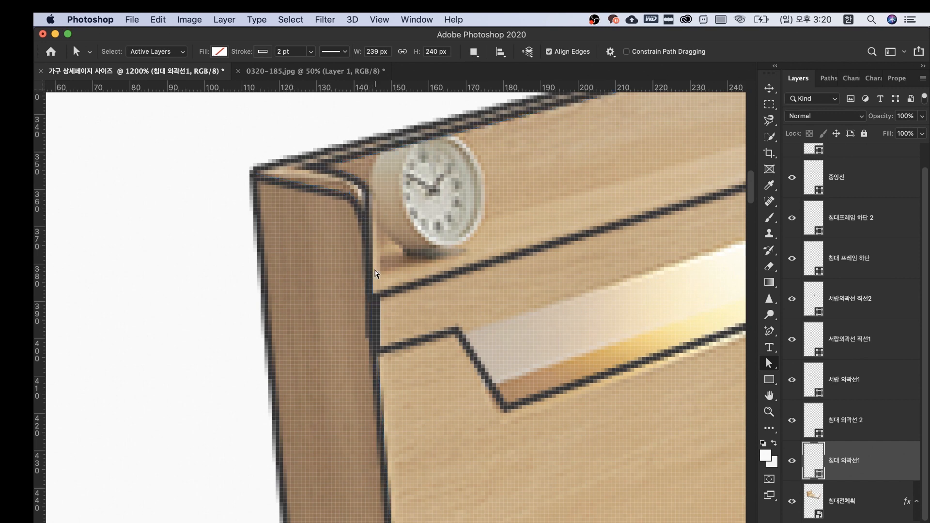
Step: Lower the 침대 외곽선1 anchor beneath the headboard post's rounded upper corner slightly and leave path editing
left_click(324, 166)
left_click_drag(369, 252, 369, 254)
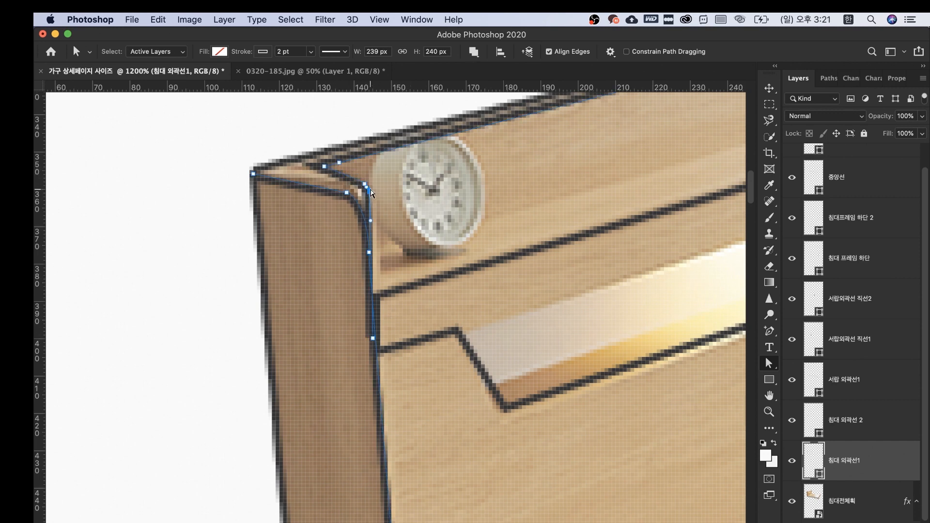
key("Return")
Step: Select the 서랍 외곽선1 path and examine its fit at the drawer front's corner beside the headboard foot
scroll(567, 141, "right", 2)
key("super+minus")
key("super+minus")
key("super+minus")
key("super+minus")
scroll(567, 141, "down", 8)
key("v")
left_click(262, 284, "super")
key("a")
key("super+plus")
key("super+plus")
left_click_drag(235, 280, 281, 345)
key("v")
left_click(278, 346, "super")
key("p")
key("a")
key("Return")
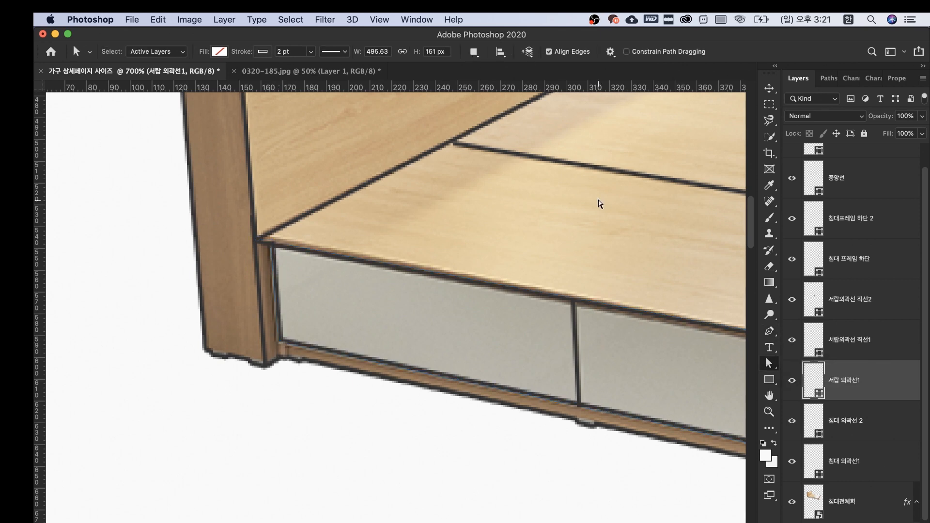
Step: Toggle the 침대 외곽선 2 layer's visibility and examine the traced lines across the whole bed
key("super+minus")
key("super+minus")
key("super+minus")
key("super+minus")
key("super+minus")
scroll(535, 270, "up", 5)
scroll(473, 338, "up", 4)
left_click(843, 461)
left_click(843, 420)
left_click(790, 420)
left_click(790, 420)
key("super+minus")
key("super+minus")
key("super+minus")
key("super+minus")
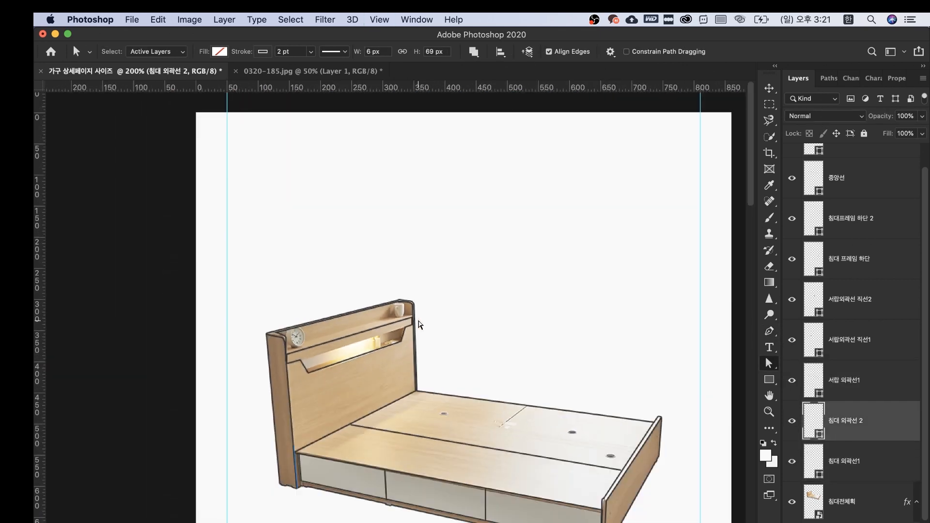
left_click_drag(417, 320, 433, 232)
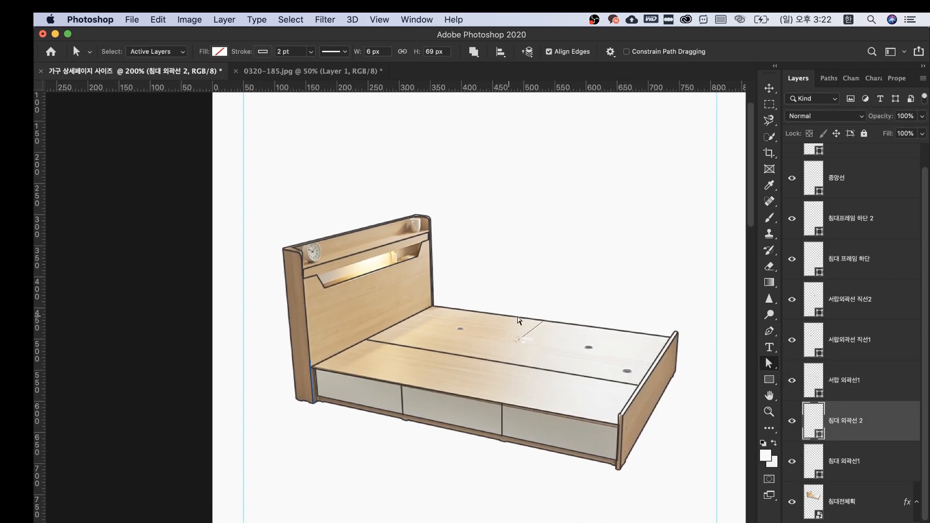
Step: Raise the 침대전체획 layer's white Color Overlay opacity to 100% to cover the photo
left_click(893, 469)
left_click(866, 499)
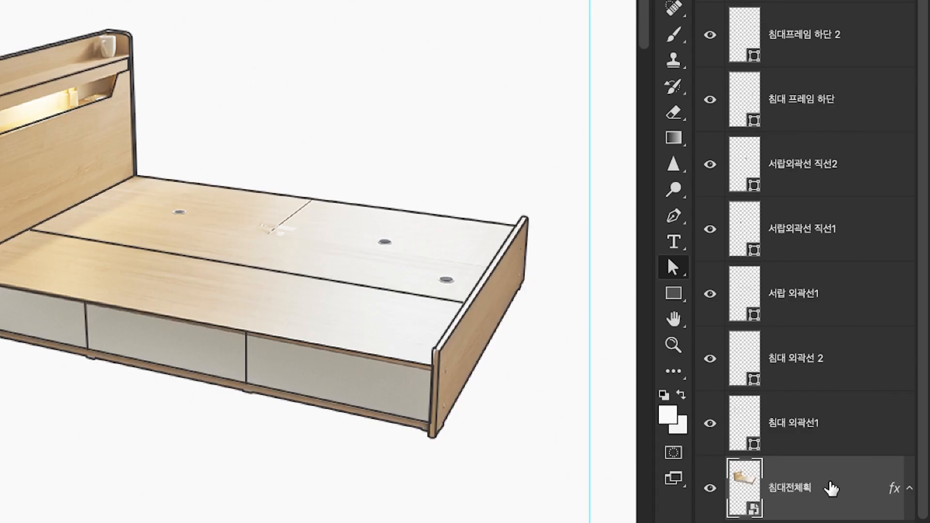
scroll(866, 498, "down", 2)
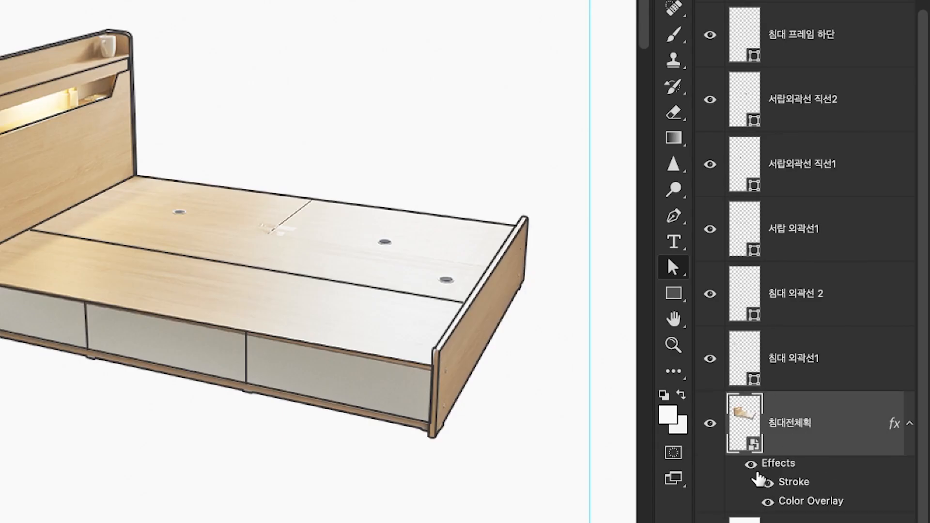
left_click(752, 466)
left_click(751, 465)
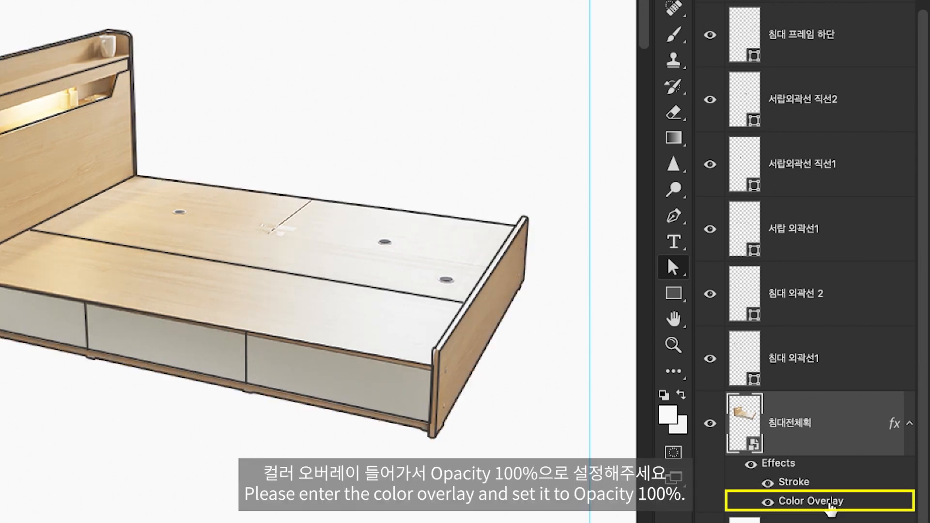
double_click(831, 505)
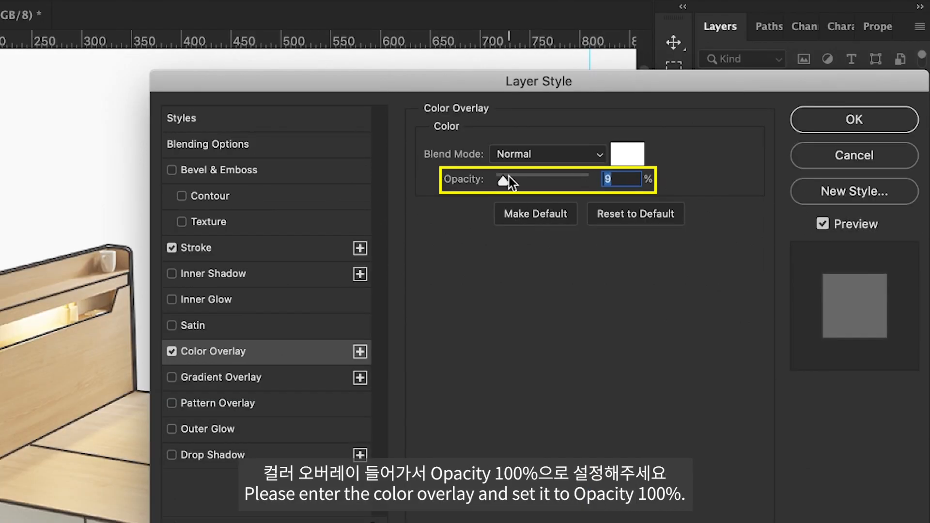
left_click_drag(507, 179, 646, 201)
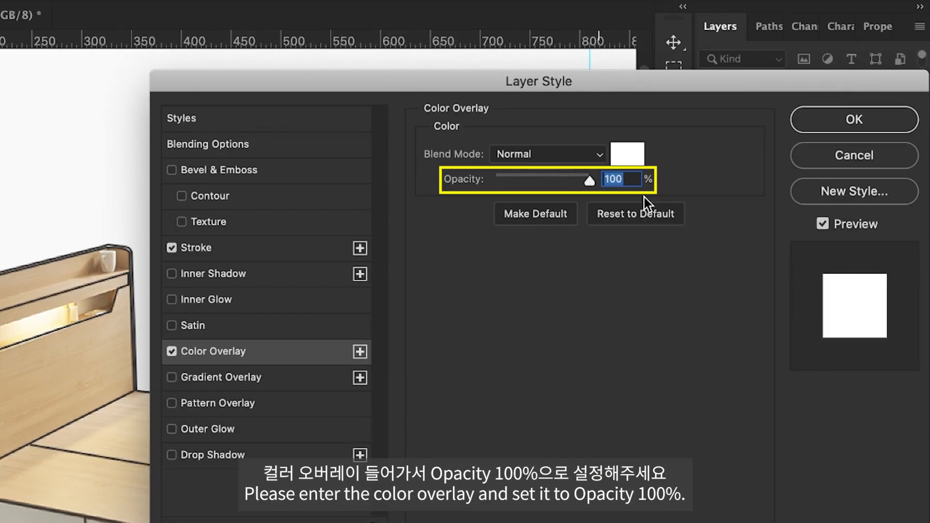
left_click(889, 119)
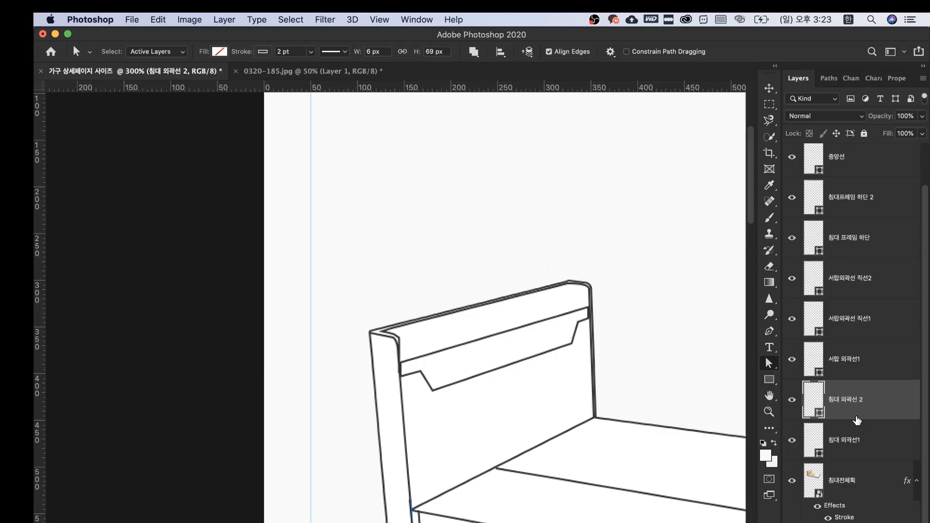
Step: Group all bed layers from 침대전체획 through 침대프레임상단 1
key("super+minus")
key("super+minus")
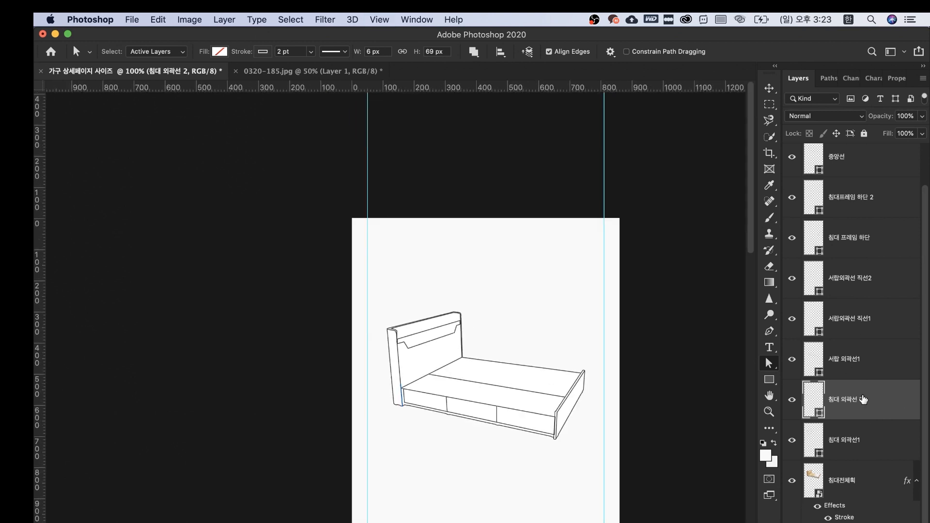
left_click(835, 467)
scroll(862, 291, "up", 1)
left_click(873, 175, "shift")
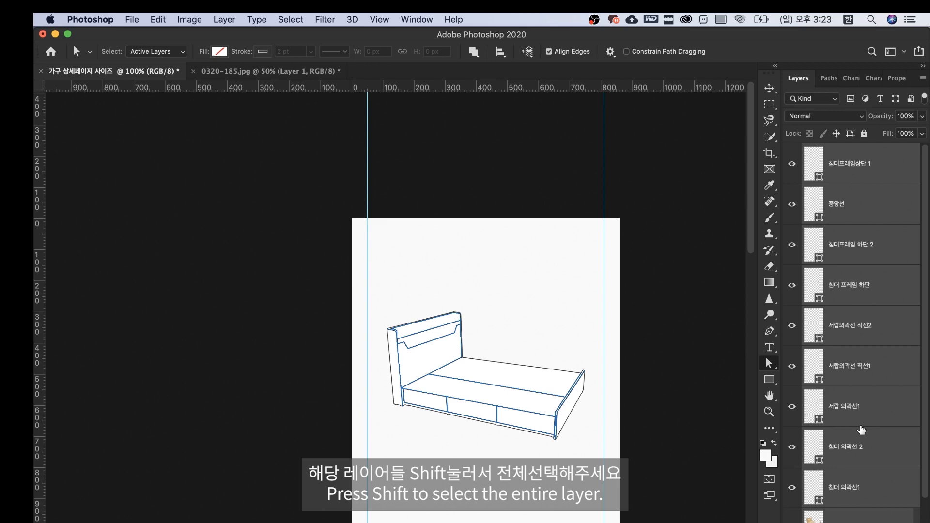
key("super+g")
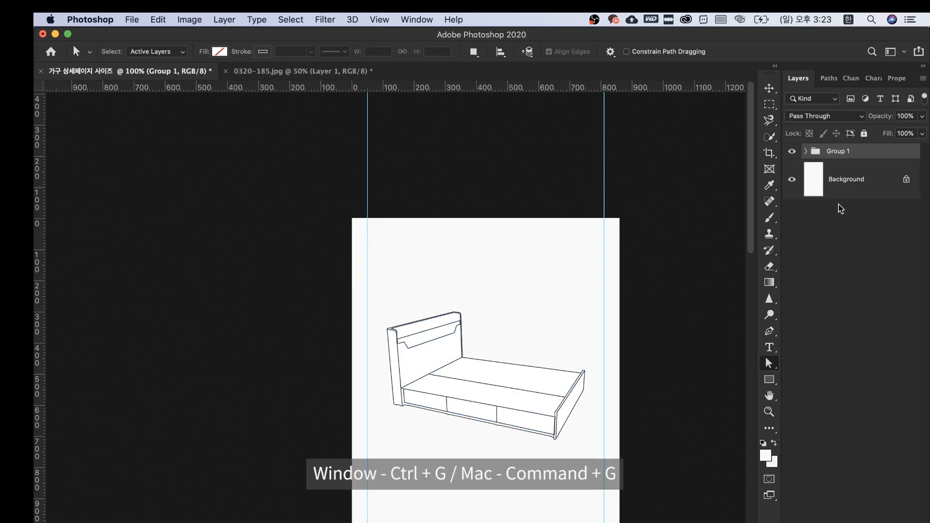
Step: Rename the new bed layer group as 침대프레임 사이즈 그리기(원본)
double_click(836, 149)
type("침대프레임 시")
type("이즈 그리기")
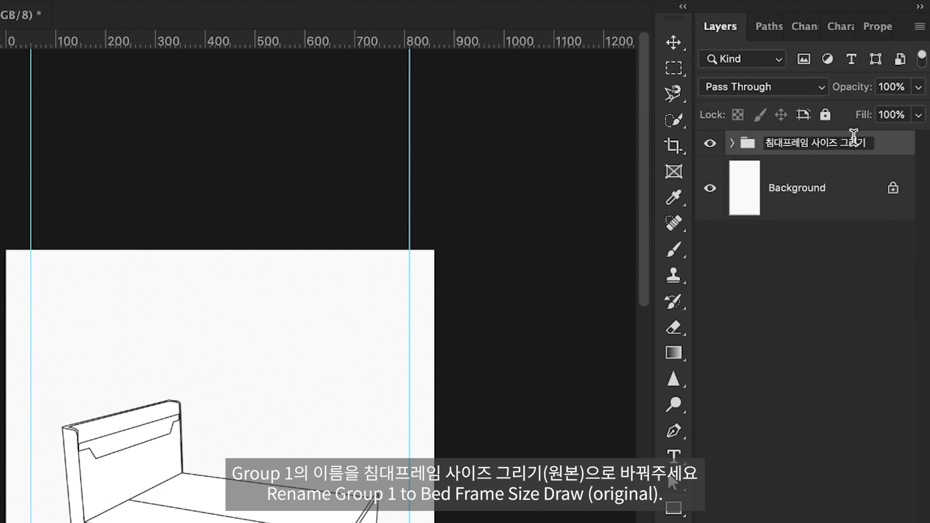
triple_click(865, 145)
left_click(865, 144)
type("(원본)")
key("Return")
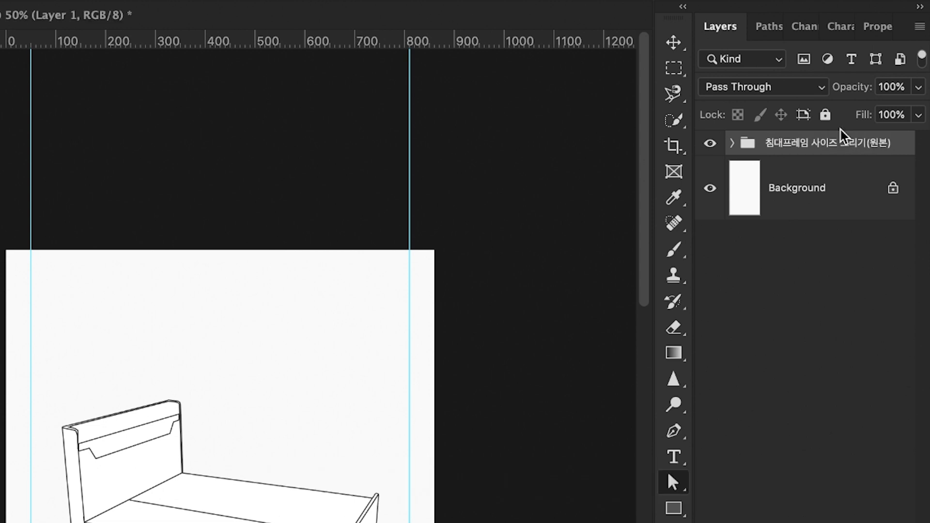
Step: Duplicate the 침대프레임 사이즈 그리기(원본) group and hide the original group
key("super+j")
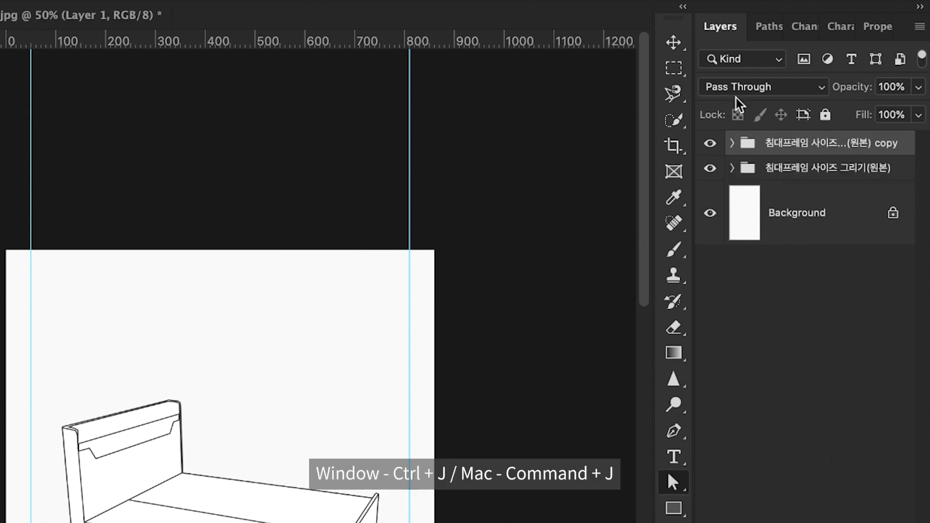
left_click(763, 170)
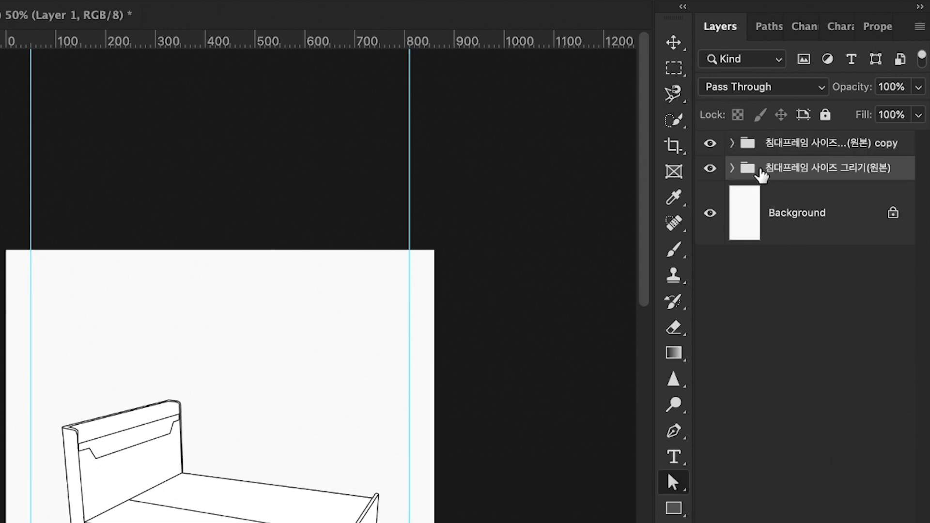
left_click(710, 170)
Step: Merge the copied bed group into a single layer and check it by toggling its visibility
left_click(770, 142)
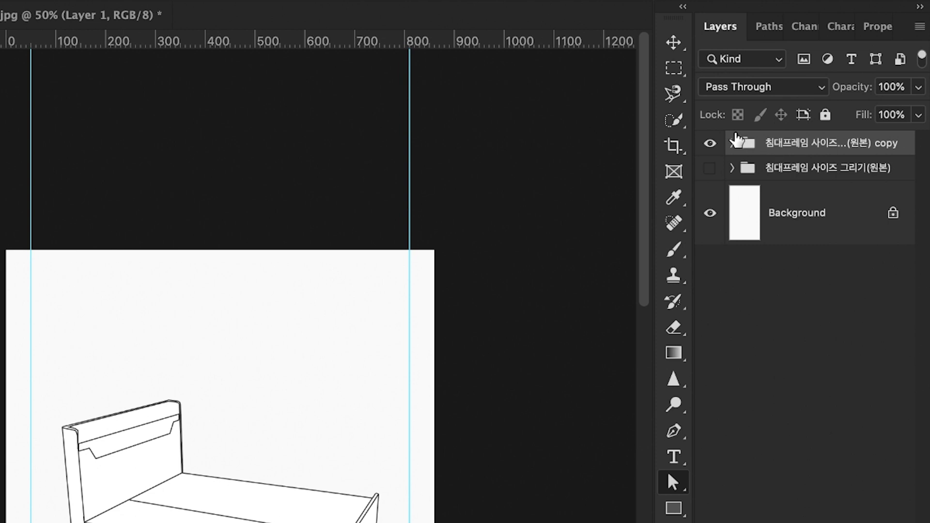
key("super+e")
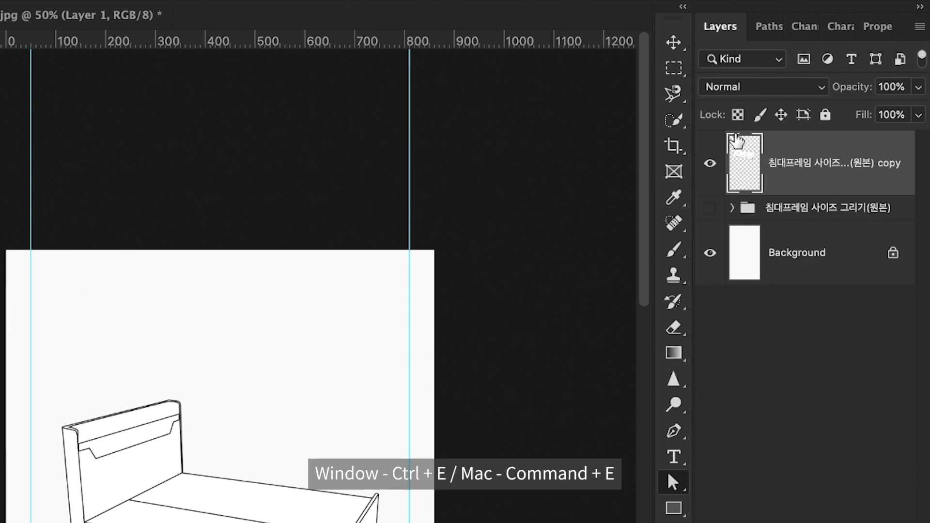
left_click(711, 165)
left_click(710, 165)
left_click(710, 164)
left_click(710, 165)
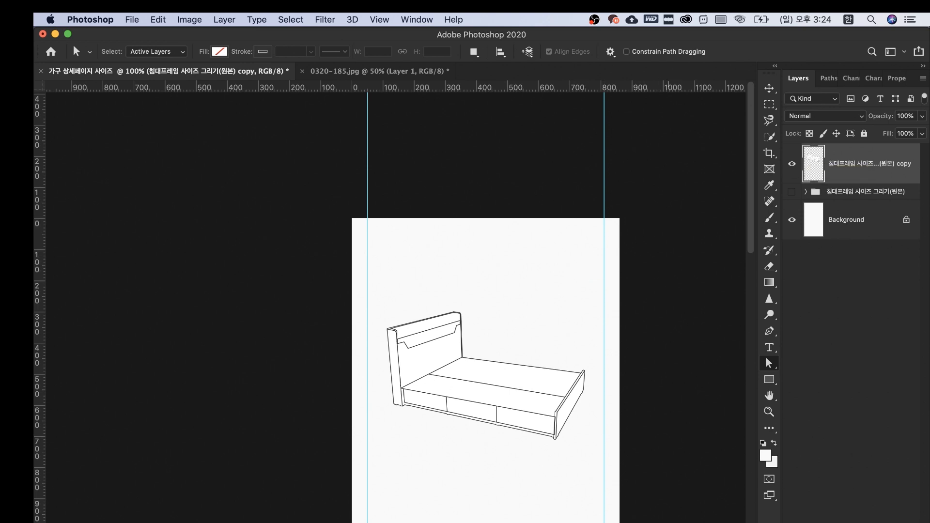
Step: Switch to the Preview reference image 가구 사이즈 상세페이지.jpg, examine its SPEC & SIZE heading and layout, and return to Photoshop
left_click(623, 521)
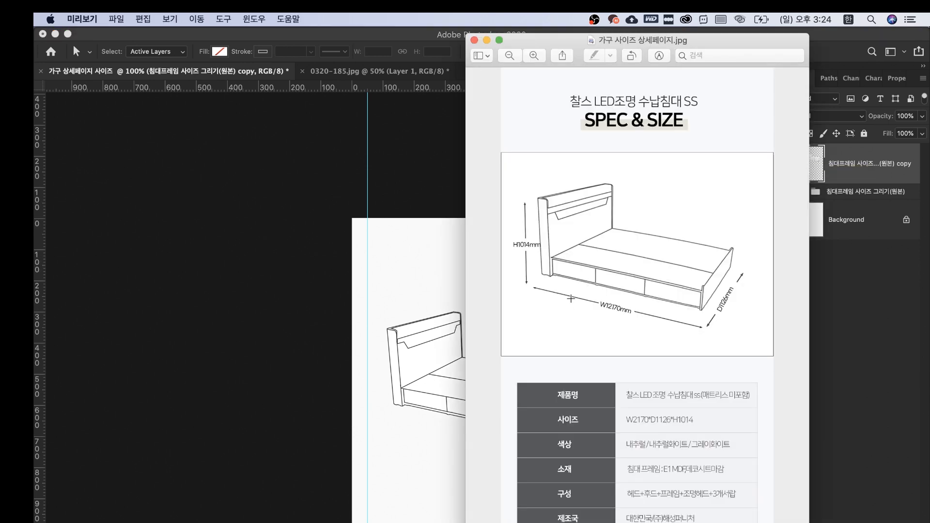
left_click_drag(553, 75, 730, 146)
left_click(392, 252)
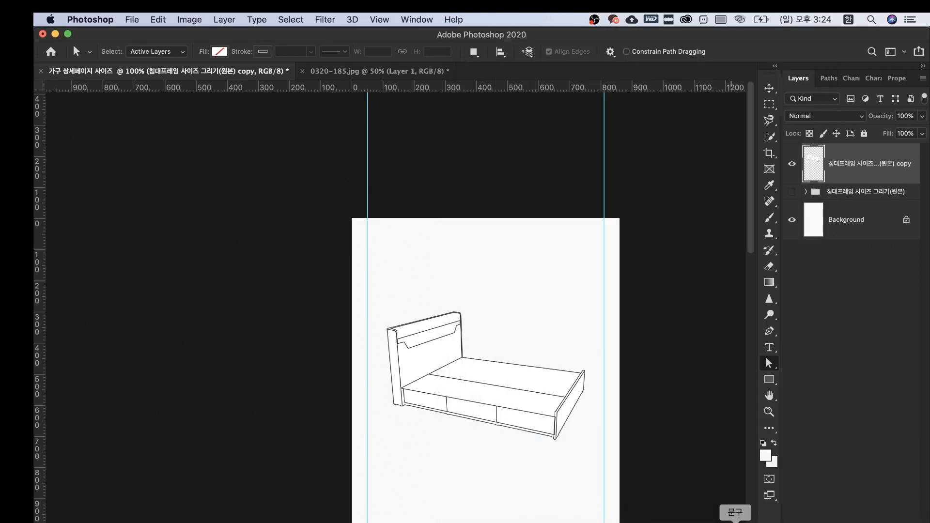
Step: Switch to the Word document 문구, copy the lines "찰스 led조명 수납침대 SS" and "spec & size", and return to Photoshop
left_click(733, 521)
left_click_drag(475, 279, 430, 273)
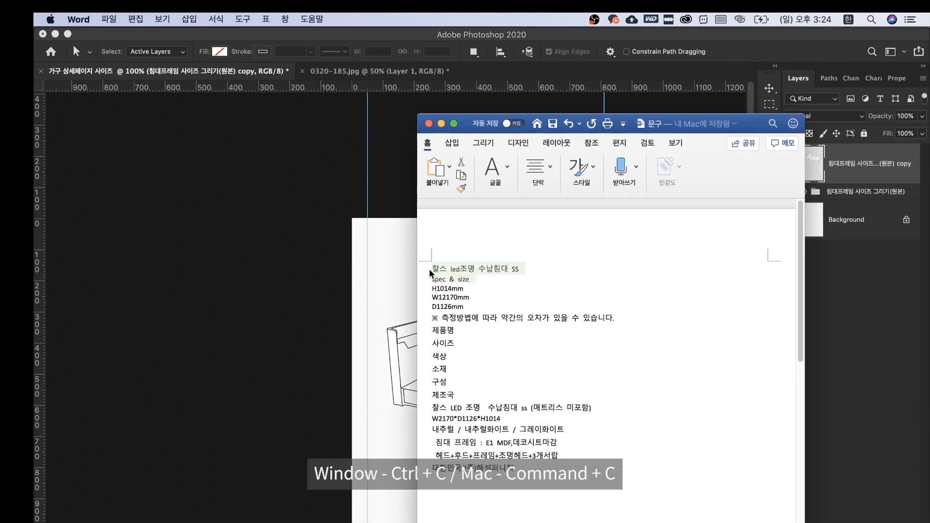
left_click(380, 283)
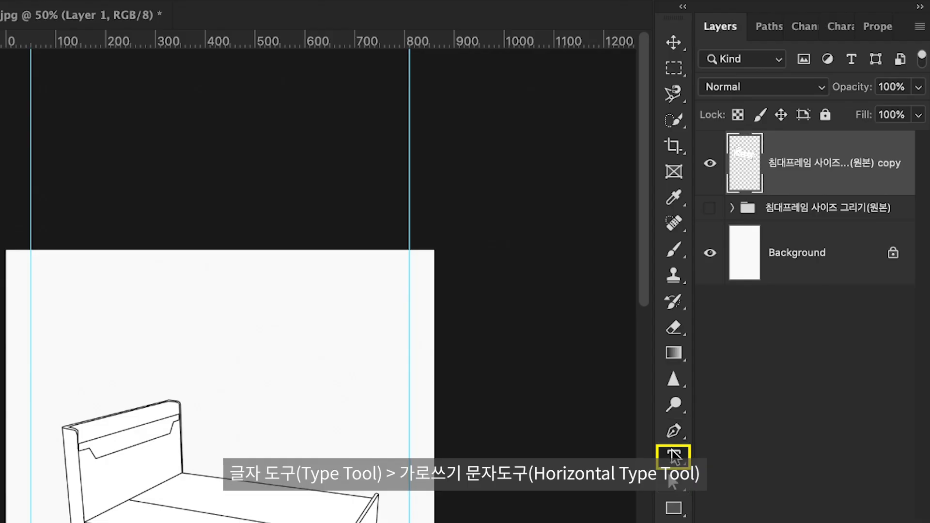
Step: Paste the copied two-line heading as horizontal type above the bed drawing and remove its trailing line break
left_click(674, 455)
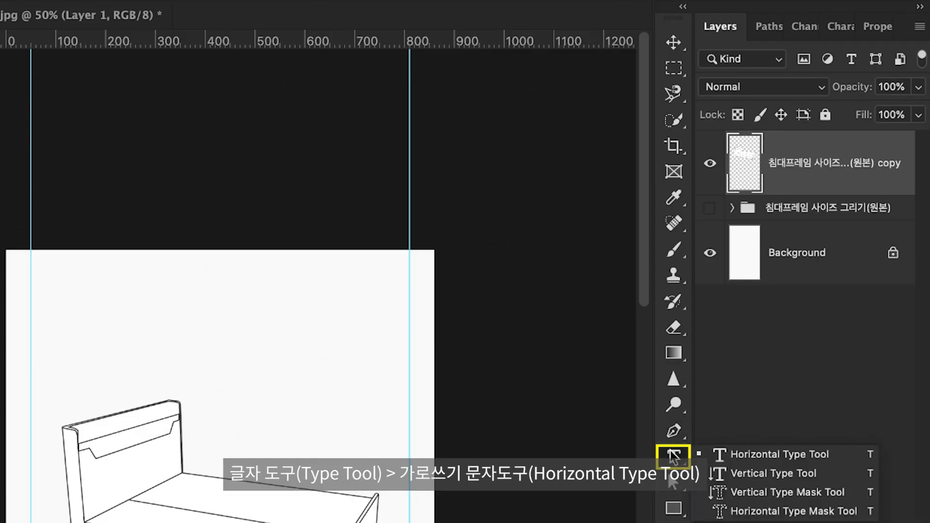
left_click(719, 454)
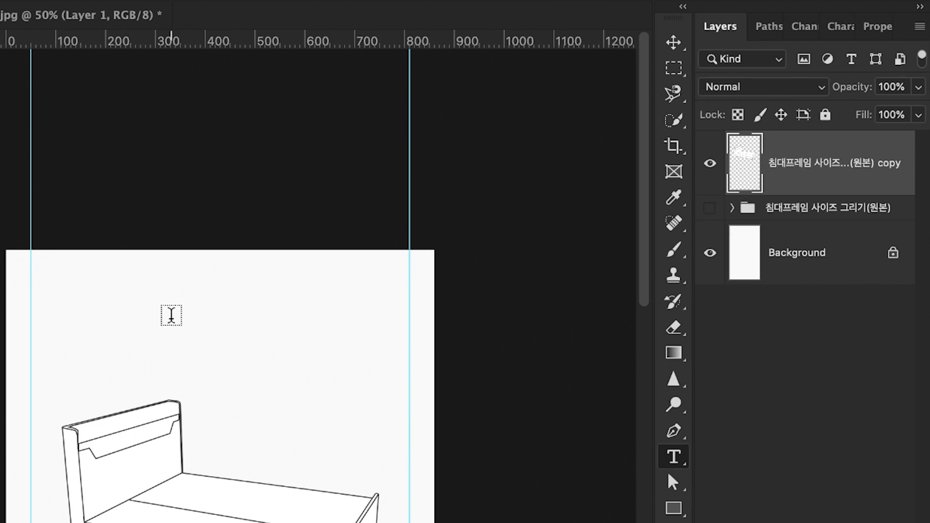
left_click(172, 315)
key("super+v")
key("BackSpace")
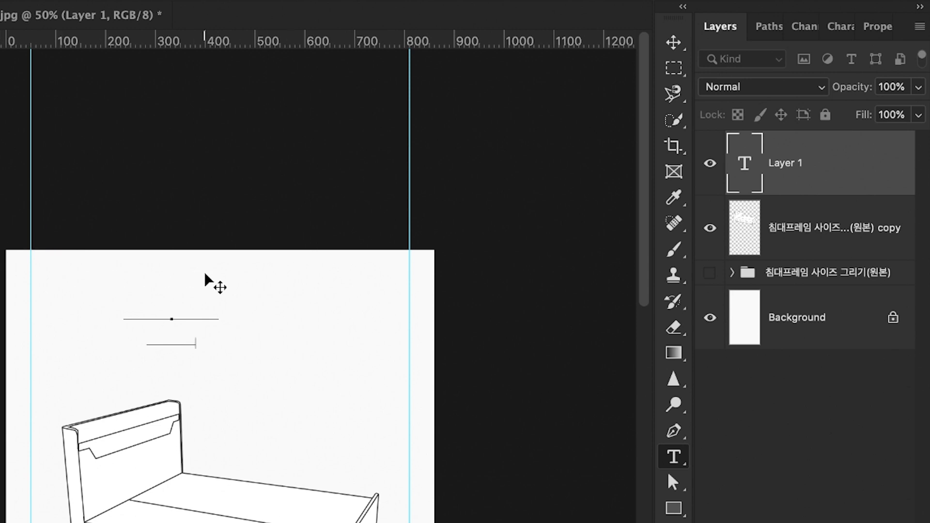
Step: Set the colour of the whole heading text to 333 and remove the empty line between its two lines
key("ctrl+a")
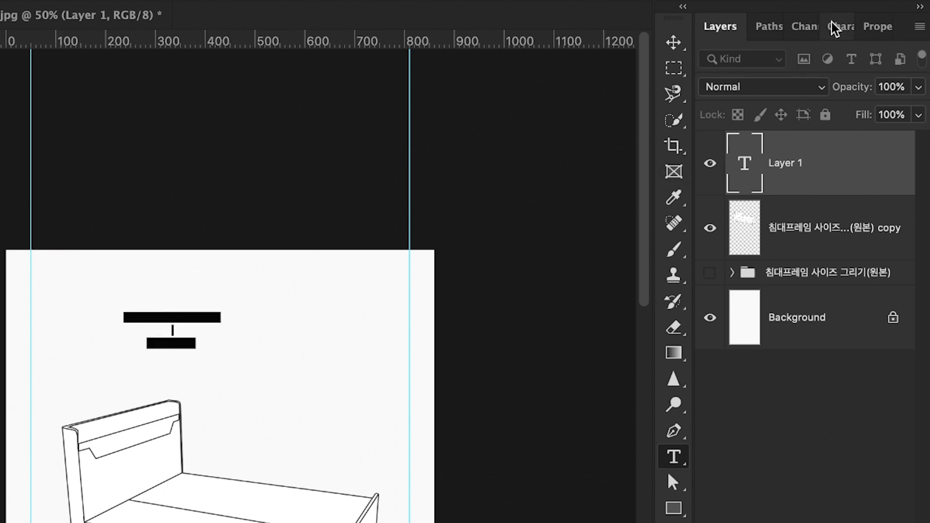
left_click(806, 26)
left_click(849, 29)
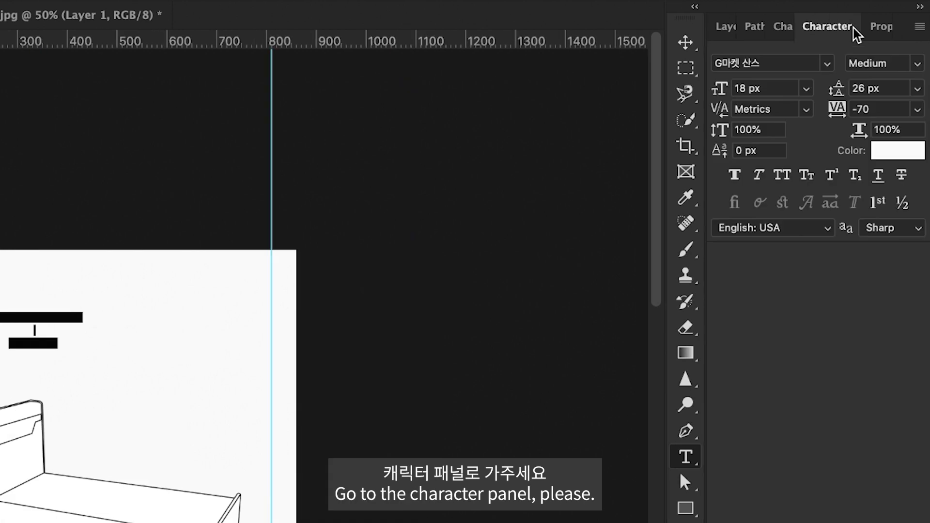
left_click(896, 150)
left_click(194, 300)
type("333")
key("Return")
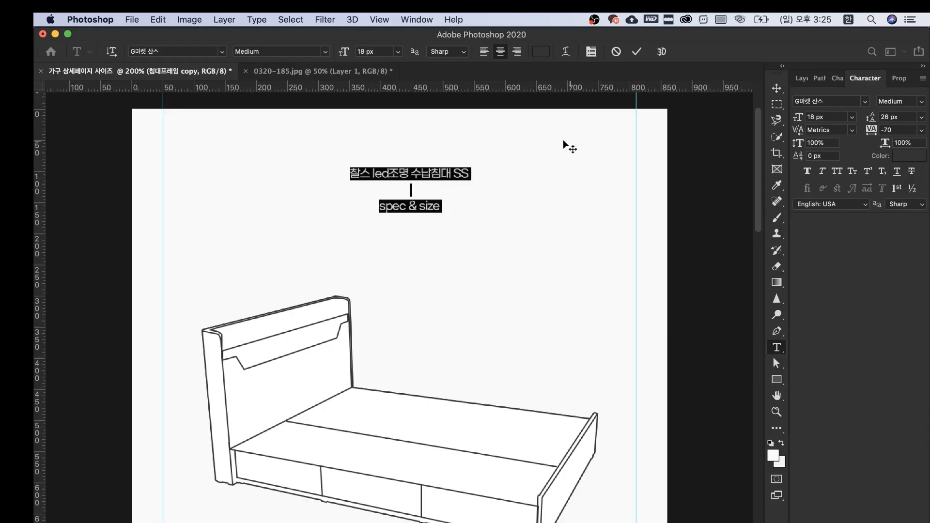
left_click(378, 206)
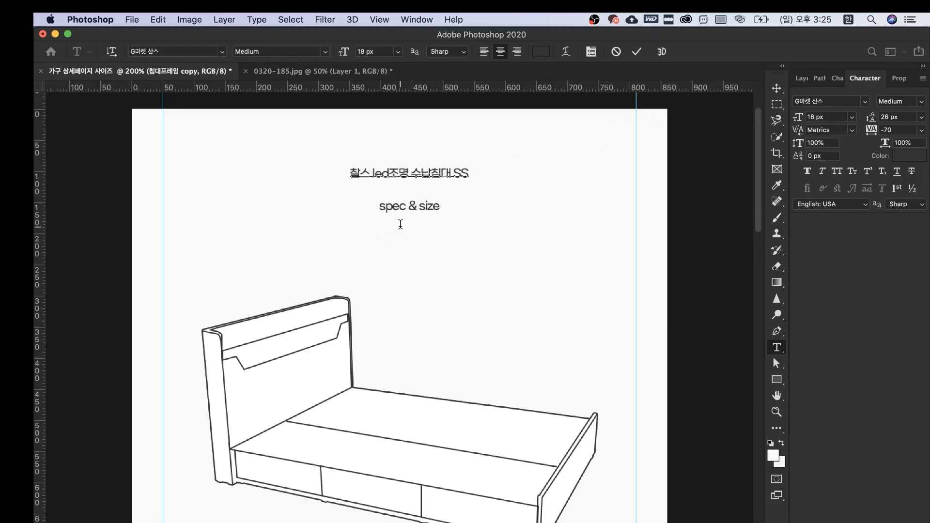
key("BackSpace")
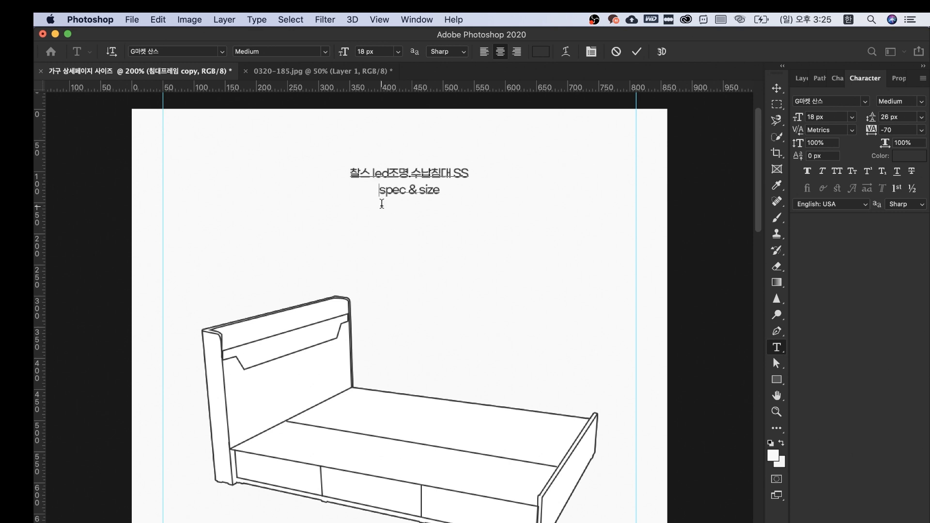
Step: Set both heading lines in the 나눔스퀘어 Light font at 60 px
left_click_drag(352, 168, 547, 168)
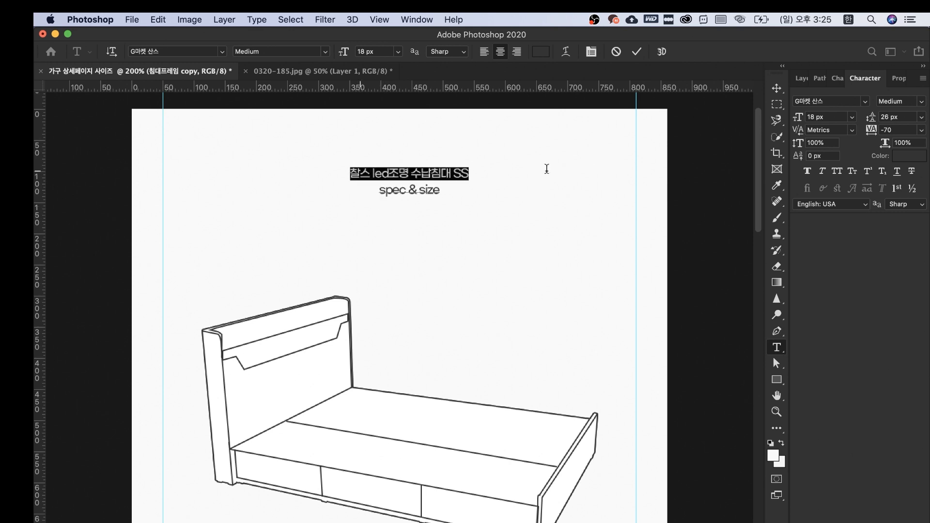
left_click(443, 187)
key("super+a")
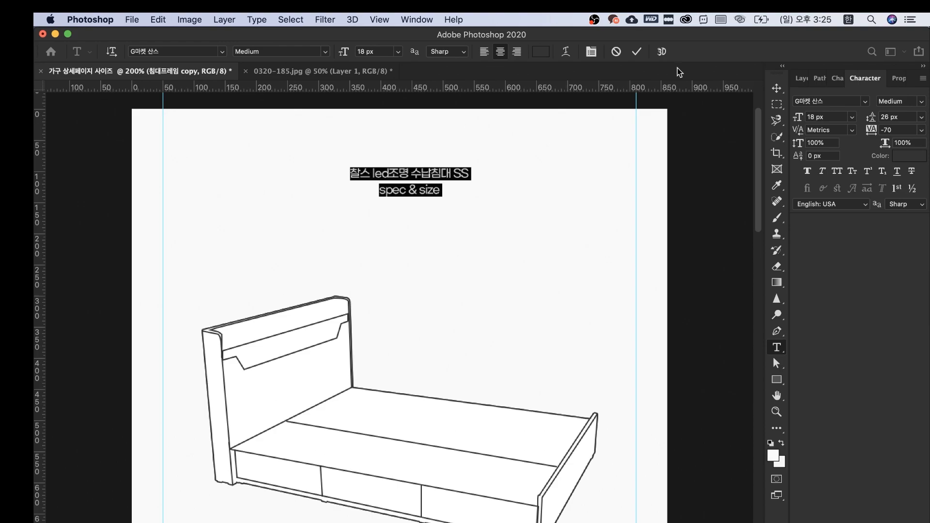
left_click(828, 101)
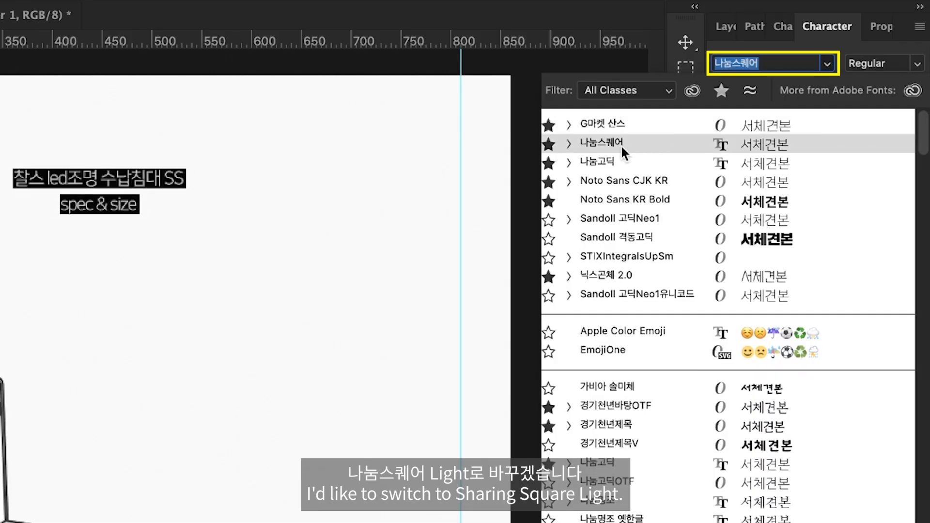
left_click(570, 144)
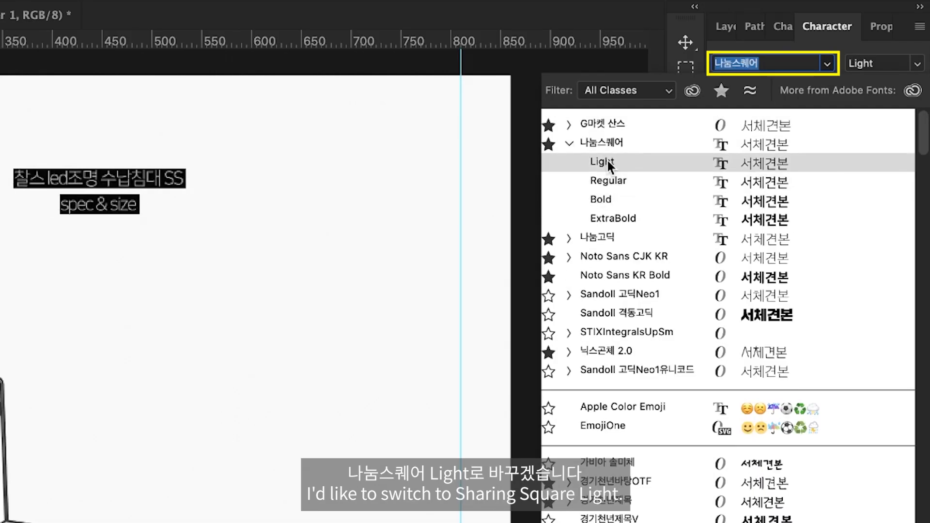
left_click(608, 160)
left_click(761, 88)
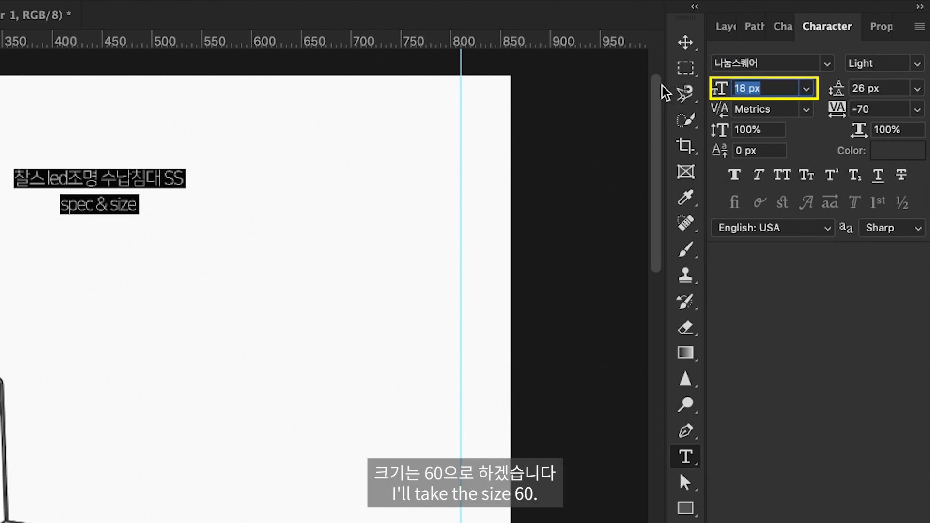
type("60")
key("Return")
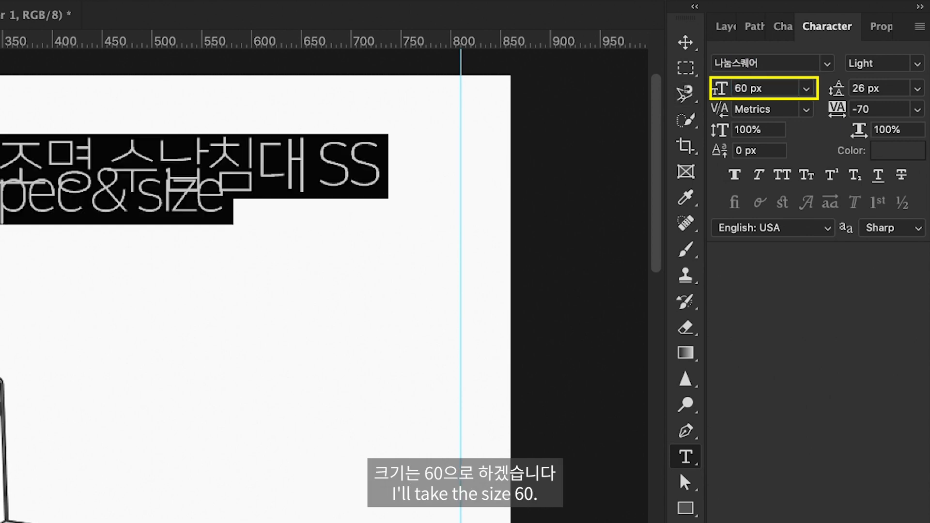
Step: Set the leading of the whole two-line heading to 76 px
left_click(293, 229)
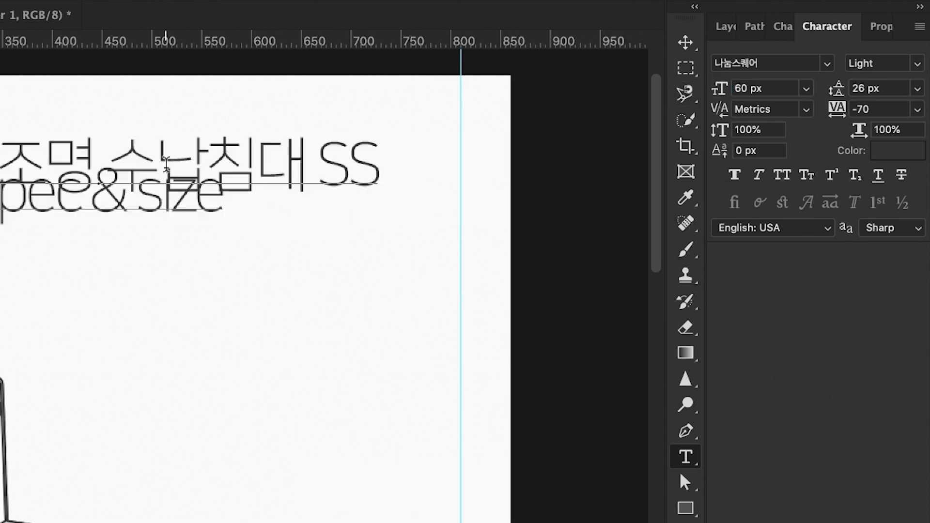
key("ctrl+a")
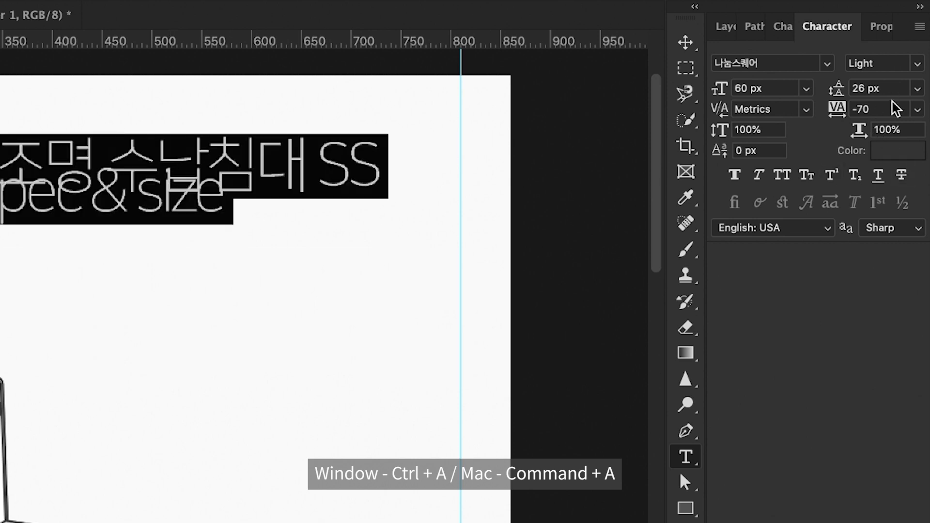
left_click(890, 88)
key("shift+Up")
key("shift+Up")
key("shift+Up")
key("shift+Up")
key("shift+Up")
key("shift+Up")
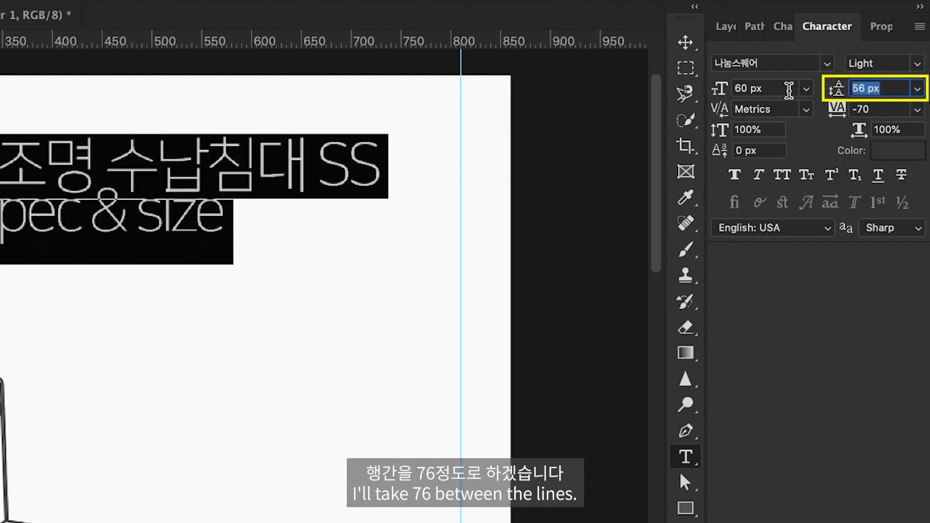
key("shift+Down")
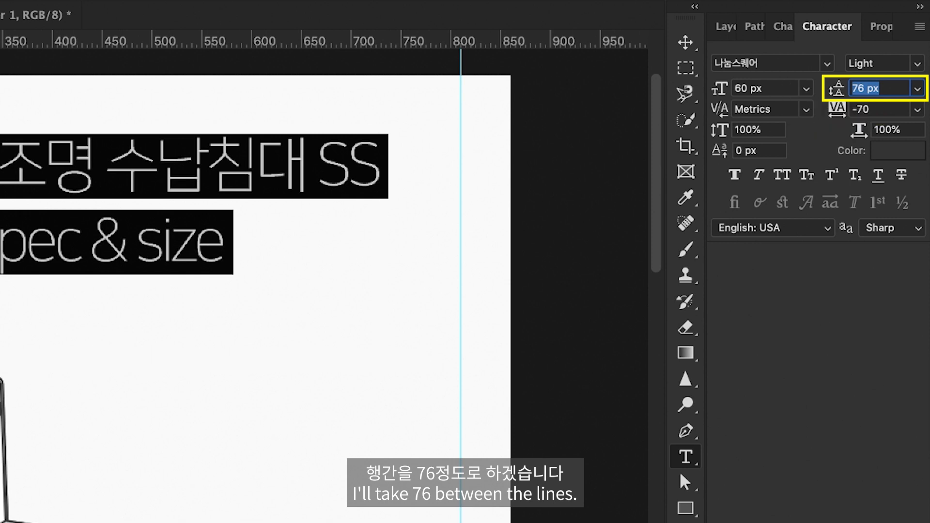
left_click(381, 165)
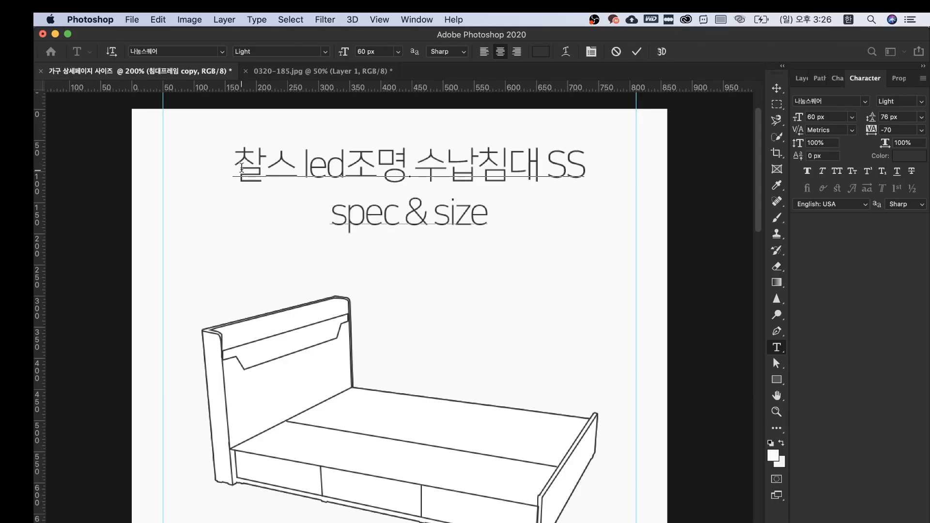
Step: Apply All Caps to both lines of the heading
left_click_drag(233, 165, 582, 178)
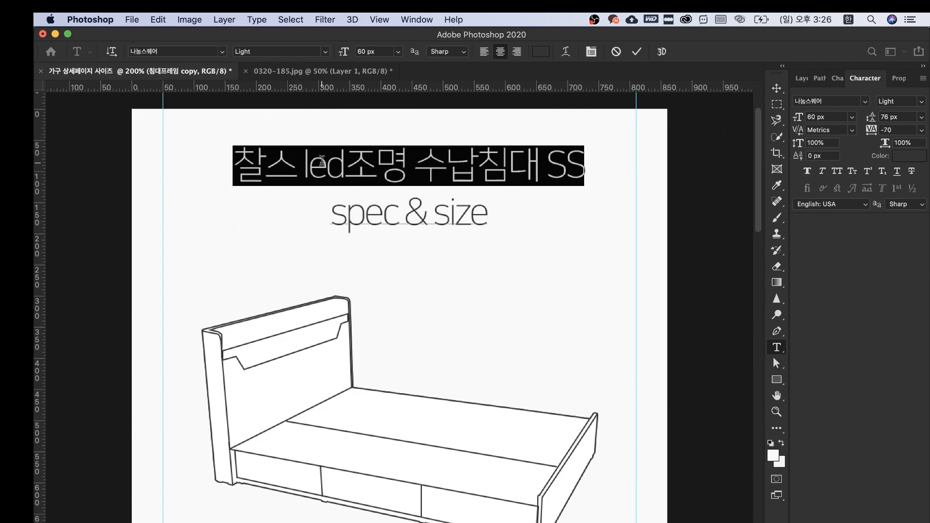
key("super+a")
left_click(837, 171)
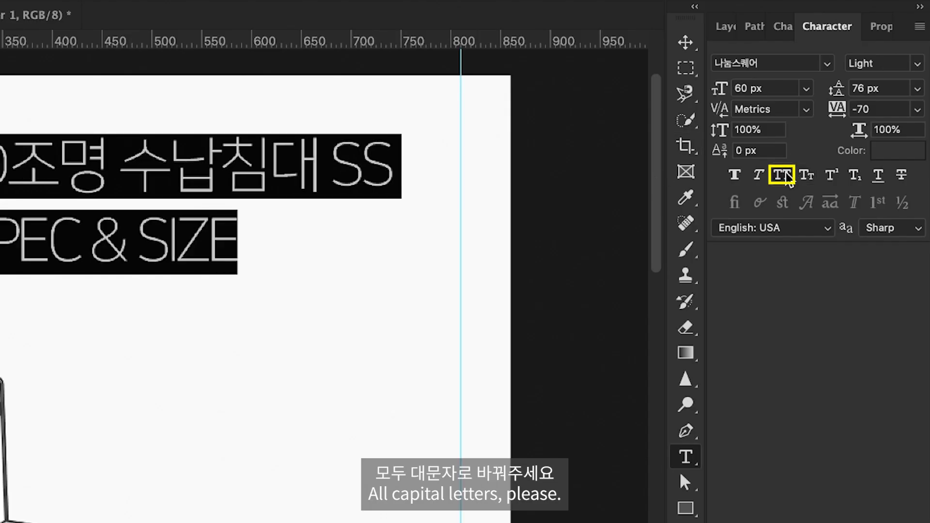
left_click(13, 163)
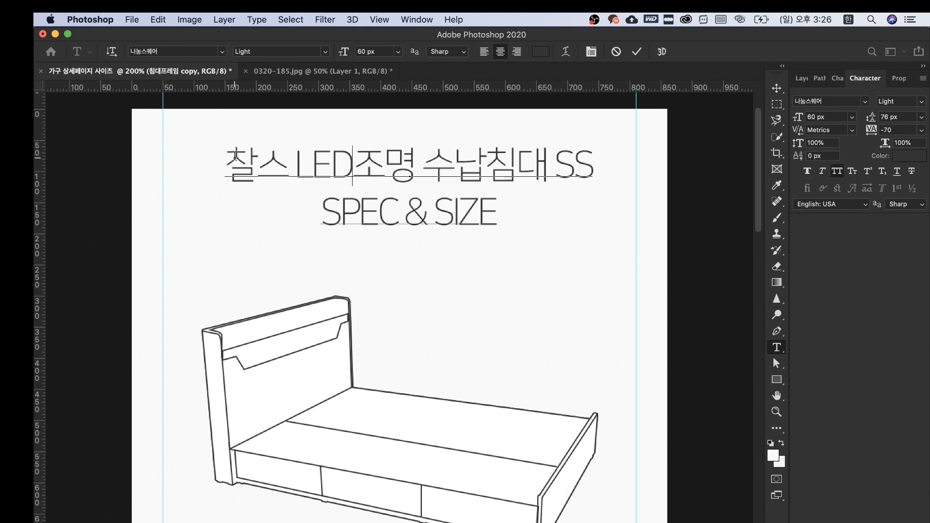
Step: Reduce only the product title line "찰스 LED조명 수납침대 SS" to a font size of 40 px
left_click_drag(225, 156, 609, 155)
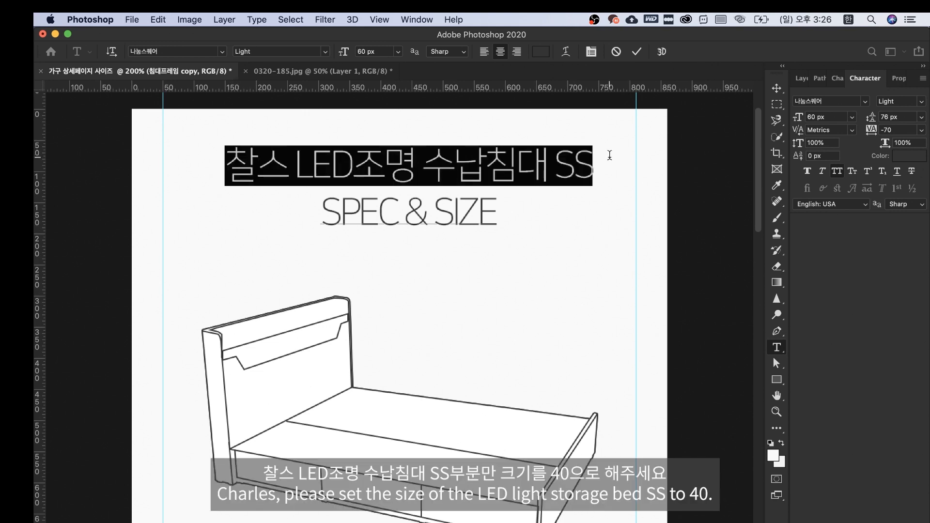
left_click(829, 119)
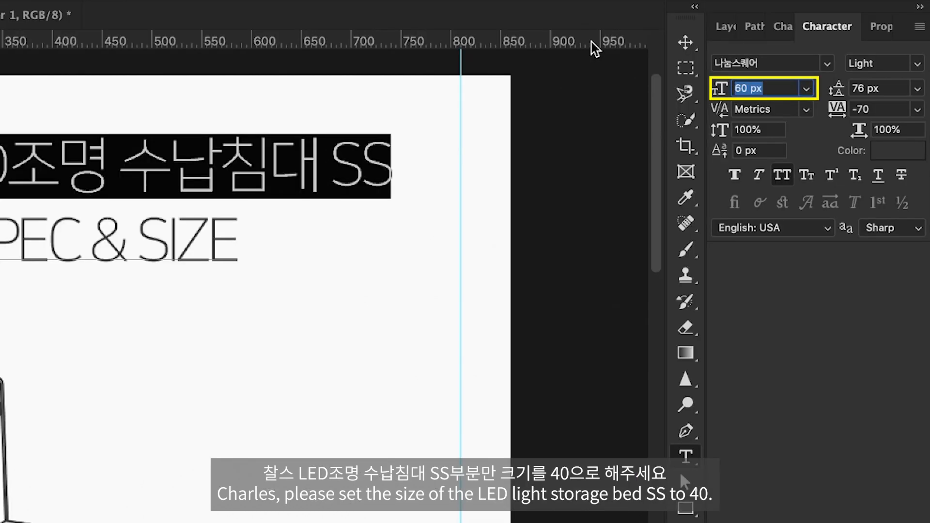
type("40")
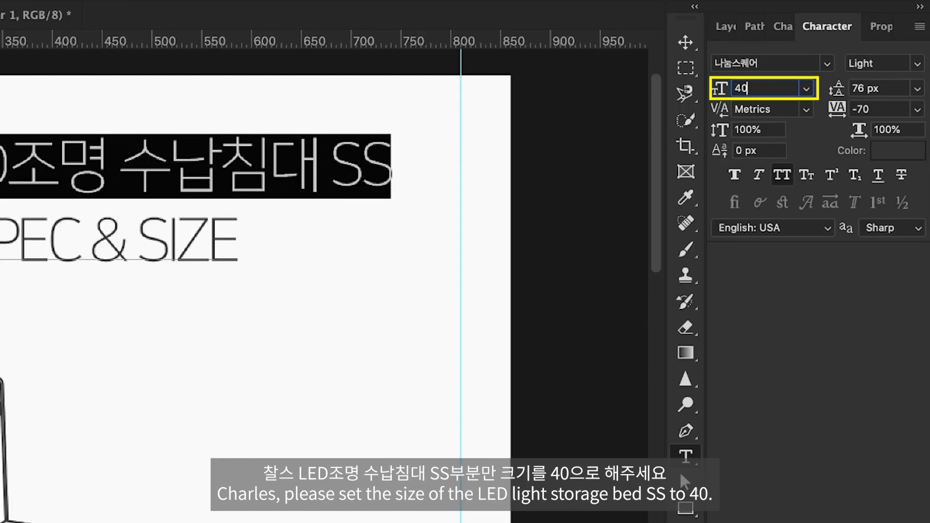
key("Return")
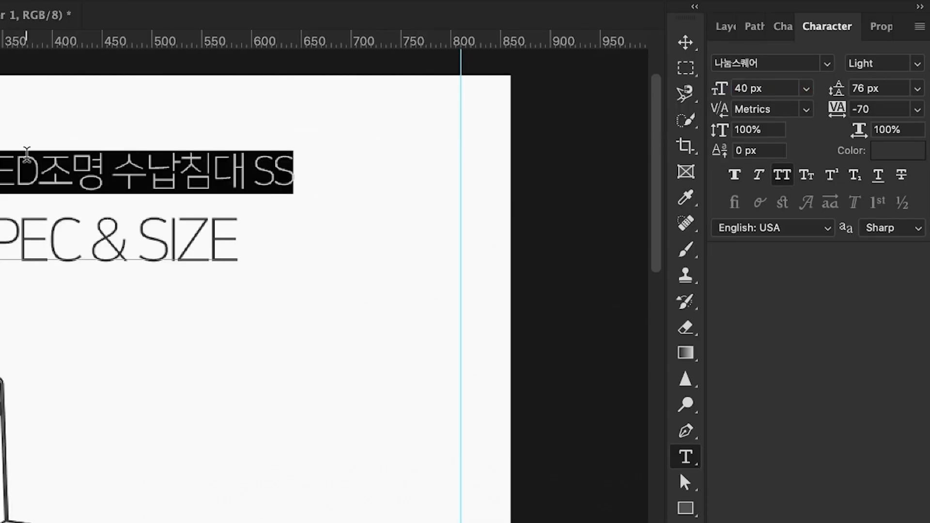
key("super+z")
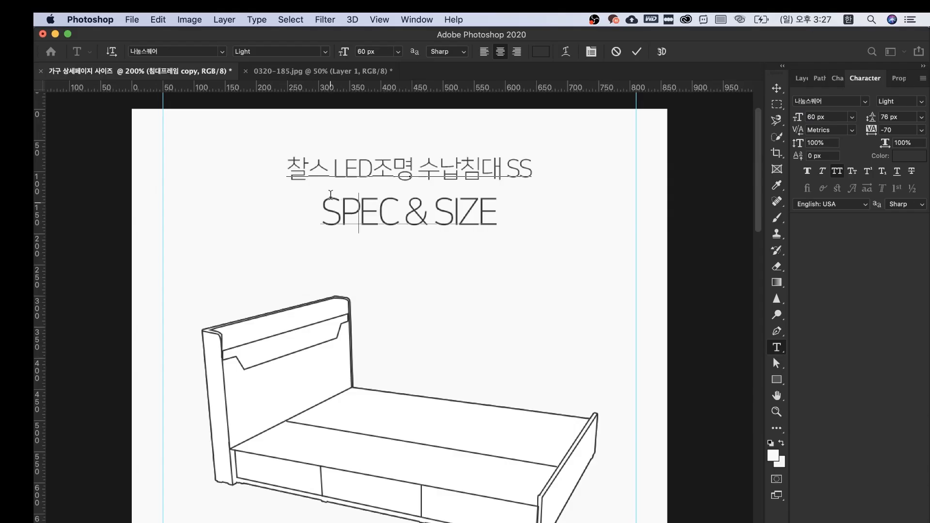
Step: Change the font weight of the product title line "찰스 LED조명 수납침대 SS" to Regular
left_click_drag(296, 170, 535, 165)
left_click(923, 101)
left_click(906, 108)
left_click(346, 211)
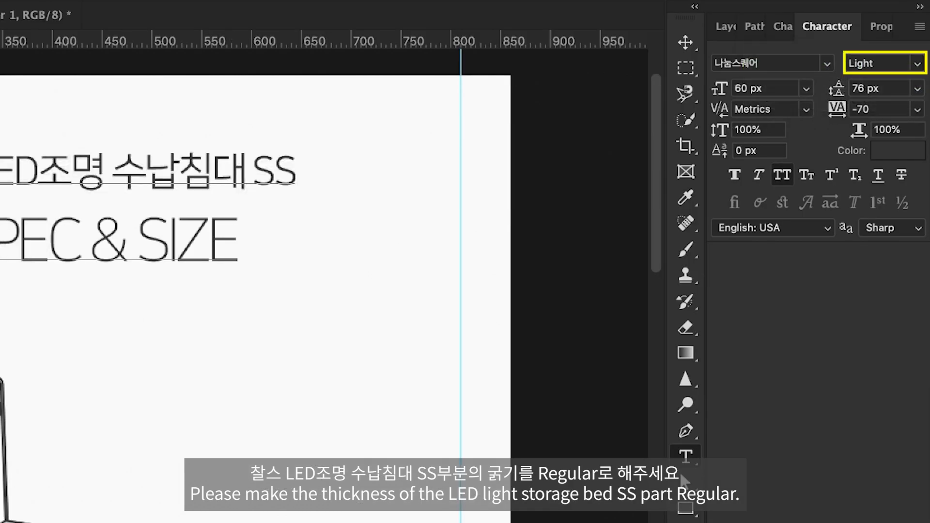
Step: Change the font weight of the "SPEC & SIZE" line to ExtraBold and commit the text edit
left_click_drag(321, 213, 513, 231)
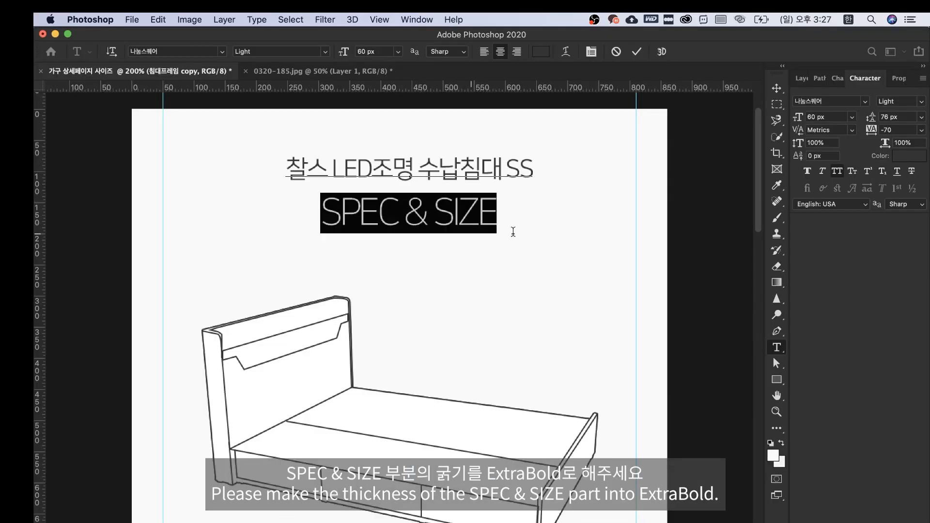
left_click(921, 103)
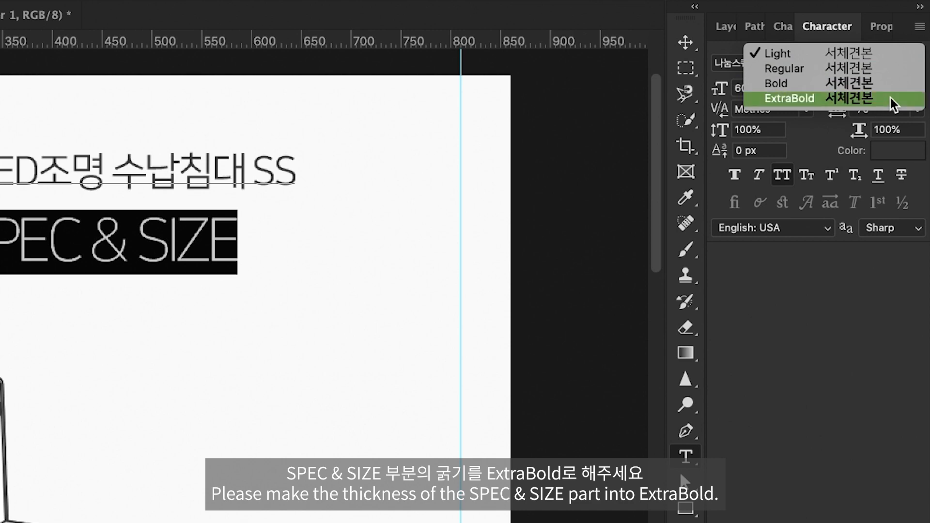
left_click(894, 100)
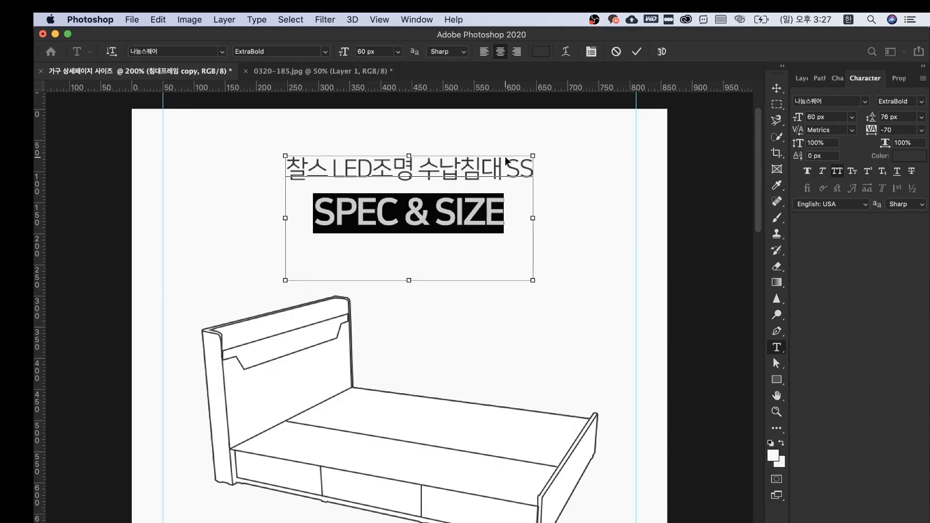
key("super+Return")
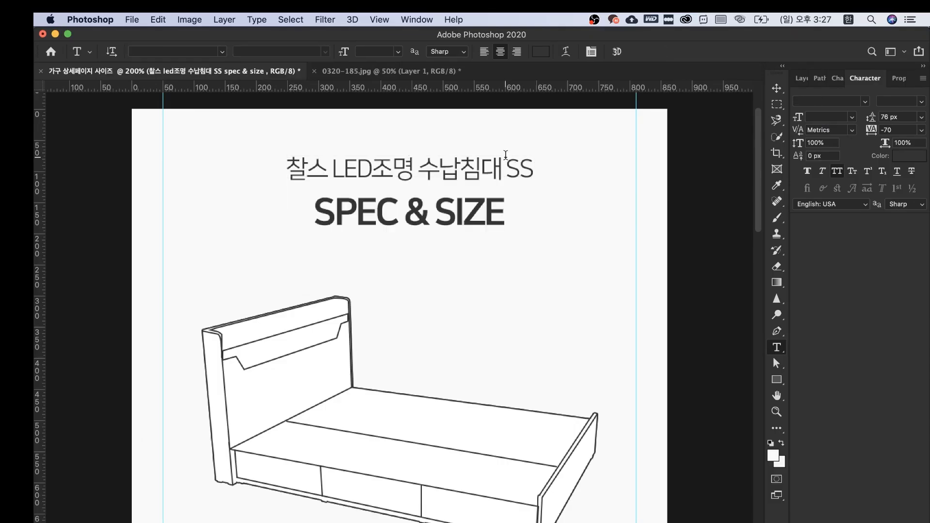
Step: Align the heading with the canvas's upper edge and move it down in 10 px increments to leave a 100 px gap above it
key("super+minus")
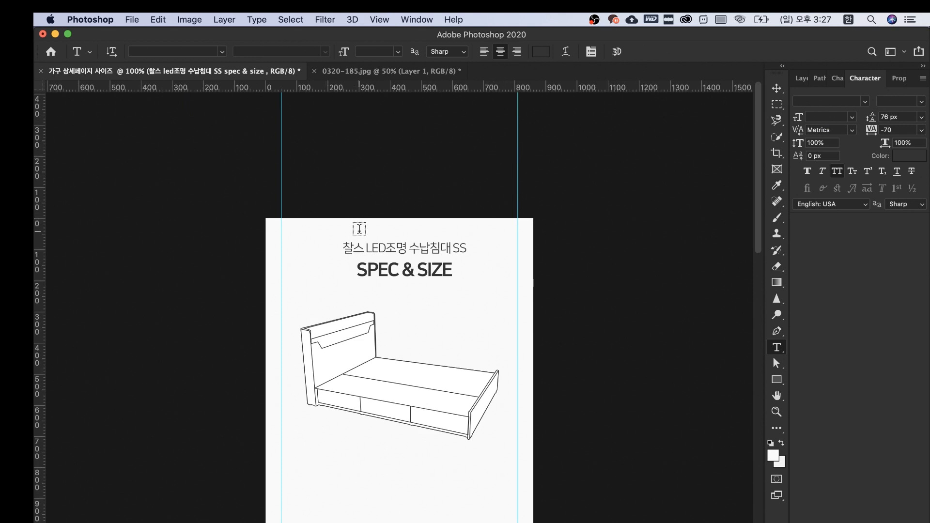
key("v")
left_click_drag(378, 243, 373, 216)
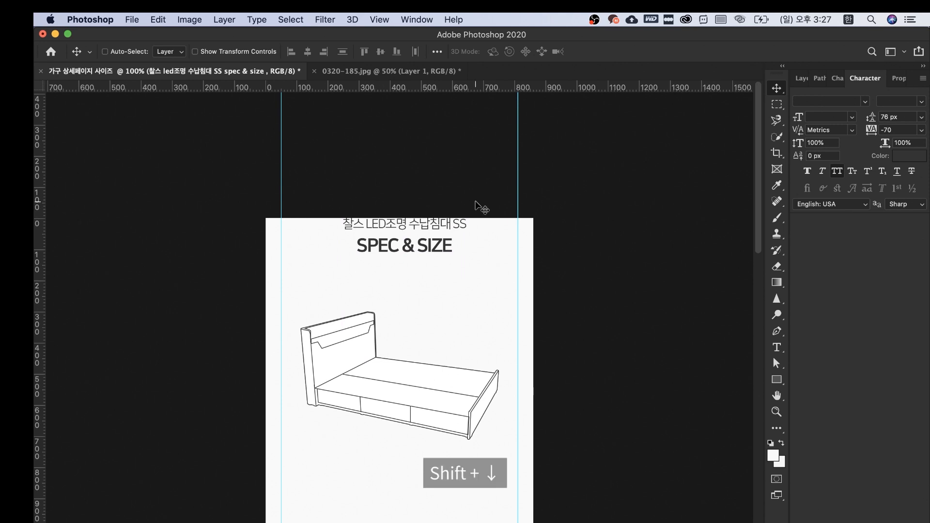
key("shift+Down")
key("shift+Down")
key("shift+Down")
key("shift+Down")
key("shift+Down")
key("shift+Down")
key("shift+Down")
key("shift+Down")
key("shift+Down")
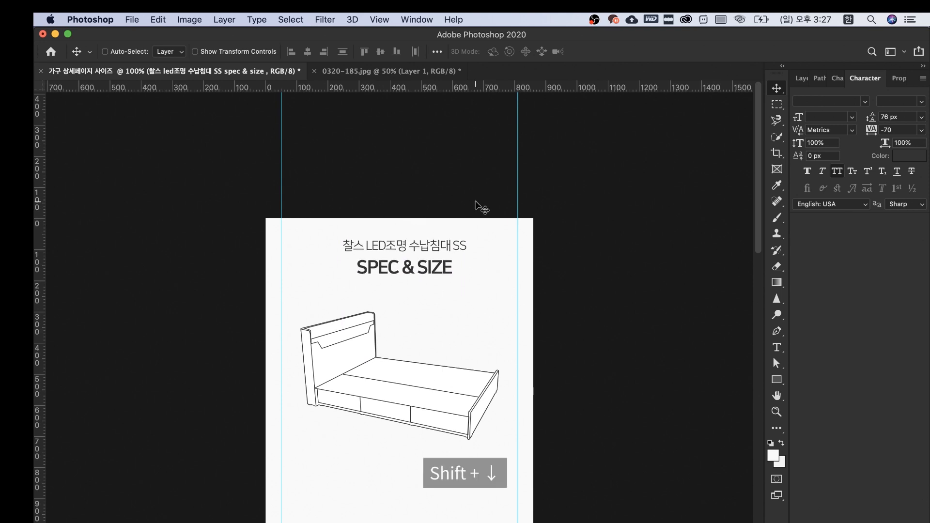
key("shift+Down")
key("super")
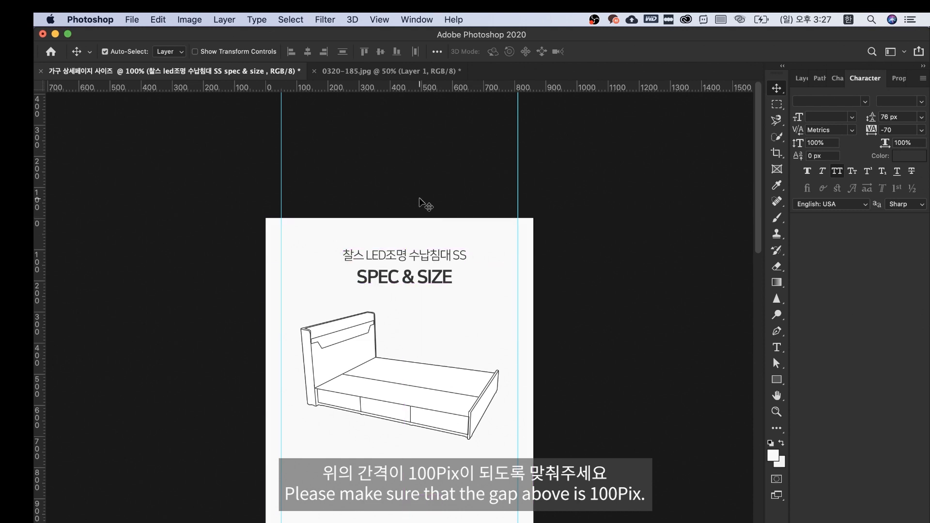
key("super+equal")
key("super+equal")
key("super+minus")
key("super+minus")
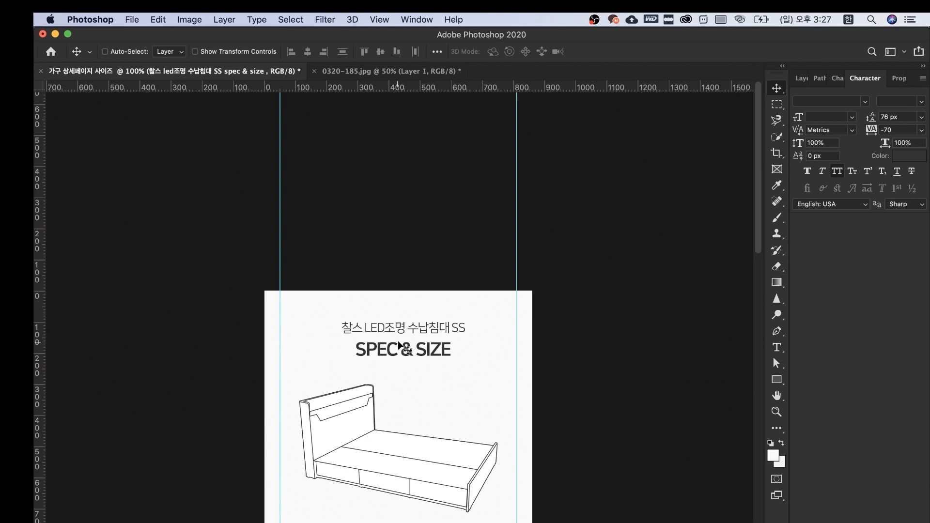
Step: Set the line spacing of the whole two-line heading to 74 px and commit the text edit
key("t")
left_click_drag(346, 321, 521, 337)
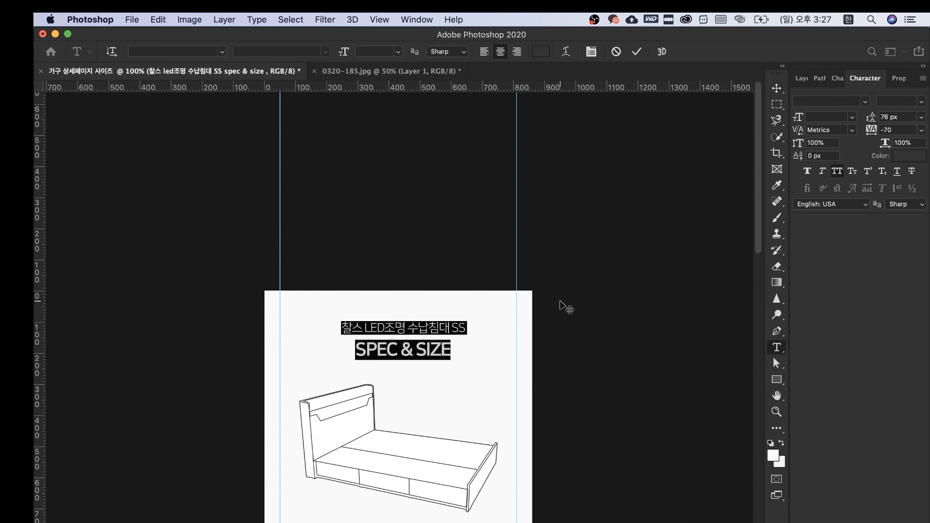
left_click(905, 120)
key("Down")
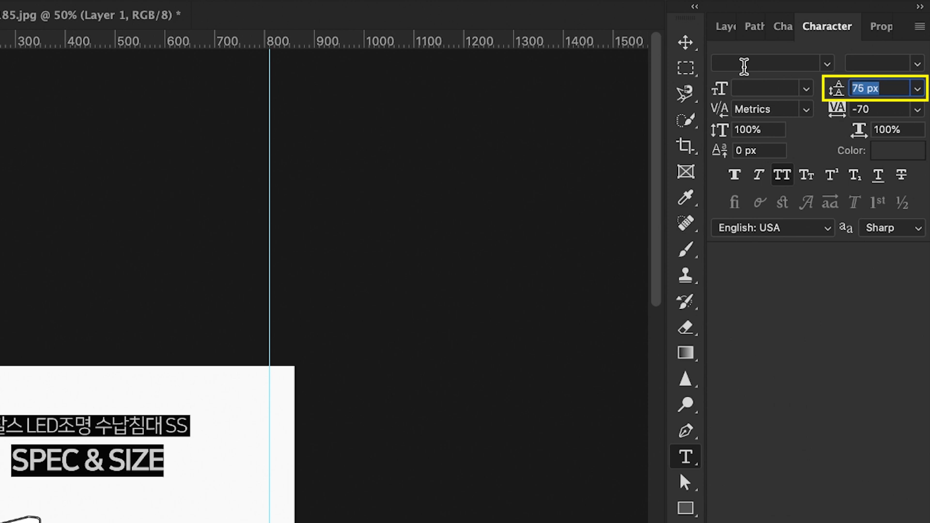
key("Return")
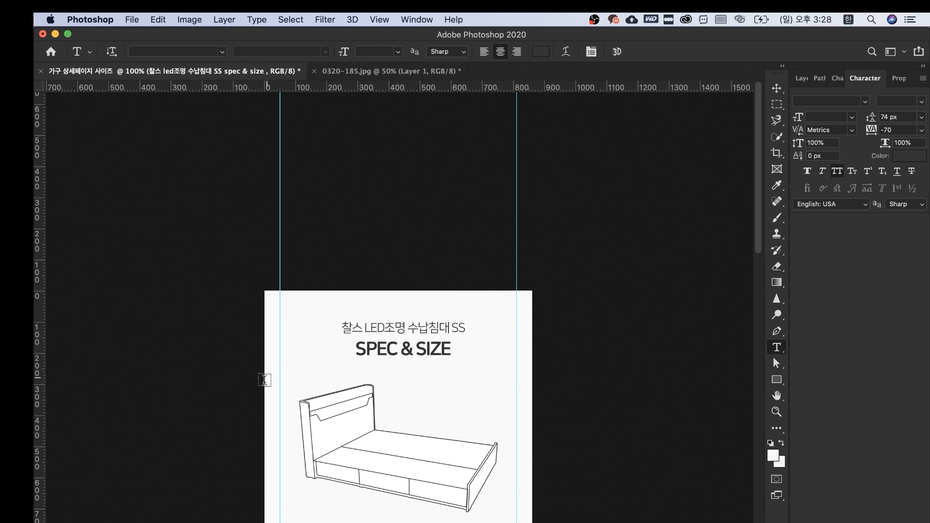
Step: Centre the heading text layer horizontally on the Background layer
left_click(802, 78)
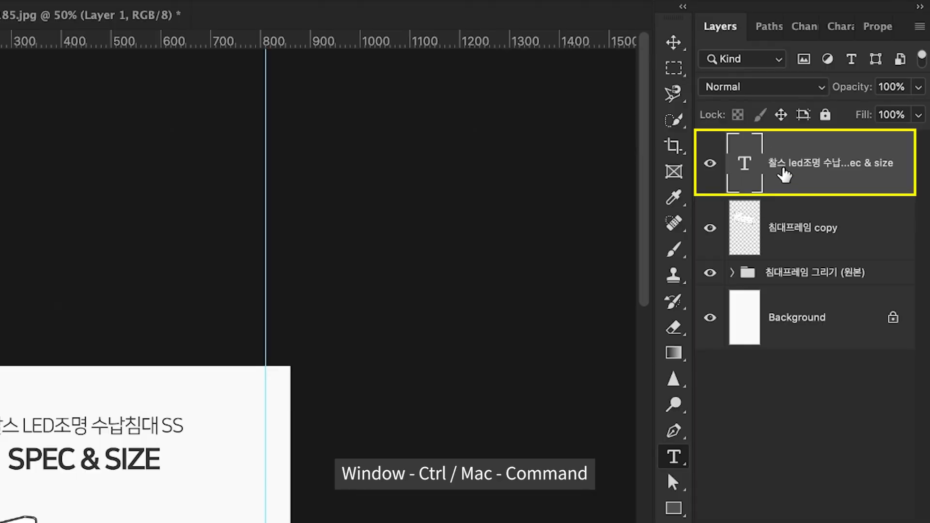
left_click(804, 322, "ctrl")
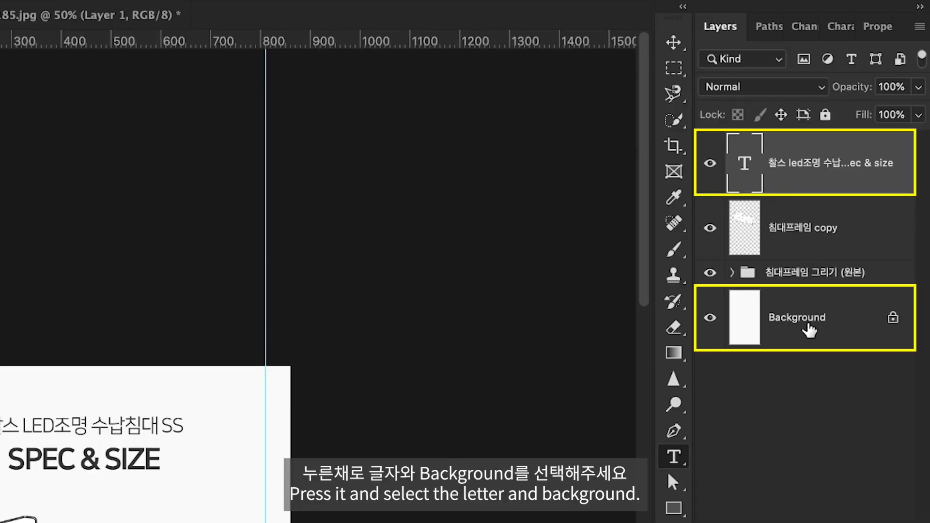
left_click(808, 326, "ctrl")
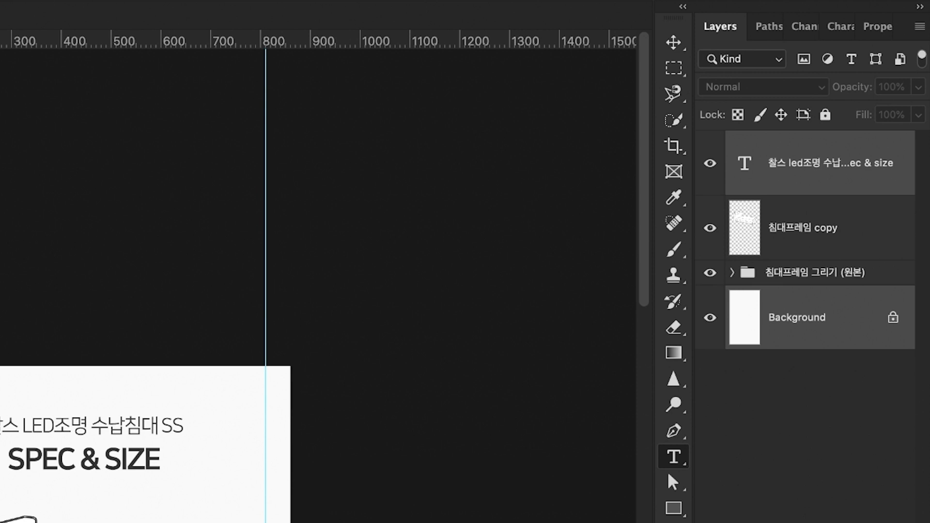
left_click(679, 46)
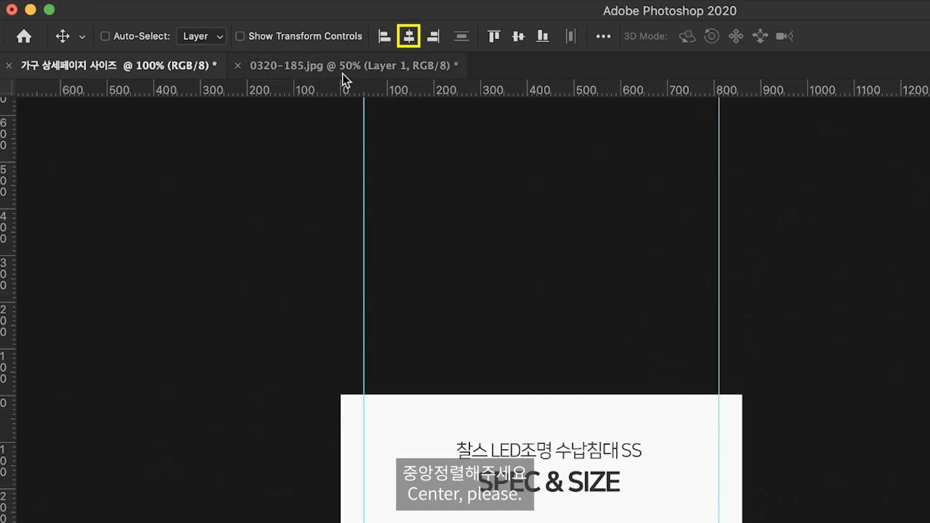
left_click(409, 36)
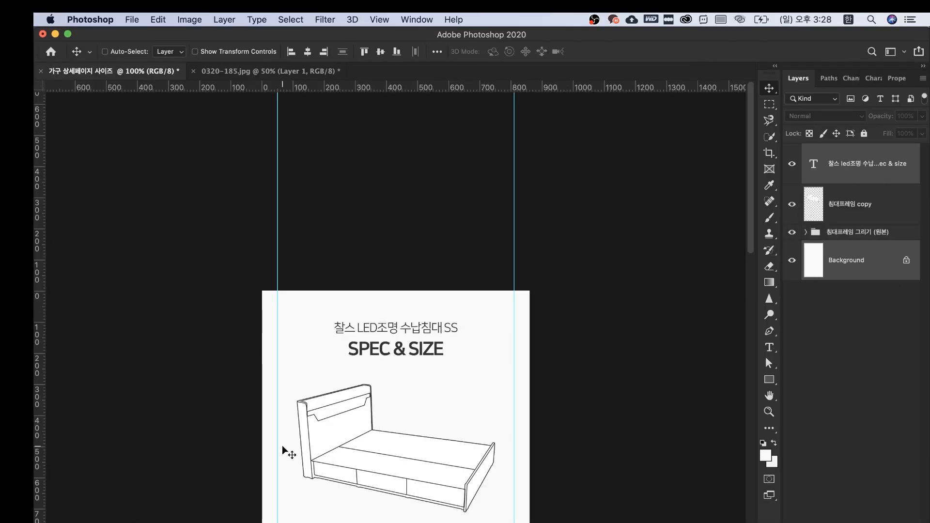
Step: Draw a rectangle about 331 × 40 px over the lower half of "SPEC & SIZE" and remove its stroke
left_click(896, 176)
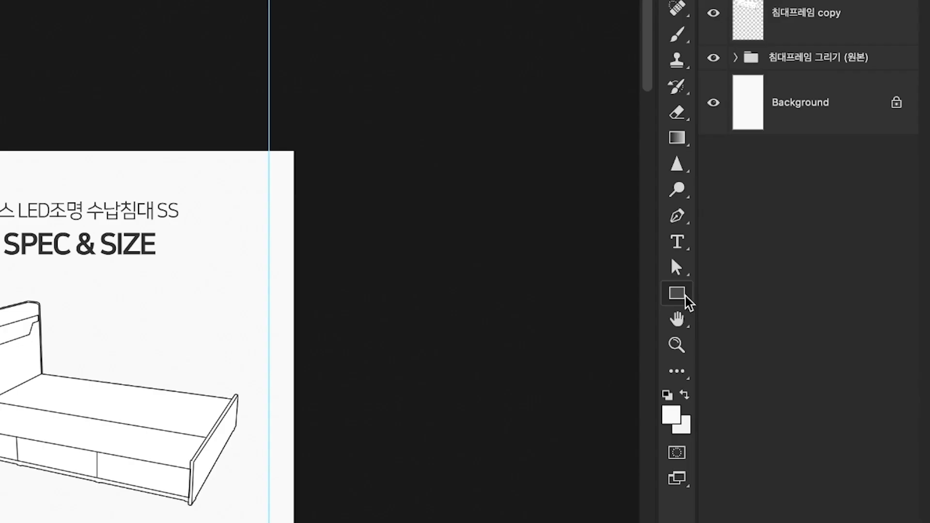
left_click(682, 294)
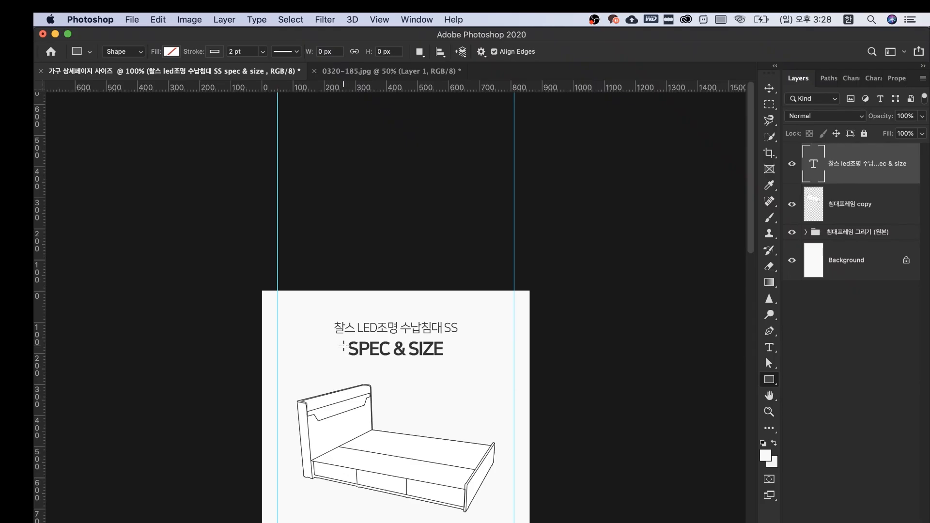
left_click_drag(284, 286, 592, 322)
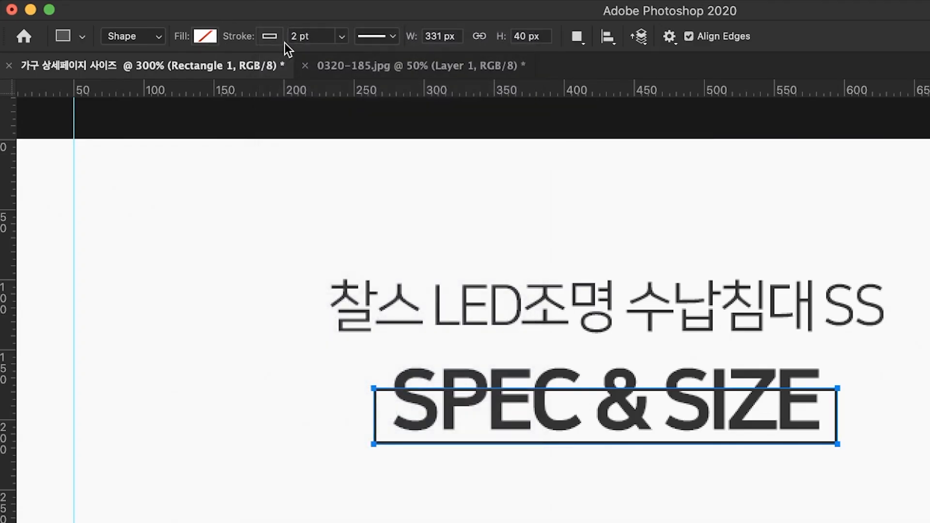
left_click(274, 36)
left_click(160, 73)
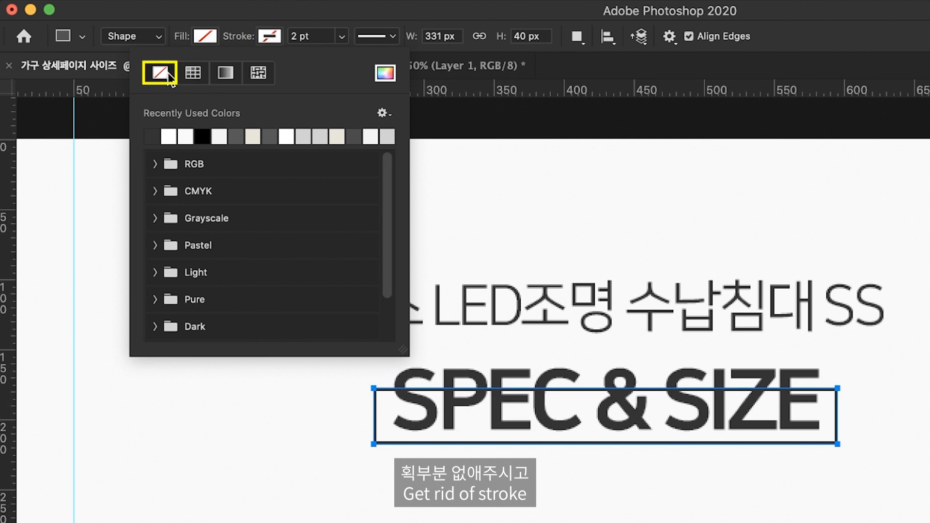
Step: Fill the rectangle over "SPEC & SIZE" with the beige color e8e6d9
left_click(213, 37)
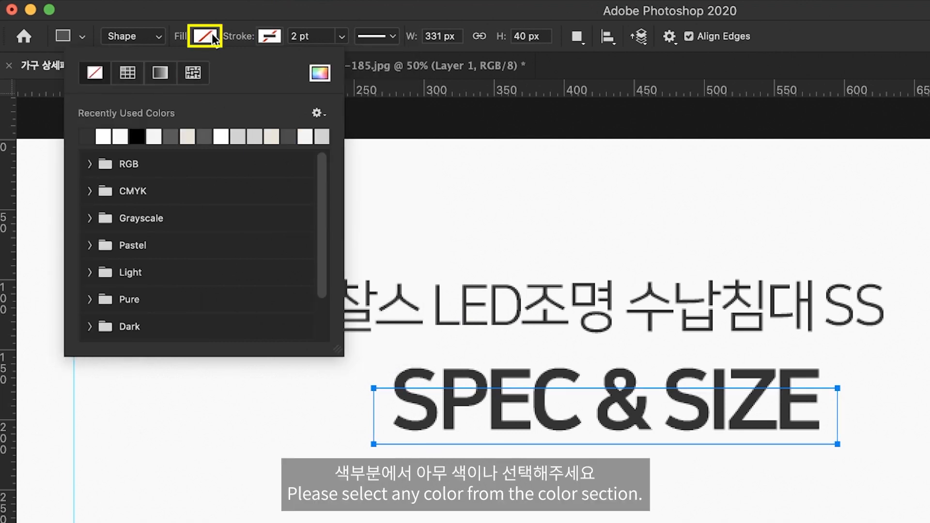
left_click(320, 76)
left_click(830, 309)
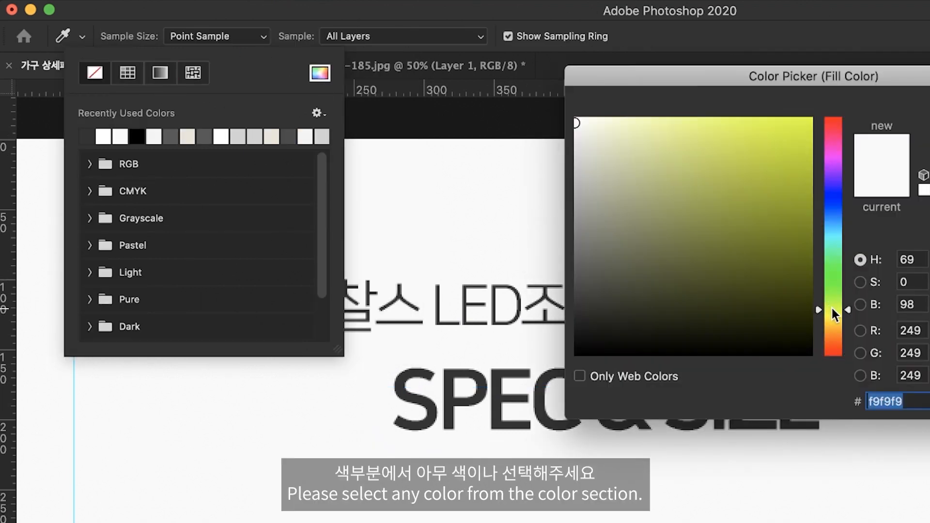
mouse_move(677, 196)
left_mouse_down()
mouse_move(544, 146)
mouse_move(590, 130)
left_mouse_up()
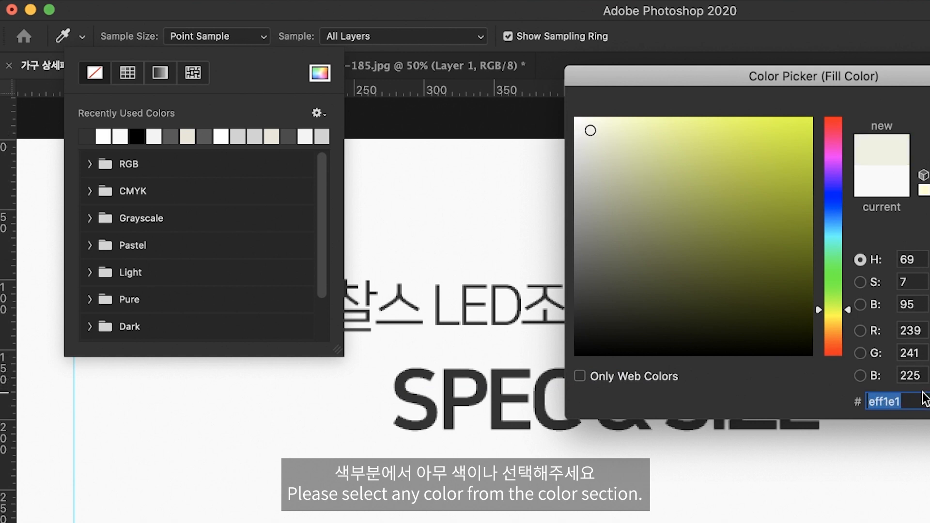
type("e8")
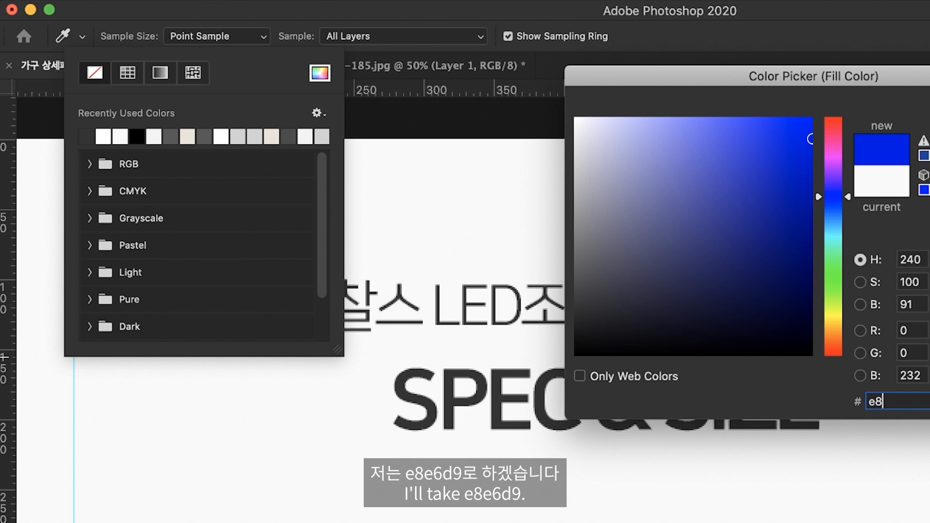
type("e")
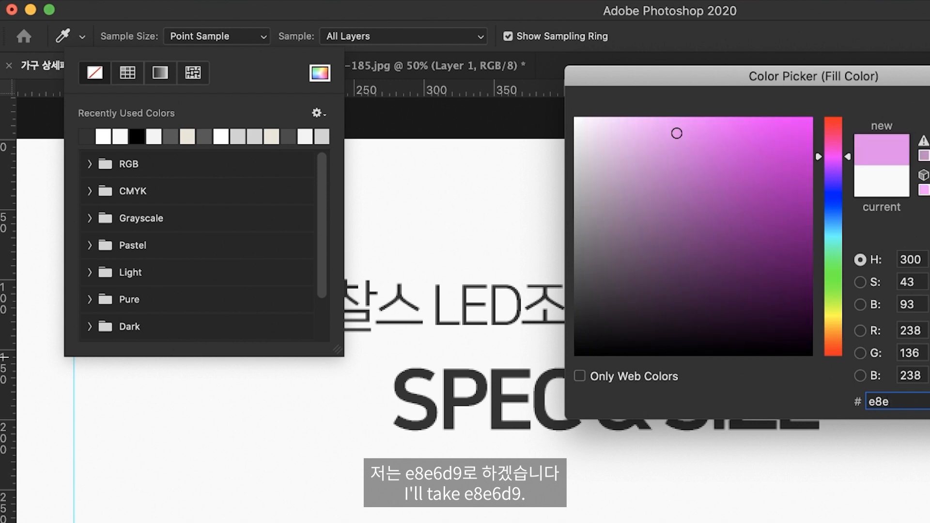
type("6d9")
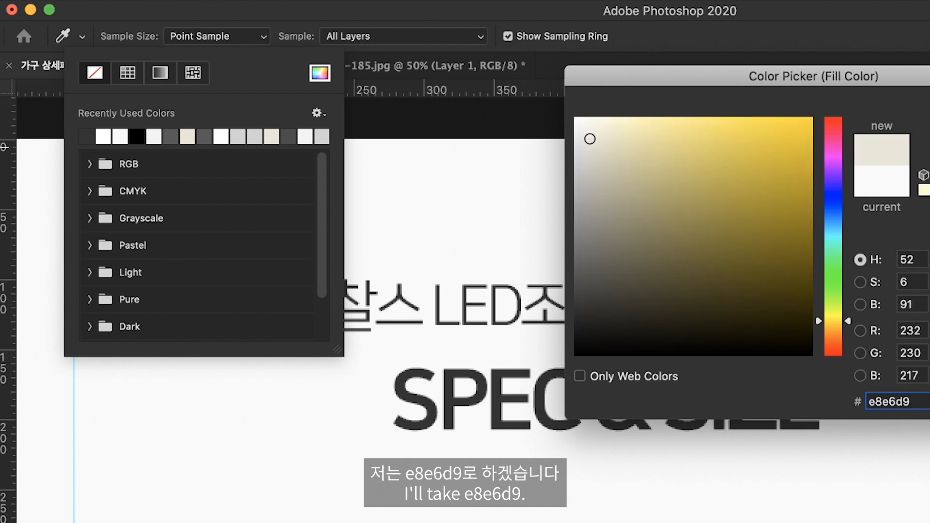
key("Return")
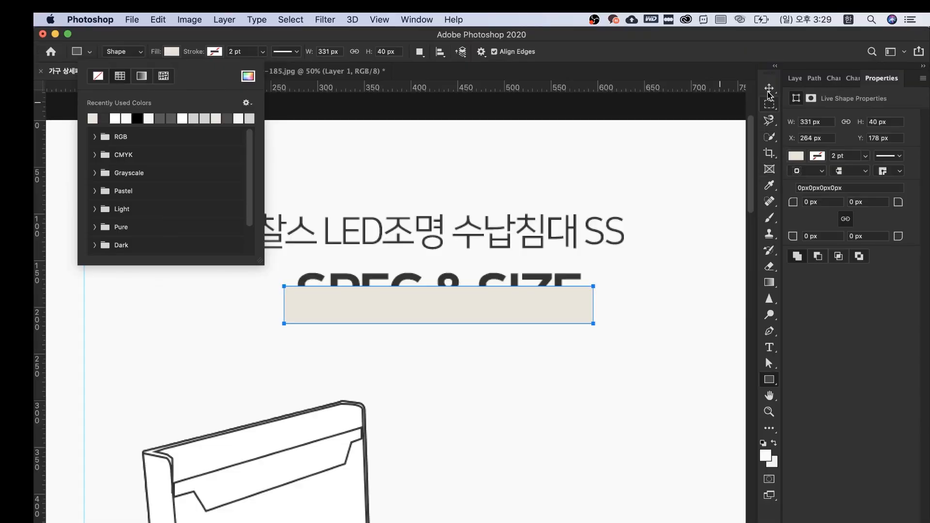
Step: Move the beige rectangle's layer directly below the heading text layer
left_click(769, 88)
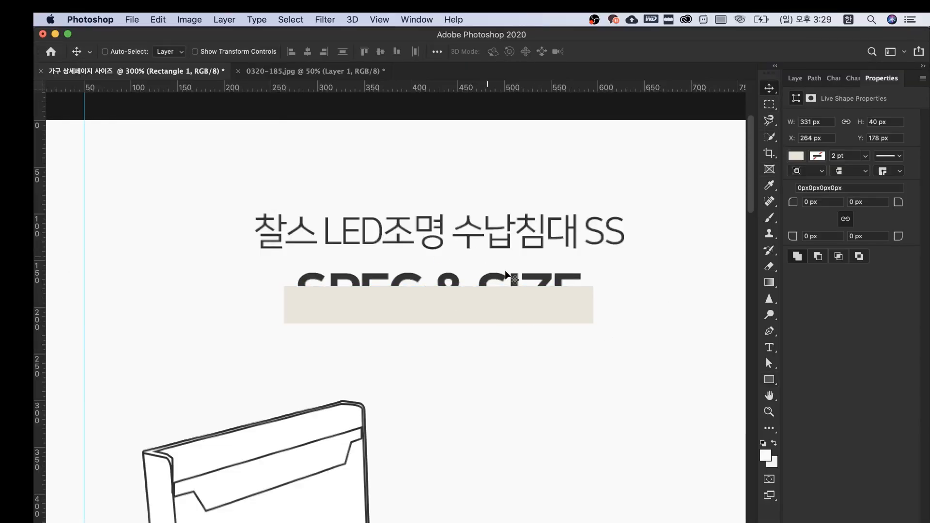
left_click(794, 78)
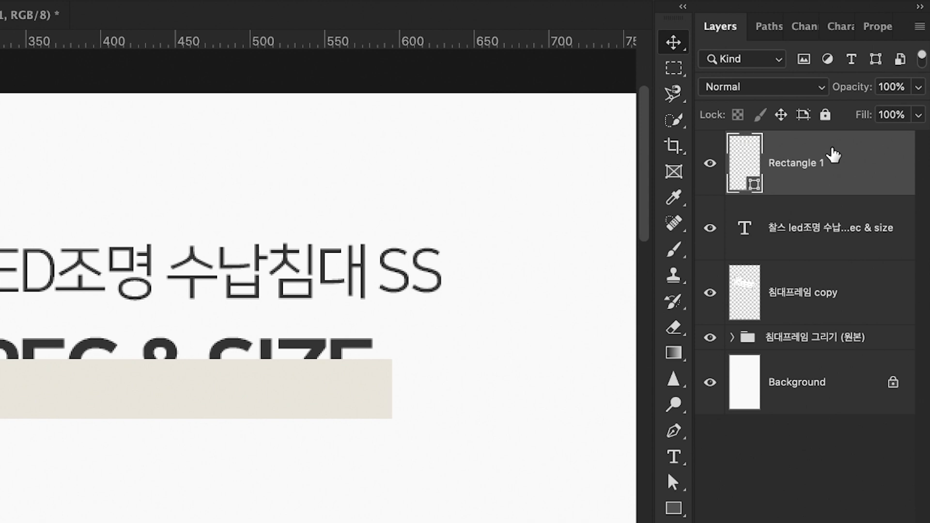
left_click_drag(833, 158, 814, 245)
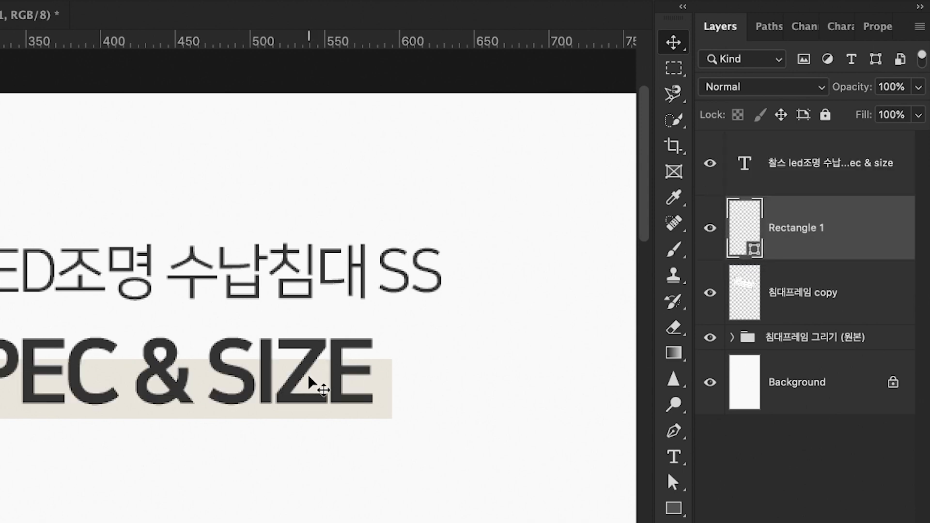
Step: Set the beige rectangle's opacity to 70% and rename its layer 형광펜
left_click(907, 80)
type("70")
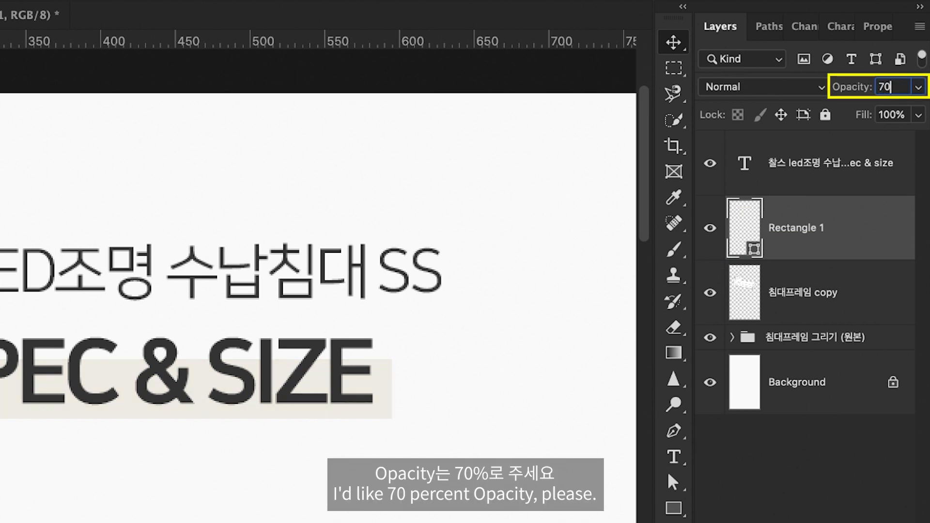
key("Return")
double_click(790, 233)
type("ㅎㅕㅇ광펜")
key("Return")
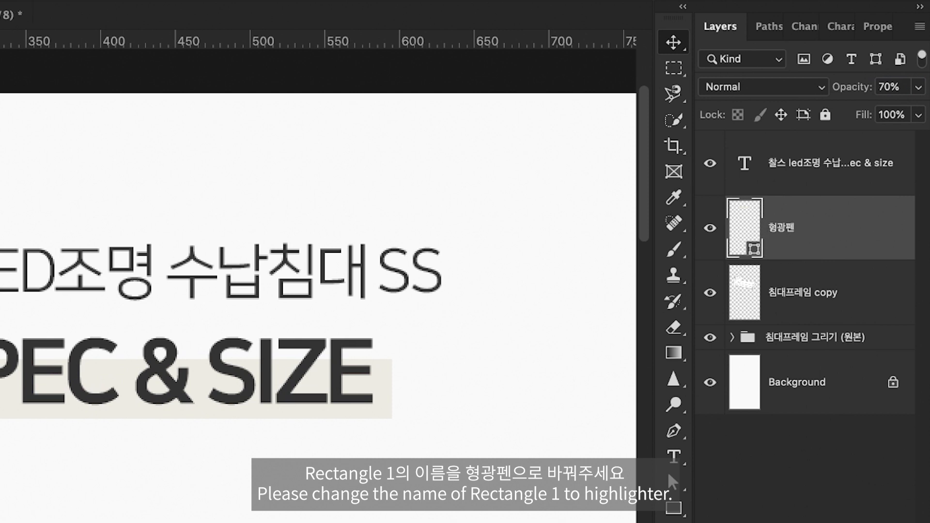
Step: Switch to Preview and examine the framed white box around the bed drawing in the reference 가구 사이즈 상세페이지.jpg, then return to Photoshop
key("super+minus")
key("super+minus")
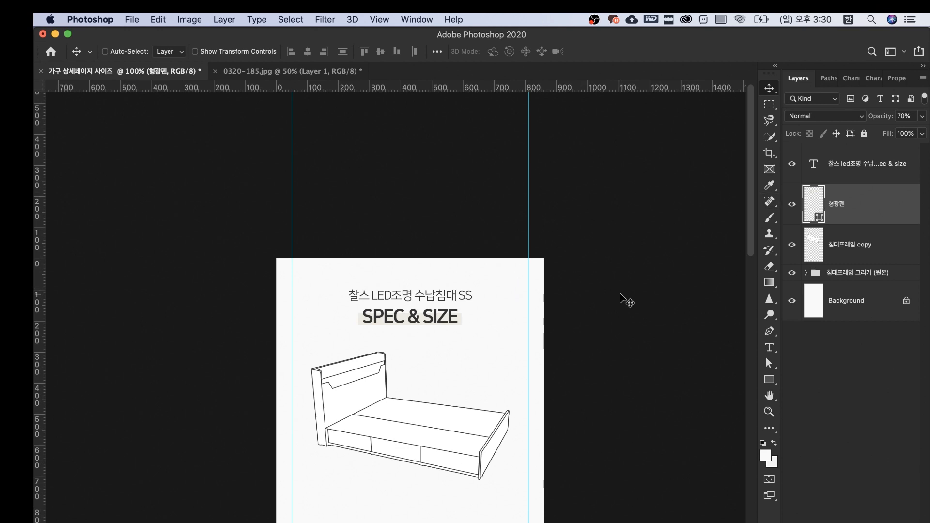
key("super+Tab")
mouse_move(494, 143)
left_mouse_down()
mouse_move(588, 187)
mouse_move(795, 367)
left_mouse_up()
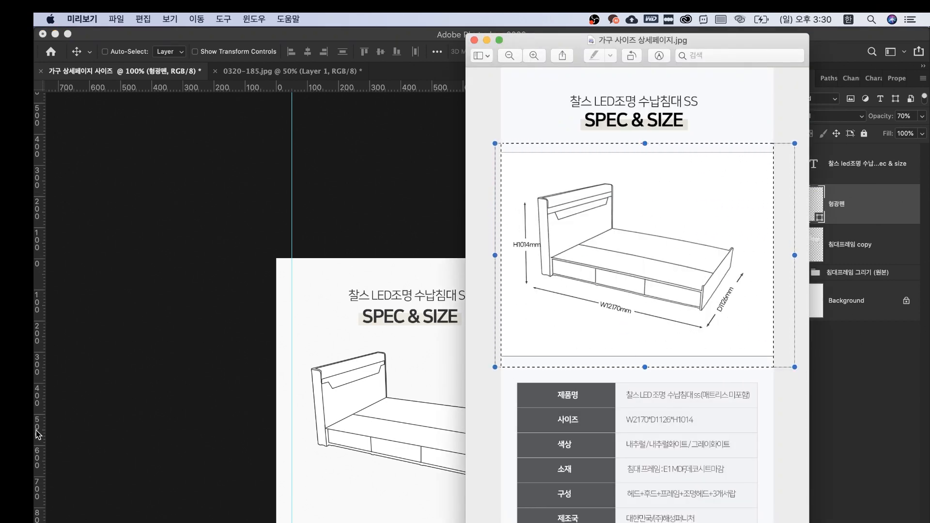
left_click(779, 404)
mouse_move(492, 148)
left_mouse_down()
mouse_move(716, 261)
mouse_move(807, 364)
left_mouse_up()
left_click(779, 370)
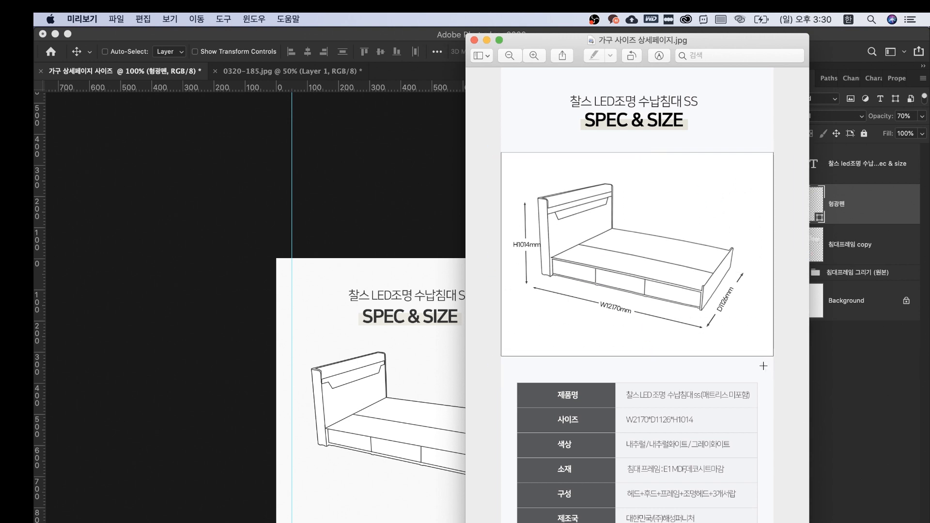
left_click(412, 362)
Step: Draw a rectangle across the canvas's full width around the bed drawing and set its size to 860 × 600 px
left_click(678, 297)
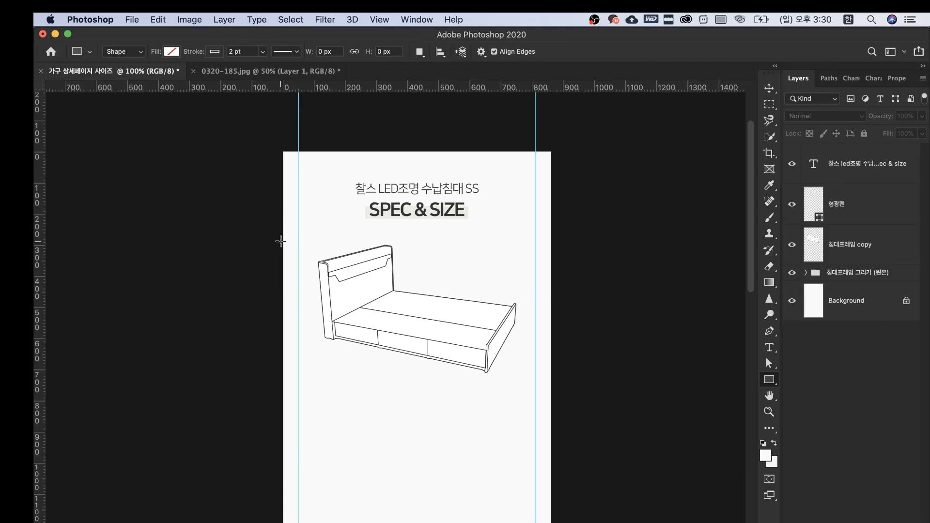
mouse_move(282, 242)
left_mouse_down()
mouse_move(562, 347)
mouse_move(551, 428)
left_mouse_up()
left_click(819, 122)
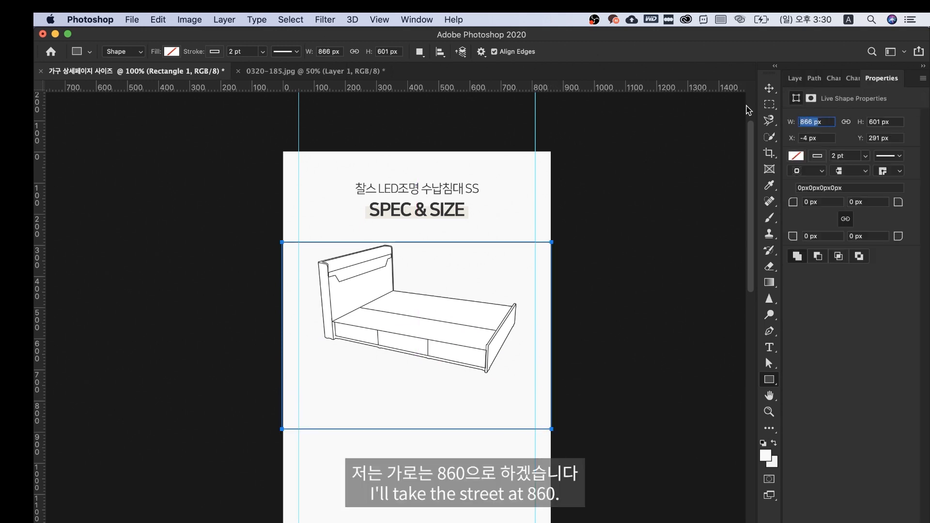
key("Return")
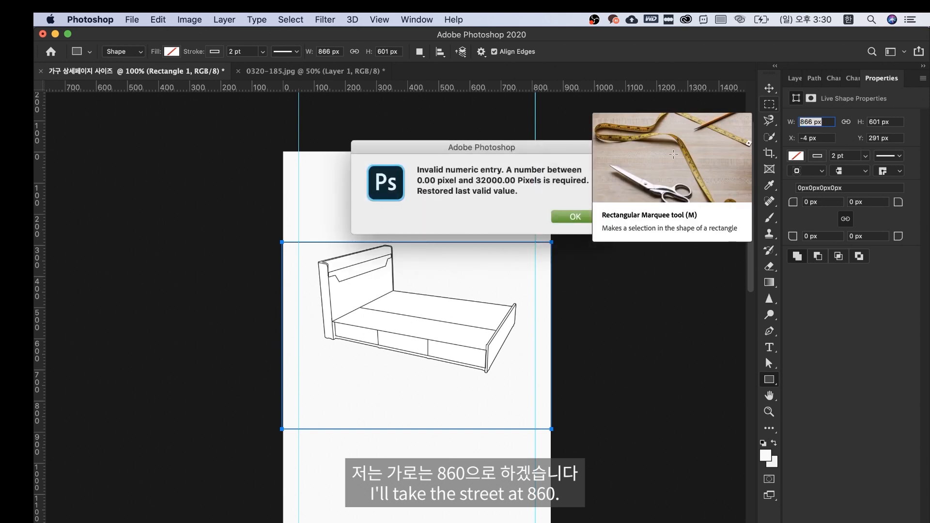
key("Return")
type("860")
key("Return")
left_click(893, 122)
type("600")
key("Return")
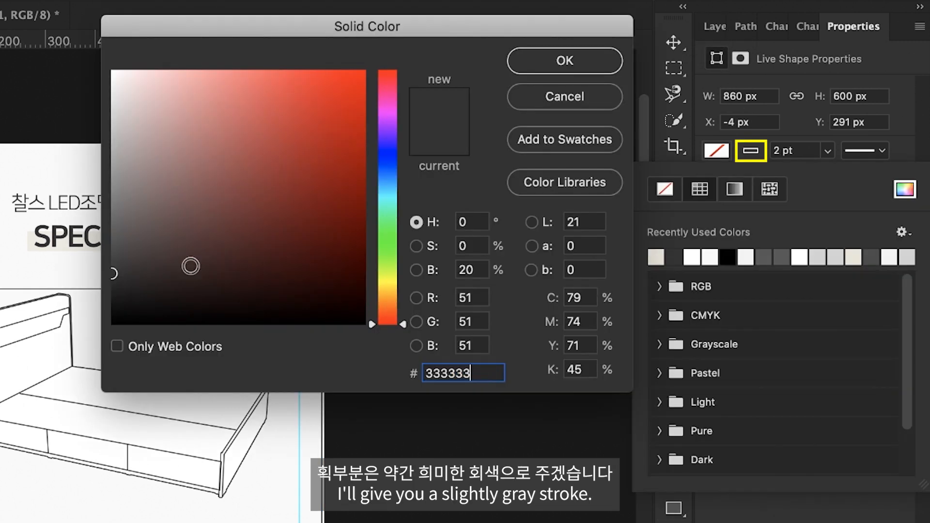
Step: Give the 860 × 600 px rectangle a gray 969696 stroke and a white fill
mouse_move(187, 266)
left_mouse_down()
mouse_move(101, 186)
mouse_move(96, 163)
mouse_move(95, 174)
left_mouse_up()
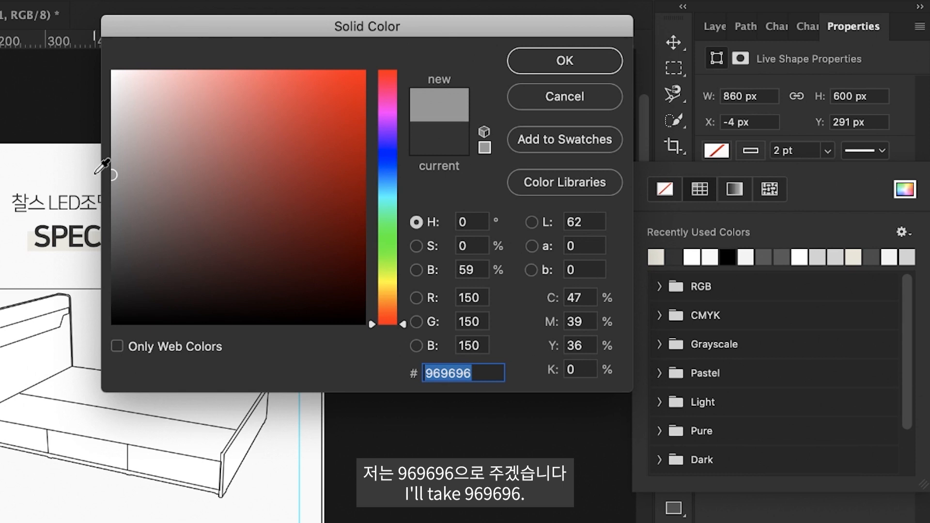
left_click(565, 61)
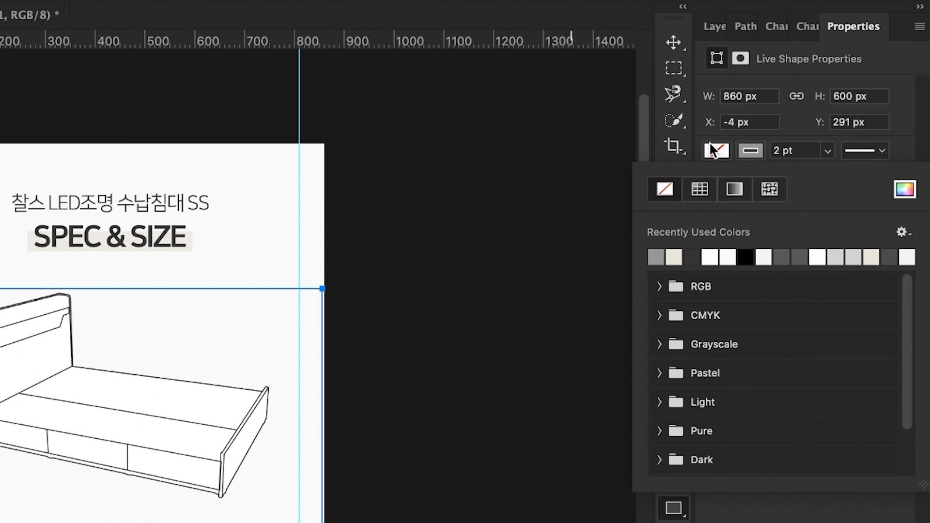
left_click(905, 190)
left_click_drag(124, 80, 111, 70)
left_click(565, 61)
left_click(714, 27)
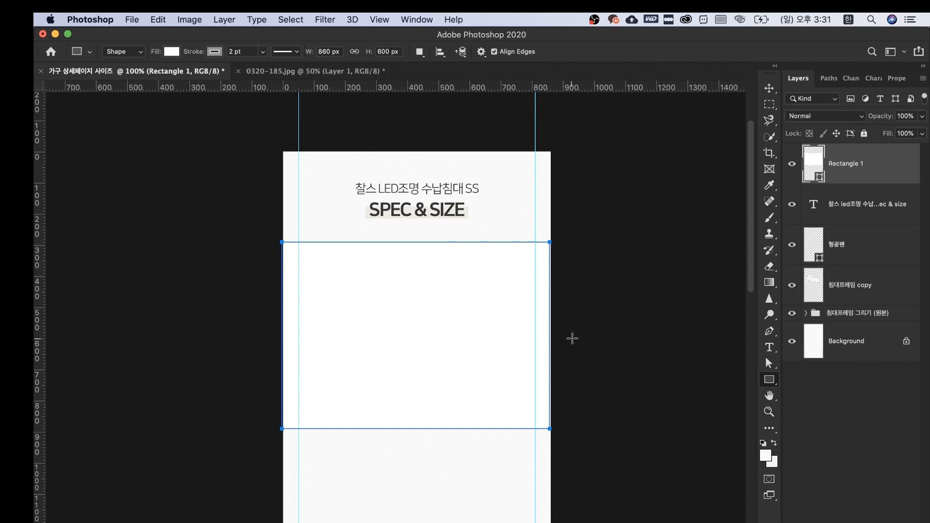
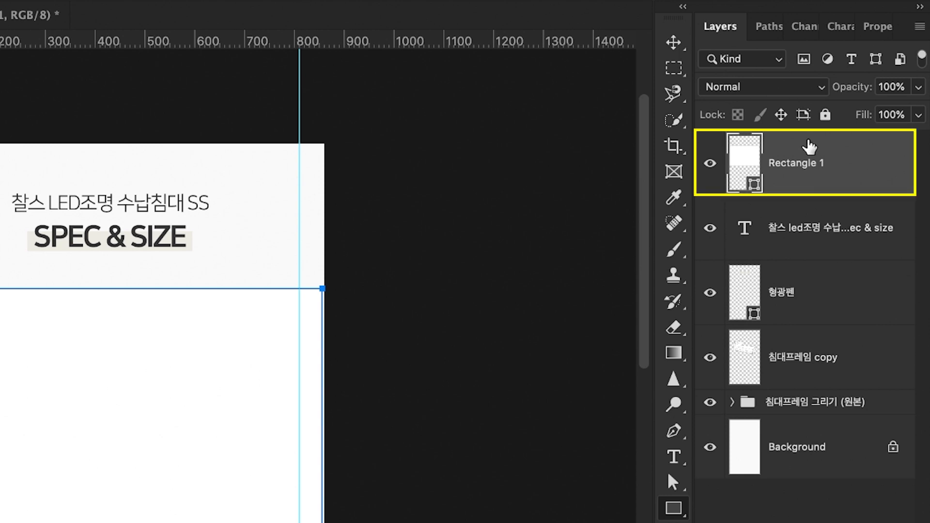
Step: Move the Rectangle 1 layer directly above Background, beneath the bed drawing layers, and rename it 프레임 영역 도형
mouse_move(866, 178)
left_mouse_down()
mouse_move(831, 251)
mouse_move(826, 419)
left_mouse_up()
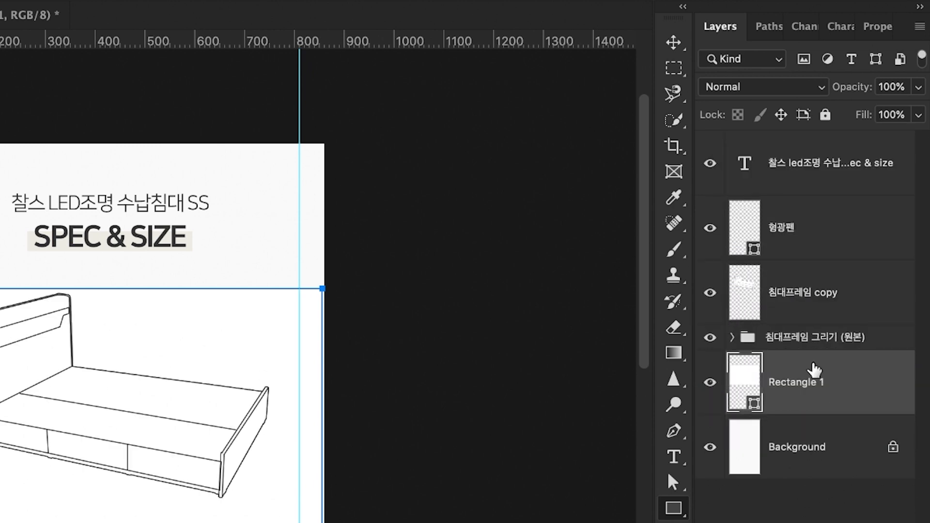
double_click(790, 383)
type("프레이")
type(" 영역 도형")
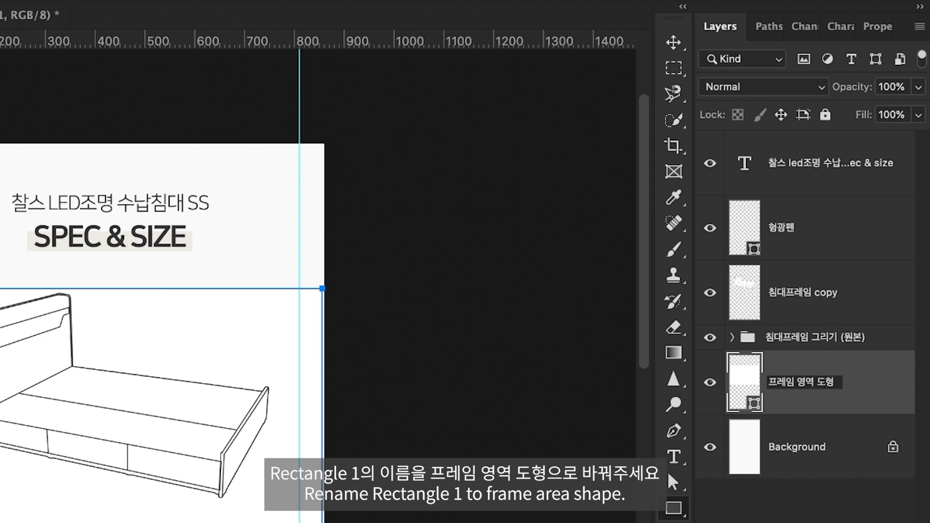
key("Return")
Step: Center the 프레임 영역 도형 rectangle horizontally on the Background layer
left_click(801, 455)
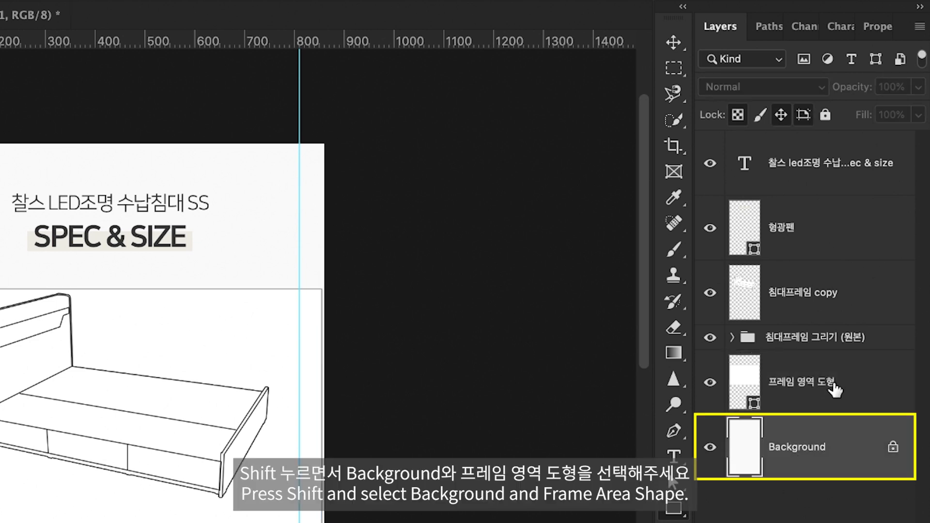
left_click(852, 398, "shift")
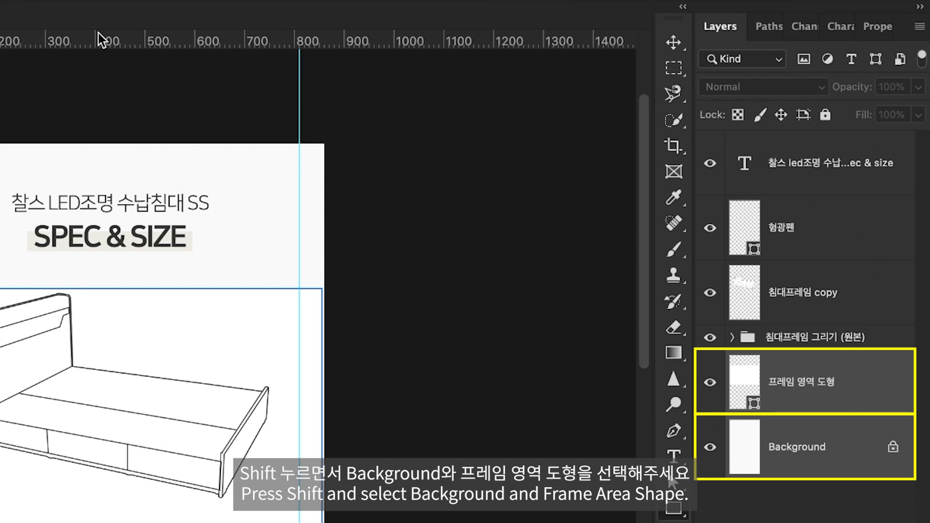
left_click(675, 43)
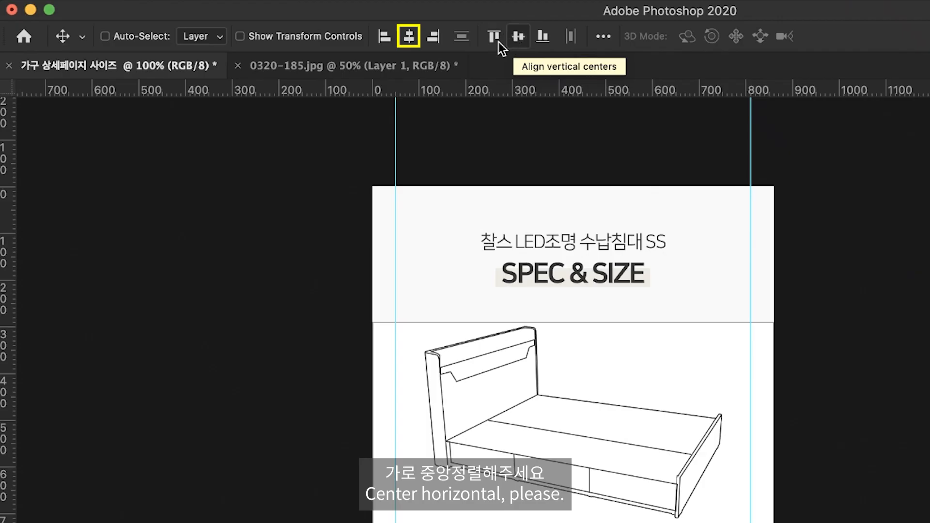
left_click(408, 37)
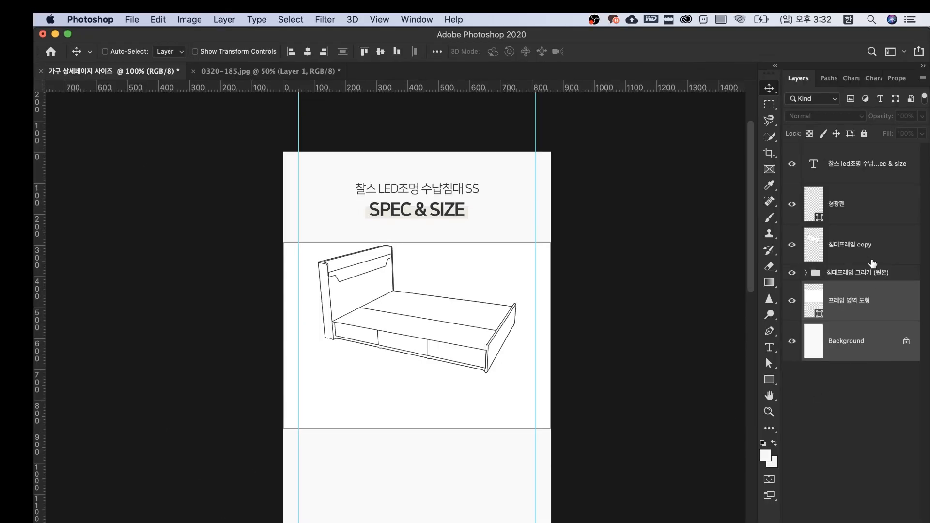
Step: Move the 프레임 영역 도형 shape up so its upper edge sits directly below the SPEC & SIZE title
left_click(876, 233)
left_click(805, 299)
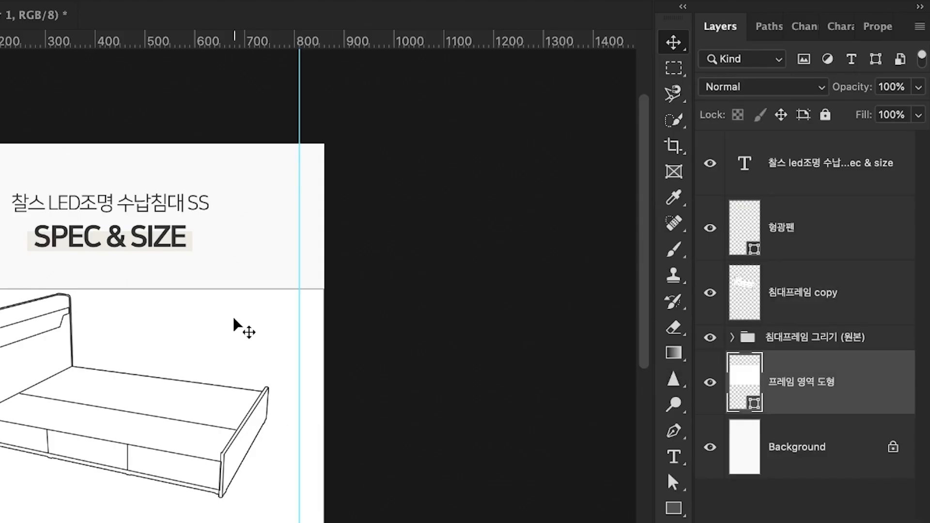
left_click_drag(230, 312, 236, 289)
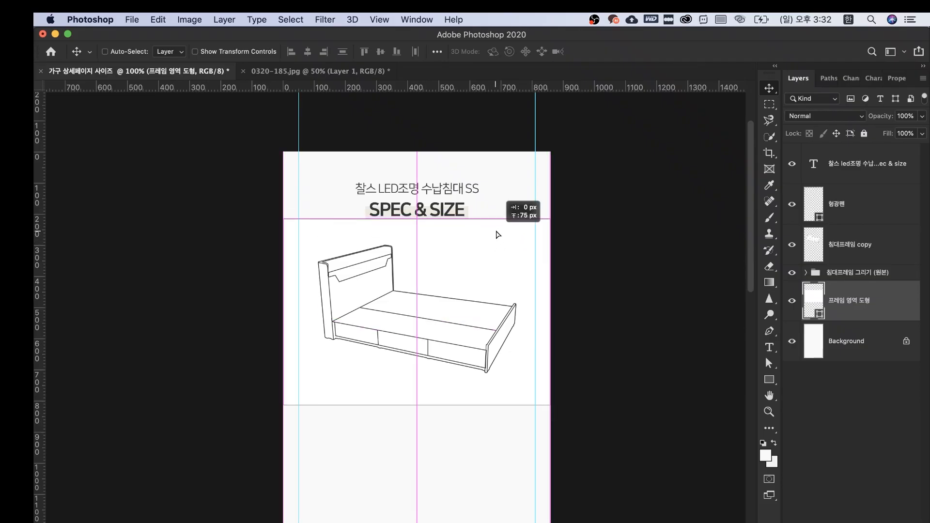
left_click_drag(495, 243, 500, 237)
Step: Nudge the 프레임 영역 도형 shape down about 100 px to leave space beneath the title
key("shift+Down")
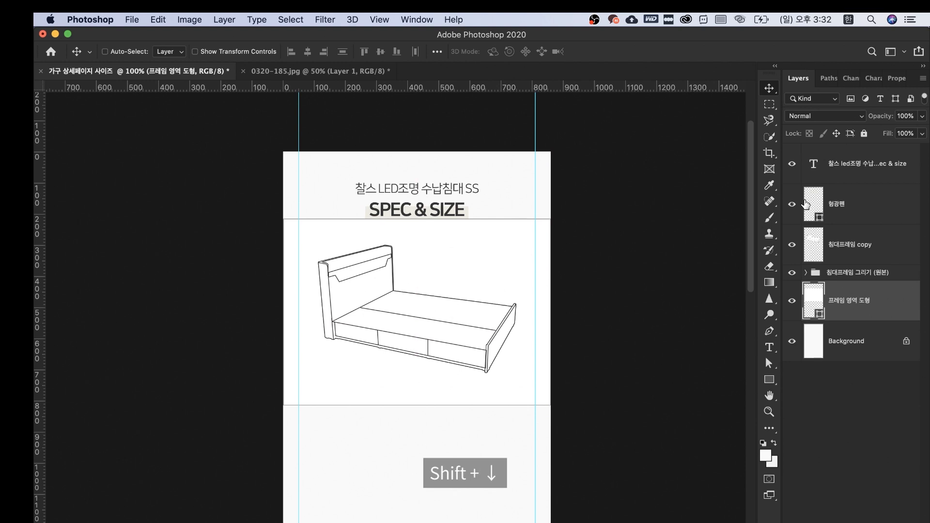
key("shift+Down")
key("shift+Down")
key("shift+Down")
key("shift+Down")
key("shift+Down")
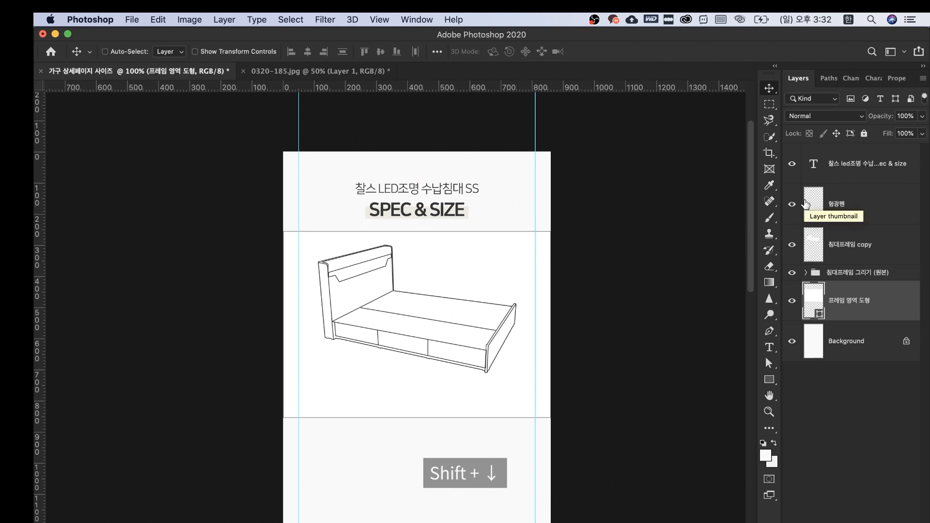
key("shift+Down")
key("shift+Down")
key("shift+Down")
key("shift+Down")
key("shift+Down")
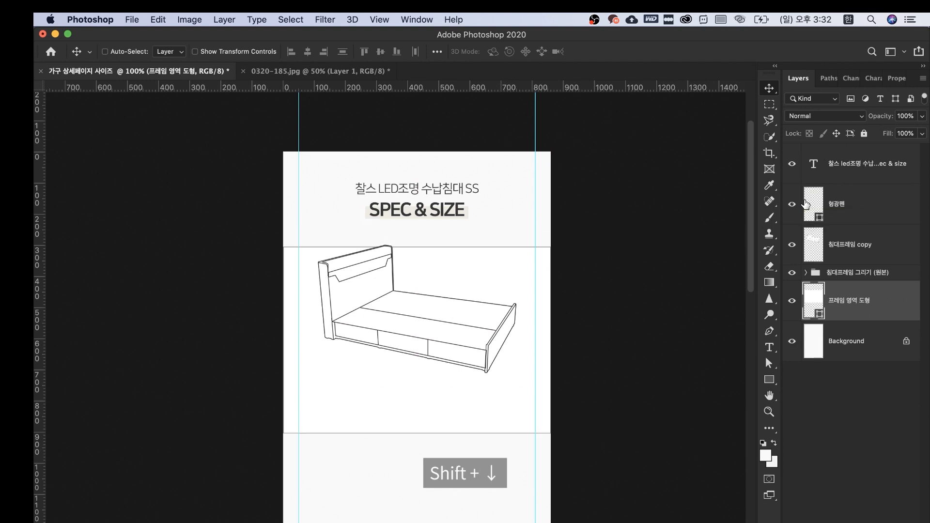
key("super")
key("Up")
key("Up")
key("Up")
key("Up")
key("Up")
key("Up")
key("Up")
key("Up")
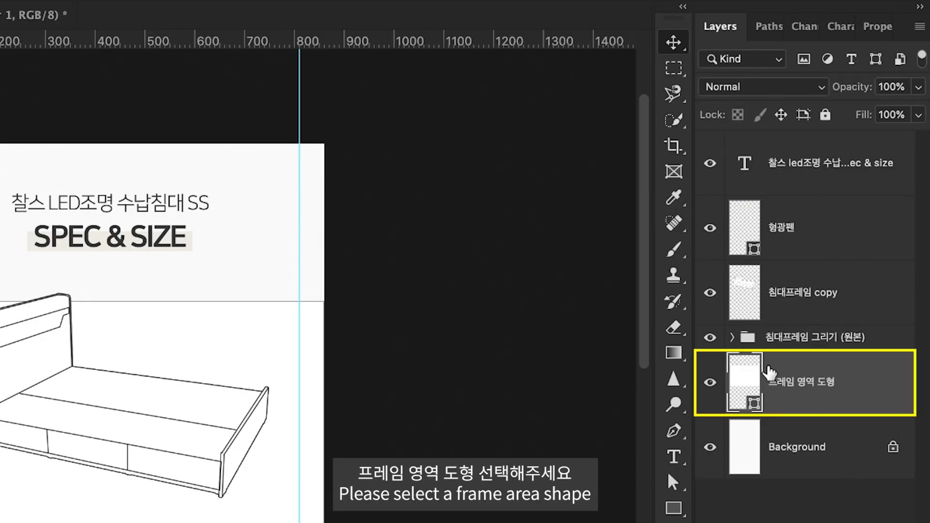
Step: Center the 침대프레임 copy layer horizontally and vertically within the frame area shape, and hide the original 침대프레임 그리기 (원본) group
left_click(750, 382, "ctrl")
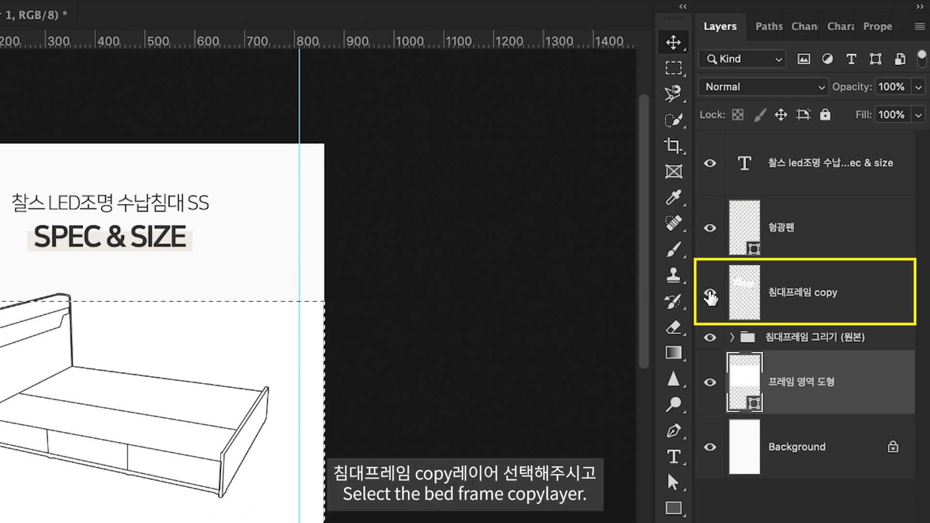
left_click(781, 304)
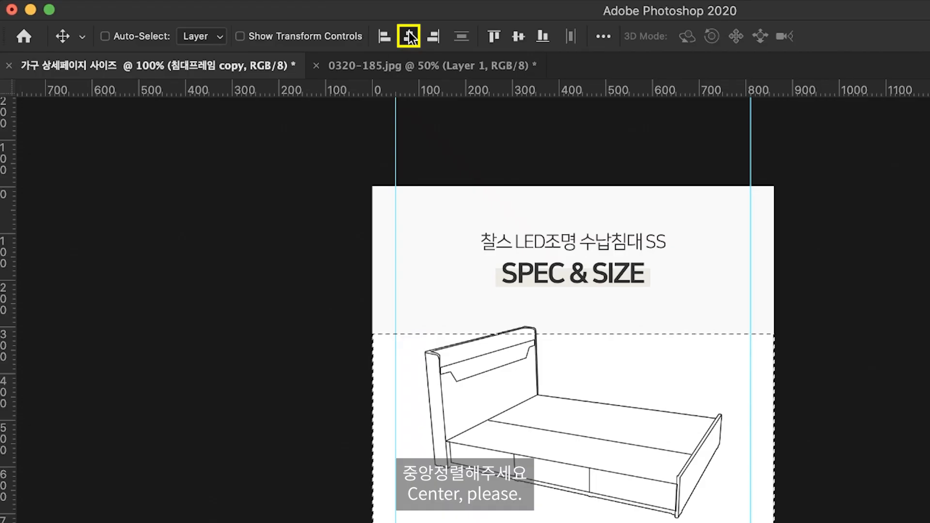
left_click(522, 39)
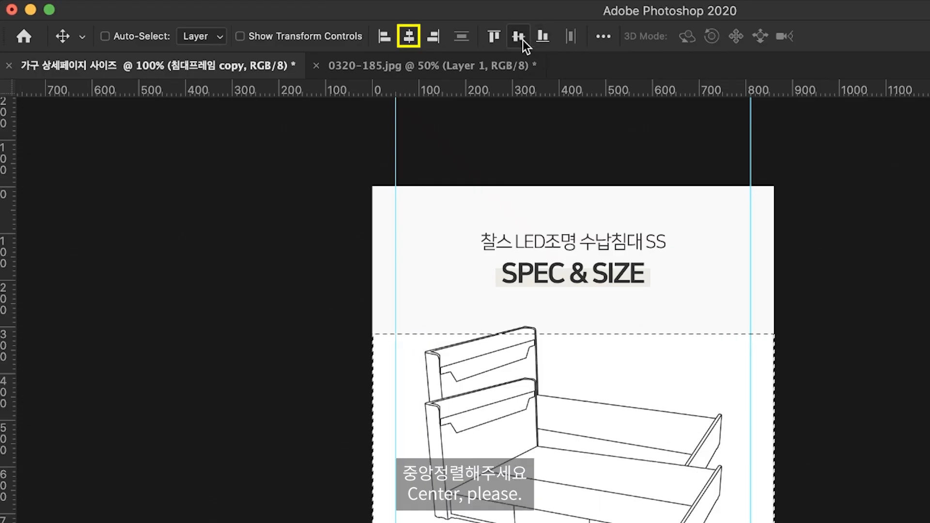
key("super+d")
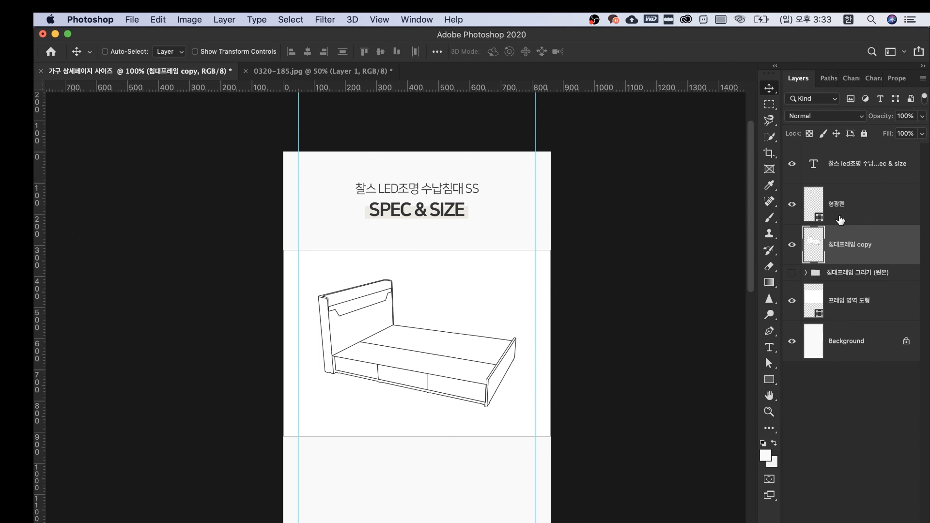
Step: Set up the Line tool with start and end arrowheads, 300% width, 430% length and a 2 px line weight
left_click(712, 521)
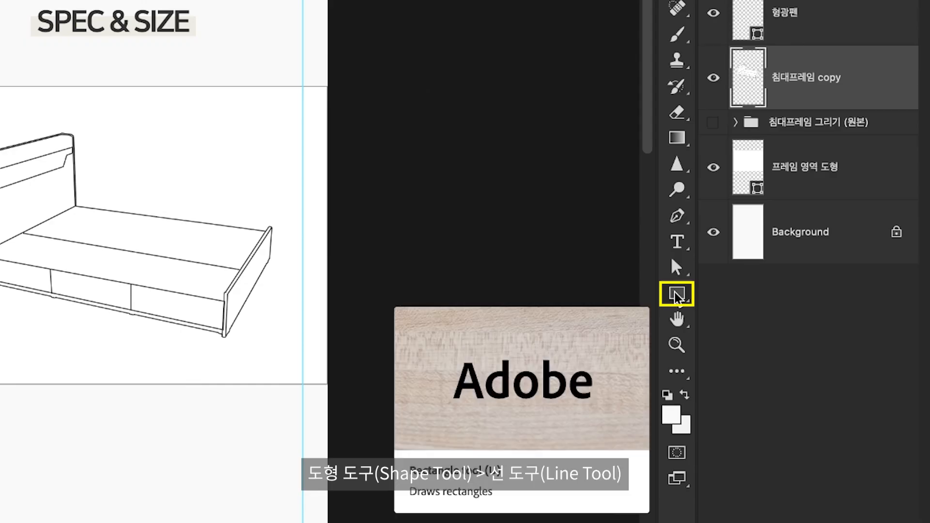
right_click(677, 295)
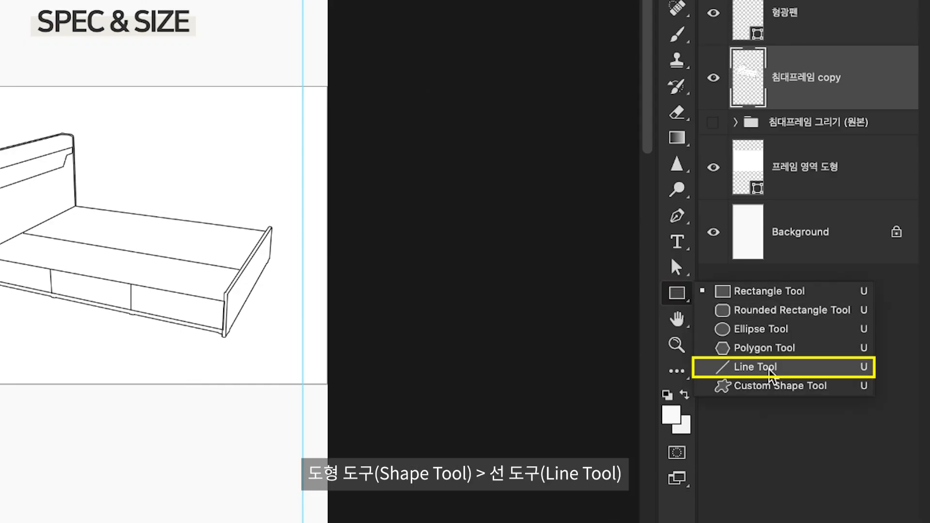
left_click(772, 369)
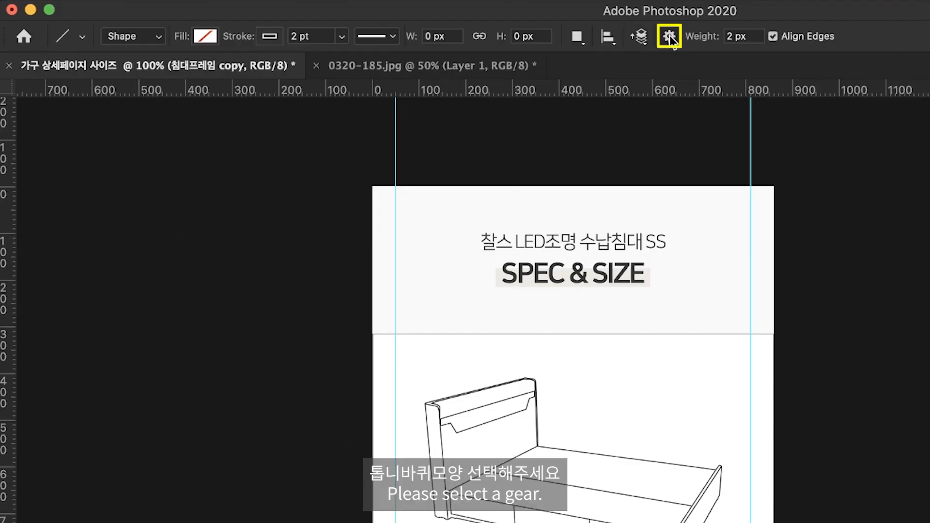
left_click(670, 37)
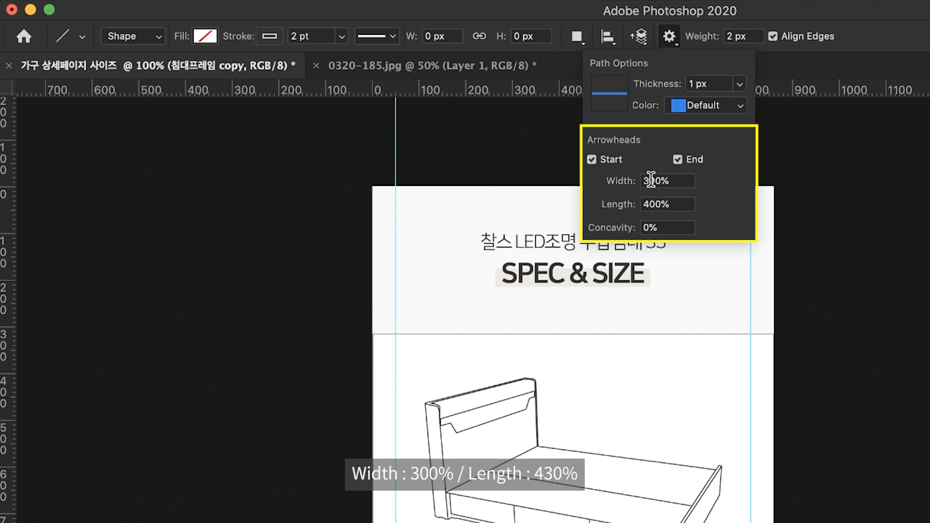
left_click_drag(669, 180, 639, 197)
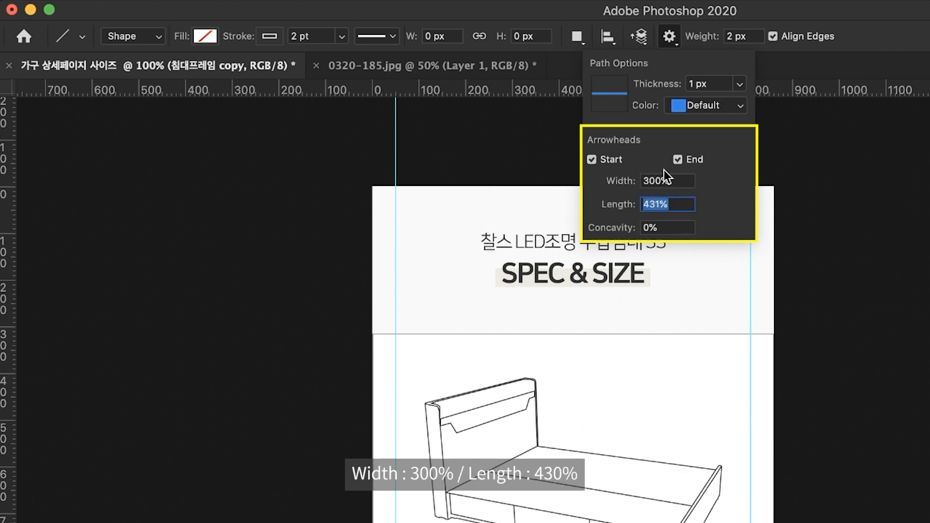
type("4")
key("Return")
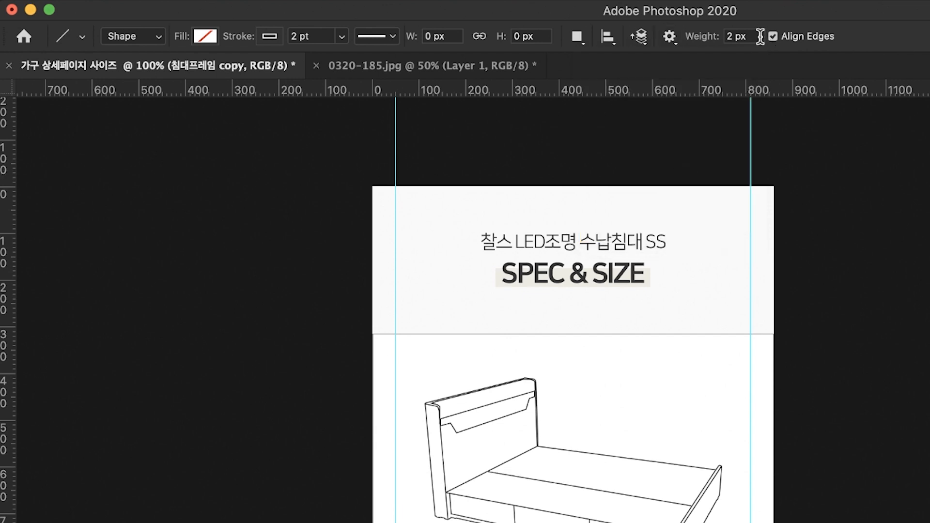
left_click_drag(758, 36, 726, 36)
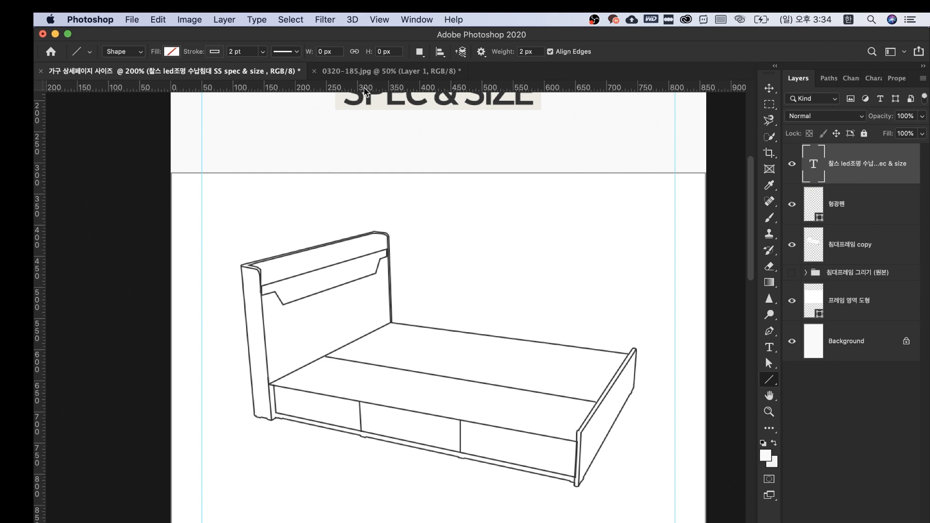
Step: Add horizontal guides at the headboard's upper corner and foot, and draw a double-headed vertical arrow about 246 px tall beside it
left_click_drag(367, 89, 321, 265)
mouse_move(484, 83)
left_mouse_down()
mouse_move(457, 336)
mouse_move(434, 435)
mouse_move(439, 418)
left_mouse_up()
left_click_drag(225, 266, 218, 415)
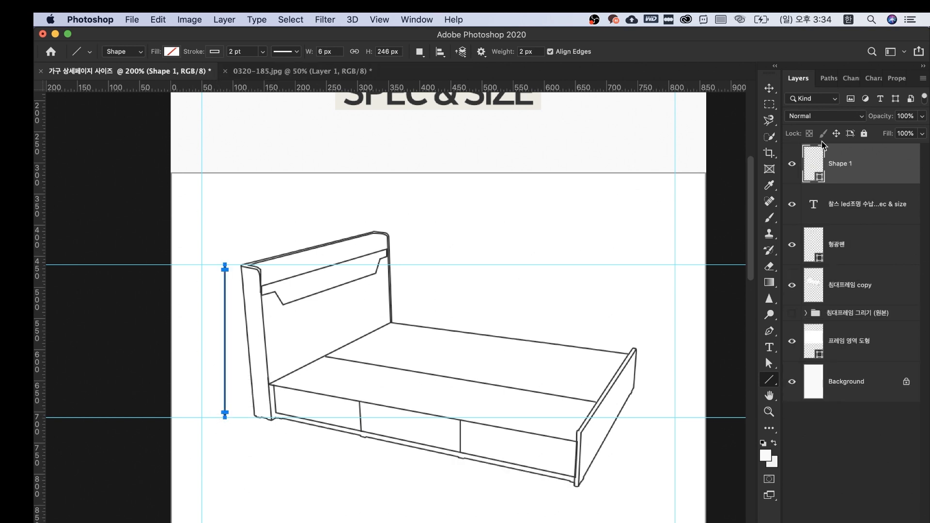
left_click(821, 203)
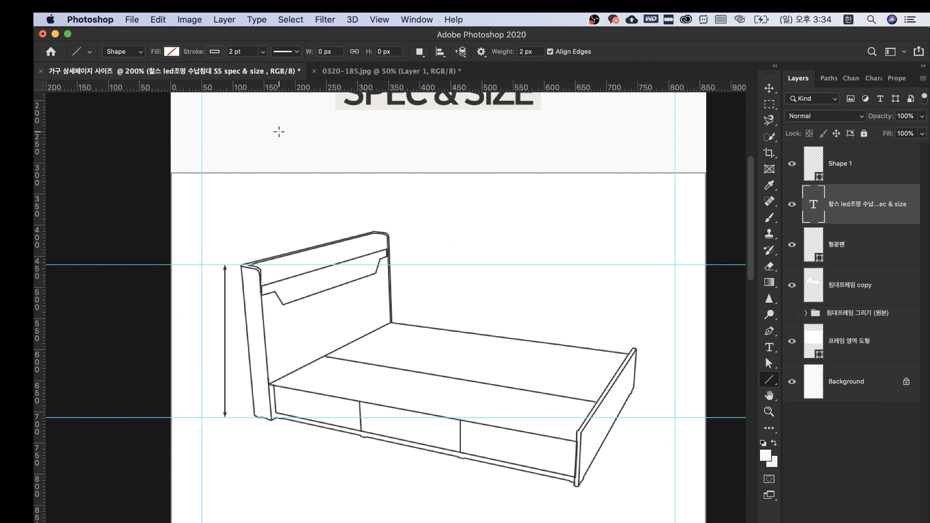
Step: Set guides at the bed's lowest corner and the headboard's foot, and draw a double-headed arrow about 511 by 105 px along the drawer side
key("super+minus")
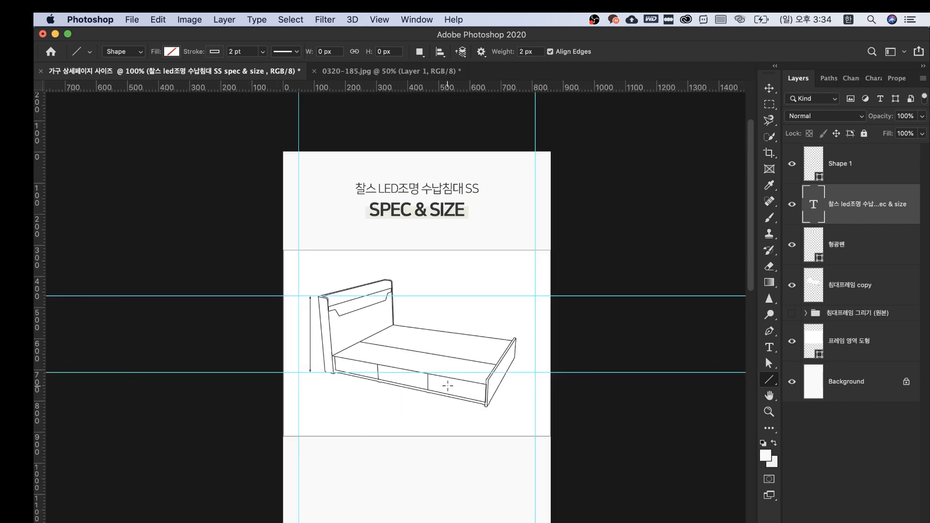
key("v")
left_click_drag(510, 373, 509, 407)
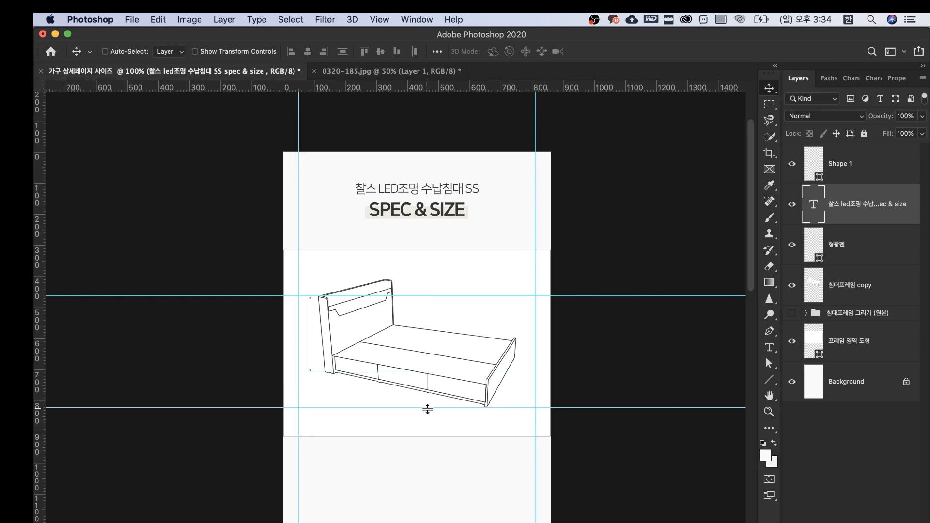
key("super+equal")
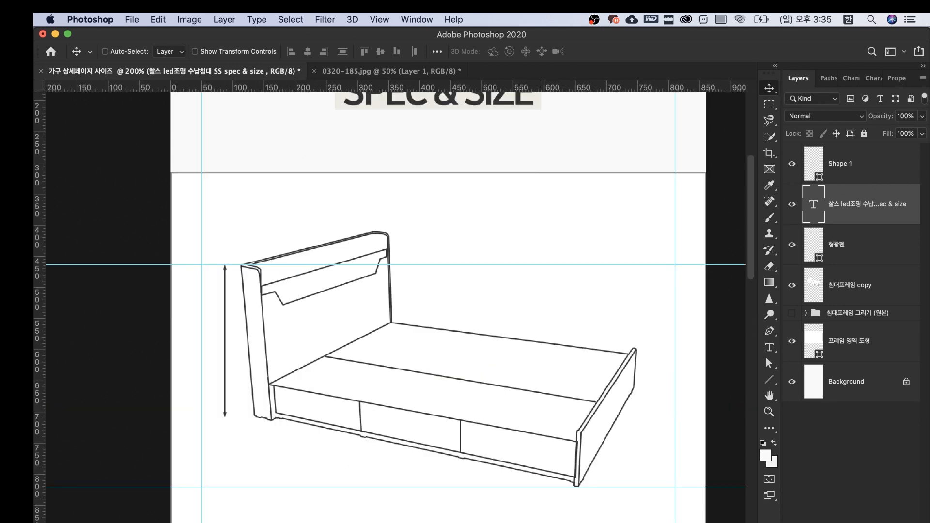
left_click_drag(38, 312, 240, 322)
left_click_drag(241, 324, 572, 493)
left_click(767, 379)
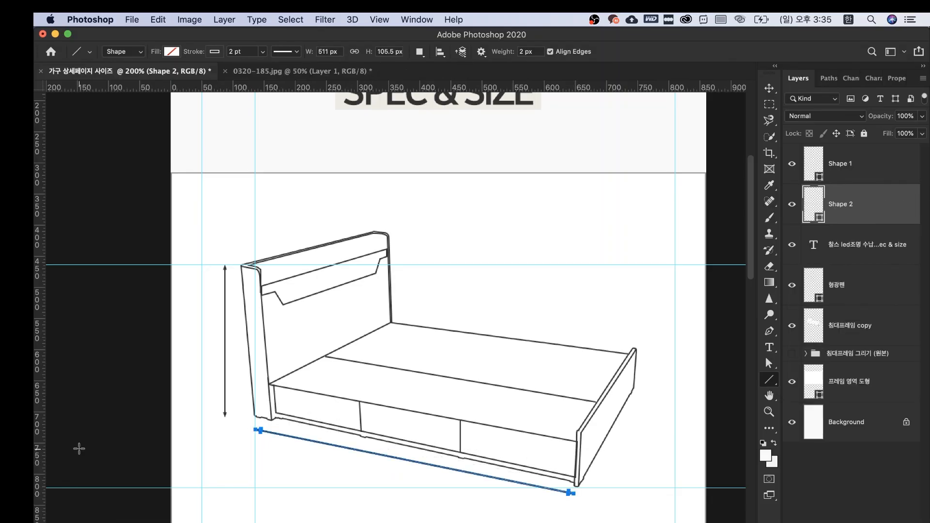
Step: Move the upper guide to the footboard's far lower corner, draw a double-headed diagonal arrow parallel to the footboard, and hide the guides
key("v")
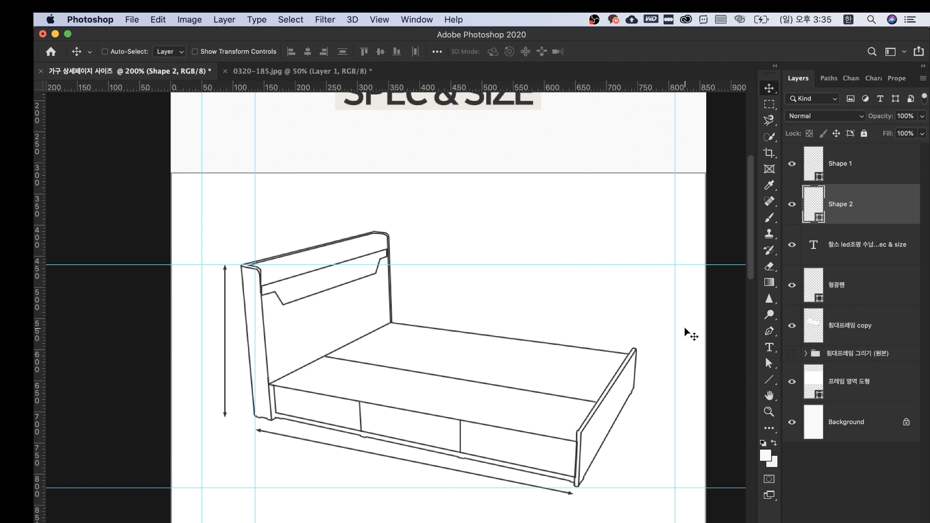
left_click_drag(640, 263, 660, 387)
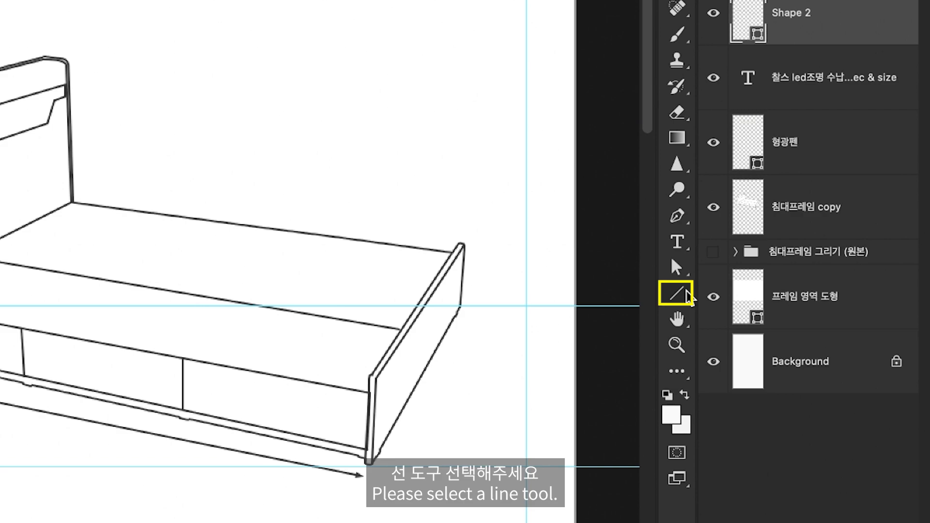
left_click(773, 381)
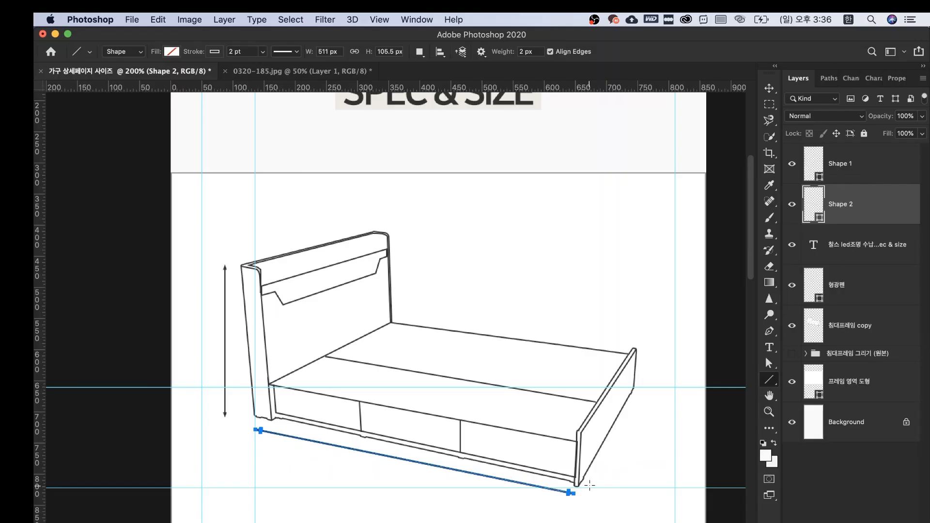
left_click_drag(390, 464, 437, 392)
left_click_drag(621, 440, 644, 388)
left_click(830, 259)
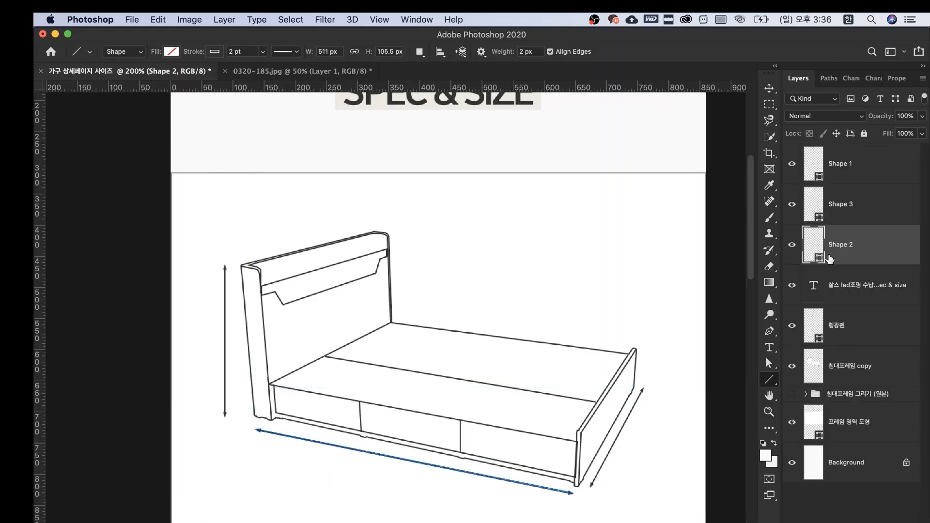
Step: Check the height and footboard arrows by toggling the visibility of the Shape 1 and Shape 3 layers
key("super+minus")
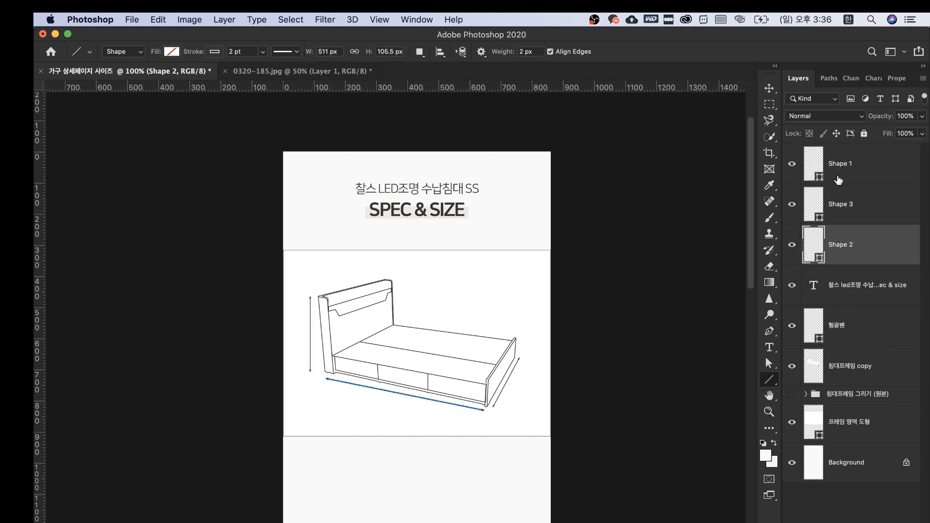
left_click(792, 163)
left_click(792, 164)
left_click(792, 204)
left_click(792, 203)
Step: Warp the 침대프레임 copy layer by pulling its upper corners and upper edge slightly down and its lower corners slightly up
key("super+equal")
scroll(395, 409, "down", 2)
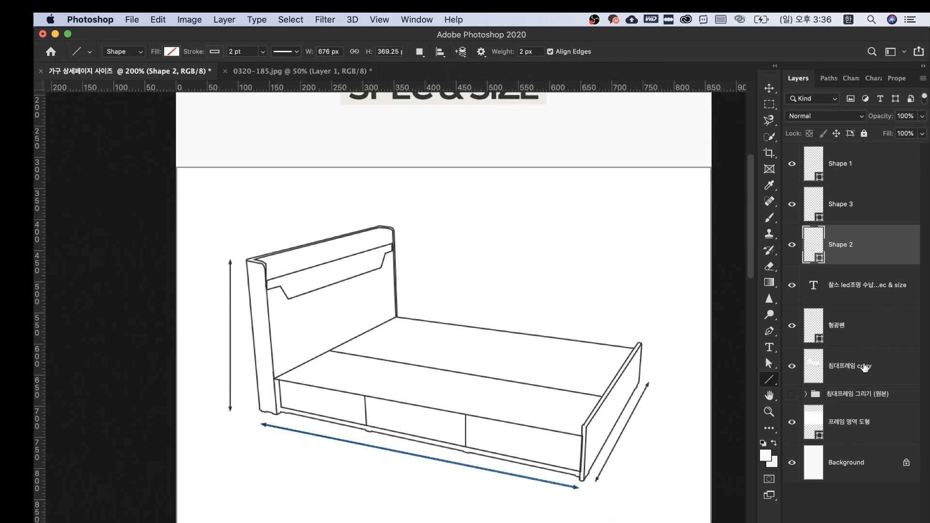
left_click(870, 377)
left_click(791, 369)
left_click(791, 370)
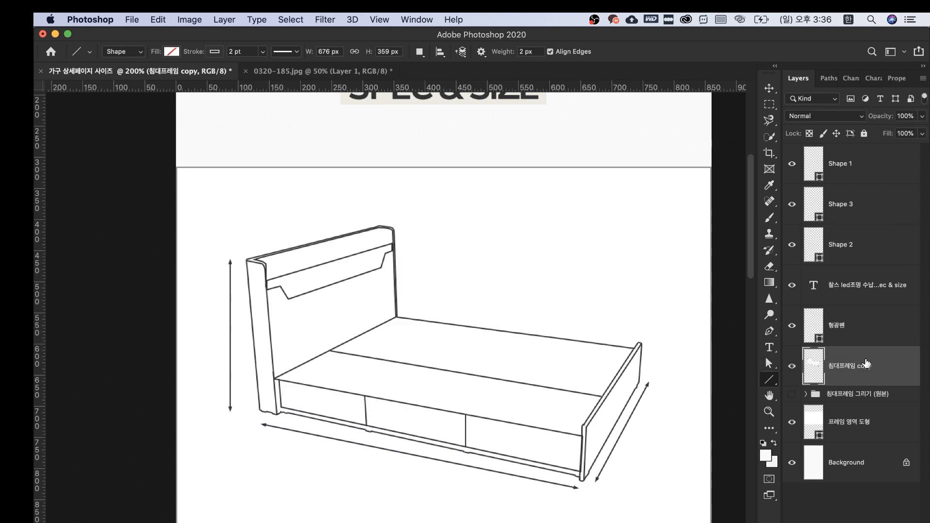
key("super+t")
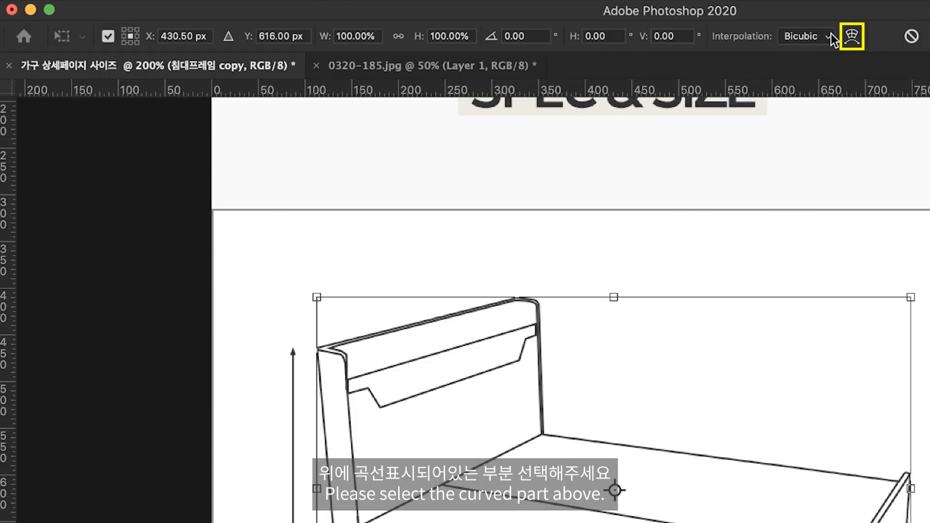
left_click(851, 37)
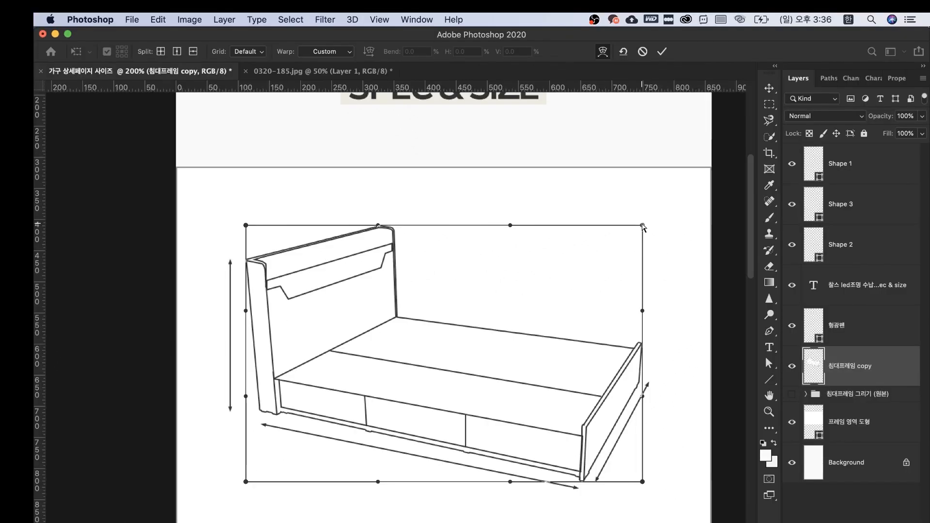
left_click_drag(912, 296, 918, 309)
left_click_drag(647, 235, 649, 252)
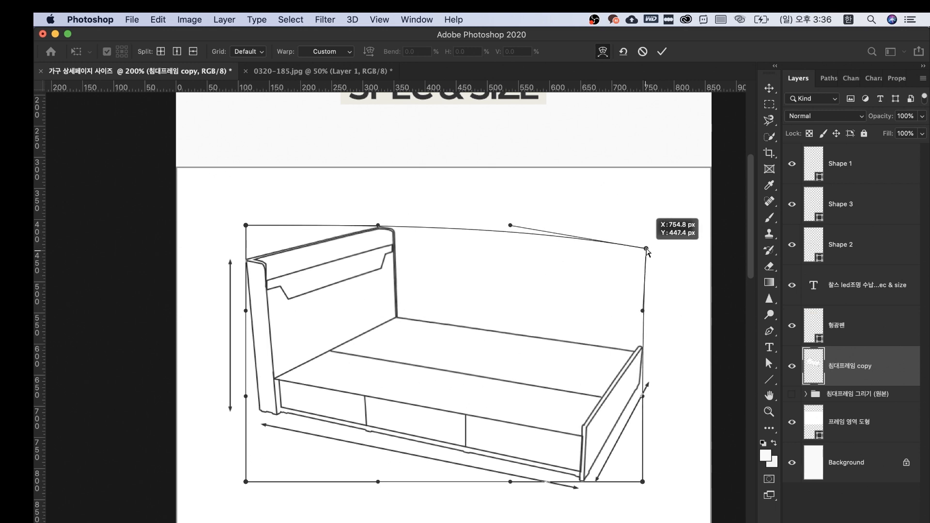
left_click_drag(510, 225, 508, 243)
left_click_drag(246, 481, 239, 478)
left_click_drag(245, 226, 249, 234)
left_click_drag(642, 482, 639, 476)
key("Return")
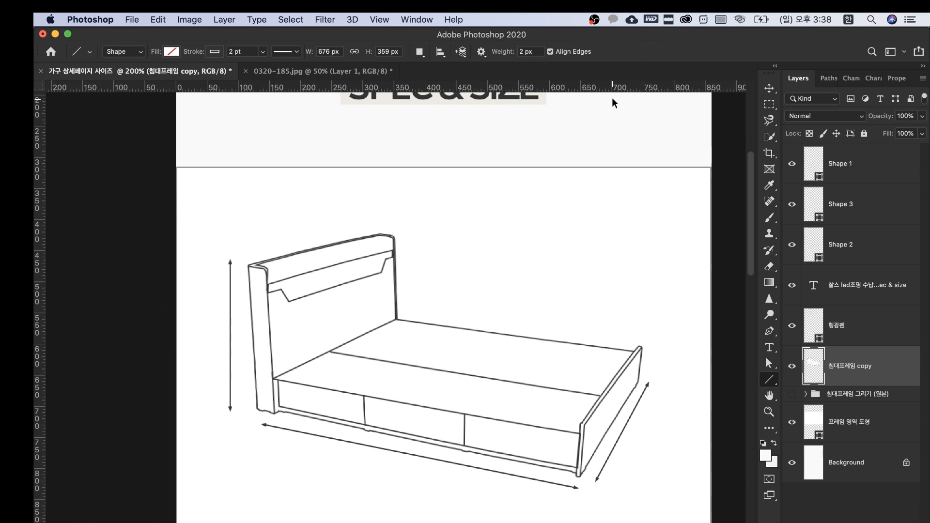
key("super+minus")
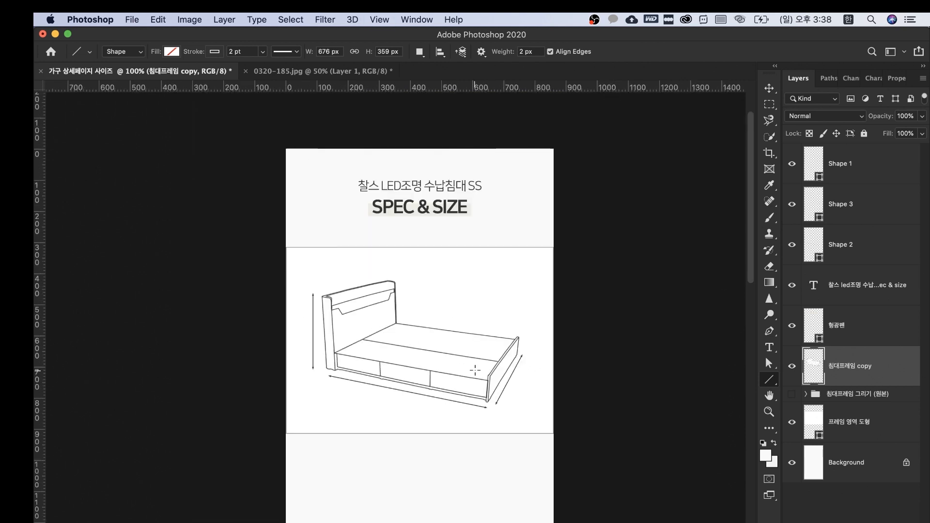
Step: Rotate the drawer-side arrow on the Shape 2 layer by 0.26° and scale it to about 103.27%, extending it toward the headboard
key("super+equal")
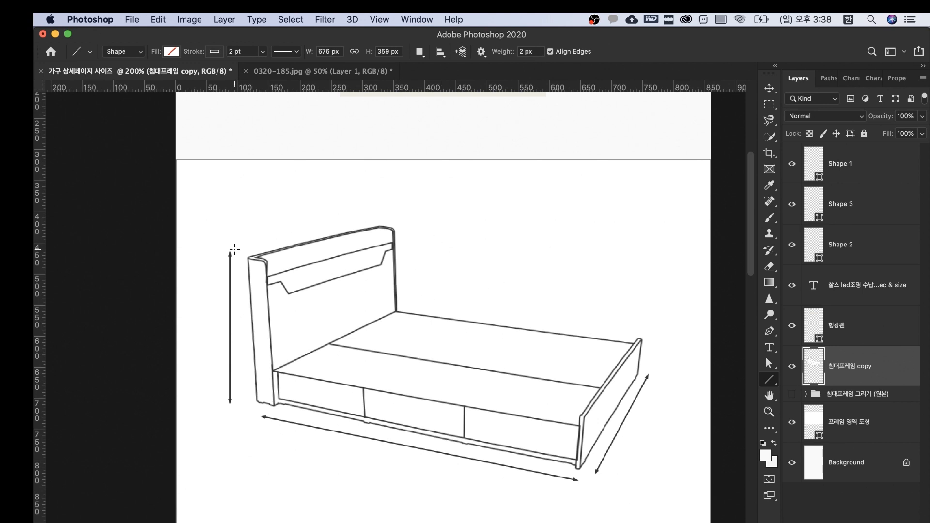
left_click(880, 256)
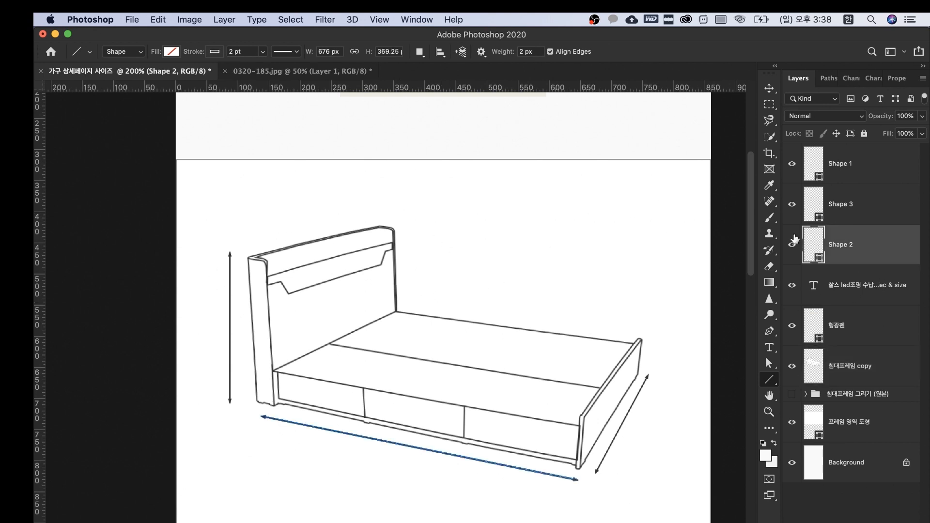
key("super+t")
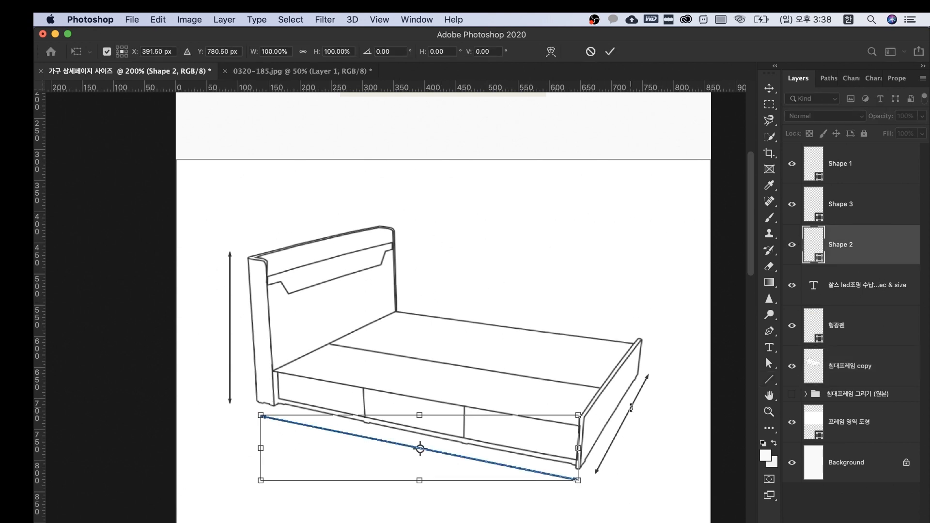
left_click_drag(596, 391, 597, 395)
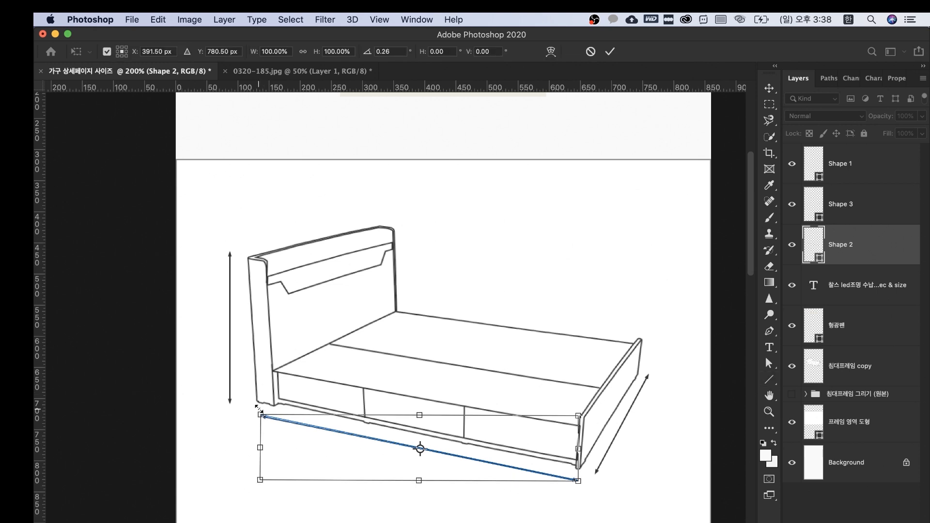
left_click_drag(261, 415, 251, 410)
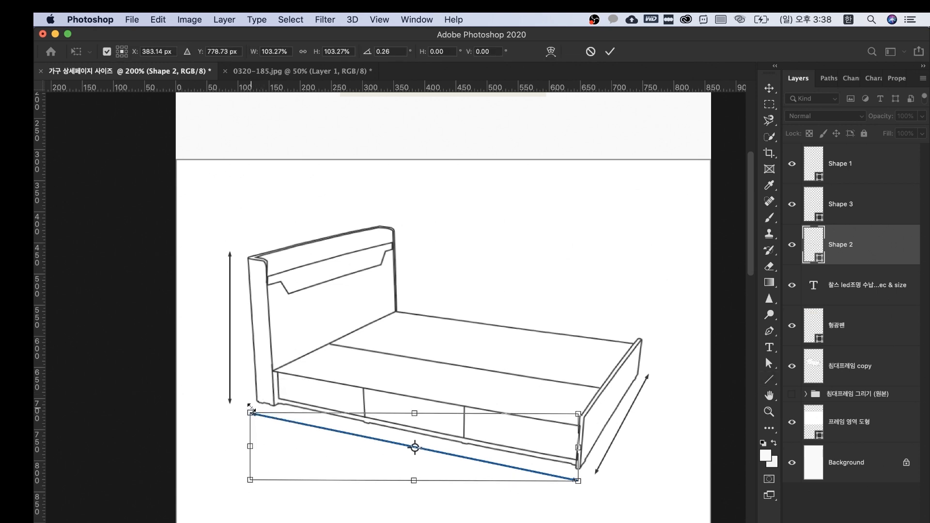
key("Return")
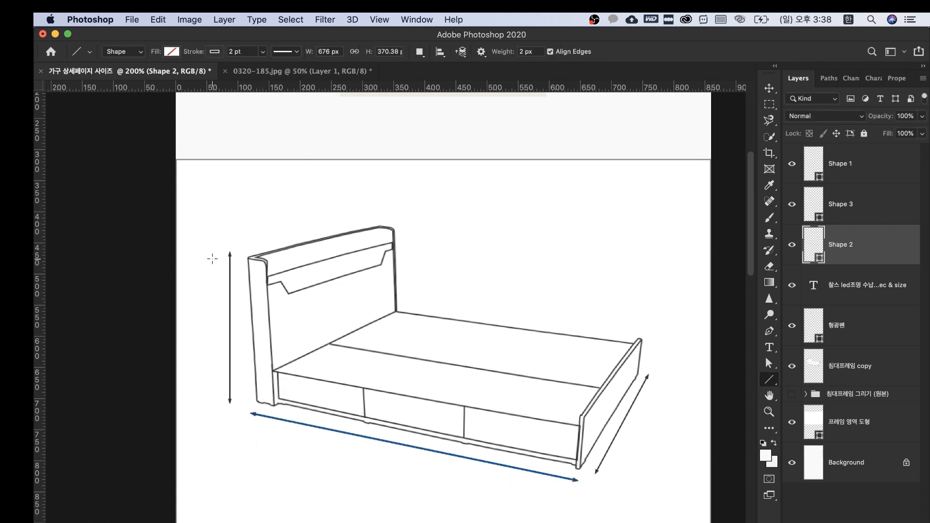
Step: Tilt the height arrow on the Shape 1 layer parallel to the headboard's side and shift it slightly down toward the headboard
left_click(918, 165)
key("super+t")
left_click_drag(274, 226, 275, 212)
key("Return")
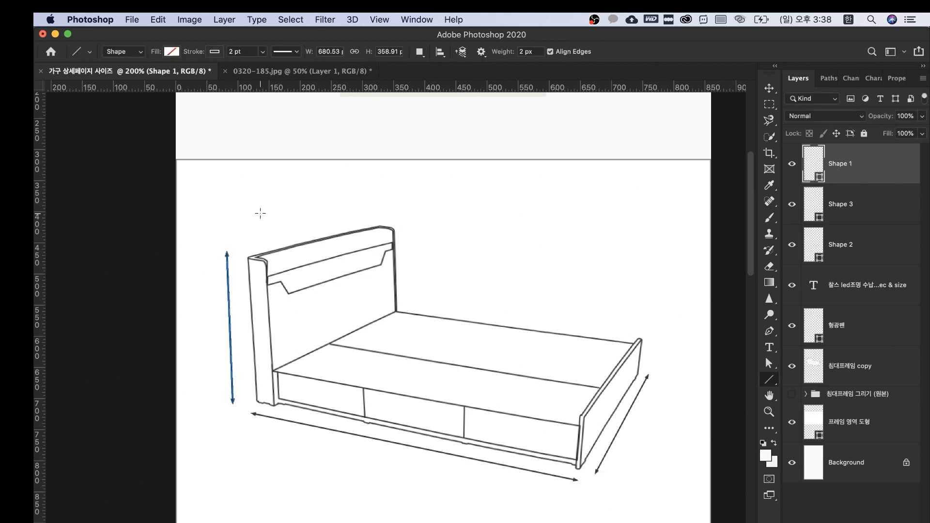
key("v")
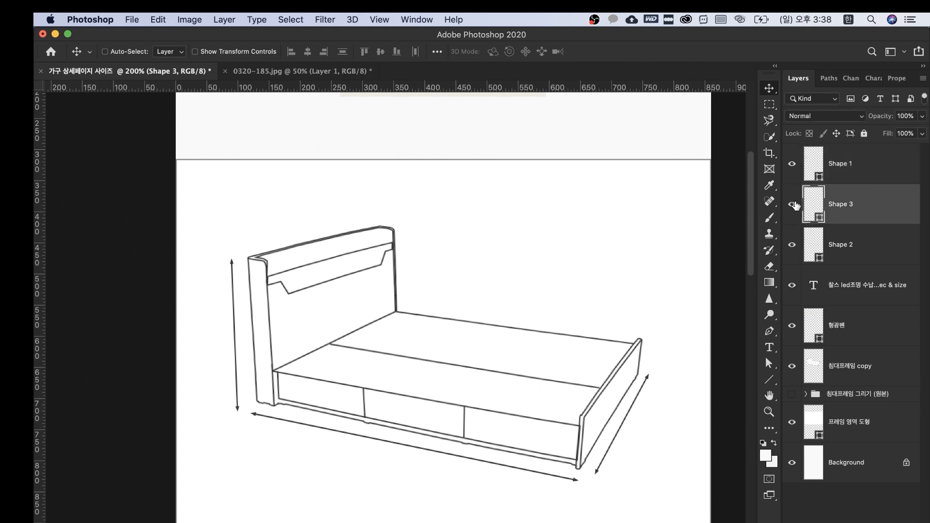
Step: Rotate the footboard arrow on the Shape 3 layer by about 4.83°, enlarge it slightly beyond 107%, and nudge it parallel to the footboard
key("super+t")
left_click_drag(669, 337, 641, 391)
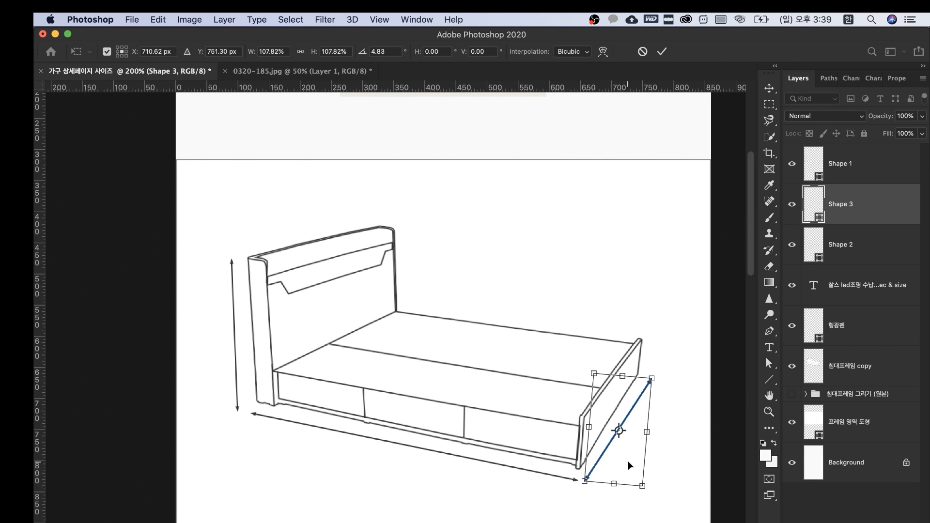
key("Down")
key("Left")
key("Up")
left_click_drag(651, 379, 654, 374)
key("Return")
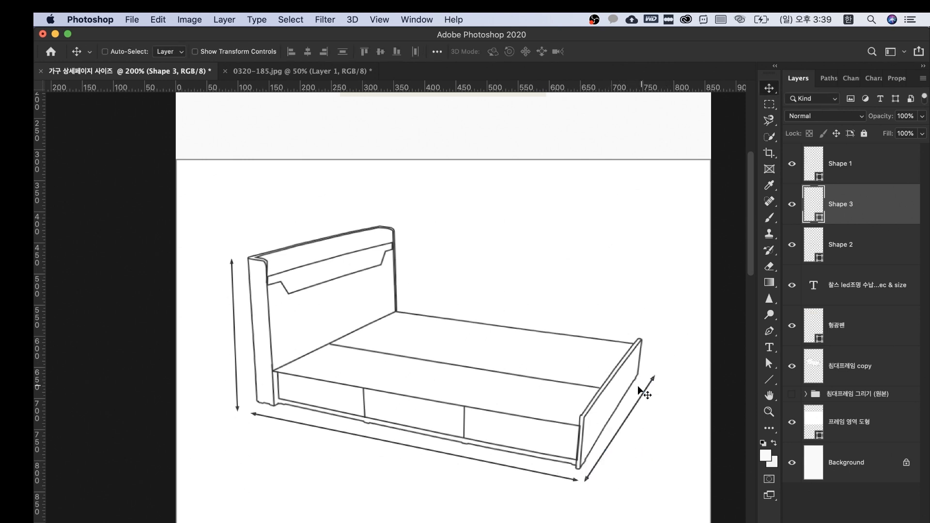
Step: Nudge the bed drawing on the 침대프레임 copy layer slightly upward to leave more space above the dimension arrows
key("super+minus")
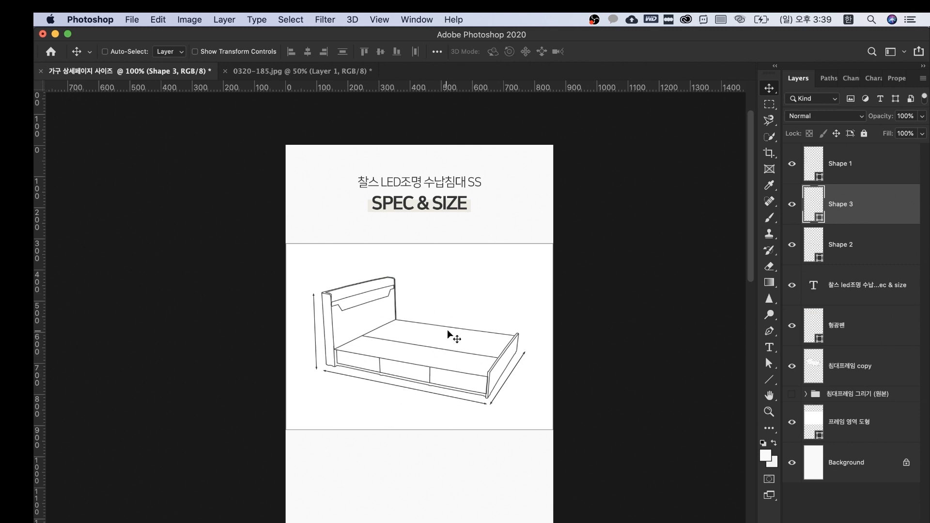
left_click(864, 371)
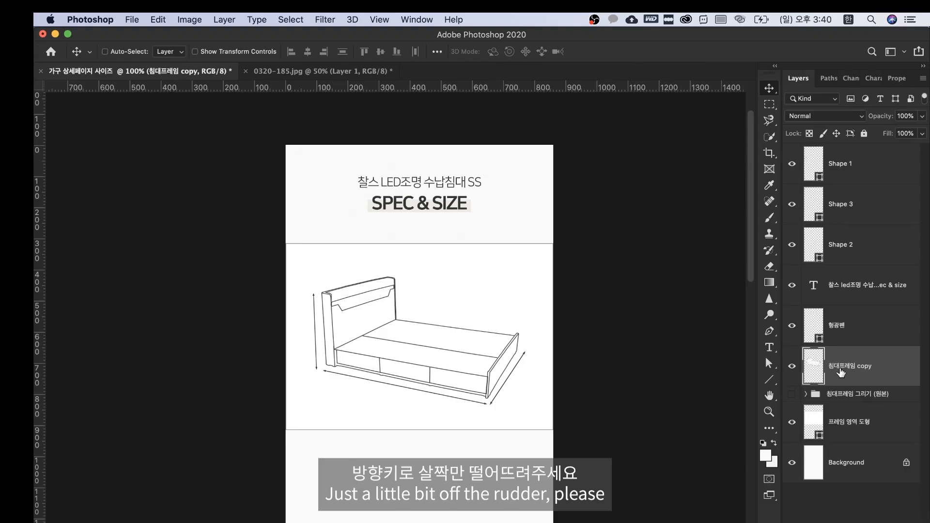
key("Up")
key("Up")
key("Up")
key("Up")
key("Up")
key("Up")
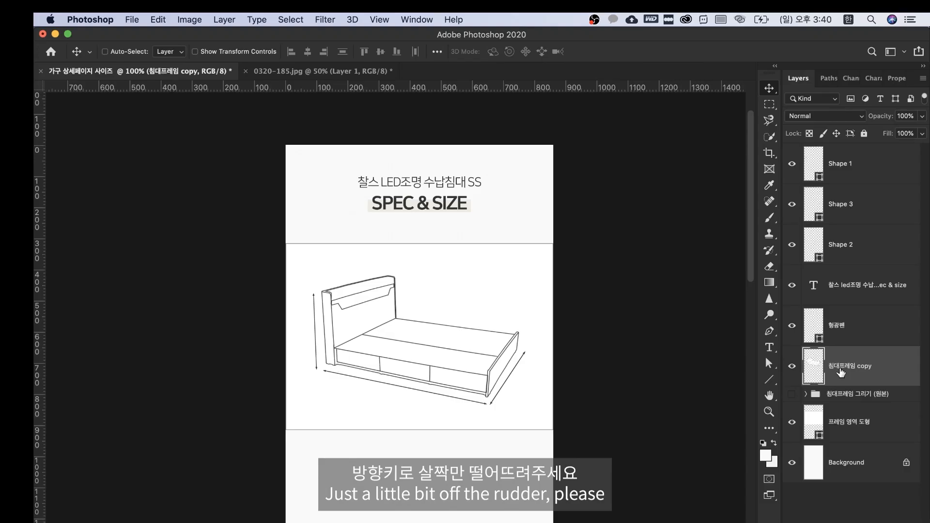
key("Up")
key("Up")
key("Up")
key("Up")
key("Up")
key("Up")
key("Up")
key("Up")
key("Up")
key("Up")
key("Up")
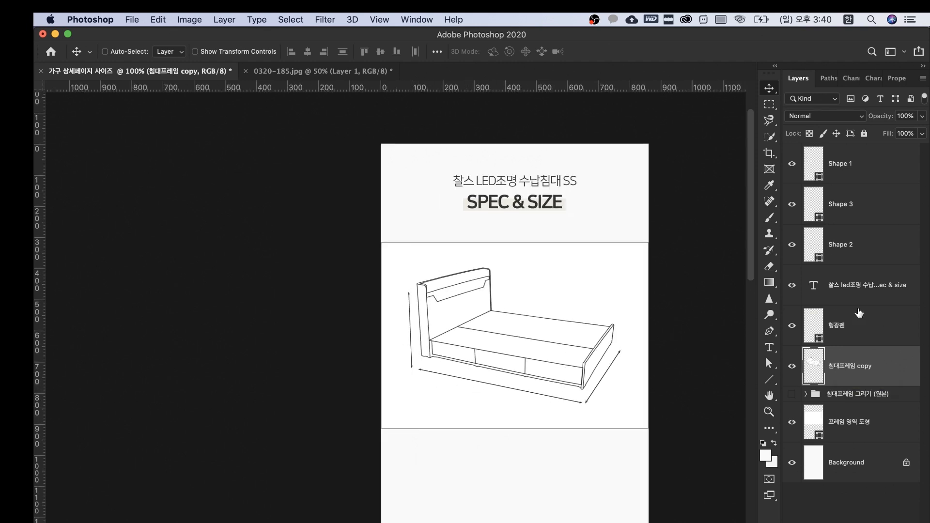
Step: Copy the dimensions from the Word document and paste them into Photoshop as separate text layers H1014mm, W12170mm and D1126mm below the frame
key("super+Tab")
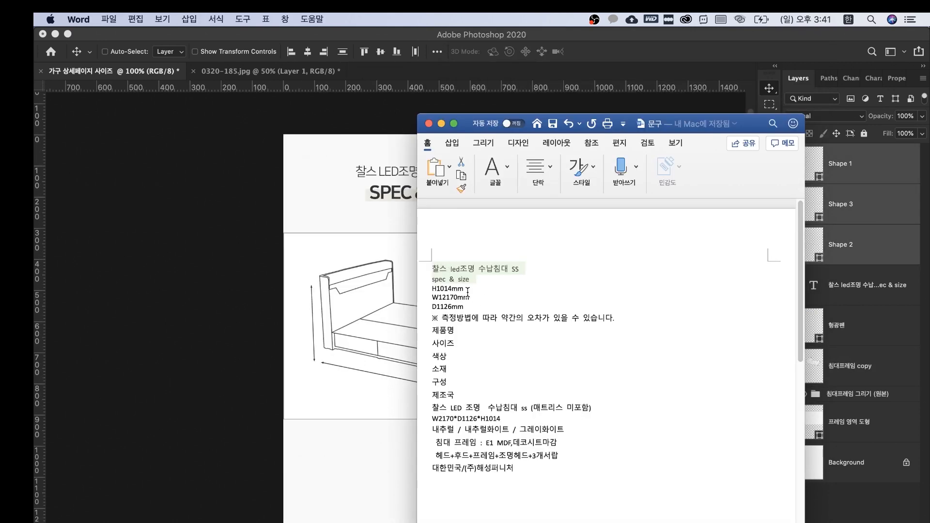
left_click_drag(466, 291, 445, 291)
left_click(418, 431)
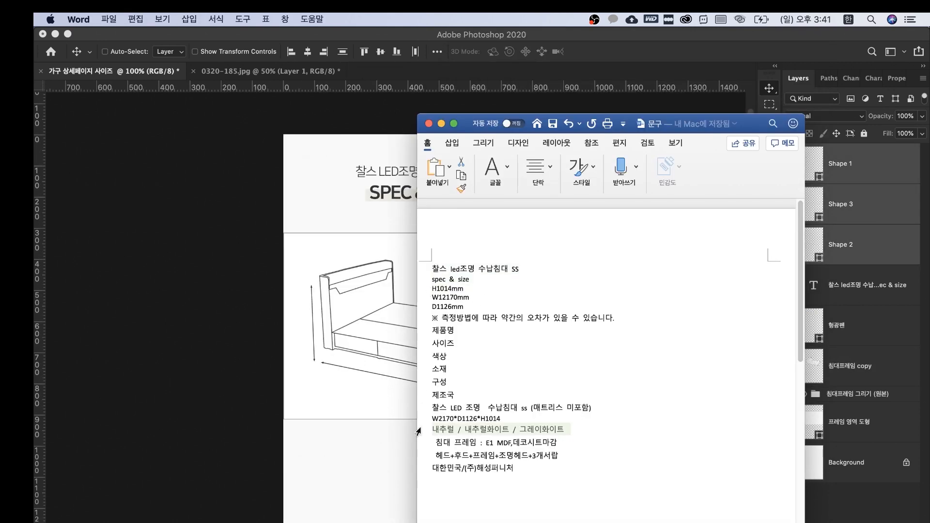
key("super+c")
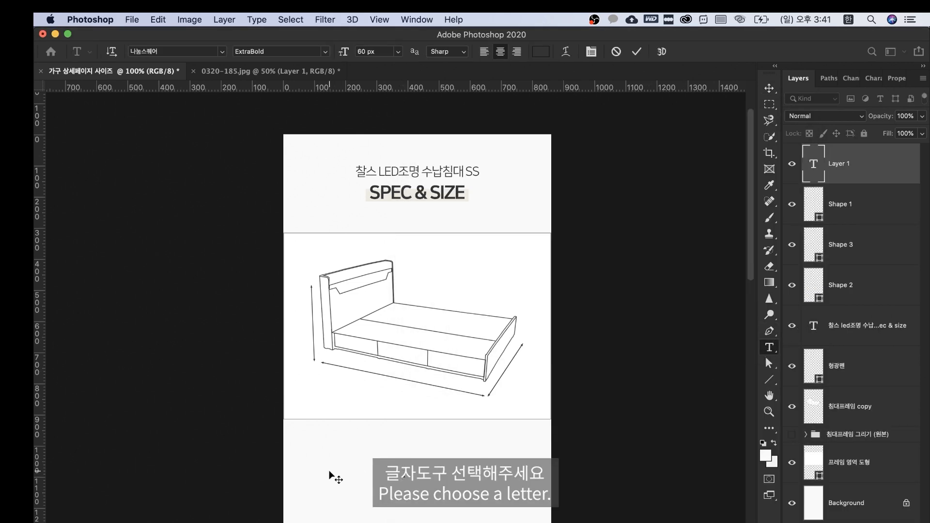
key("super+v")
key("super+Return")
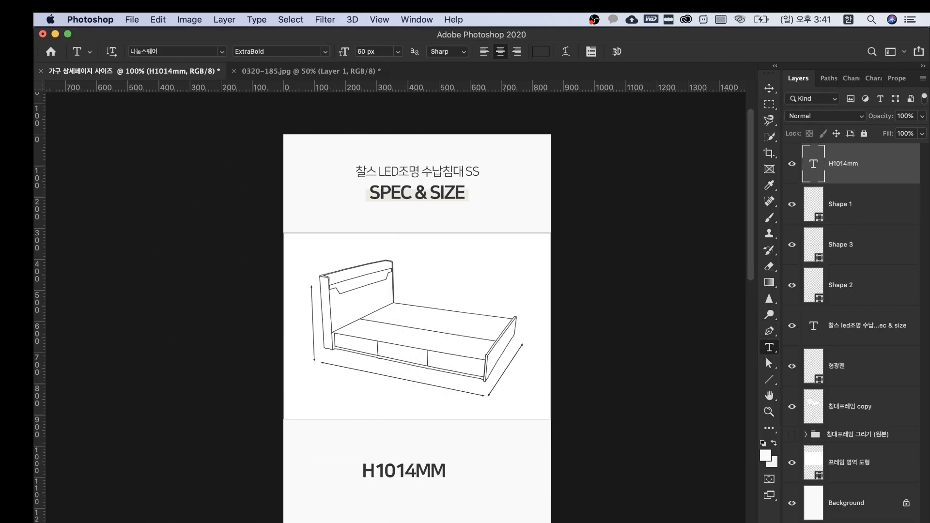
left_click(470, 513)
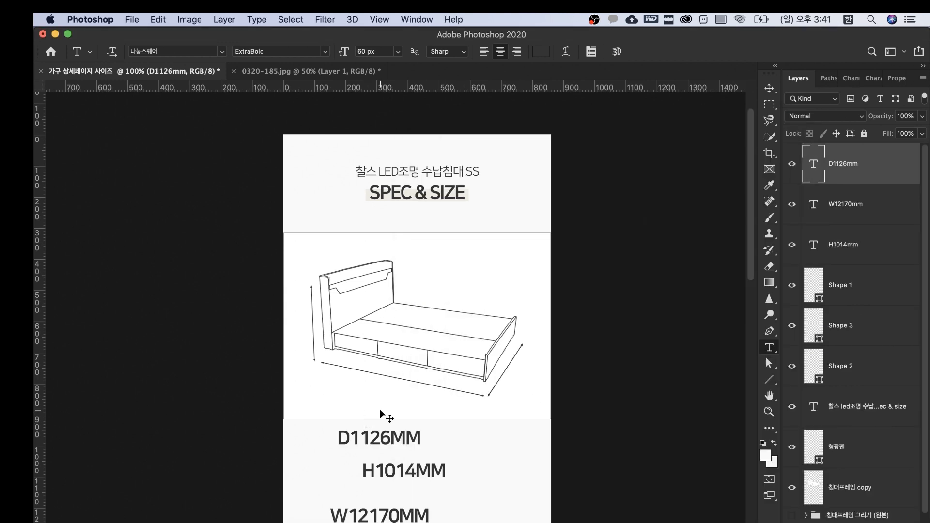
Step: Set the font weight of the D1126mm text to Regular
scroll(380, 407, "up", 3)
left_click_drag(370, 380, 368, 270)
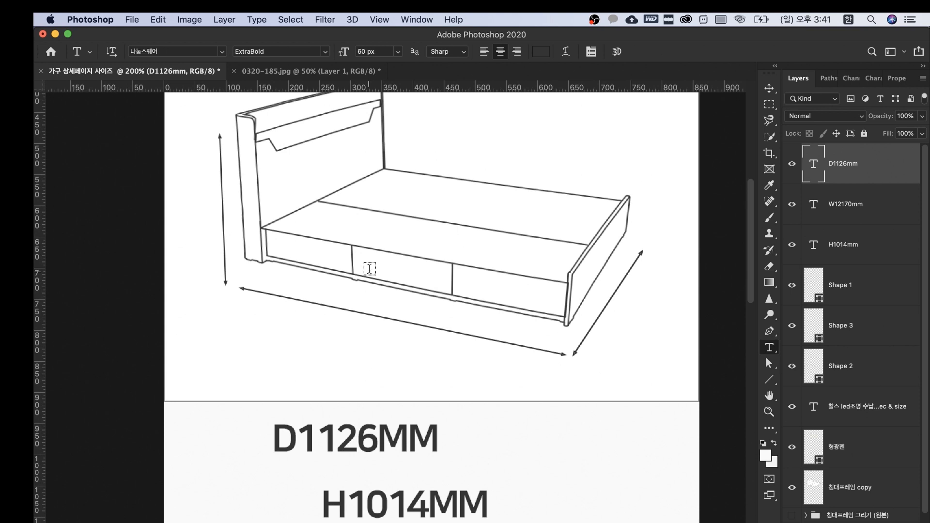
left_click_drag(277, 440, 476, 437)
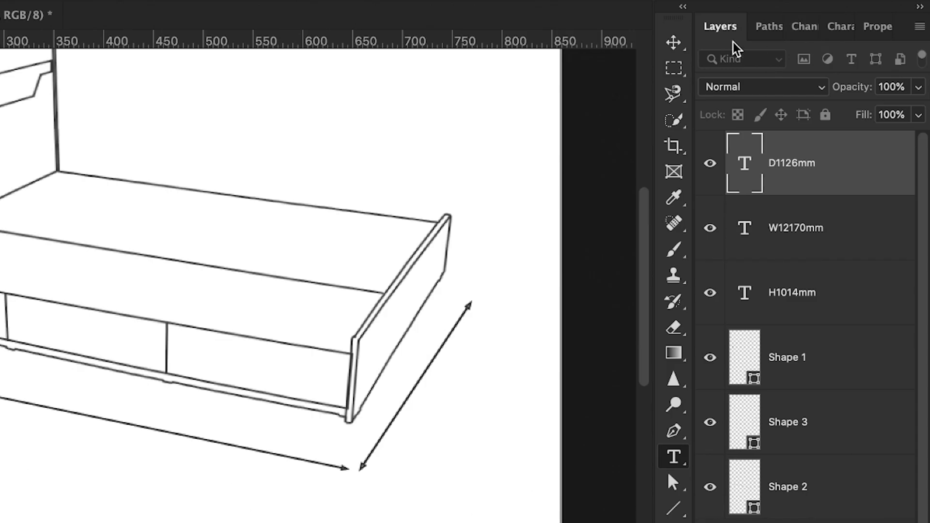
left_click(836, 77)
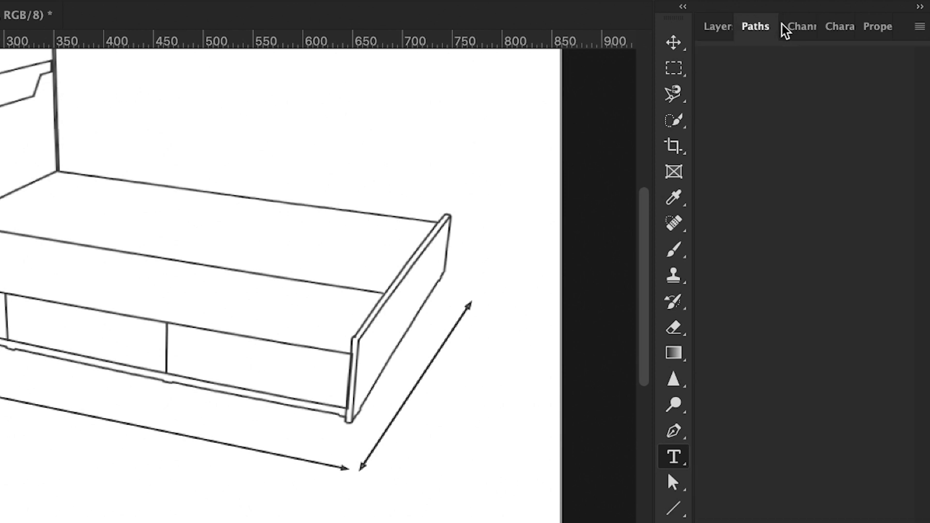
left_click(827, 26)
left_click(917, 63)
left_click(918, 54)
left_click(919, 64)
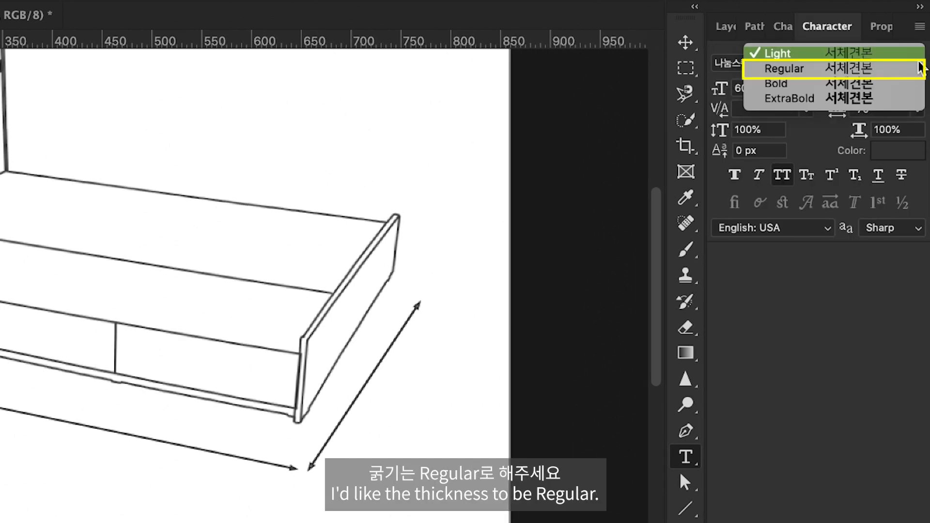
left_click(863, 68)
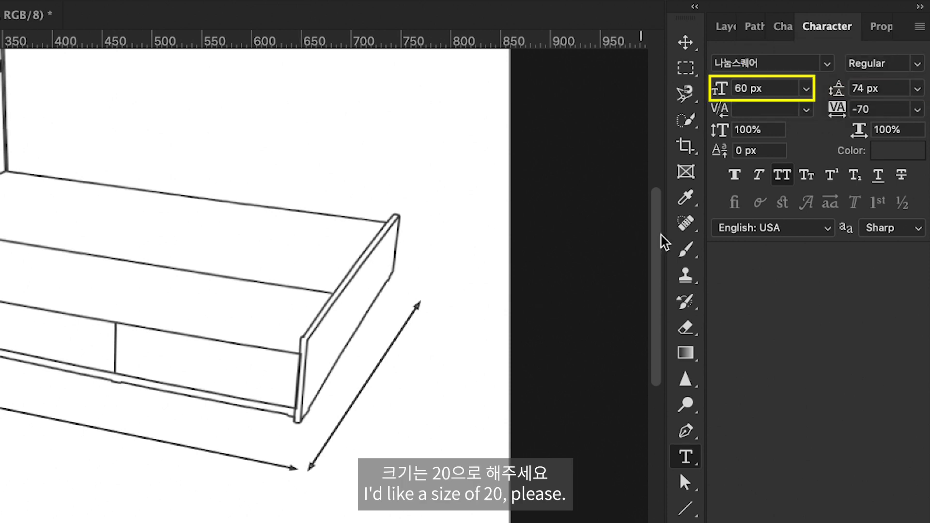
Step: Set the D1126mm text size to 20 px and keep its tracking at -70
left_click(768, 90)
type("20")
key("Return")
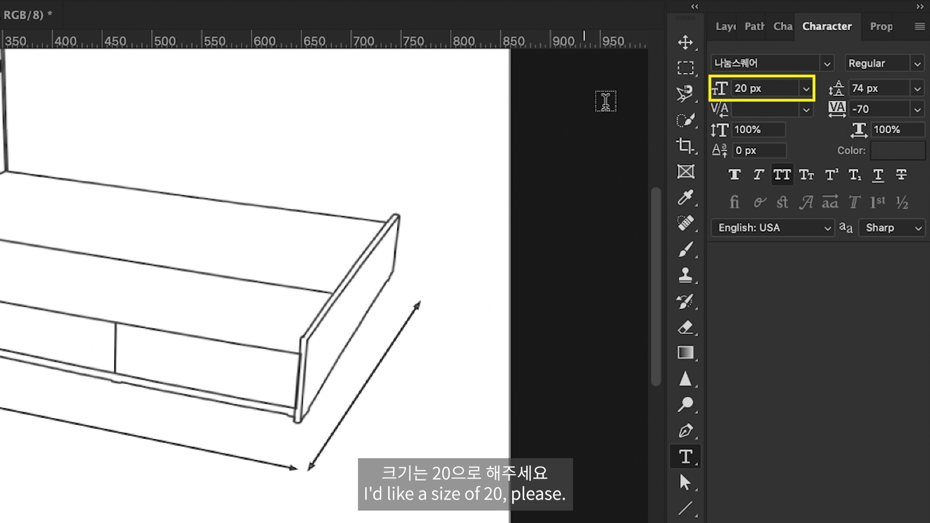
left_click(880, 107)
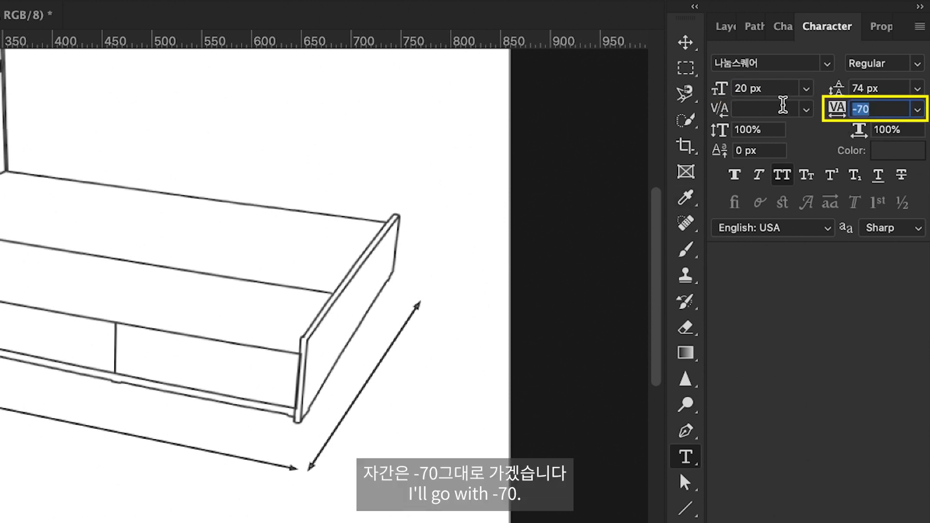
key("Return")
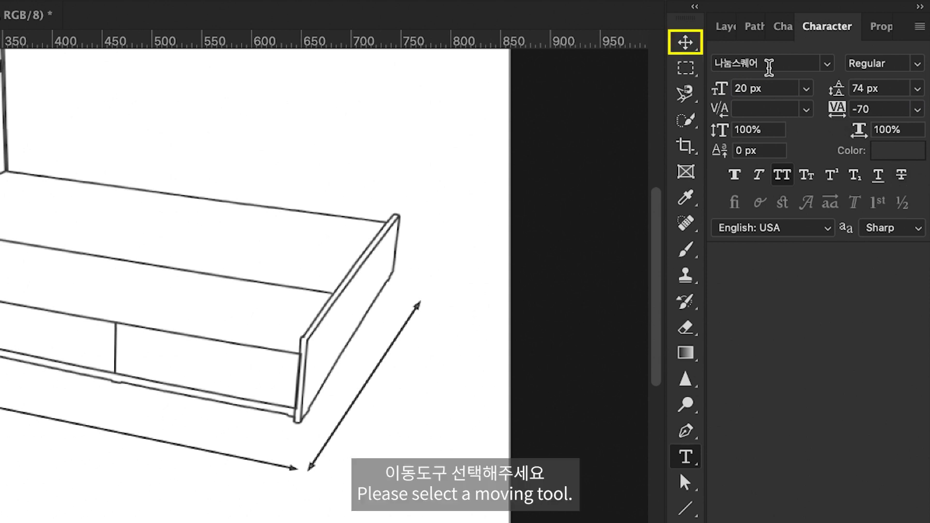
Step: Move the D1126mm label onto the footboard arrow and toggle the Shape 3 layer's visibility to identify that arrow
left_click(692, 43)
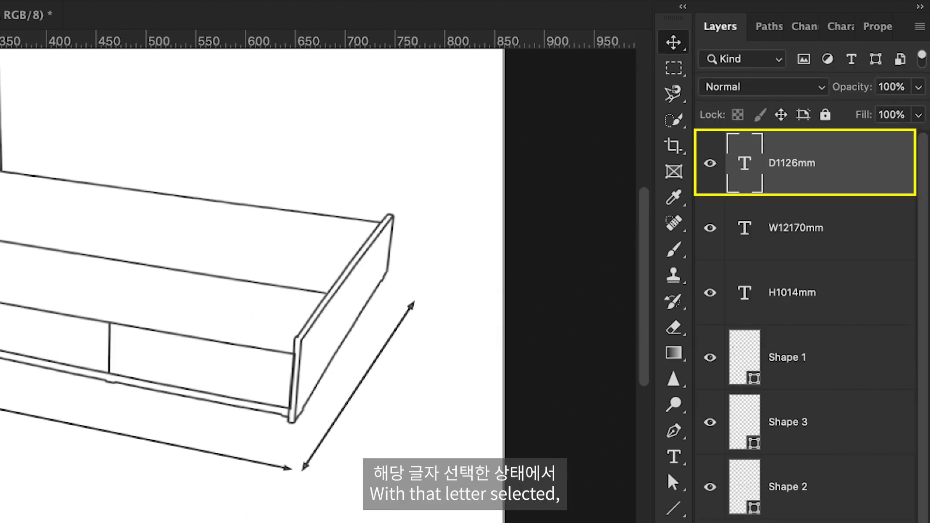
left_click_drag(347, 453, 599, 309)
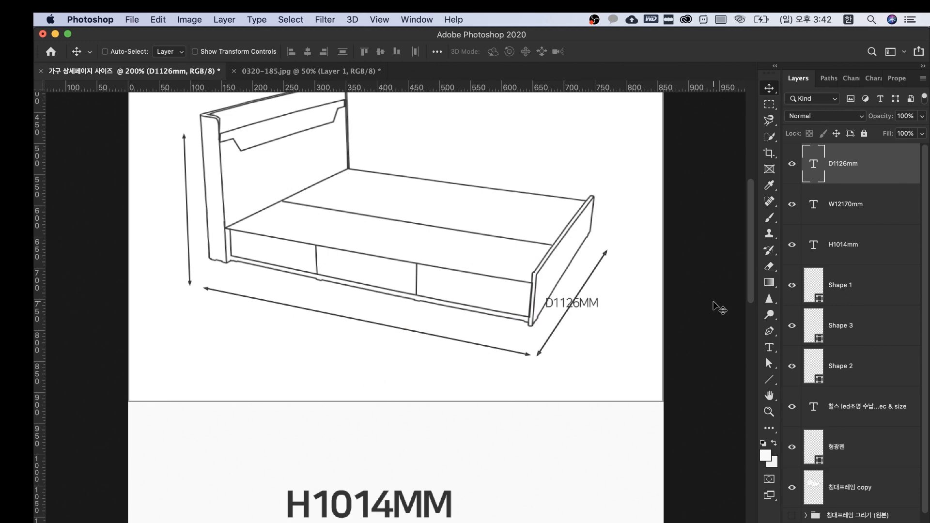
left_click(849, 357)
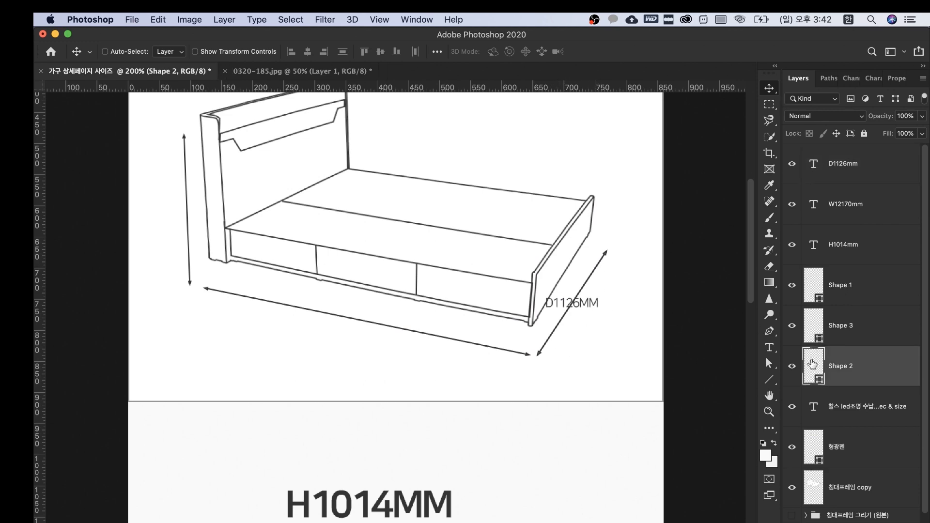
left_click(711, 426)
left_click(714, 426)
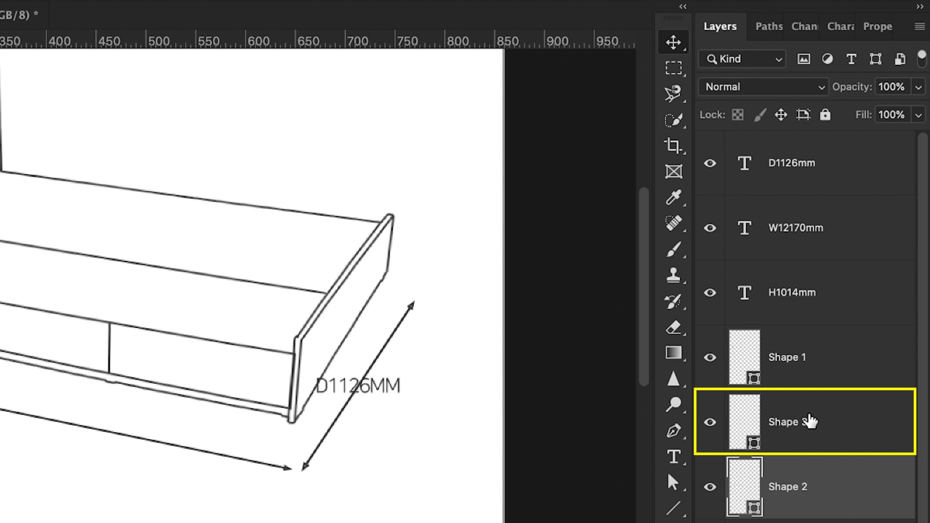
Step: Copy the D1126mm label text and rename the Shape 3 arrow layer as D1126mm 직선
left_click(786, 169)
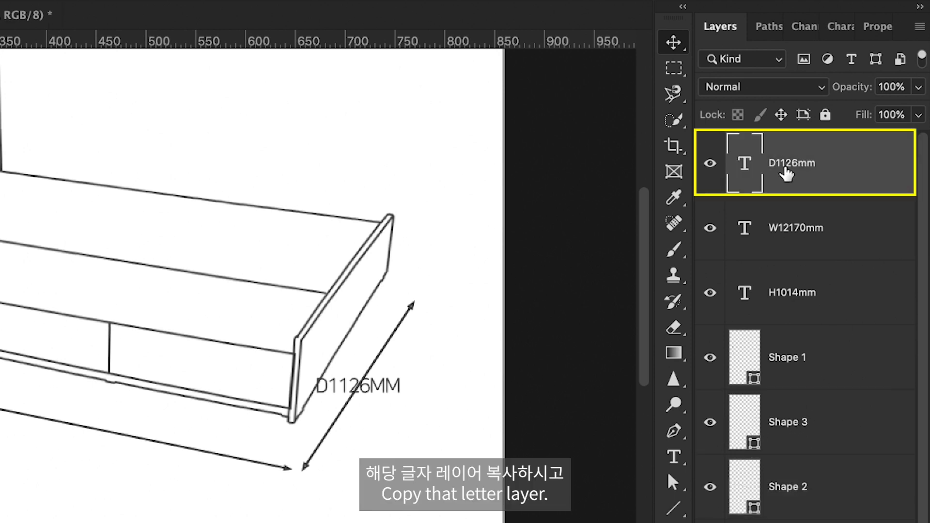
double_click(744, 164)
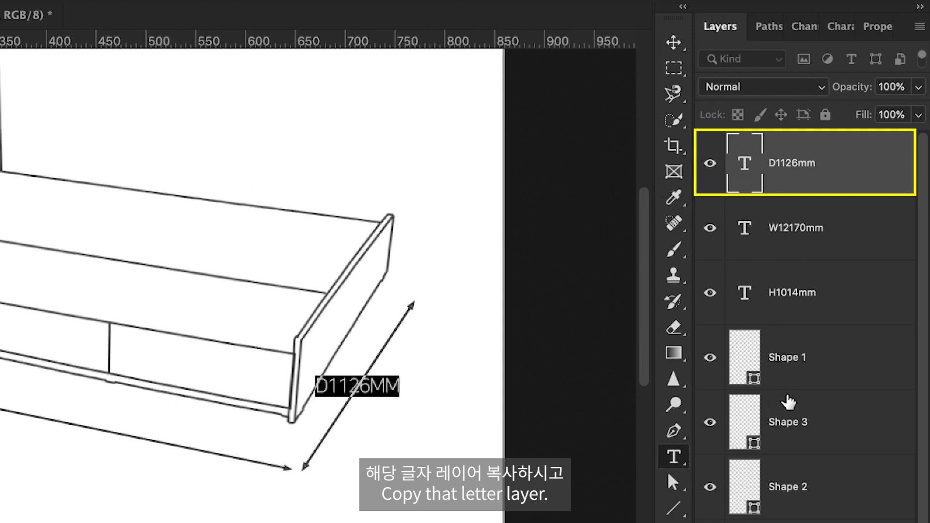
left_click(786, 420)
left_click(709, 422)
left_click(710, 422)
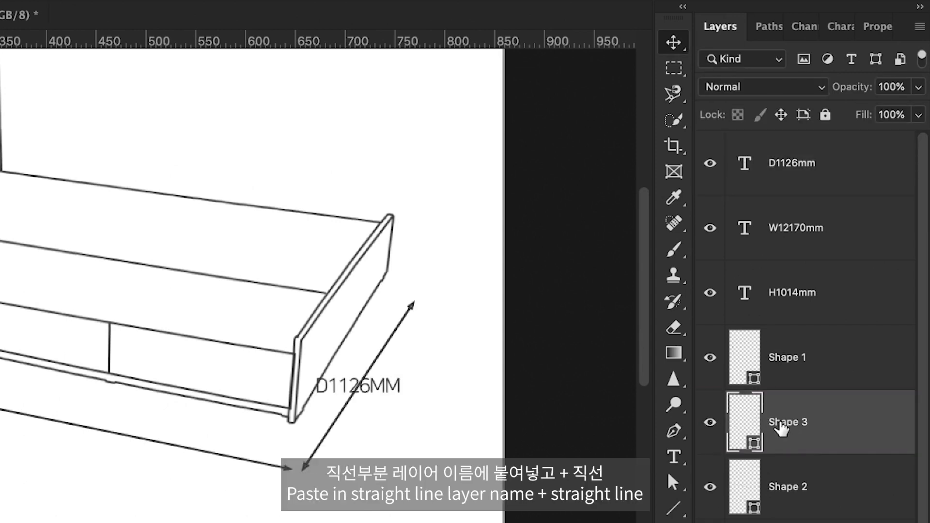
double_click(780, 422)
type("D1126mm")
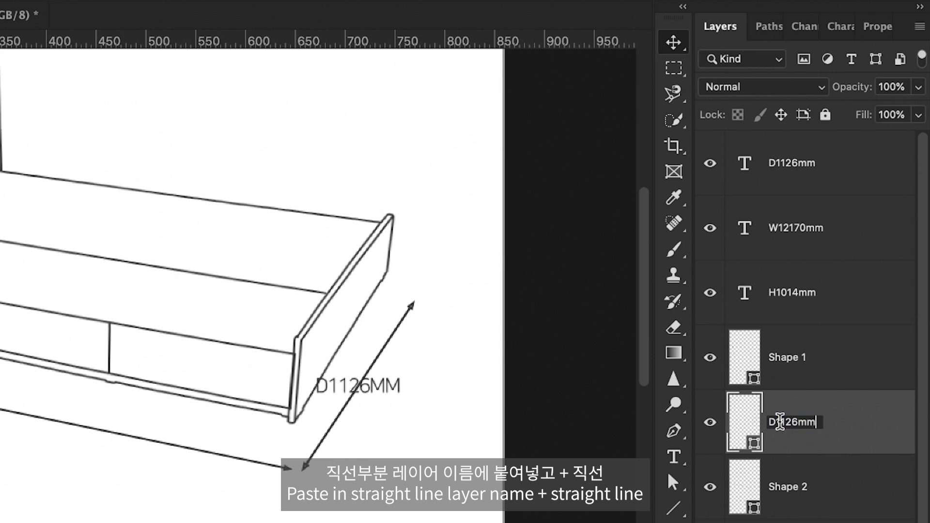
type("직선")
key("Return")
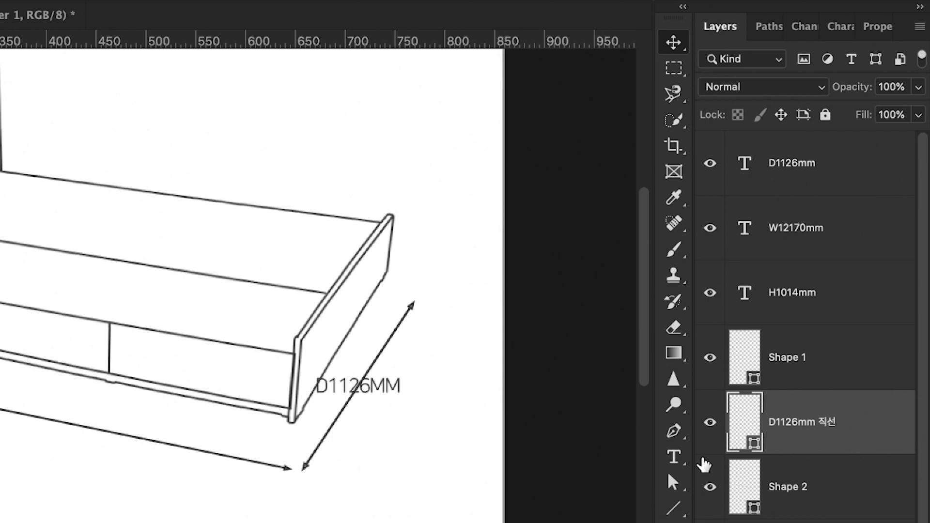
Step: Rotate the D1126mm label by -60° so it runs along the depth arrow
left_click(785, 183)
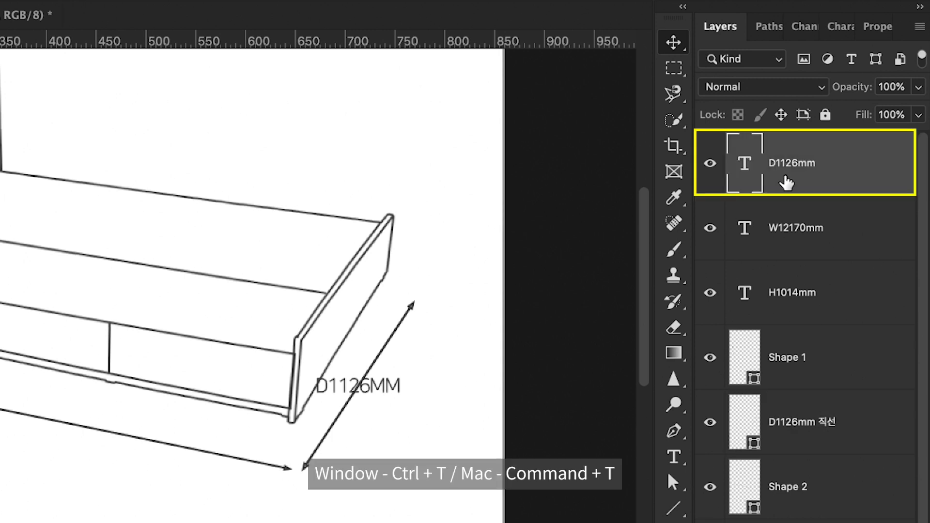
key("super+t")
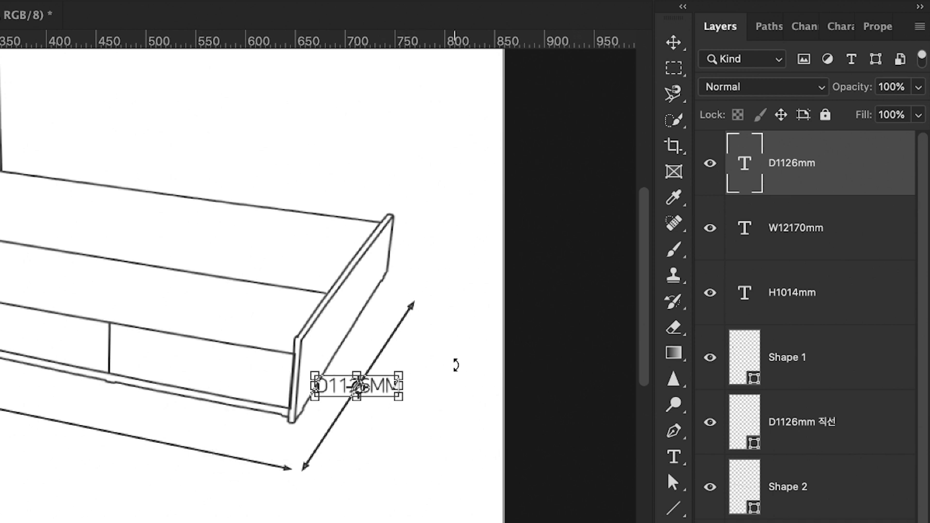
left_click_drag(439, 372, 372, 330)
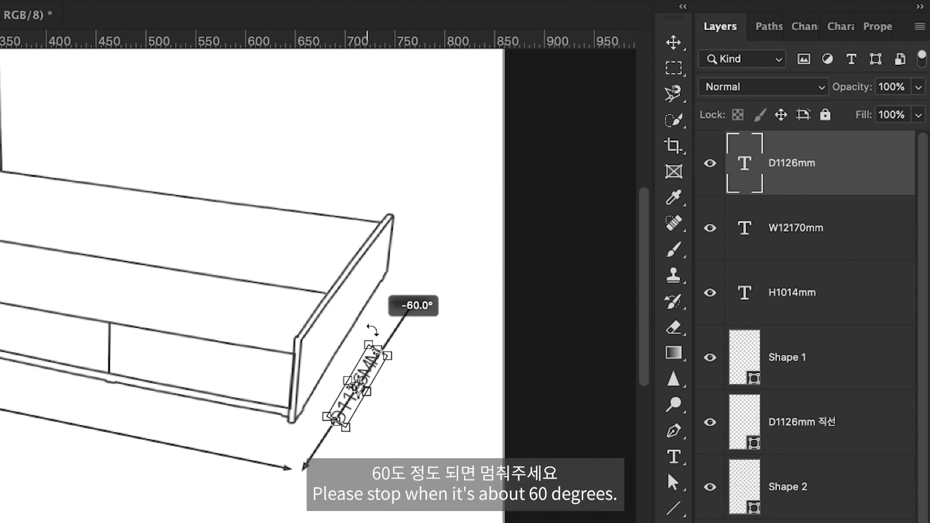
left_click_drag(372, 331, 372, 331)
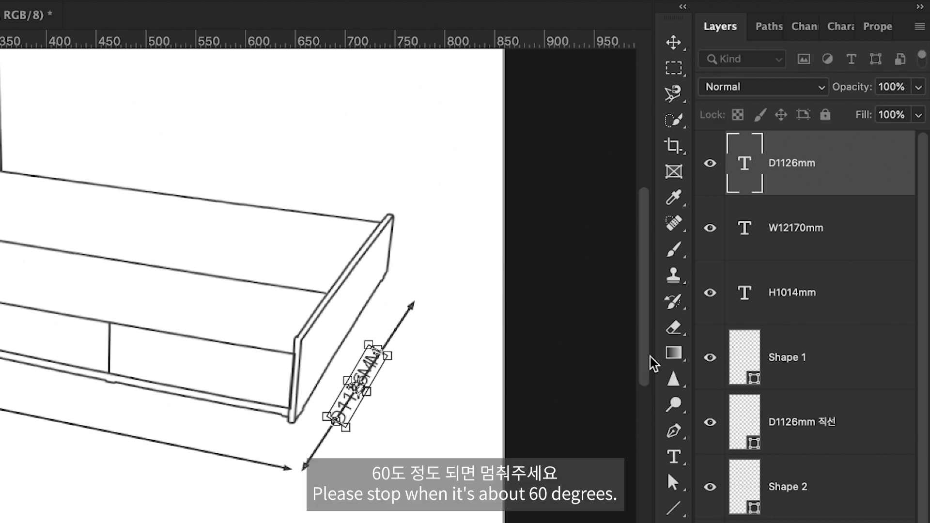
key("Return")
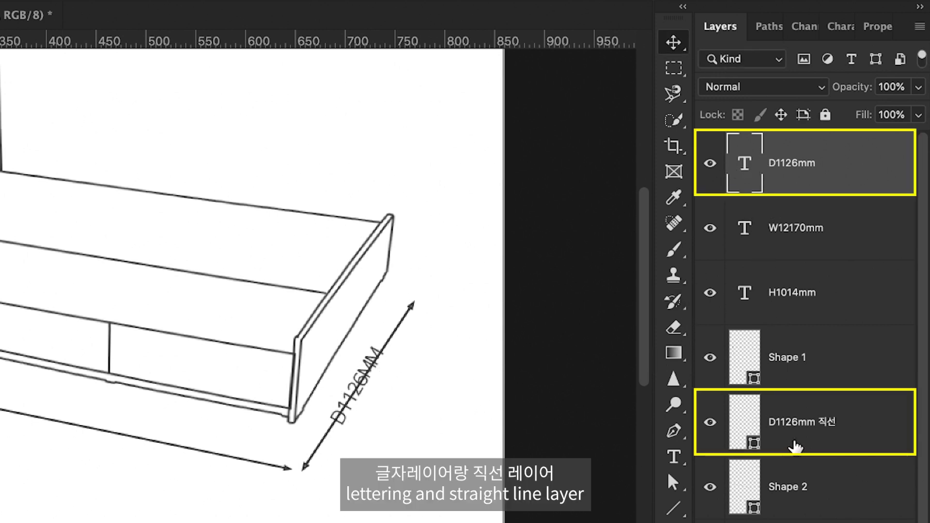
Step: Align the D1126mm text and D1126mm 직선 layers on their horizontal and vertical centers
left_click(817, 436, "super")
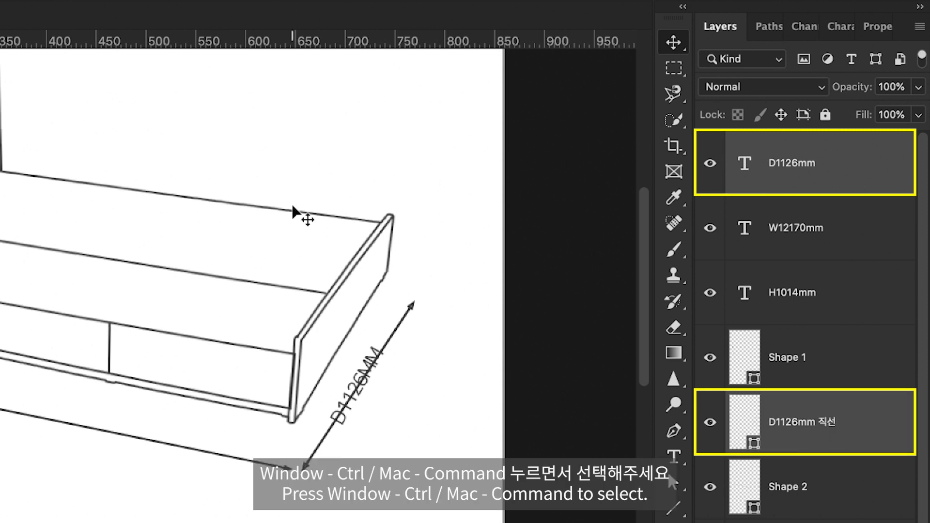
left_click(673, 43)
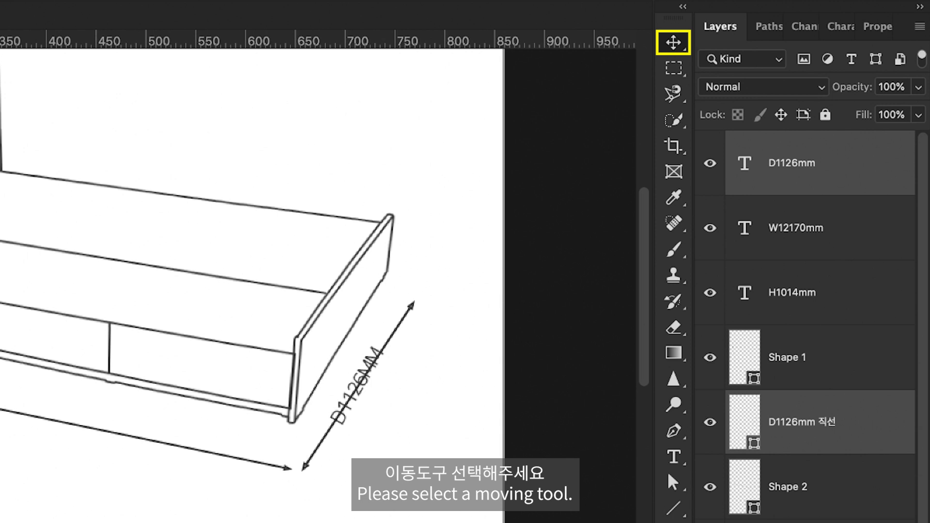
left_click(410, 36)
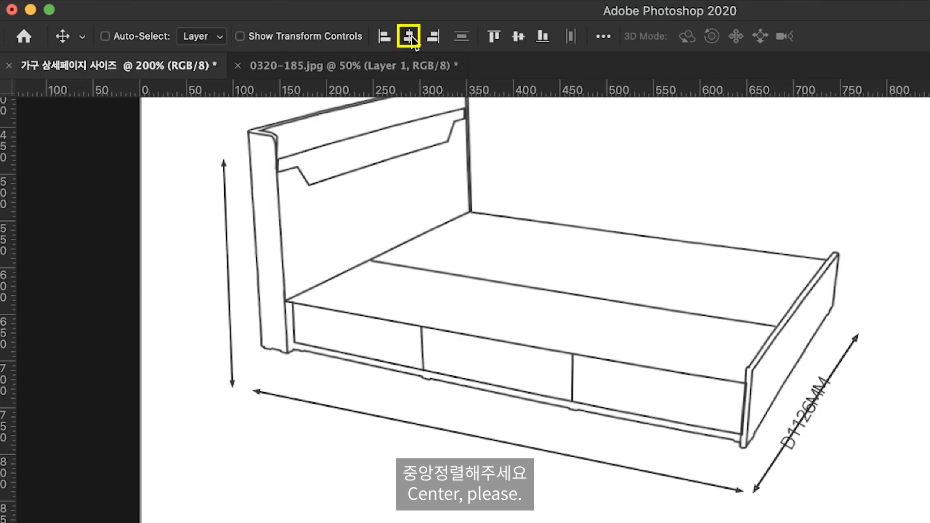
left_click(519, 36)
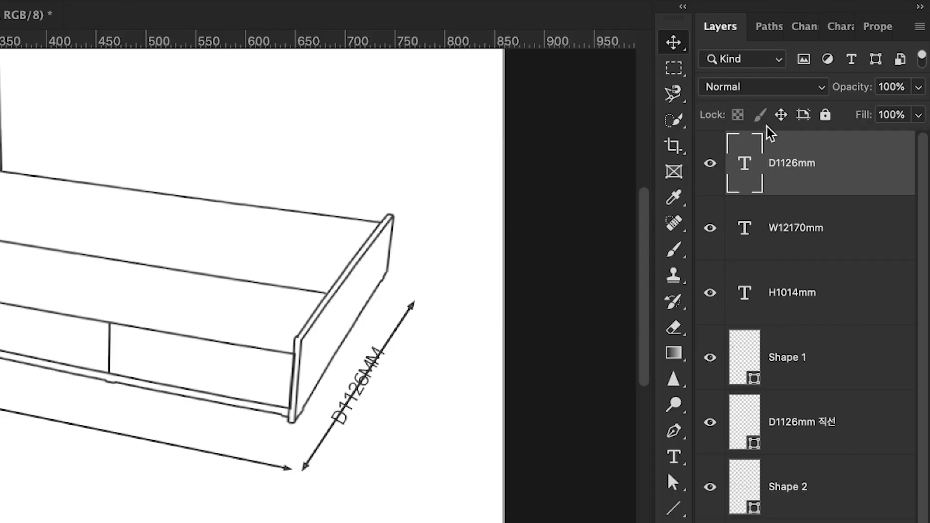
left_click(929, 114)
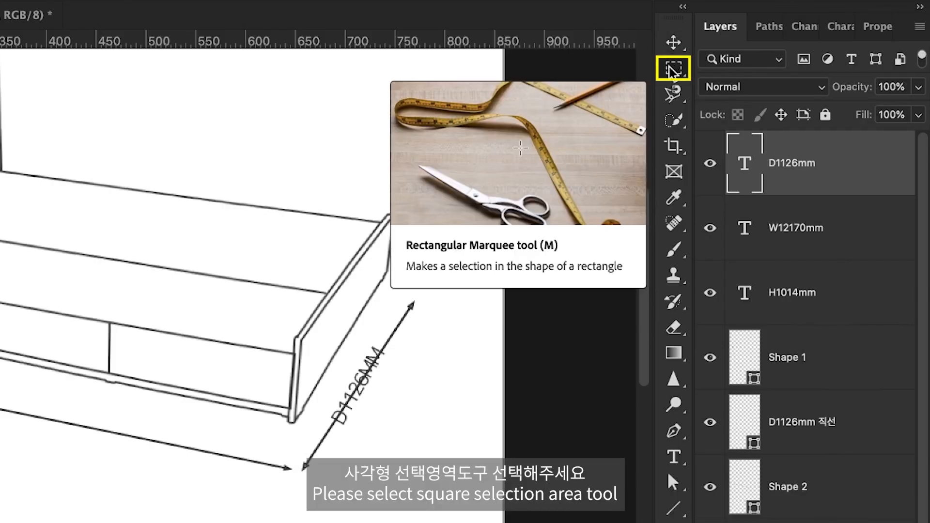
Step: Make a rectangular selection around the D1126mm label, rotate the selection by -60° and center it on the text
right_click(673, 69)
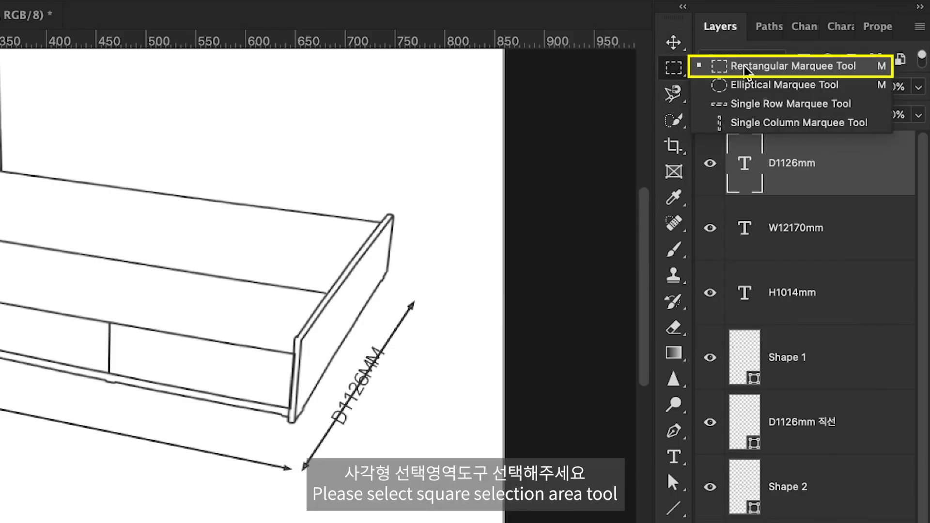
left_click(746, 68)
left_click_drag(299, 375, 422, 414)
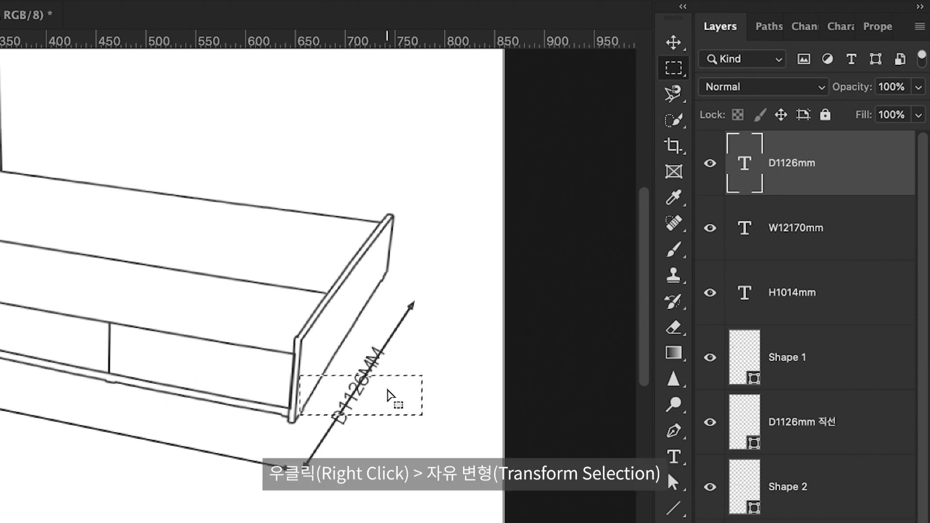
right_click(388, 390)
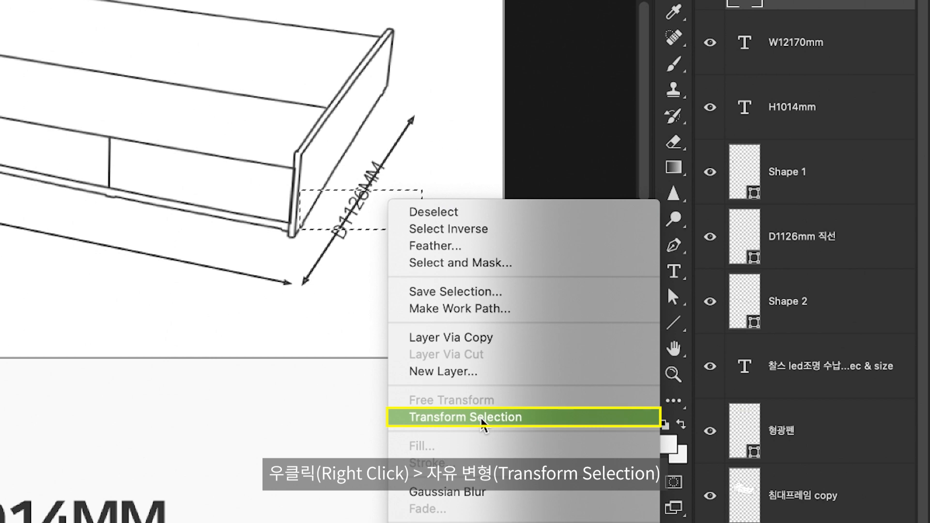
left_click(483, 417)
left_click_drag(498, 266, 417, 129)
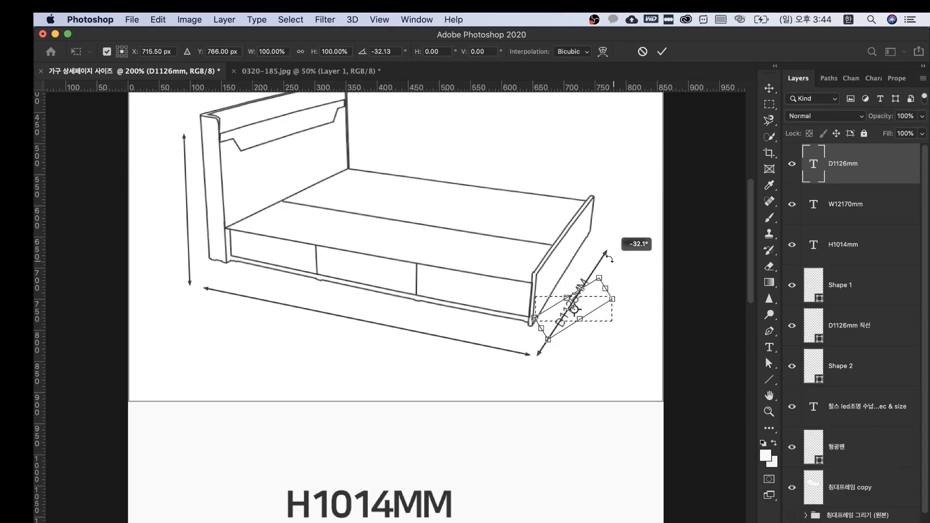
left_click_drag(609, 258, 586, 253)
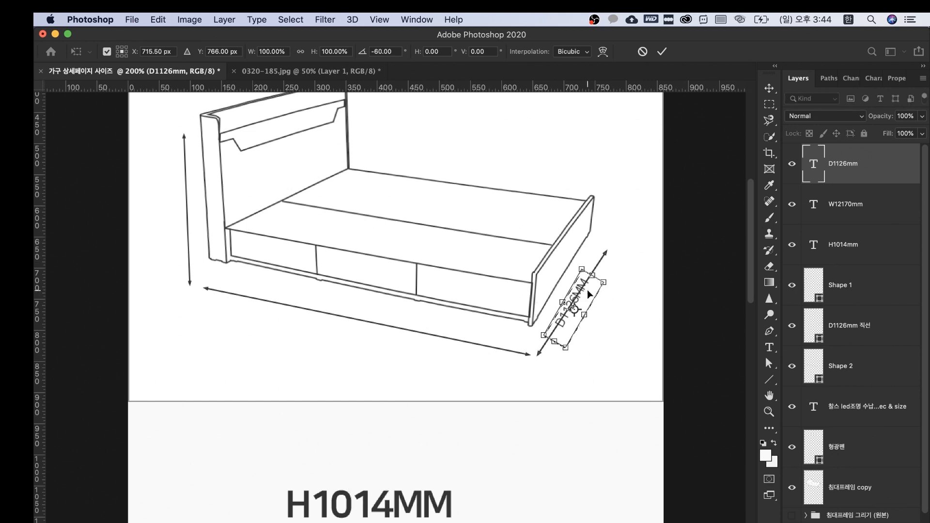
left_click_drag(592, 293, 591, 287)
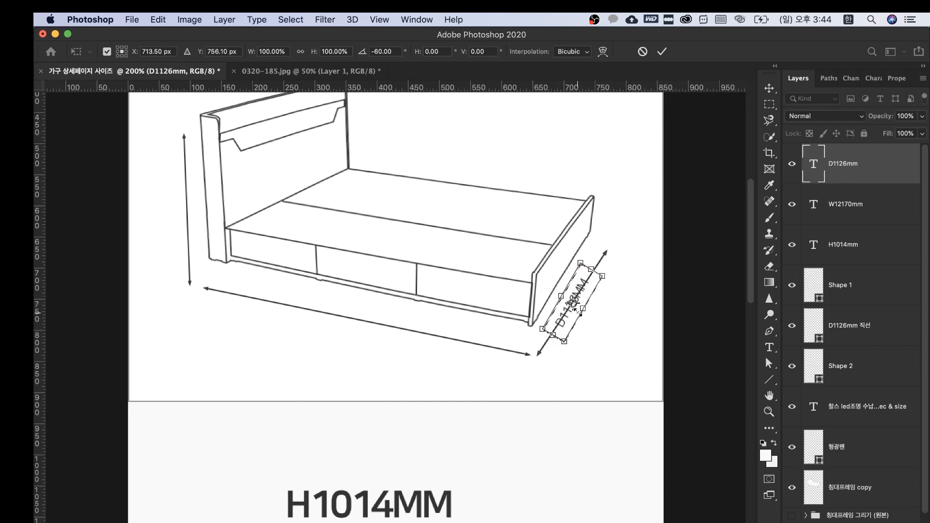
left_click_drag(591, 269, 594, 269)
key("Return")
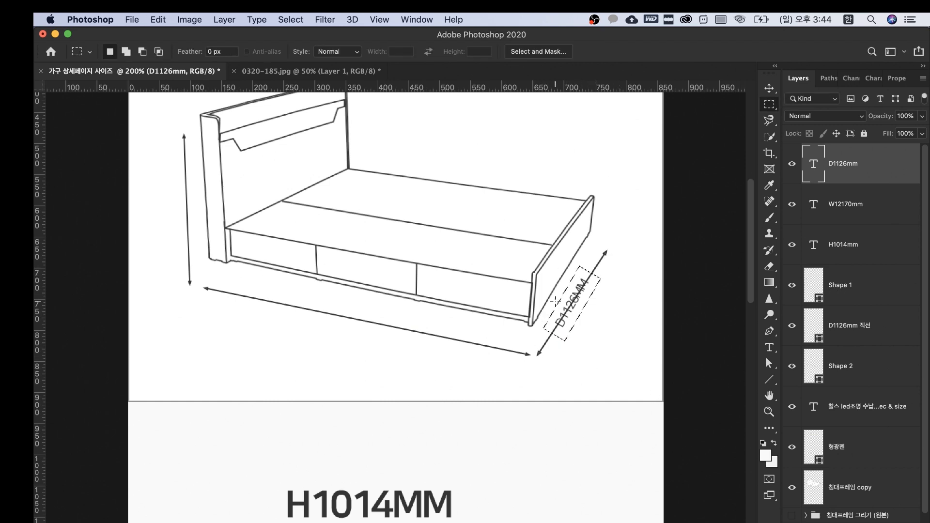
Step: Rasterize the D1126mm 직선 layer, delete the selected arrow segment behind the label and deselect
left_click(885, 327)
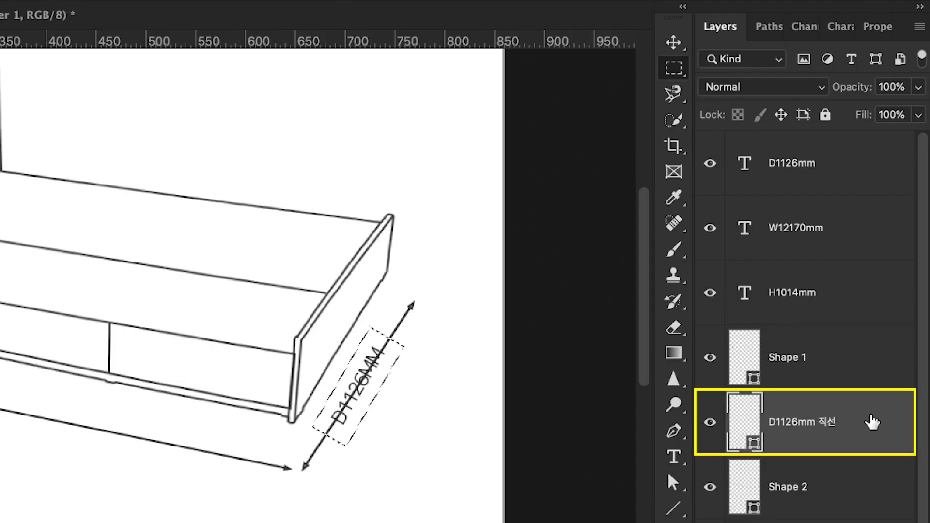
right_click(872, 423)
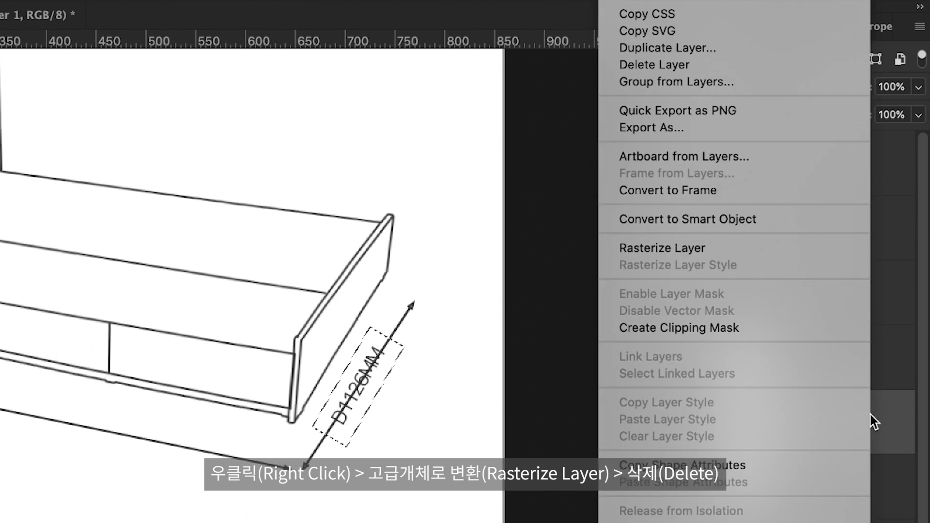
left_click(712, 249)
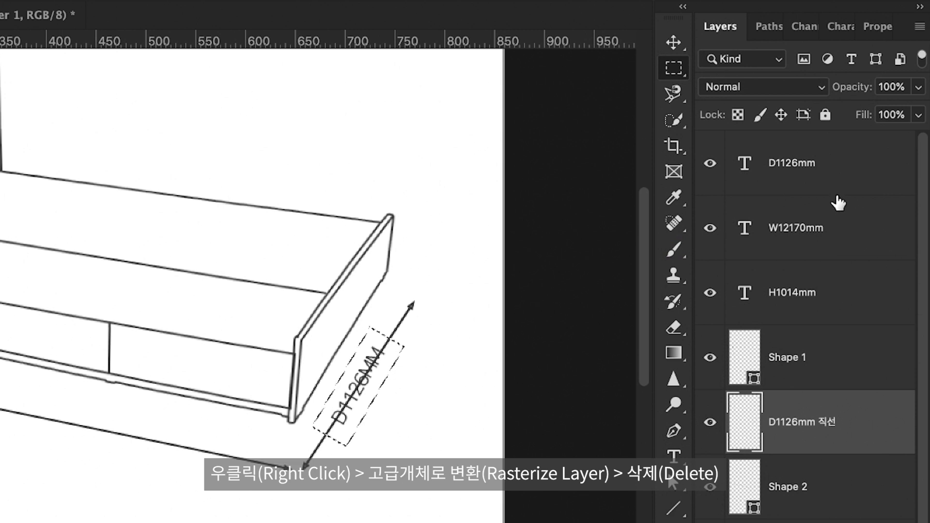
key("Delete")
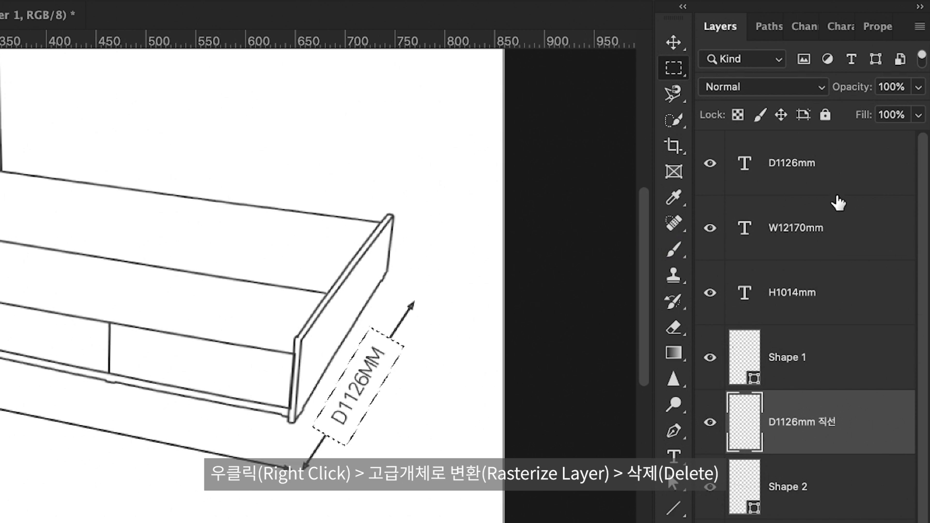
key("ctrl+d")
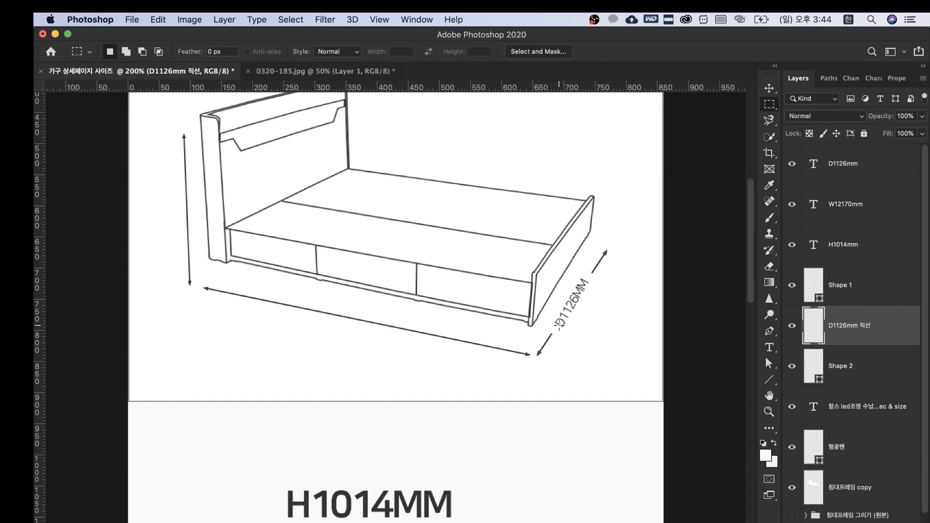
Step: Set the W12170mm text size to 20 px
key("super+minus")
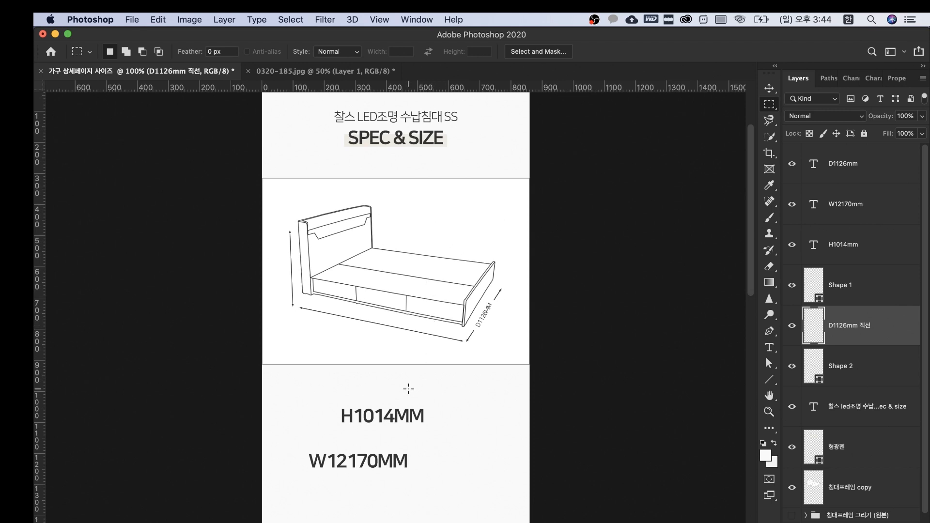
left_click_drag(400, 382, 409, 380)
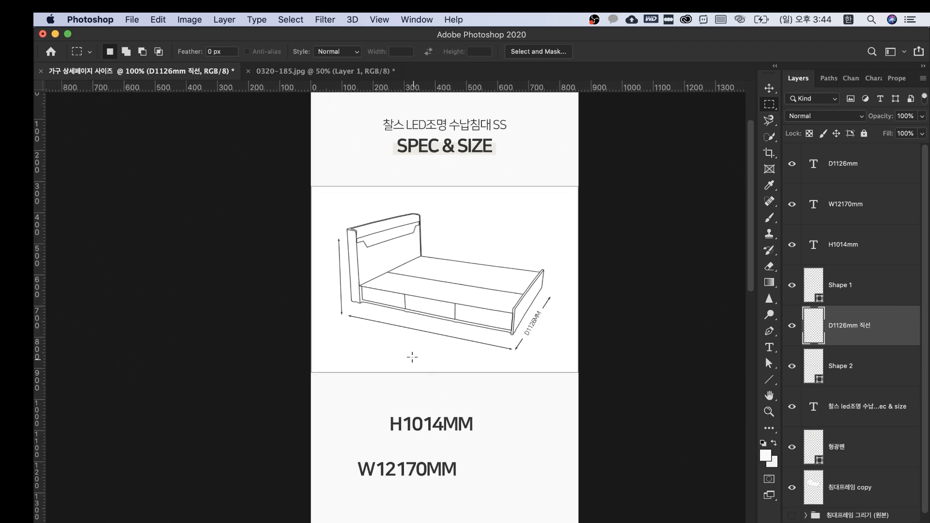
left_click(843, 205)
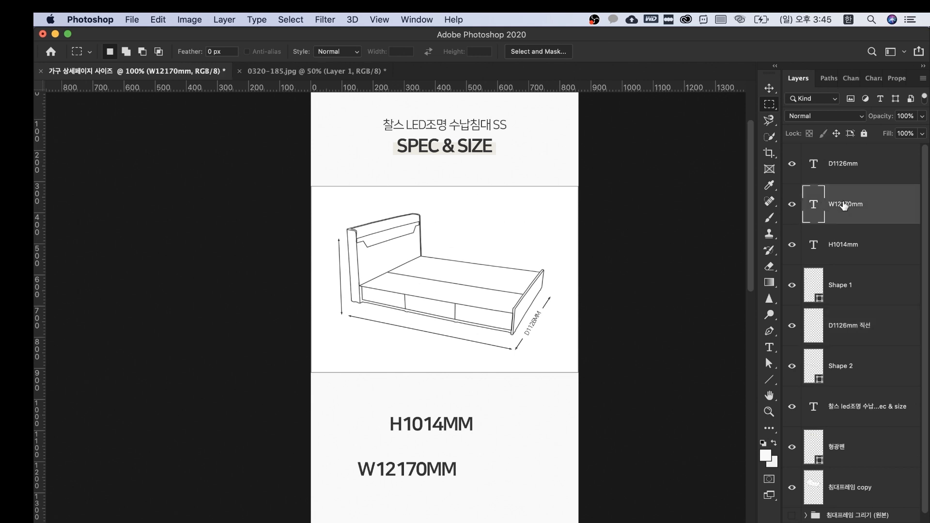
left_click(873, 78)
left_click(800, 117)
type("20")
key("Return")
Step: Move the W12170mm label onto the arrow below the bed's drawer side and rotate it to match the arrow's slope
left_click(344, 401, "super")
left_click(799, 77)
key("v")
left_click_drag(317, 479, 370, 267)
key("super+t")
left_click_drag(418, 248, 423, 257)
key("Return")
Step: Rename the Shape 2 arrow layer as W12170mm 직선
left_click(849, 366)
double_click(849, 205)
double_click(842, 365)
type("W12170mm")
type("직선")
key("Return")
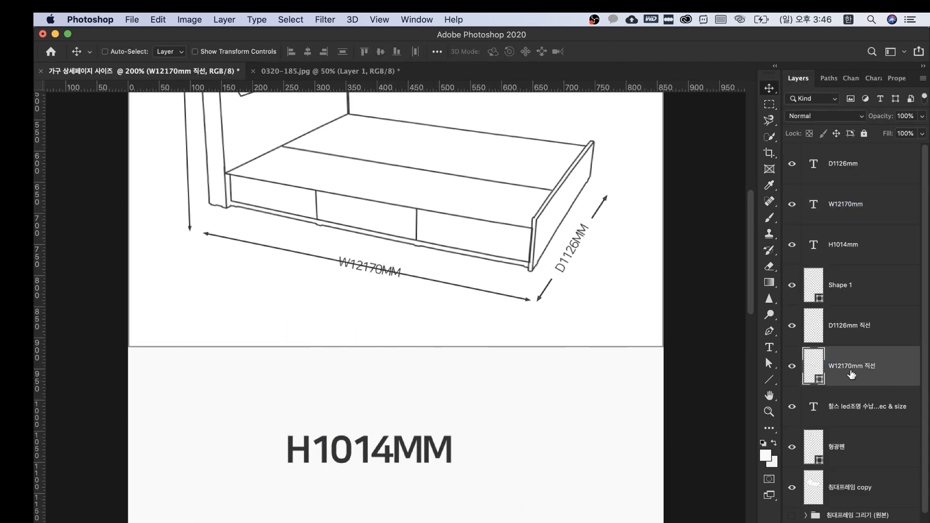
Step: Align the W12170mm text and W12170mm 직선 layers on their horizontal and vertical centers
left_click(866, 205, "super")
left_click(307, 51)
left_click(380, 51)
Step: Make a rectangular selection around the W12170mm label and rotate the selection to the label's angle
left_click(764, 107)
mouse_move(328, 252)
left_mouse_down()
mouse_move(409, 286)
mouse_move(407, 268)
mouse_move(369, 273)
left_mouse_up()
key("super+t")
key("Return")
Step: Rasterize the W12170mm 직선 layer, delete the selected arrow segment behind the label and deselect
left_click(893, 366)
right_click(892, 366)
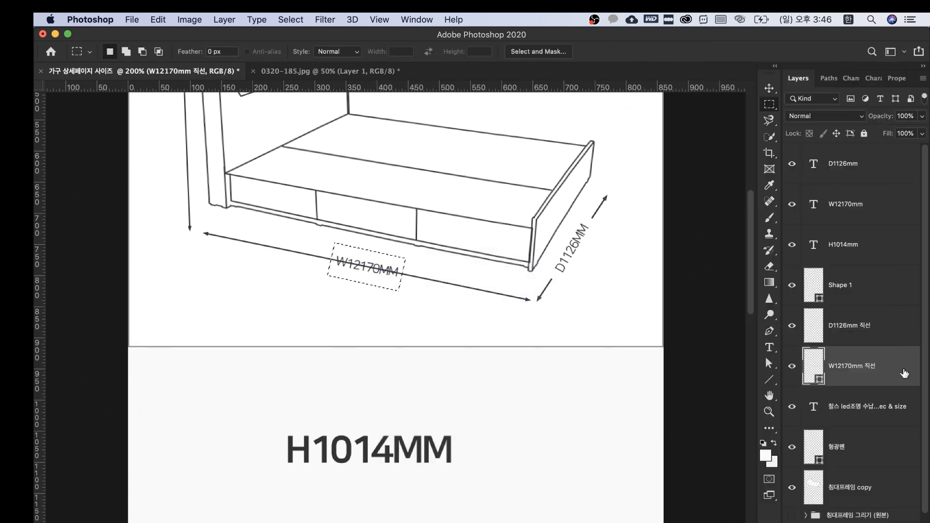
left_click(832, 219)
key("BackSpace")
key("super+d")
Step: Set the H1014mm text size to 20 px
left_click(314, 258, "alt")
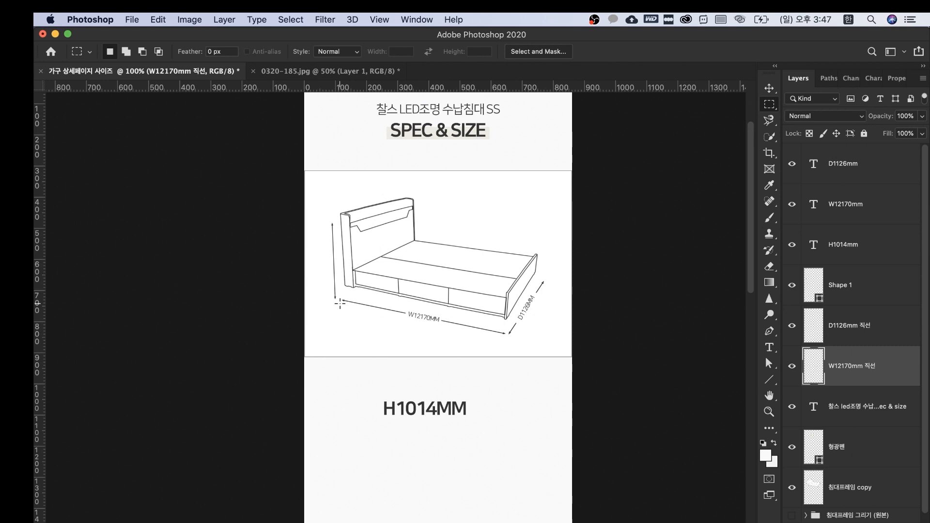
left_click(870, 258)
left_click(873, 78)
left_click(804, 116)
type("20")
left_click(916, 99)
Step: Move the H1014mm label onto the vertical arrow beside the headboard
left_click(800, 78)
key("v")
left_click_drag(394, 460, 303, 309)
left_click(305, 271, "super")
left_click_drag(406, 315, 460, 364)
Step: Rename the Shape 1 arrow layer as H1014mm 직선 and align its horizontal center with the H1014mm text
left_click(837, 285)
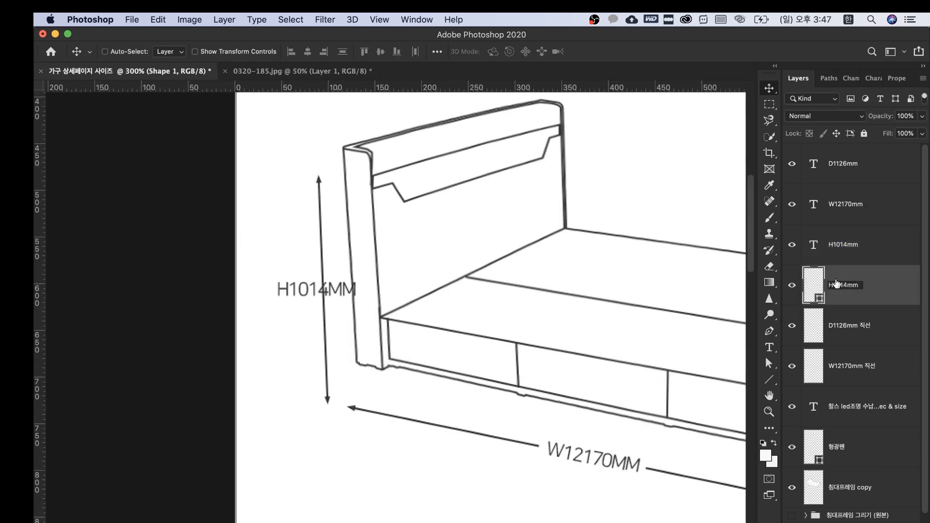
type("직선")
left_click(852, 245, "shift")
left_click(307, 52)
Step: Save the document as a PSD file and select the H1014mm text layer
key("super+s")
key("Return")
key("Return")
left_click(849, 251)
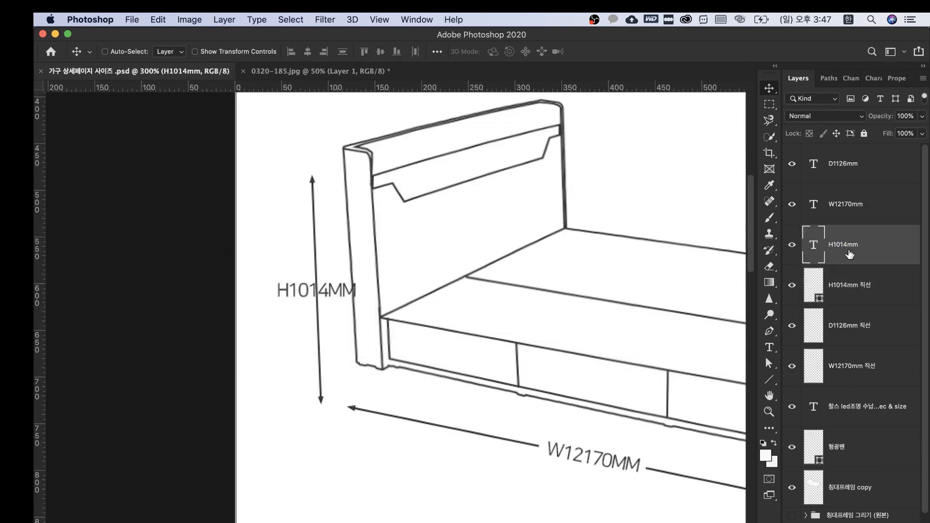
Step: Rasterize the H1014mm 직선 layer and erase the part of the vertical arrow behind the H1014mm text
left_click(768, 105)
left_click_drag(270, 274, 358, 309)
left_click(848, 284)
right_click(889, 284)
left_click(870, 237)
key("Delete")
key("super+d")
Step: Nudge the H1014mm text layer 8 px left so it sits centered in the gap of the vertical arrow
left_click(855, 249)
key("v")
key("Left")
key("Left")
key("Left")
key("Left")
key("Left")
key("Left")
key("Left")
key("Left")
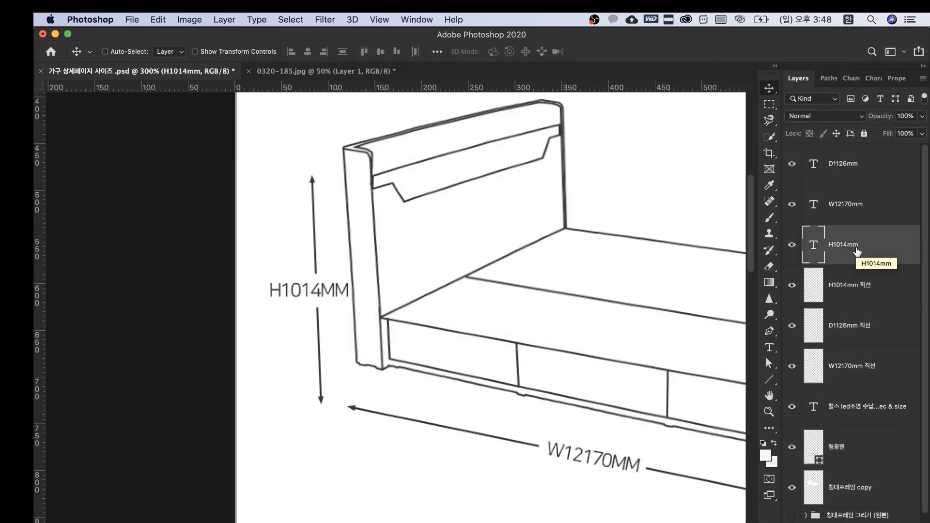
Step: Group the title text and 형광펜 layers as 타이틀 and move the group directly above the Background layer
key("super+minus")
key("super+minus")
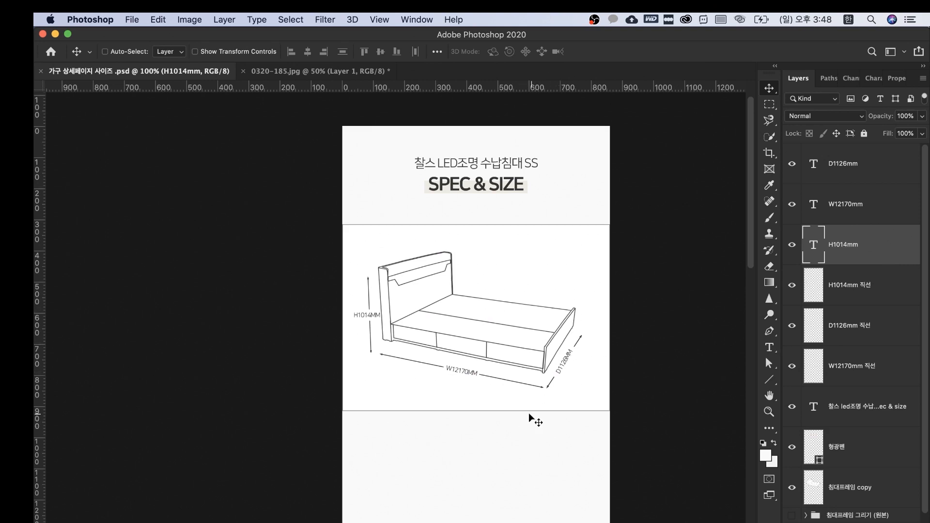
left_click(819, 411)
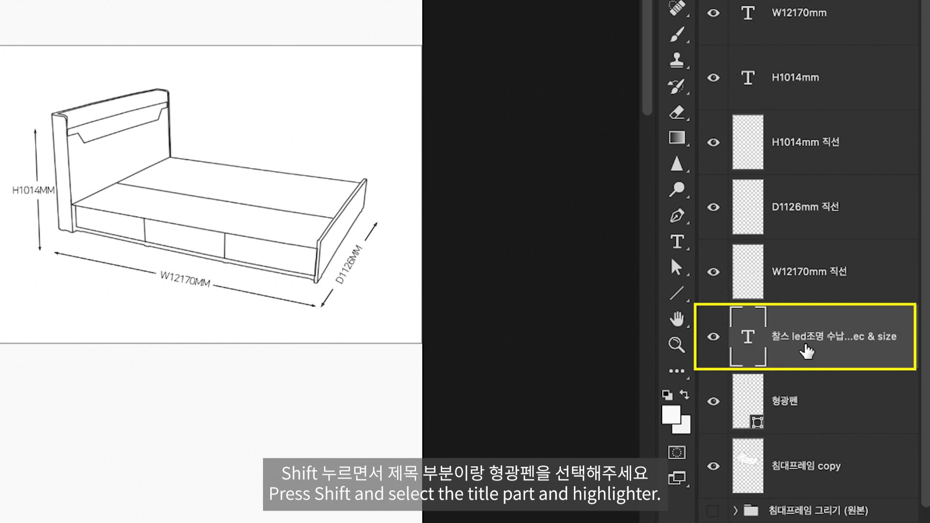
left_click(724, 407, "shift")
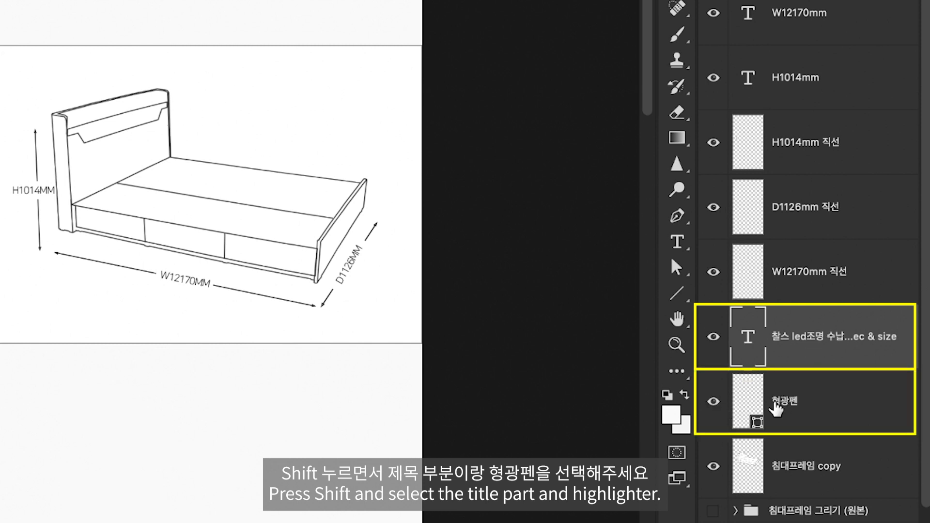
left_click(838, 405)
left_click(838, 345, "shift")
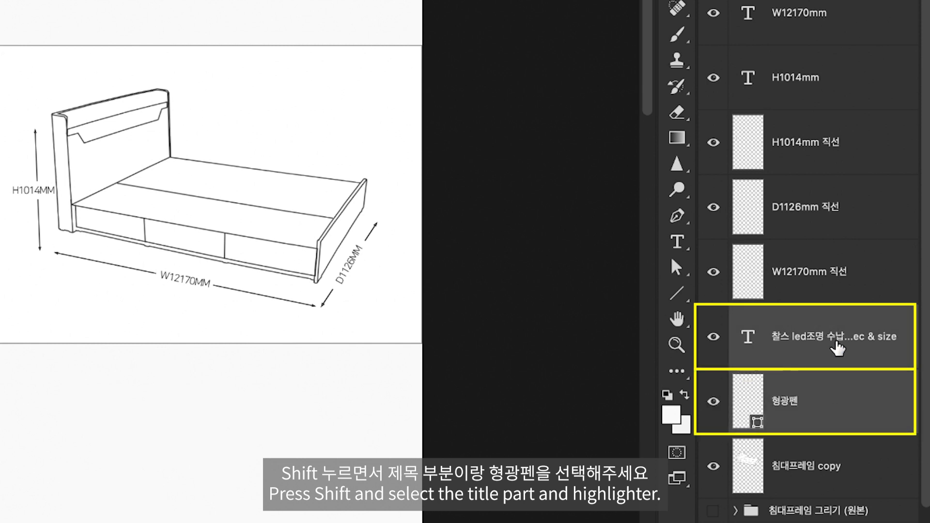
key("ctrl+g")
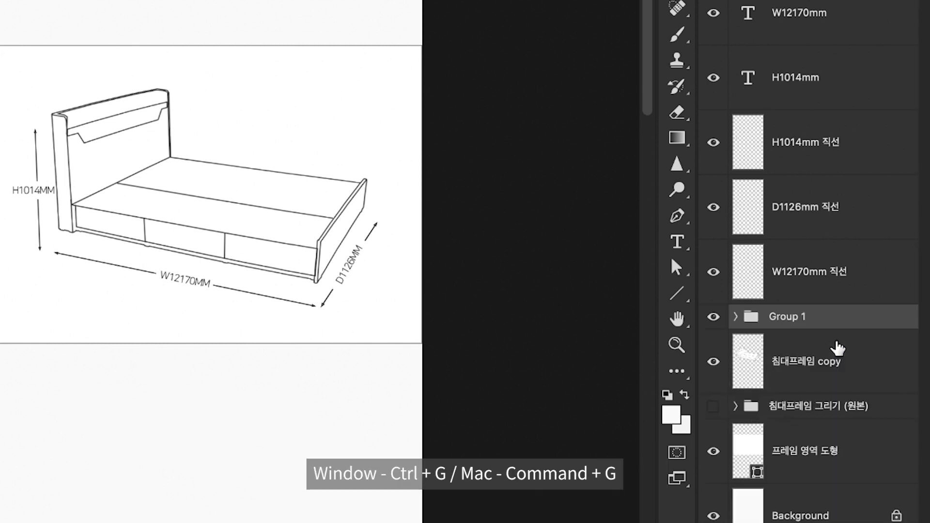
double_click(793, 319)
type("타이틀")
key("Return")
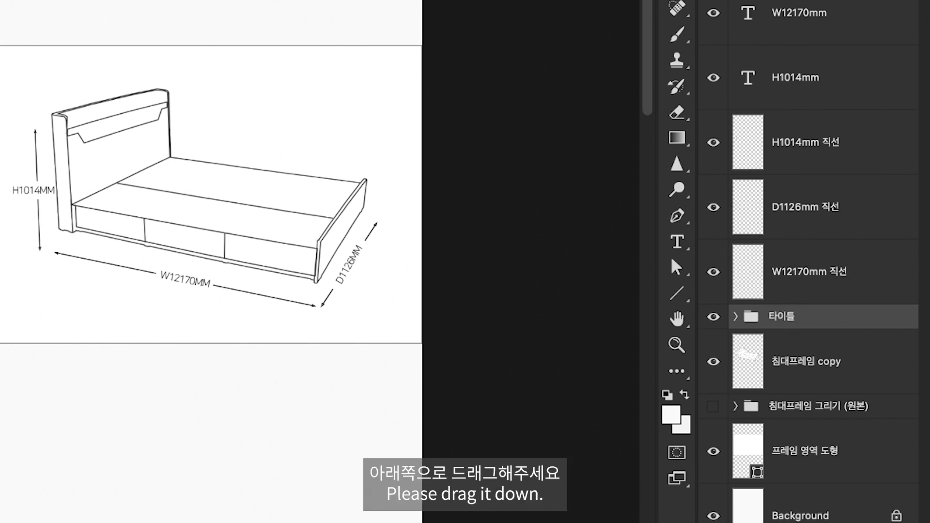
left_click_drag(785, 317, 743, 472)
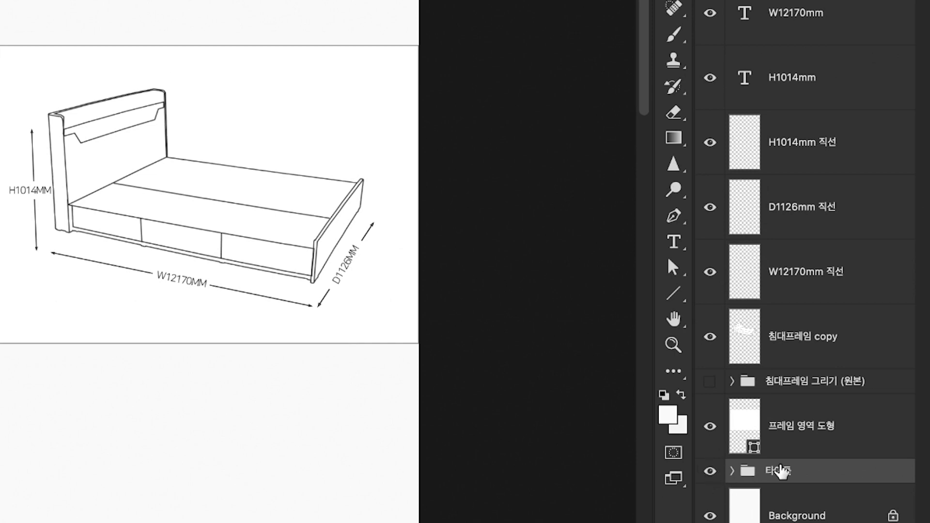
Step: Group all layers from 침대프레임 그리기 (원본) up to D1126mm and name the group 침대 그리기
left_click(818, 429)
left_click(794, 390)
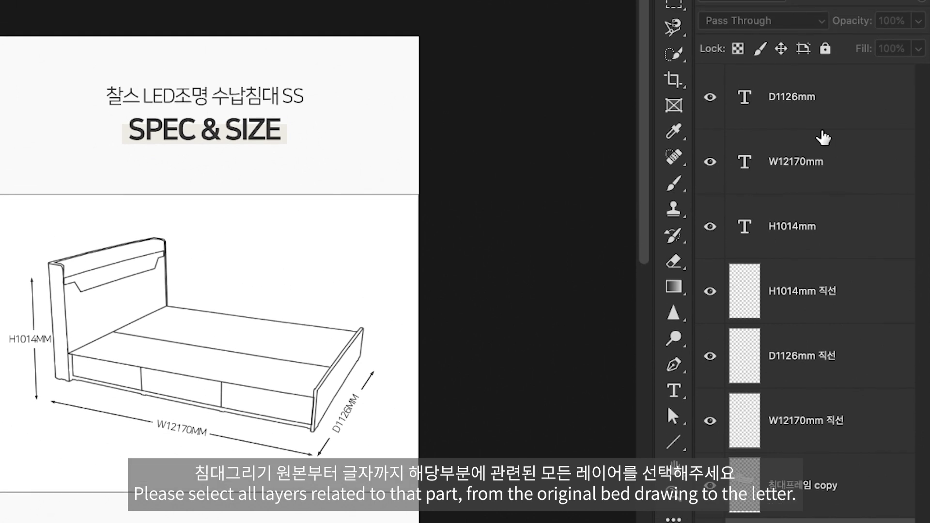
left_click(834, 8, "shift")
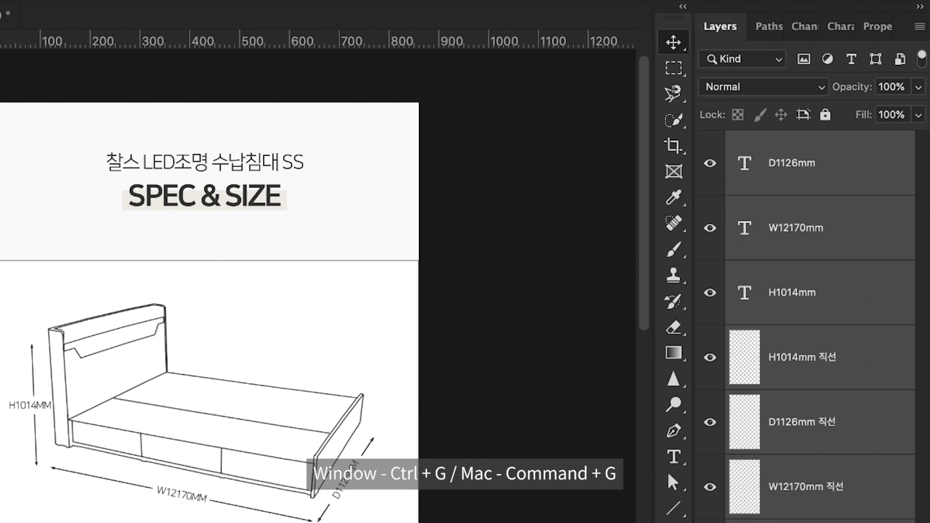
key("ctrl+g")
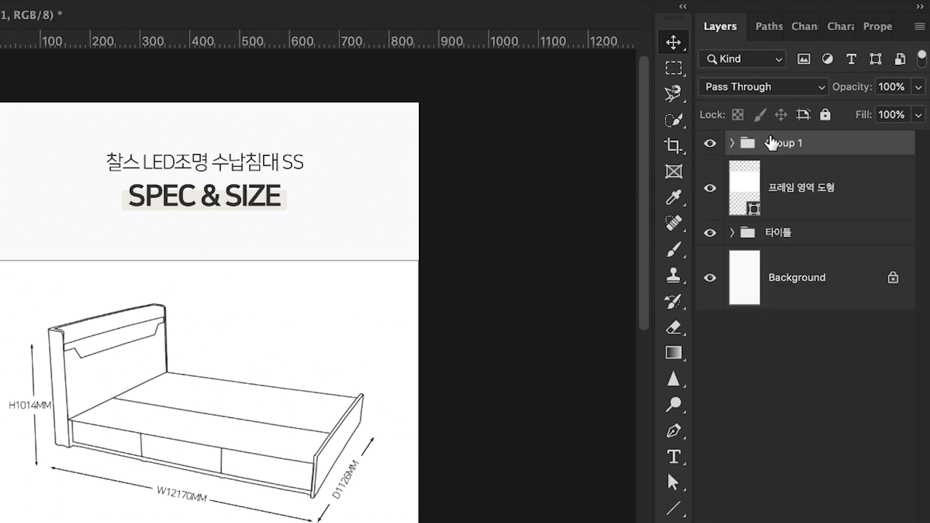
double_click(774, 143)
type("치")
type("ㅁ대 그리기")
key("Return")
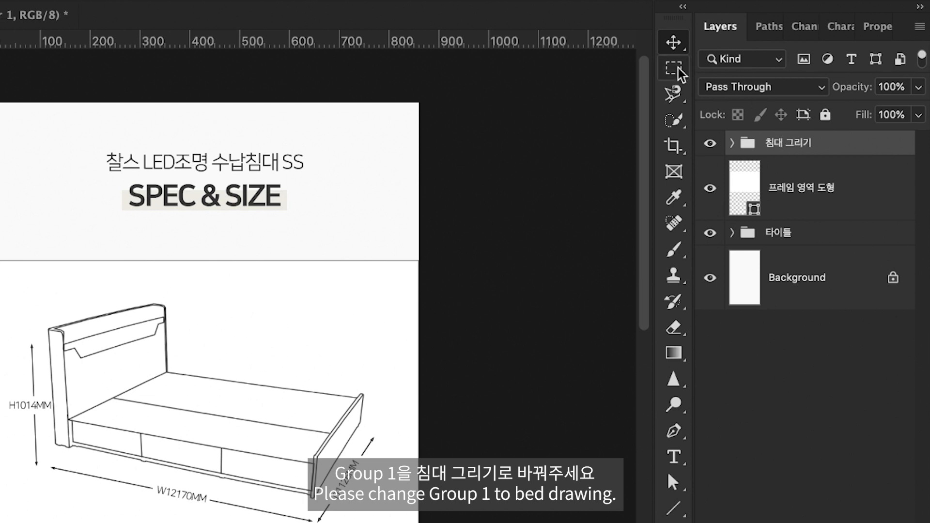
Step: Stretch the 프레임 영역 도형 shape downward to leave room for a note below the bed drawing
left_click(802, 191)
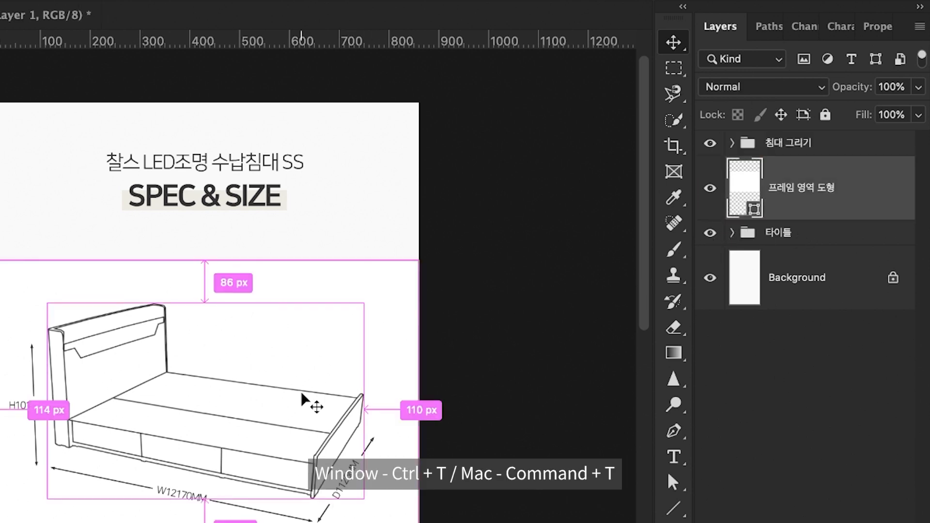
key("ctrl+t")
left_click_drag(478, 409, 477, 453)
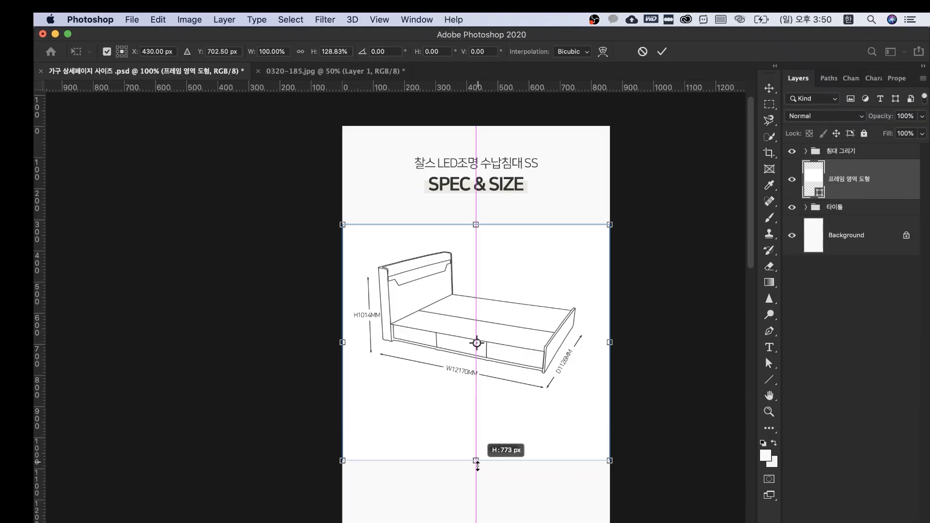
key("Return")
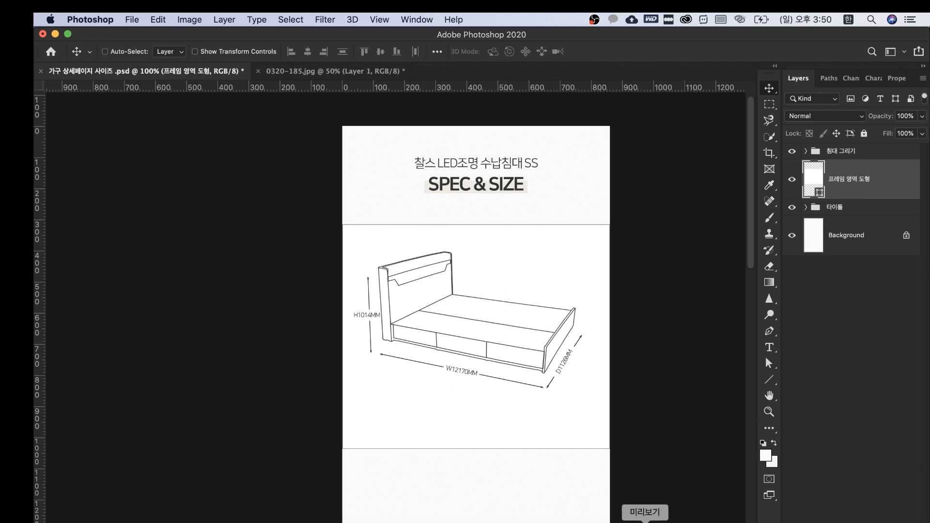
Step: Switch to Word, copy the line "※ 측정방법에 따라 약간의 오차가 있을 수 있습니다." and return to Photoshop
left_click(450, 522)
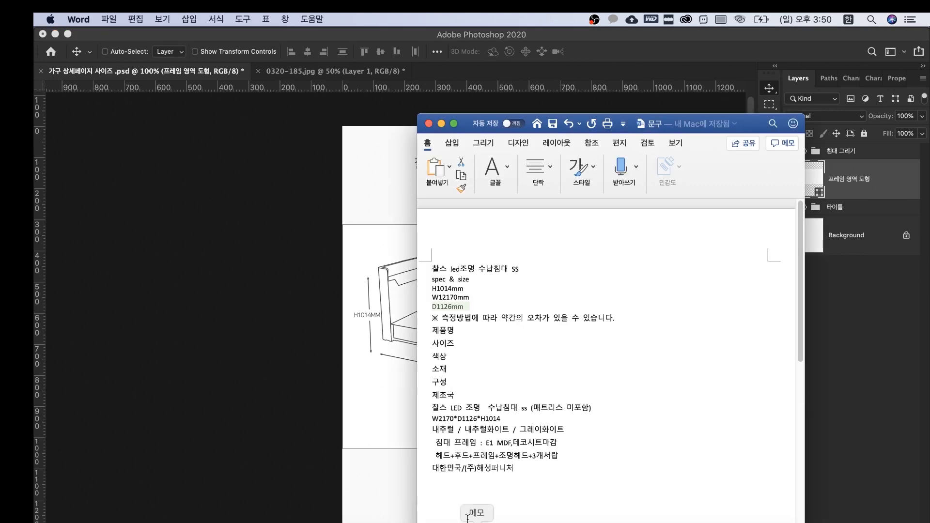
left_click_drag(620, 317, 441, 314)
key("super+c")
left_click(388, 411)
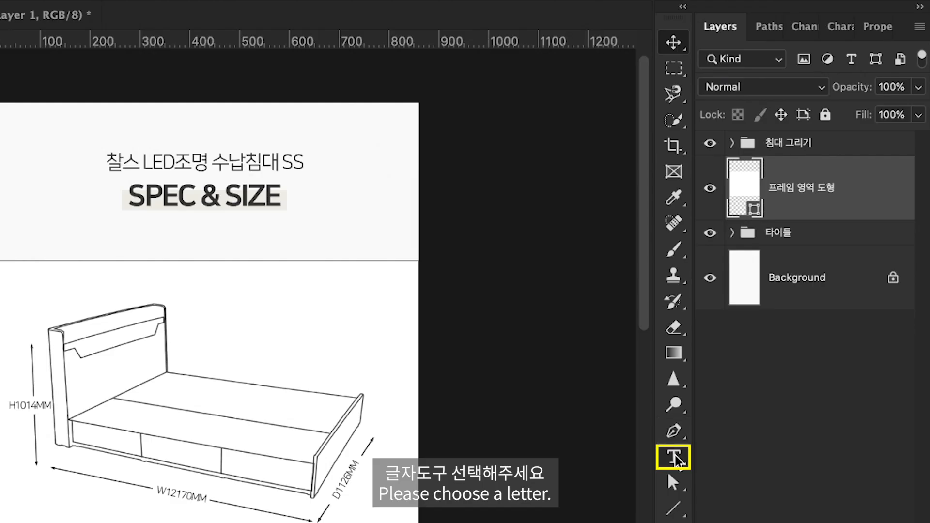
Step: Paste the copied measurement note as a text layer and center it below the bed drawing inside the white frame area
left_click(675, 457)
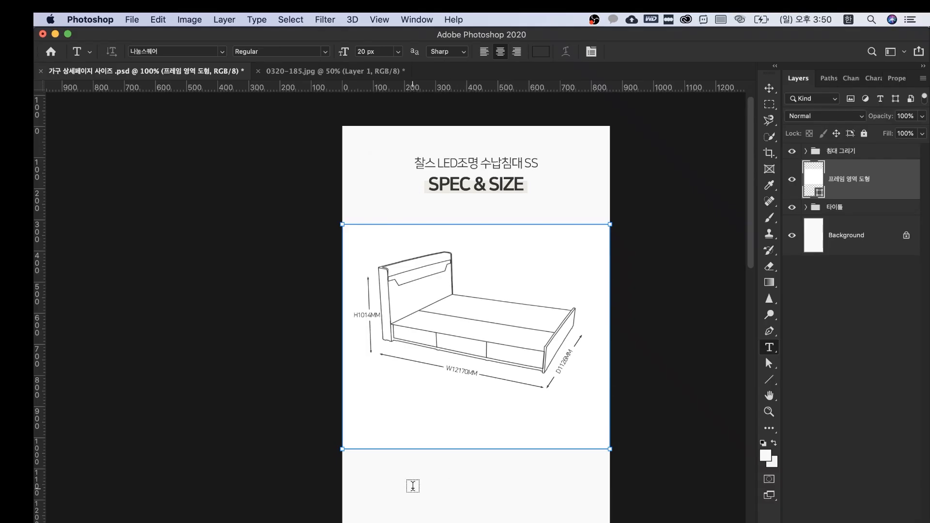
left_click(412, 485)
key("super+v")
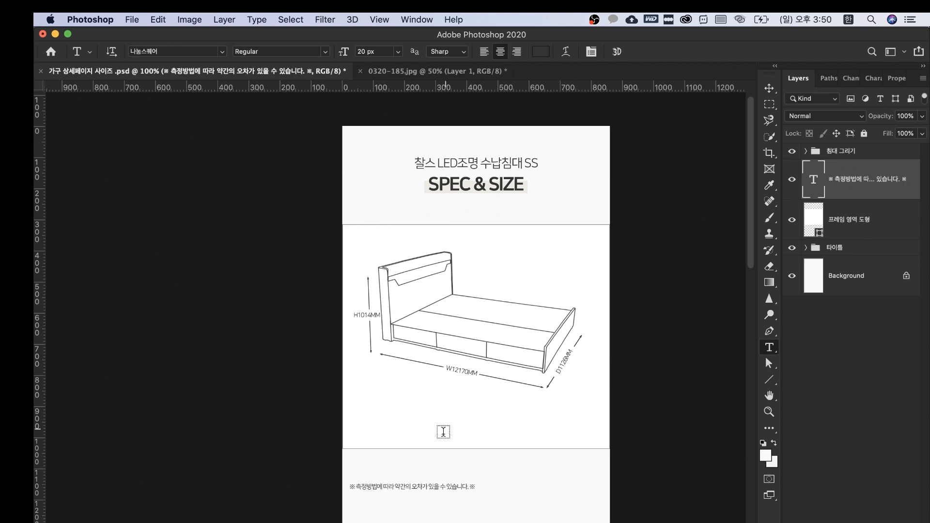
key("v")
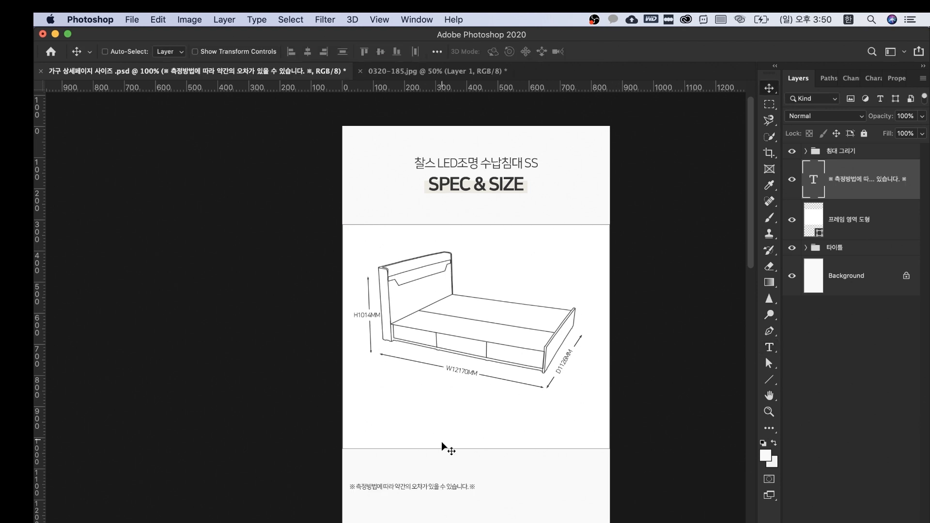
left_click_drag(432, 488, 498, 426)
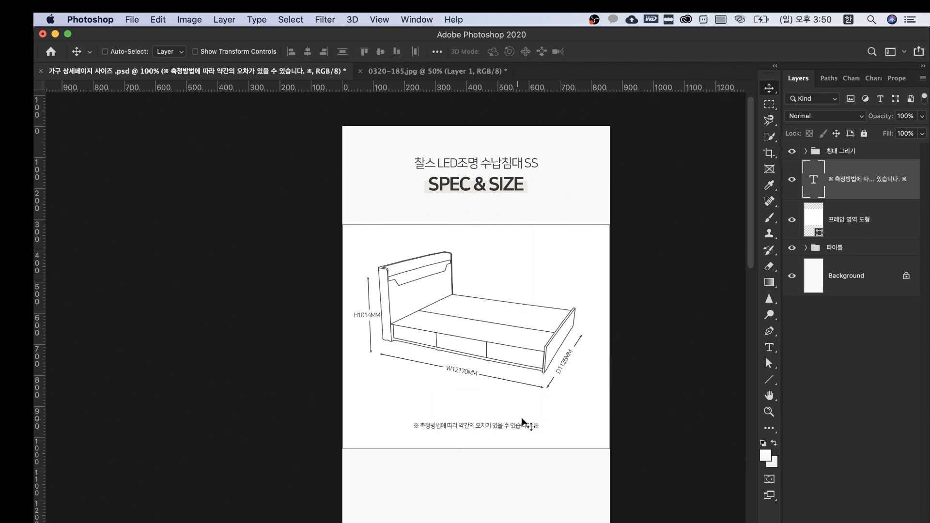
Step: Set the measurement note's tracking to -20 and its text size to 25 px
left_click(863, 80)
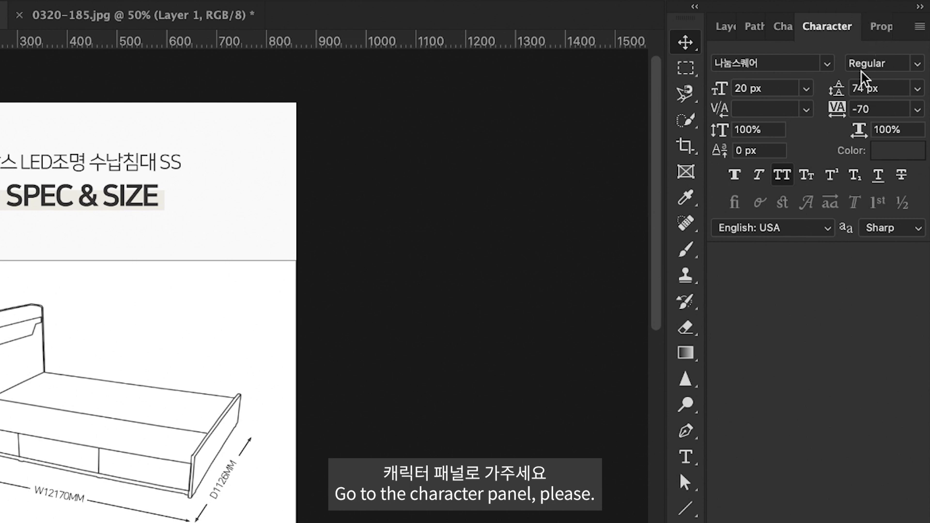
left_click_drag(875, 109, 797, 109)
type("-20")
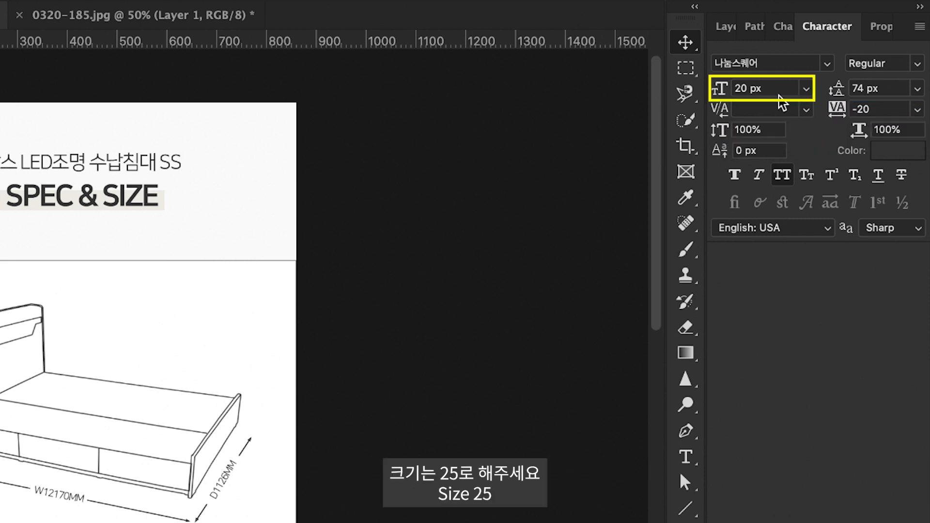
double_click(772, 89)
type("30")
key("Return")
type("25")
key("Return")
left_click(725, 26)
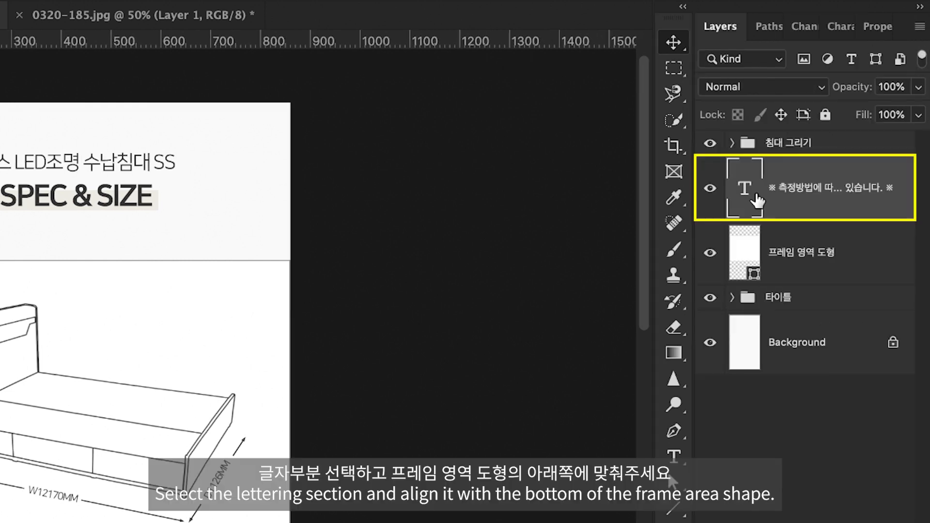
Step: Align the measurement note with the frame shape's bottom edge, then raise it to leave a 50 px gap
left_click(711, 190)
left_click(710, 190)
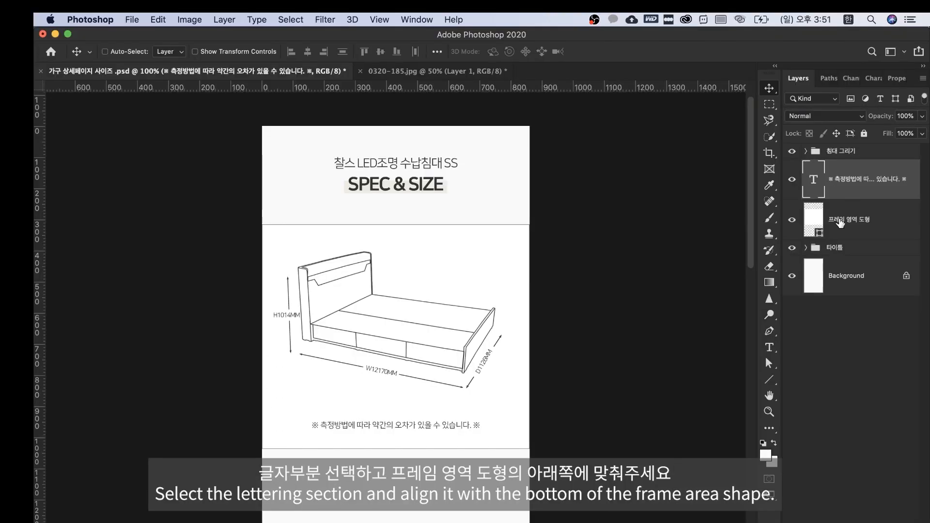
left_click(780, 242)
left_click(826, 190)
left_click_drag(455, 425, 458, 446)
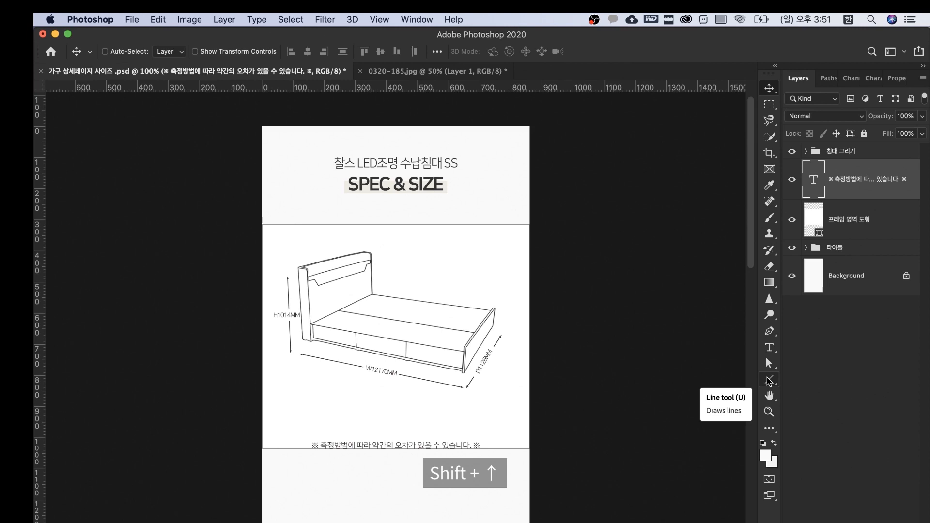
key("shift+Up")
key("shift+Up")
key("shift+Up")
key("shift+Up")
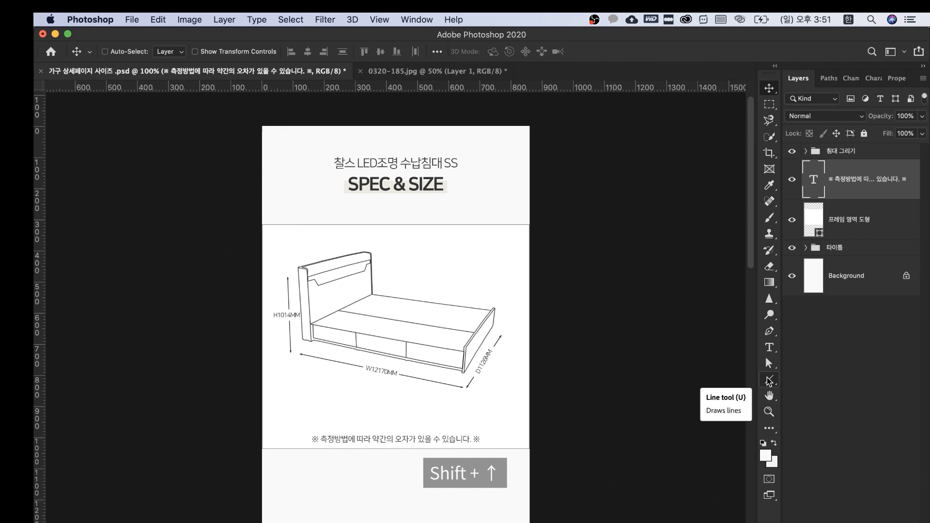
key("shift+Up")
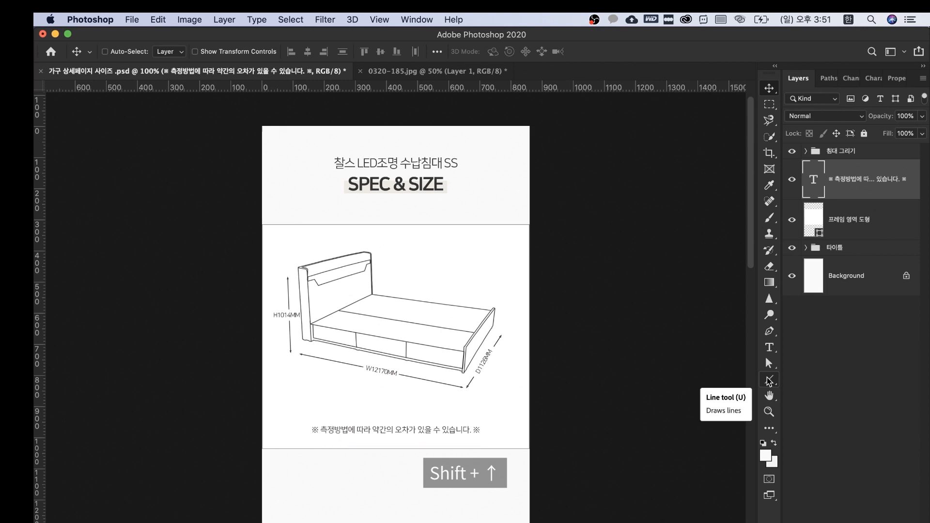
key("super")
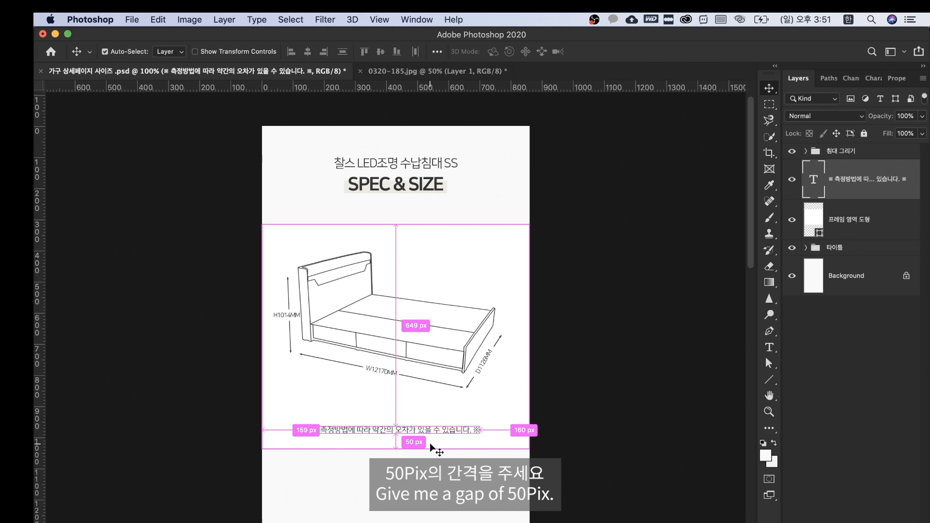
Step: Show the guides, move one horizontal guide to the top of the measurement note and the other above the page
left_click(842, 222)
key("super+semicolon")
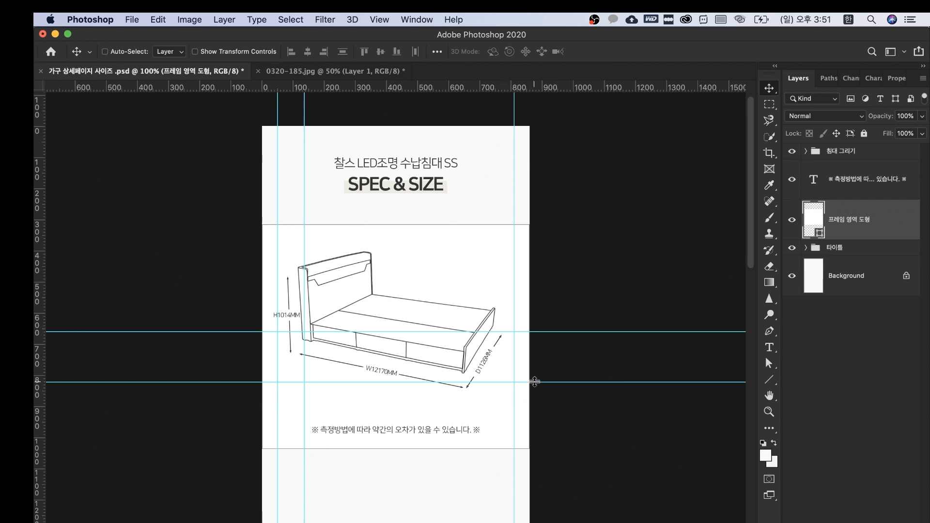
left_click_drag(534, 382, 529, 426)
left_click_drag(453, 330, 427, 115)
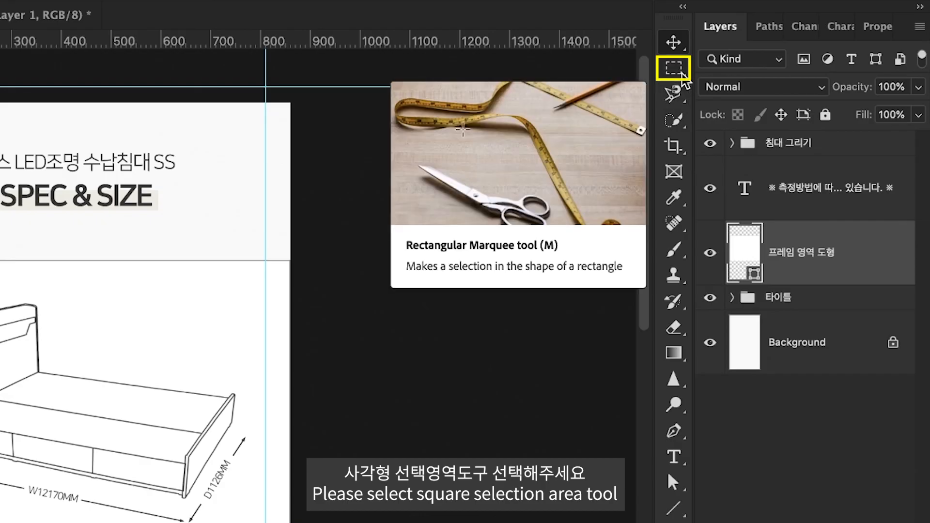
Step: Make a rectangular selection across the full page width from the frame shape's top edge down to the guide above the note
left_click(682, 74)
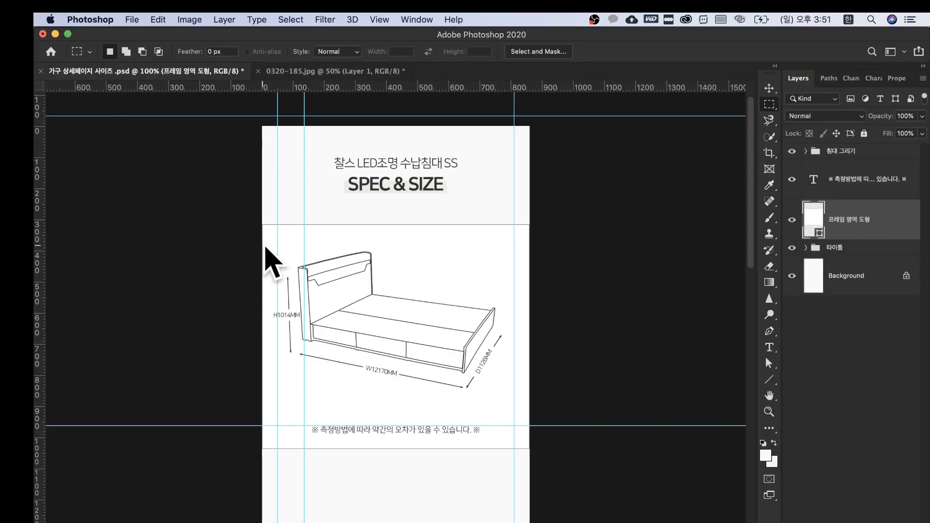
left_click_drag(262, 224, 532, 426)
left_click_drag(407, 378, 407, 388)
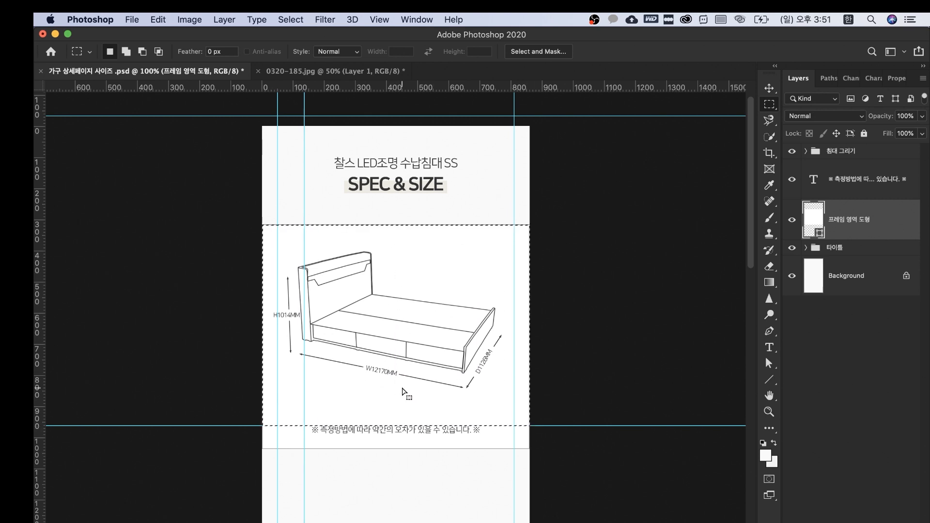
key("super+z")
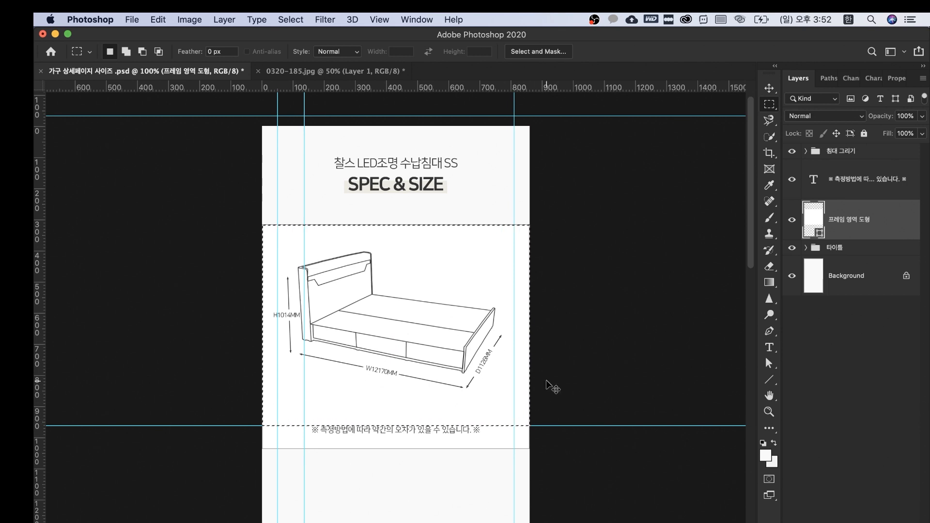
key("super+equal")
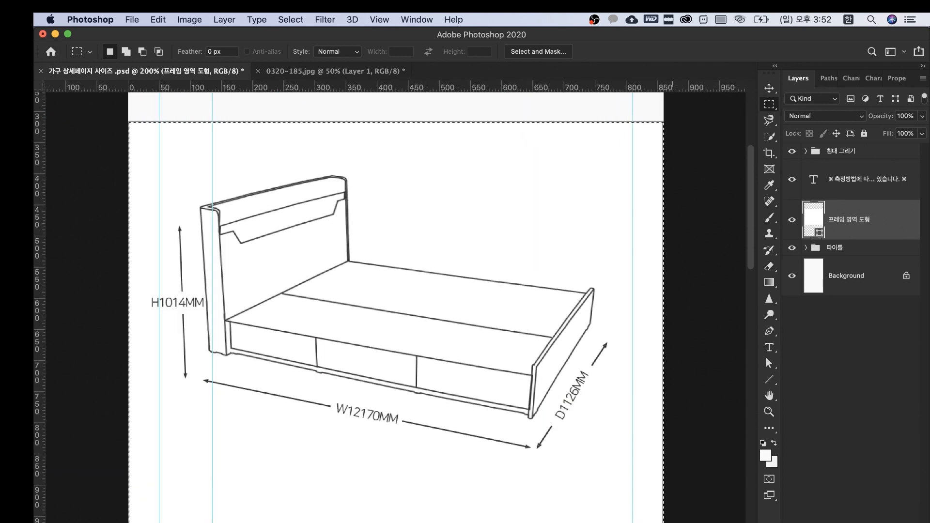
Step: Center the bed drawing group (침대 그리기) horizontally and vertically within the selection and deselect
left_click(801, 153)
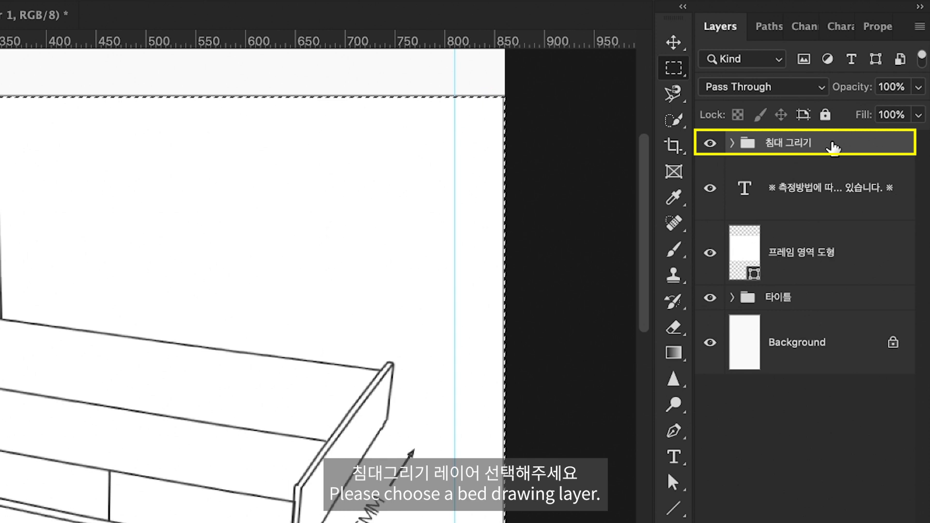
left_click(675, 42)
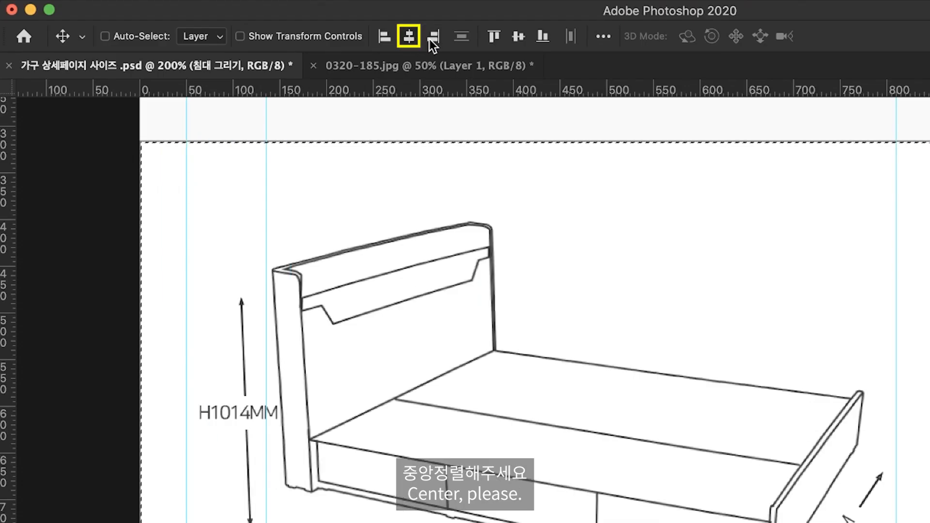
left_click(518, 36)
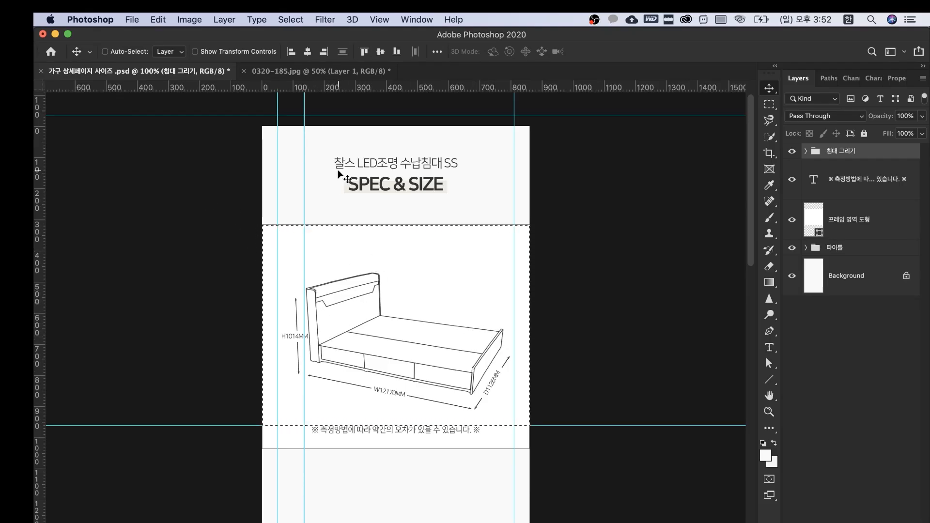
key("Down")
key("Return")
key("super+d")
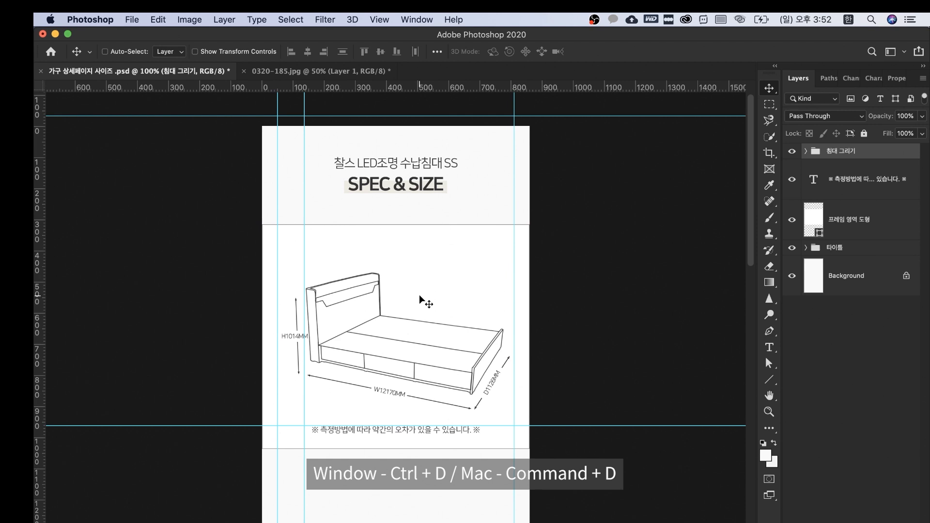
Step: Nudge the bed drawing group about 20 px left and 40 px up, and hide the guides
key("shift+Left")
key("Up")
key("Up")
key("Up")
key("Up")
key("Up")
key("super+z")
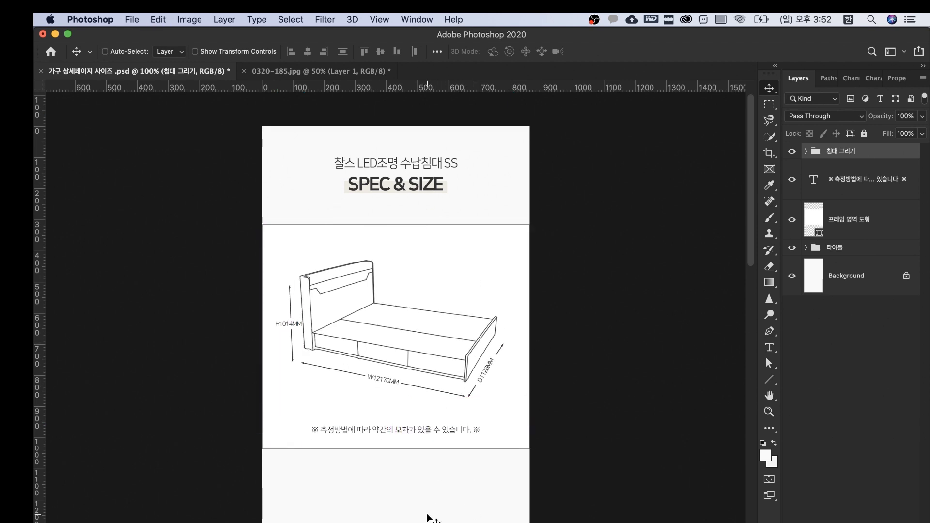
Step: Check the table in the reference image, and draw an unfilled 760 x 600 px rectangle between the outer vertical guides, starting at the frame's bottom edge
left_click_drag(439, 509, 438, 453)
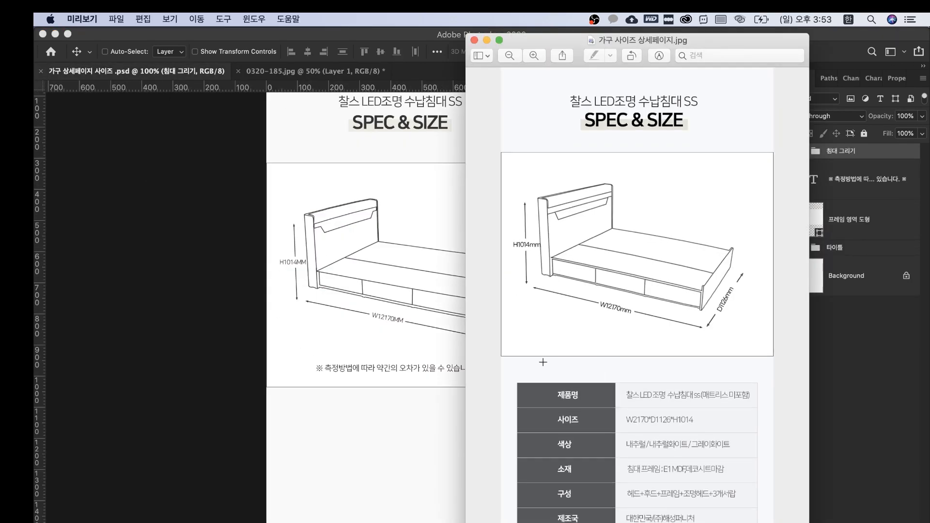
mouse_move(509, 371)
left_mouse_down()
mouse_move(577, 386)
mouse_move(781, 519)
left_mouse_up()
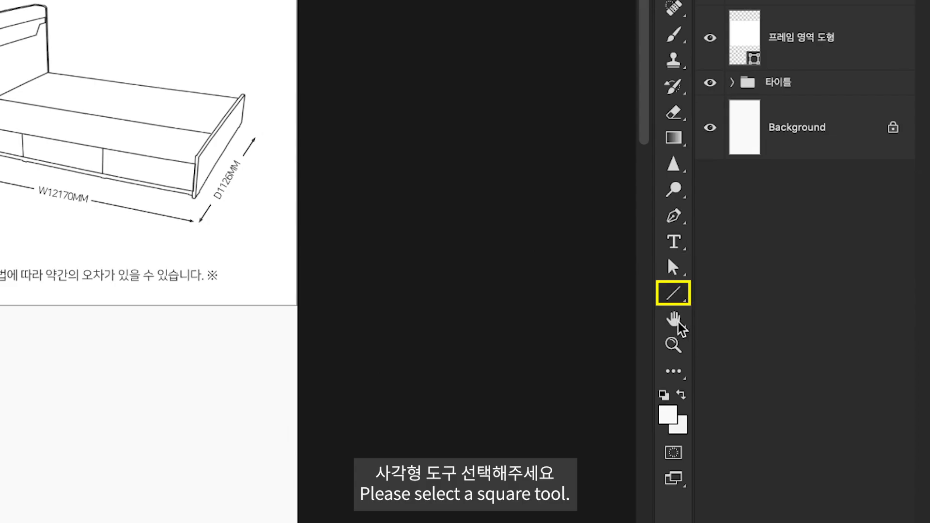
left_click_drag(675, 302, 731, 290)
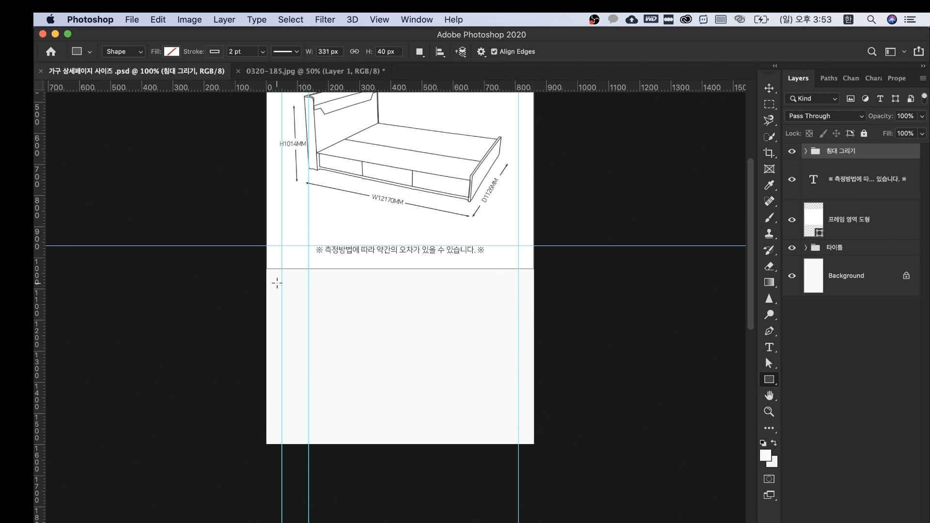
left_click_drag(283, 270, 521, 374)
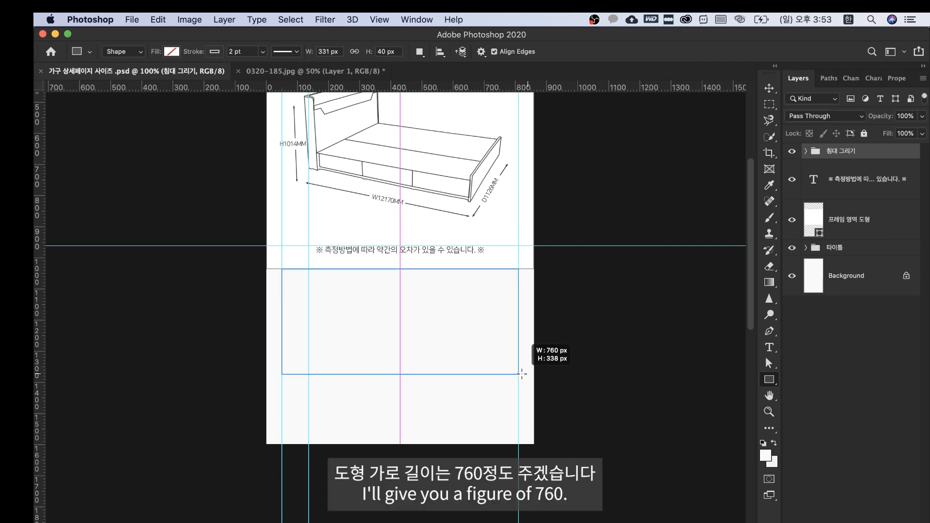
left_click_drag(522, 374, 521, 373)
left_click(891, 124)
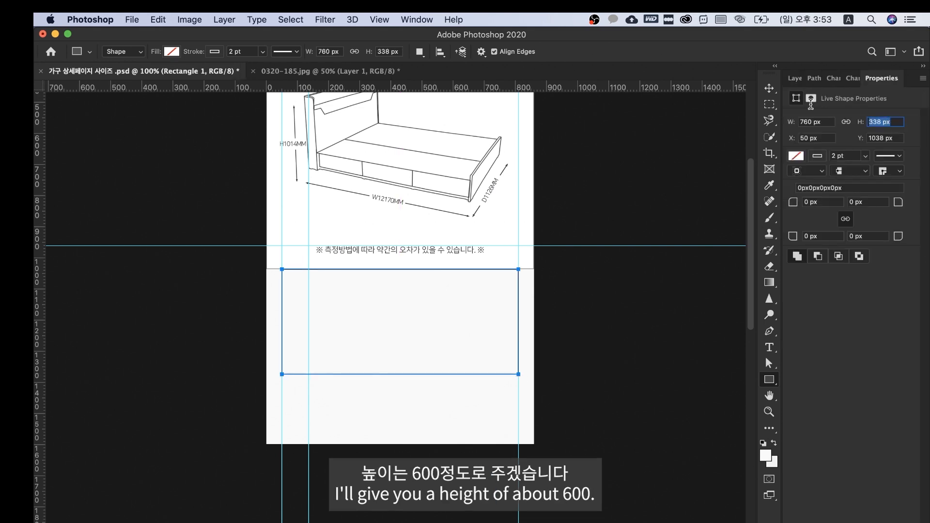
type("600")
key("Return")
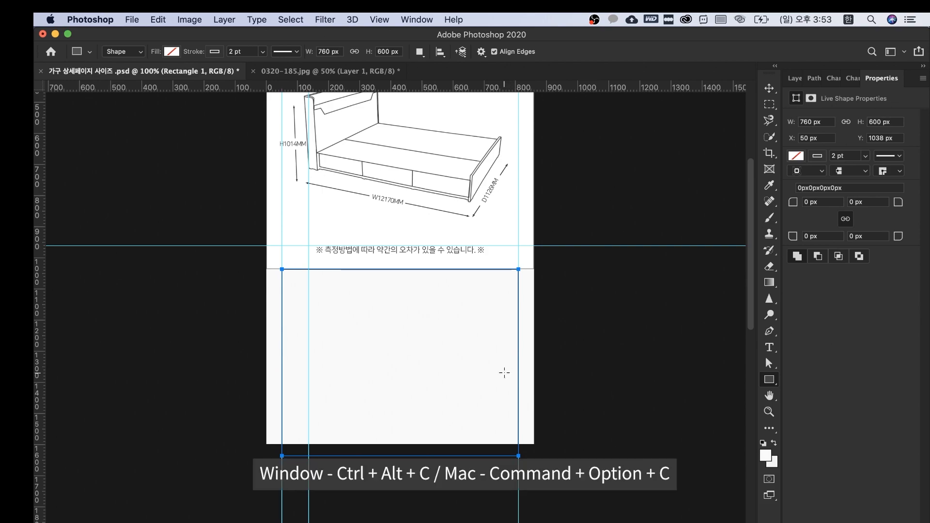
Step: Extend the canvas downward to a height of 2000 pixels, anchored at the top center
key("super+alt+c")
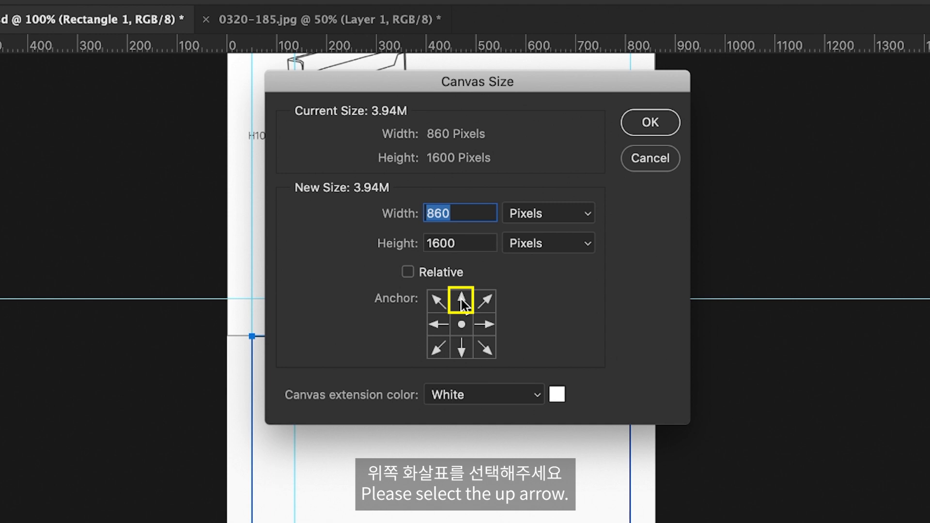
left_click(461, 299)
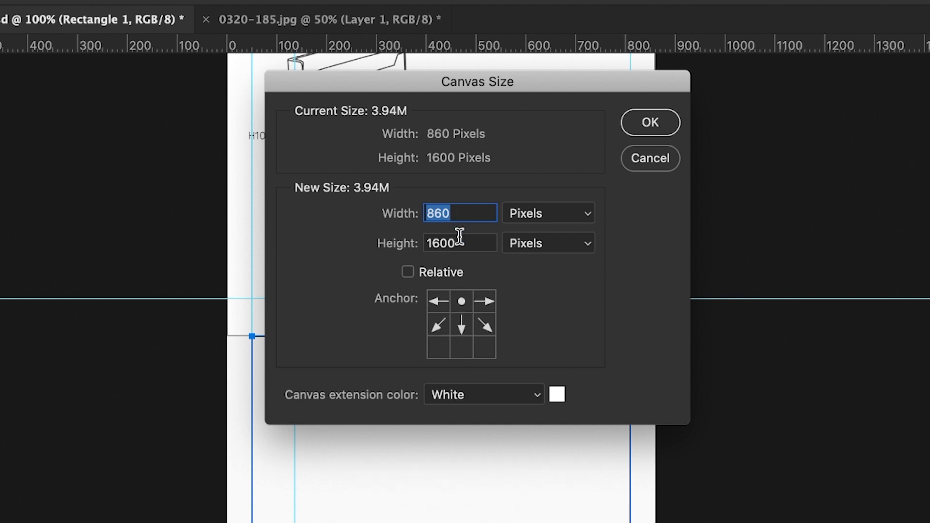
key("Tab")
type("200")
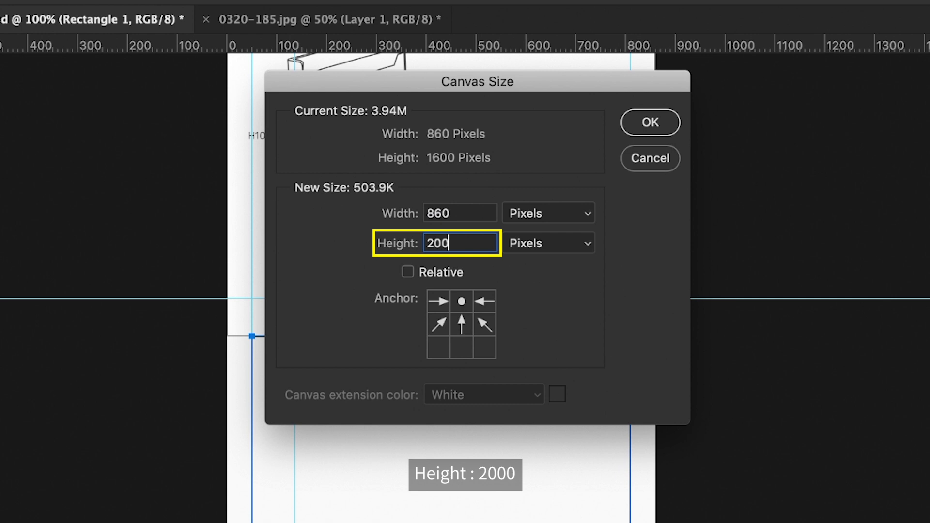
type("0")
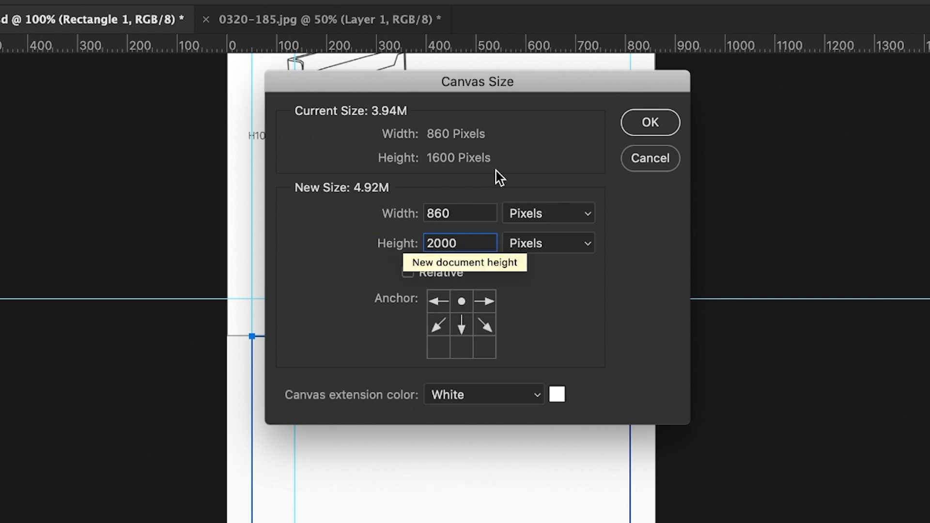
left_click(650, 127)
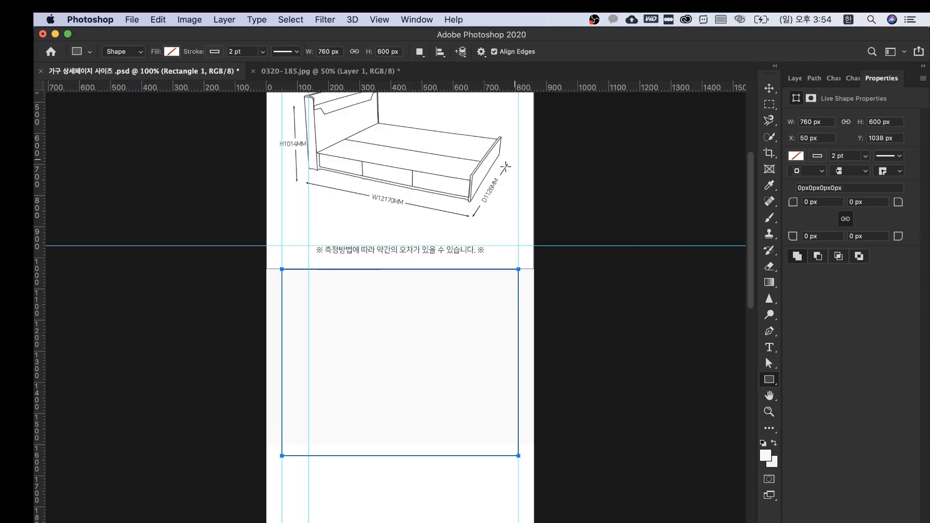
Step: Hide the new rectangle, sample the light grey page color, and fill the whole Background layer with it
scroll(370, 507, "down", 8)
scroll(371, 511, "up", 6)
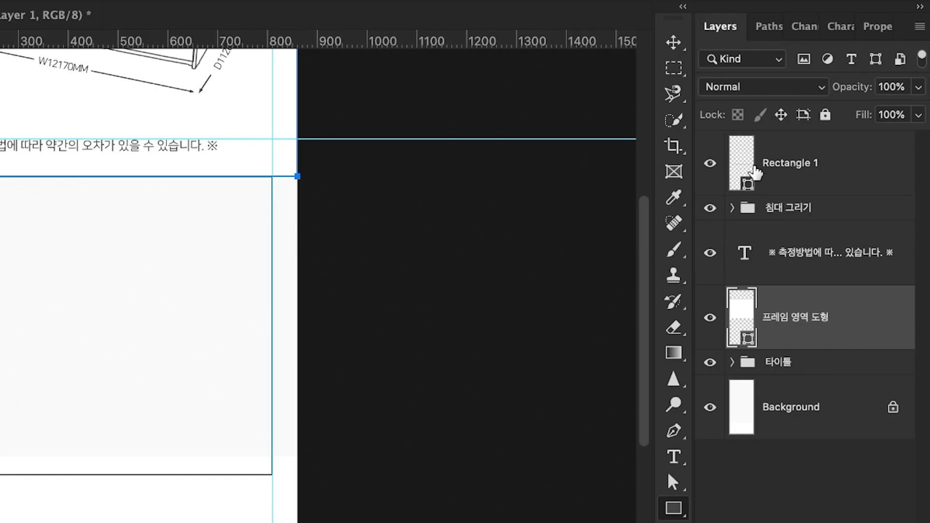
left_click(755, 172)
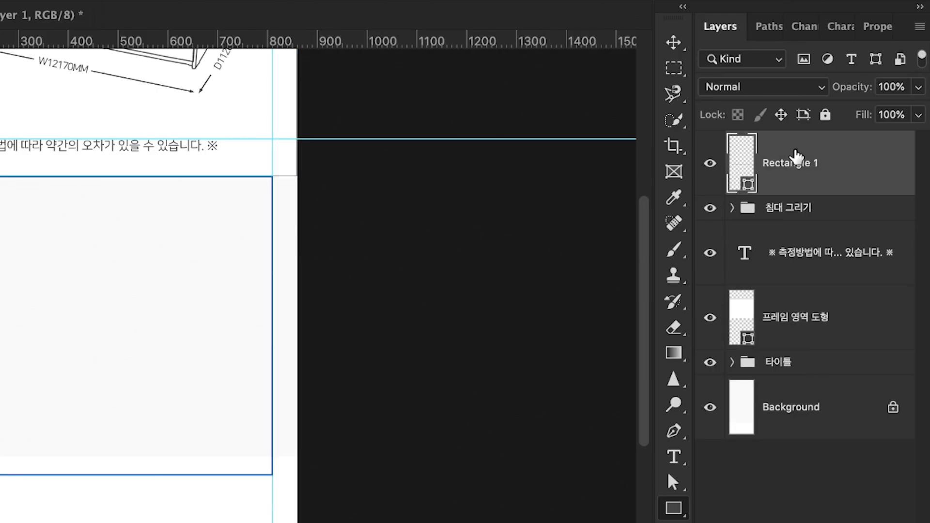
left_click(710, 163)
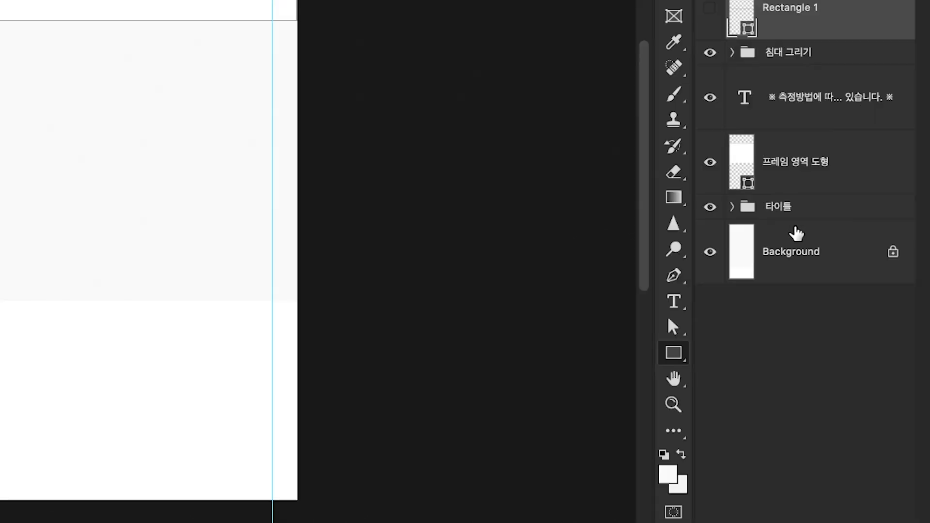
left_click(839, 315)
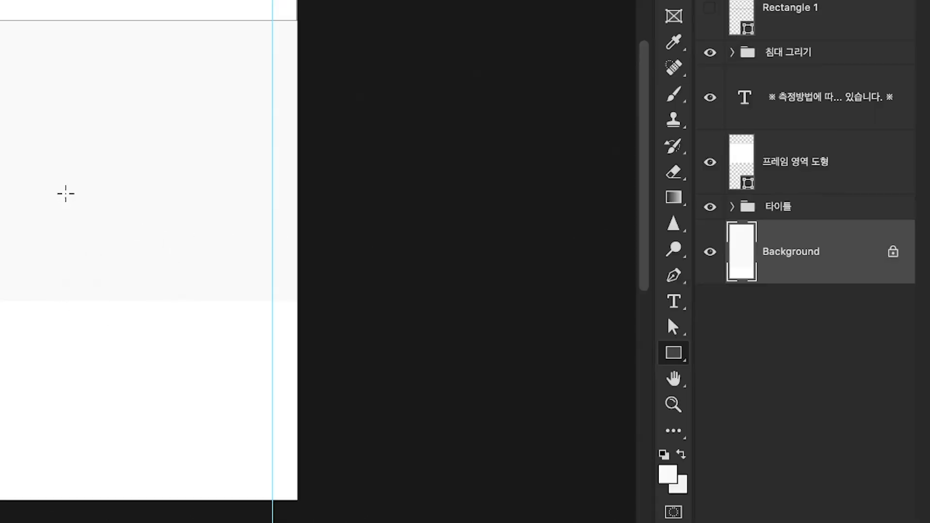
scroll(62, 246, "up", 3)
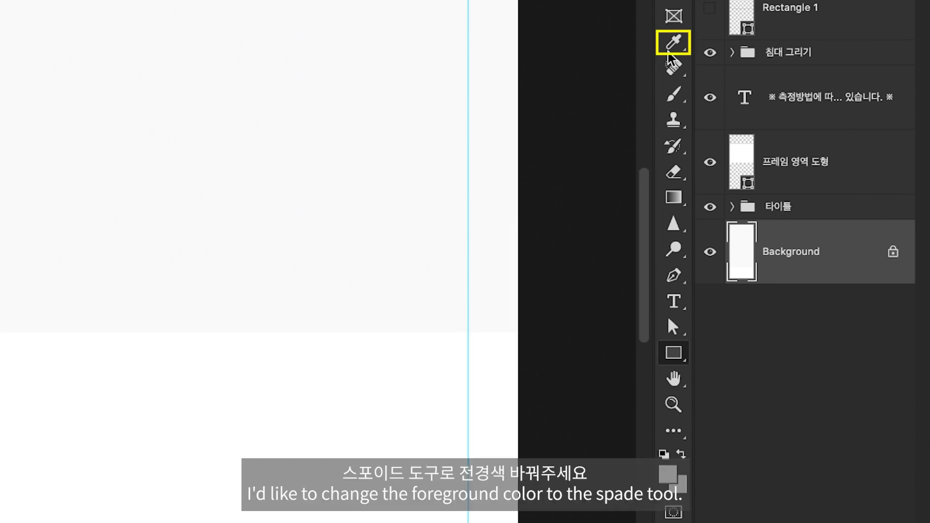
key("i")
left_click(164, 184)
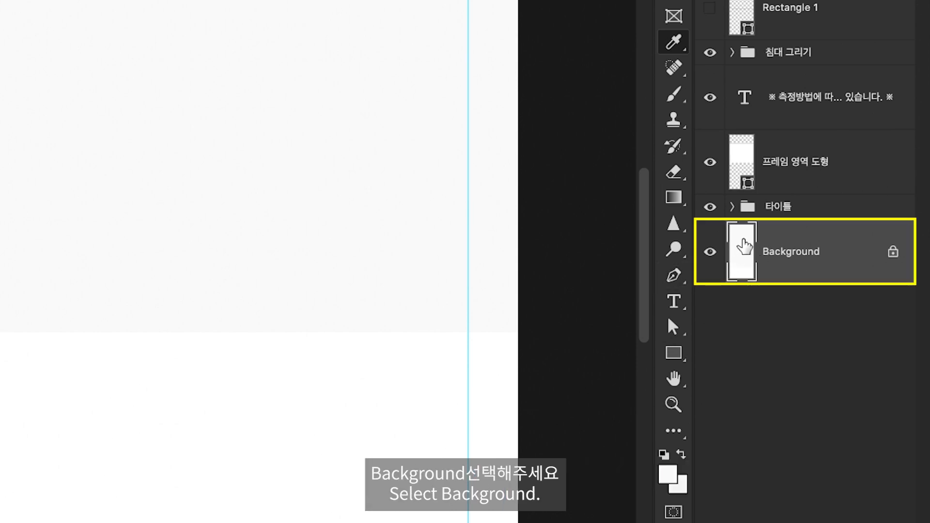
key("alt+BackSpace")
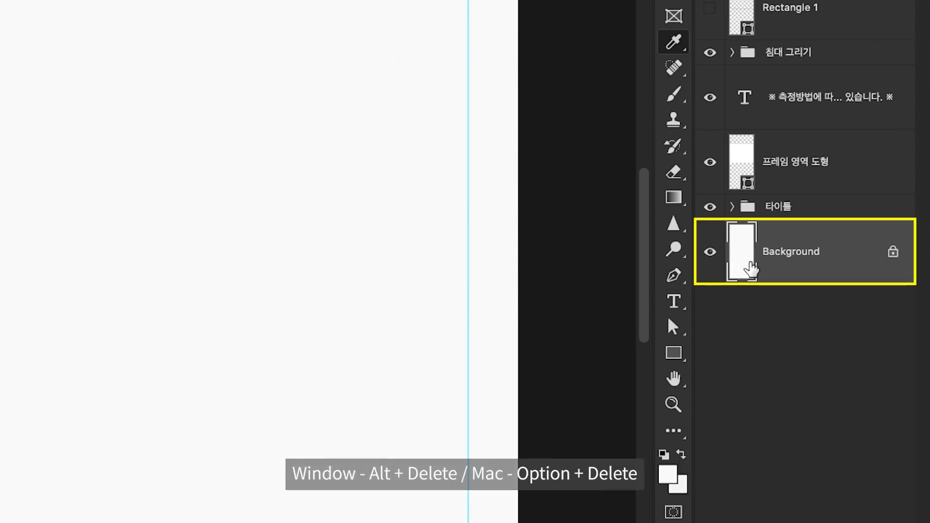
key("super+minus")
key("super+minus")
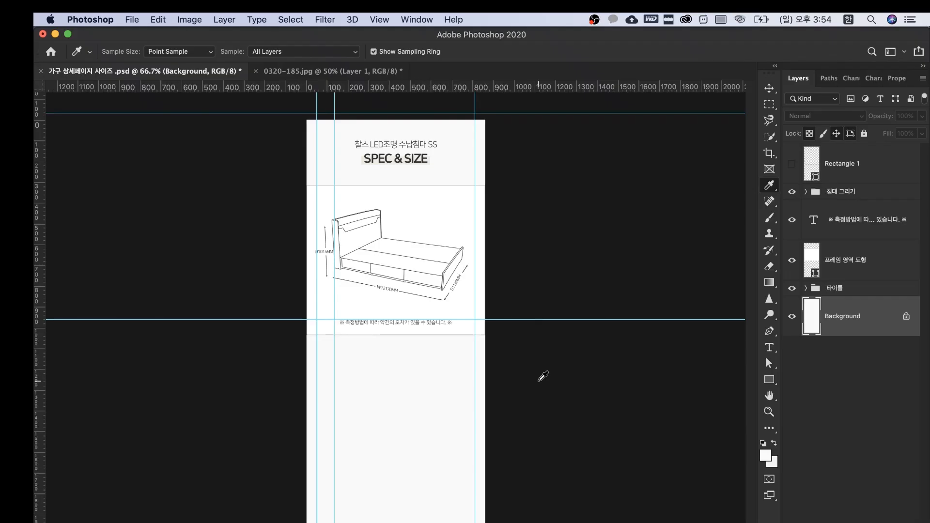
Step: Show the Rectangle 1 layer again and rename it 표 전체 박스
left_click(845, 163)
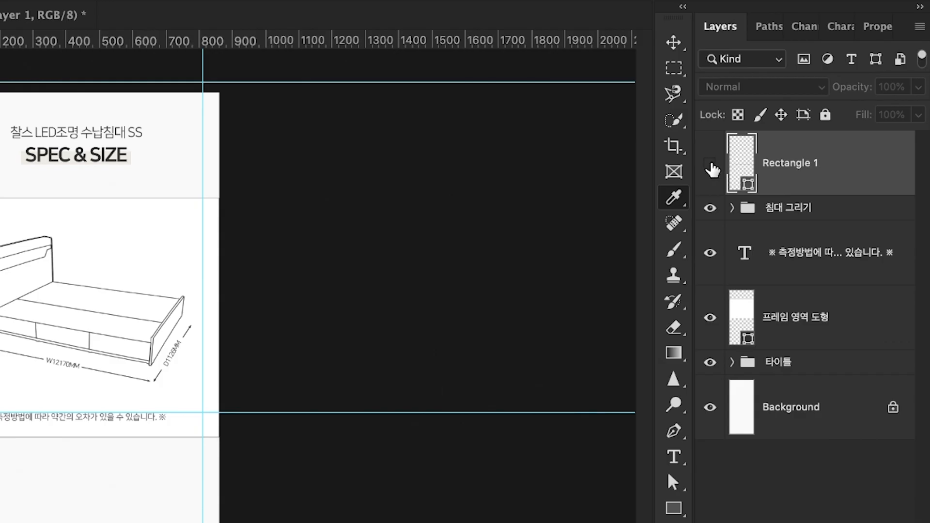
left_click(710, 168)
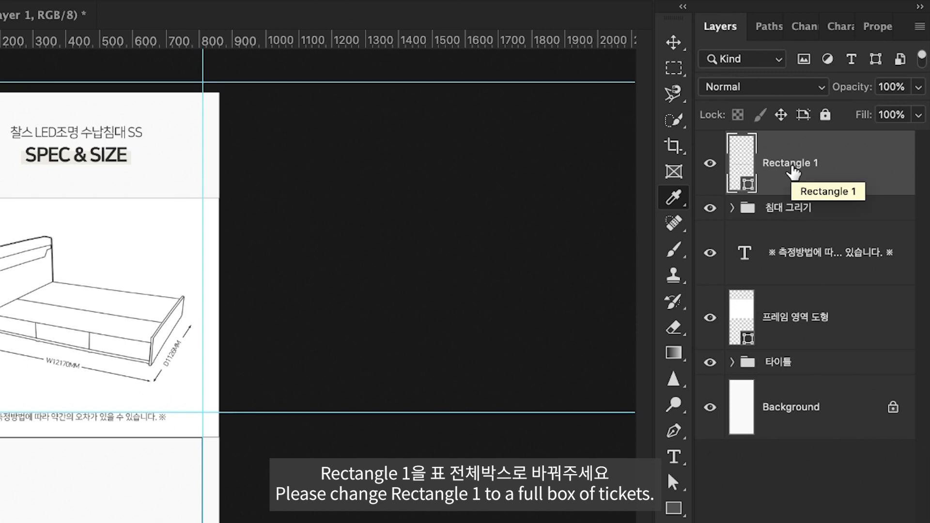
double_click(792, 163)
type("표")
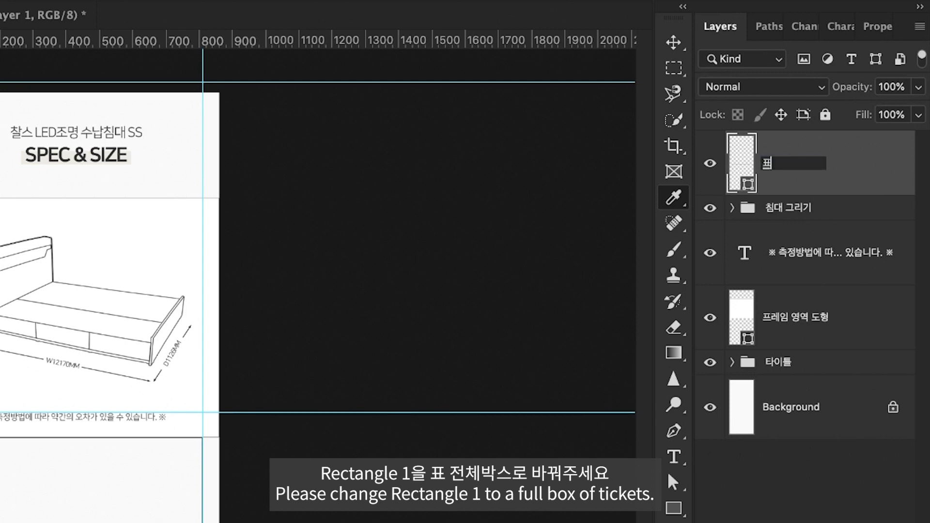
type(" 전체 박스")
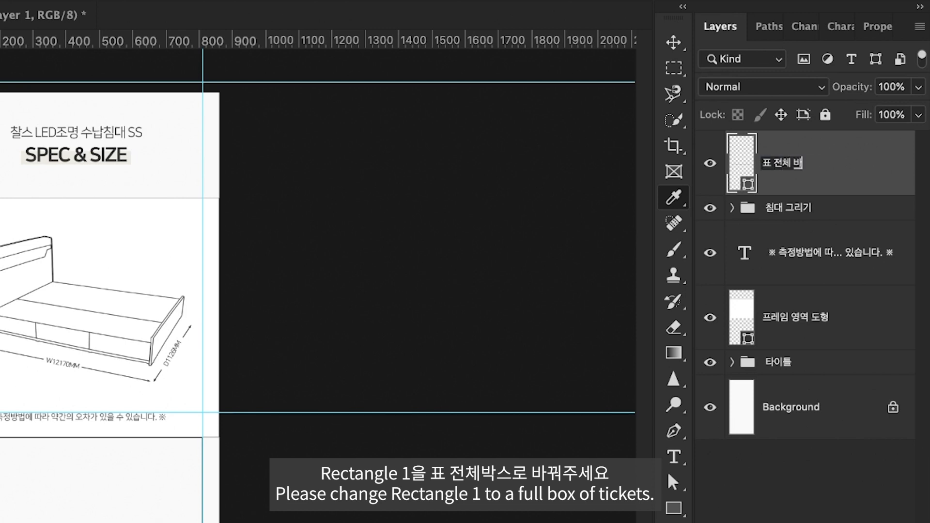
key("Return")
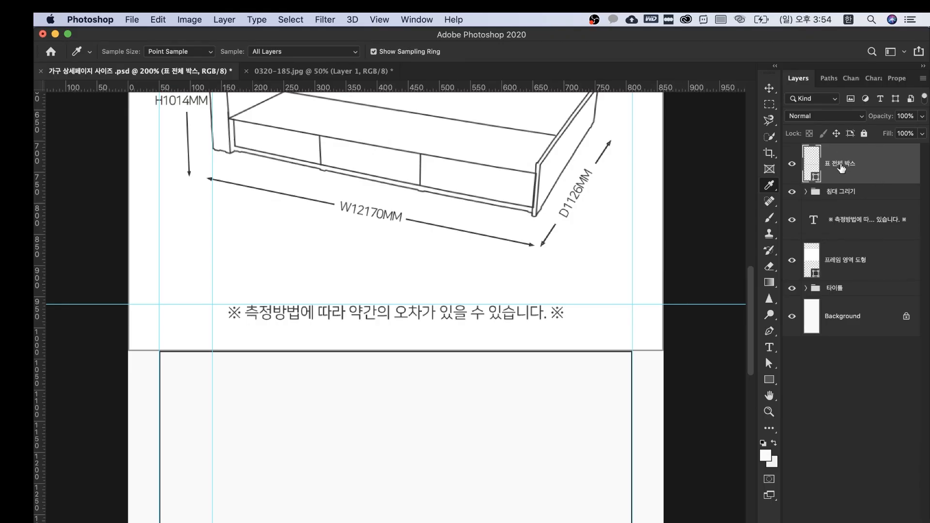
Step: Move the table box (표 전체 박스) 70 px down, away from the frame's bottom edge
key("v")
mouse_move(353, 357)
left_mouse_down()
mouse_move(342, 372)
mouse_move(342, 357)
left_mouse_up()
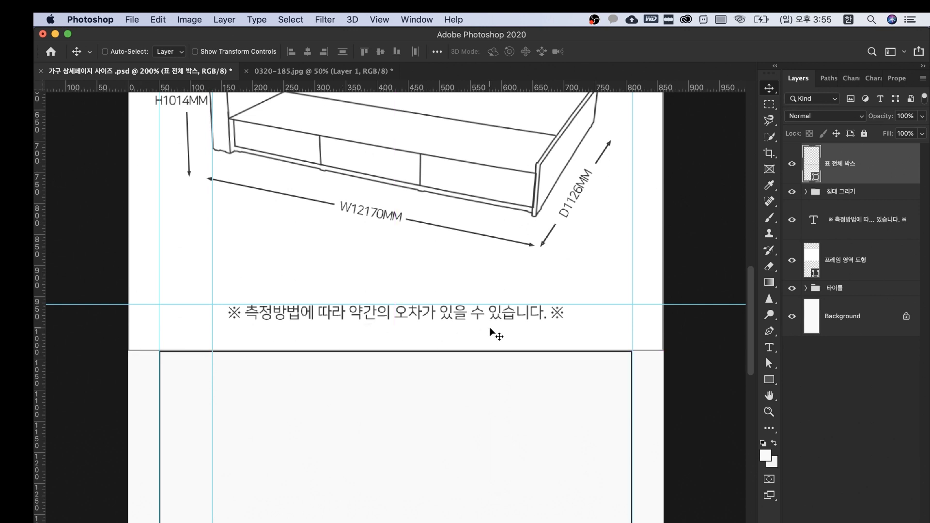
key("shift+Down")
key("shift+Down")
key("shift+Down")
key("shift+Down")
key("shift+Down")
key("shift+Down")
key("shift+Down")
key("super+minus")
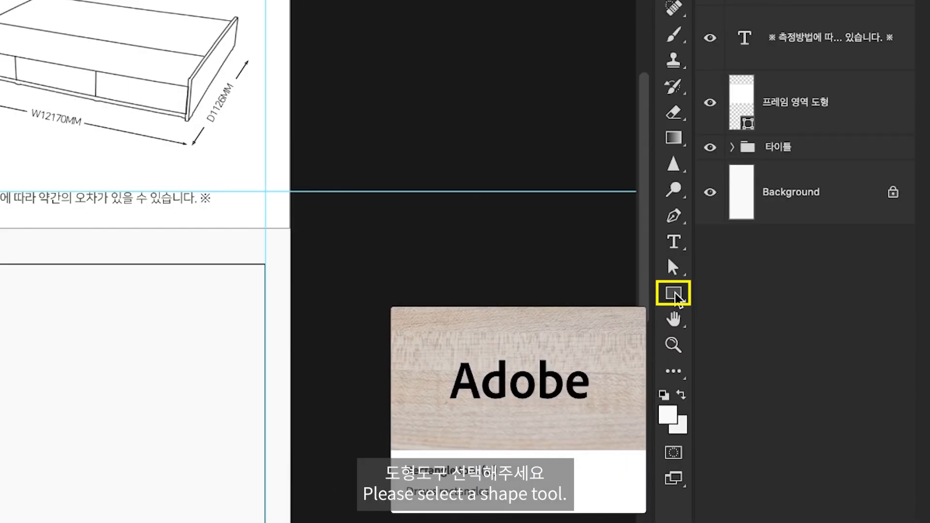
Step: Give the table box (표 전체 박스) a 1 pt stroke in light grey cbcbcb
left_click(675, 293)
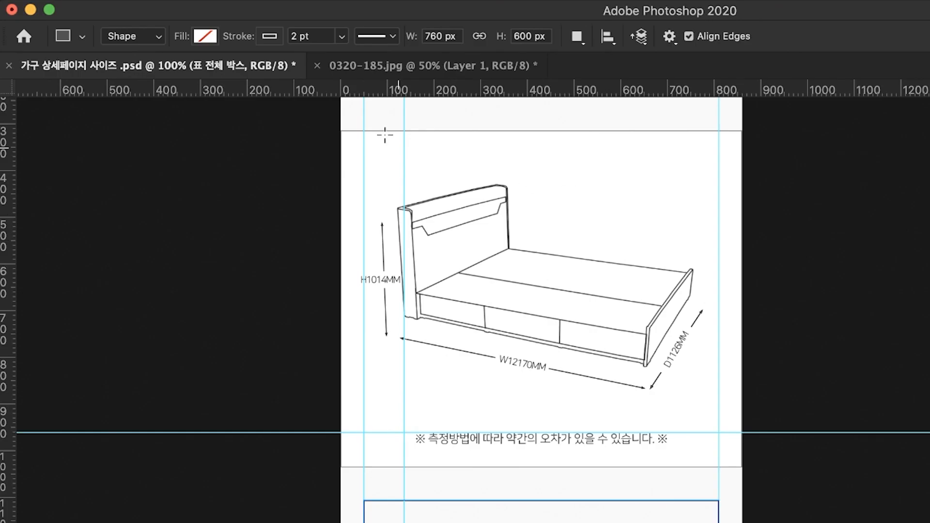
left_click_drag(320, 33, 291, 35)
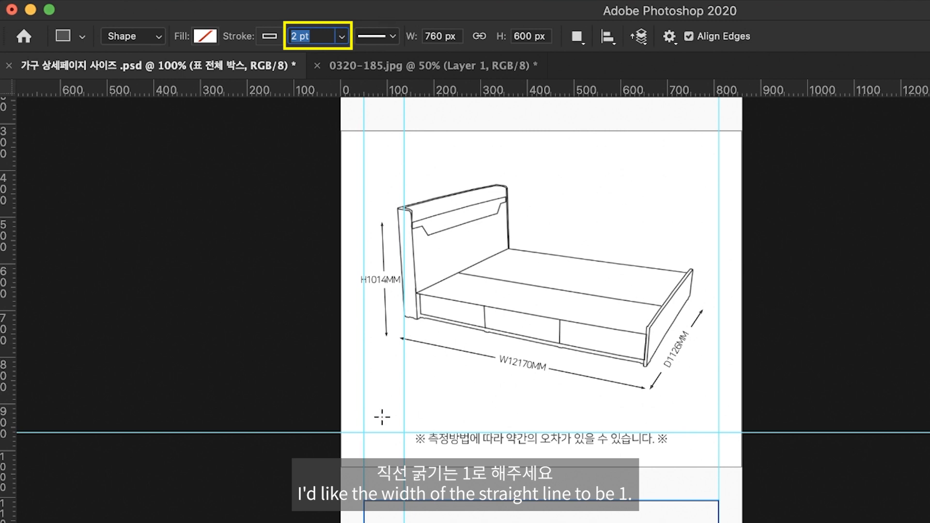
type("1")
key("Return")
left_click(271, 37)
left_click(385, 72)
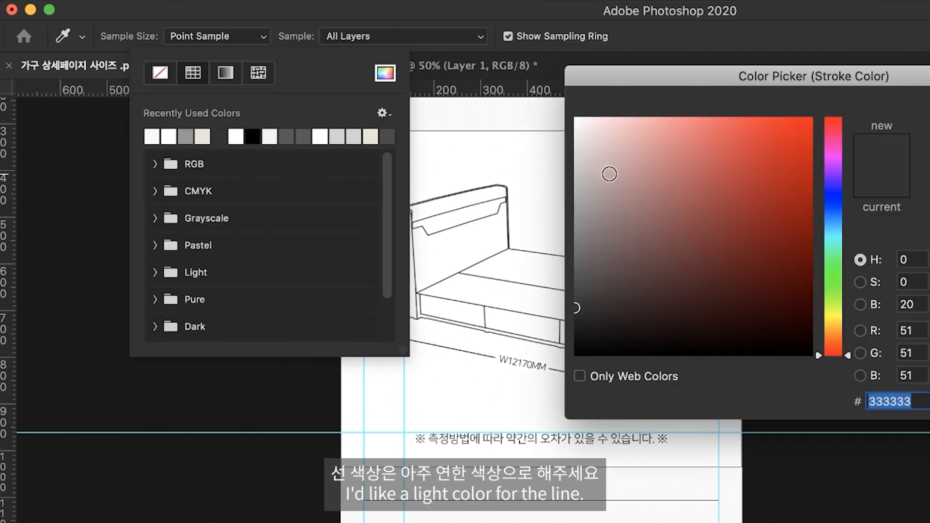
mouse_move(582, 157)
left_mouse_down()
mouse_move(573, 145)
mouse_move(570, 167)
left_mouse_up()
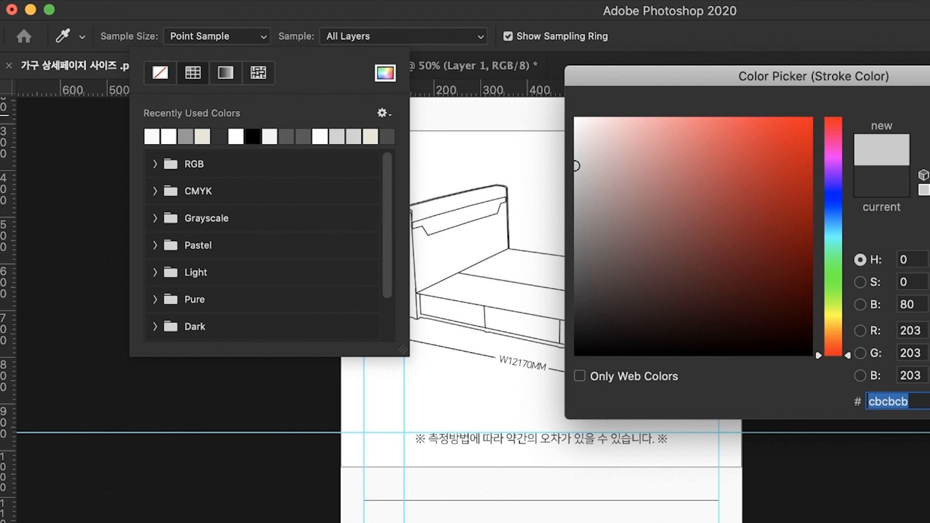
key("Return")
left_click(861, 191)
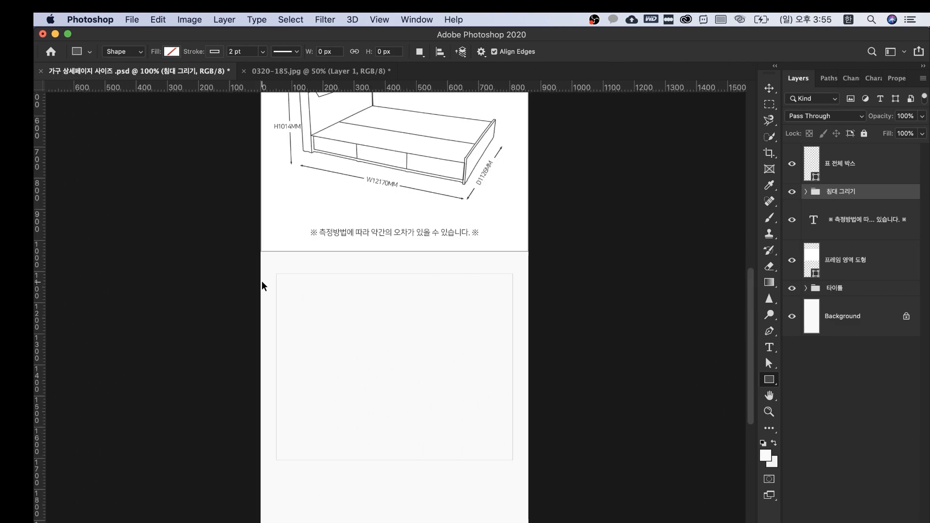
Step: Duplicate the 표 전체 박스 layer and rename the copy 표 제목박스
left_click(853, 167)
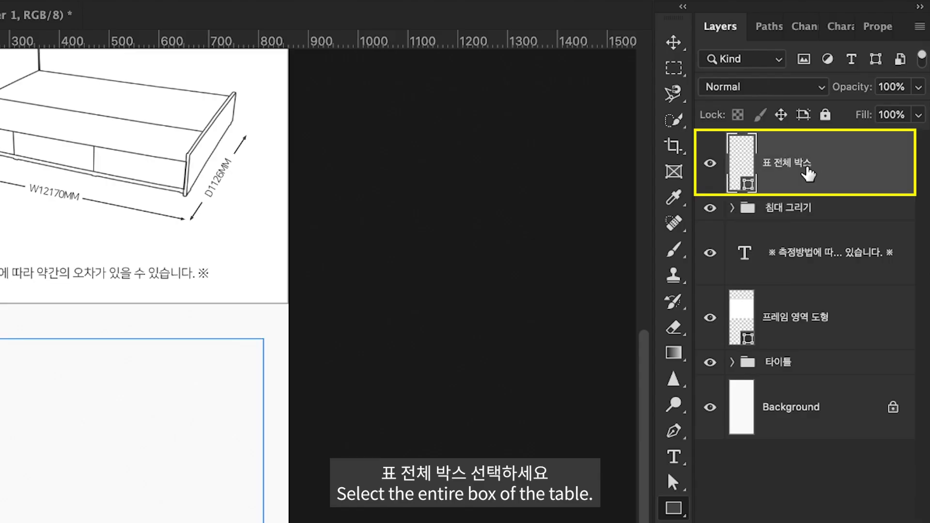
key("ctrl+j")
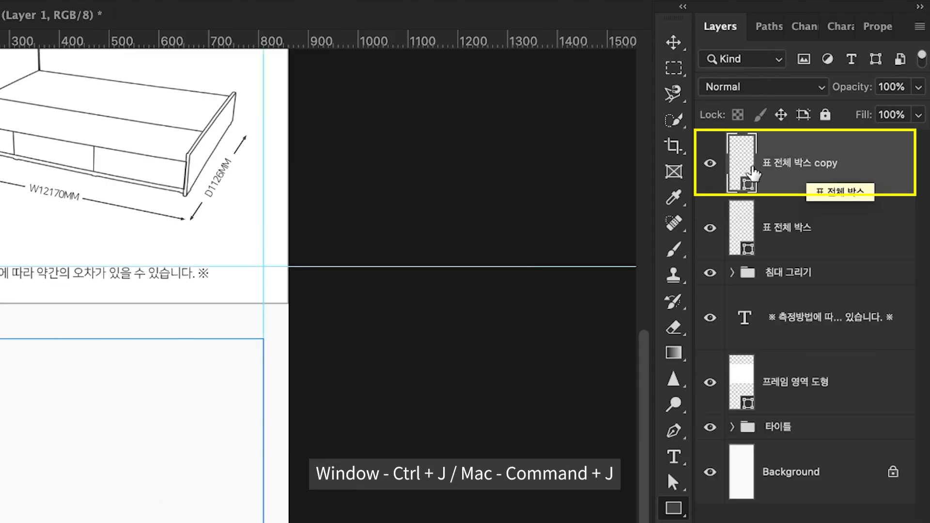
double_click(806, 167)
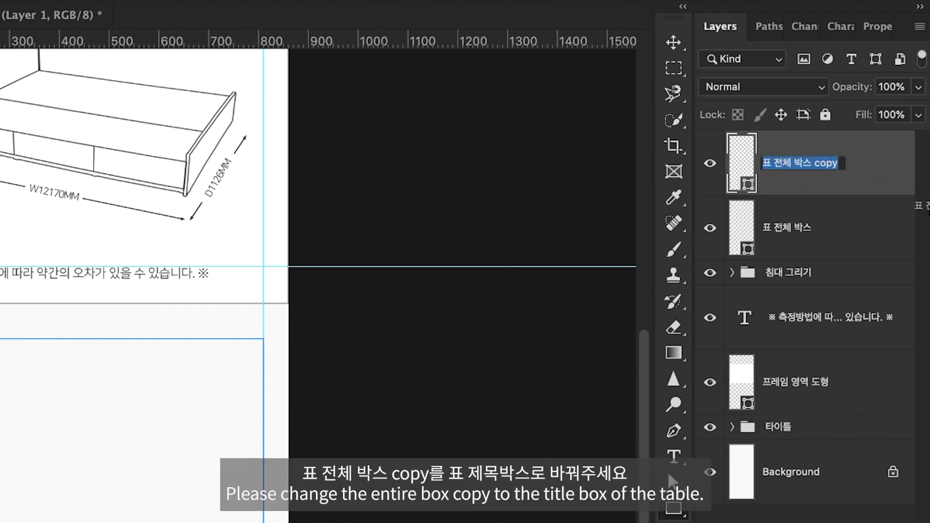
type("표 제목박스")
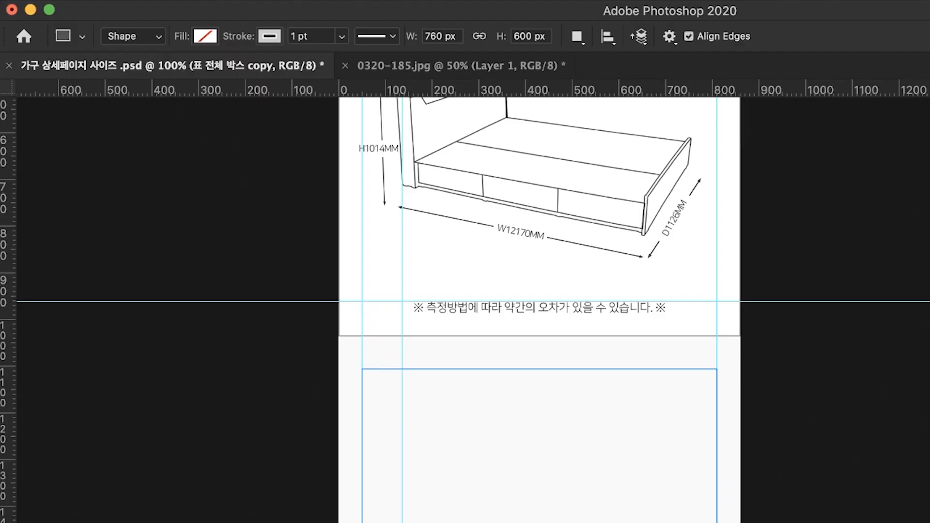
left_click(848, 160)
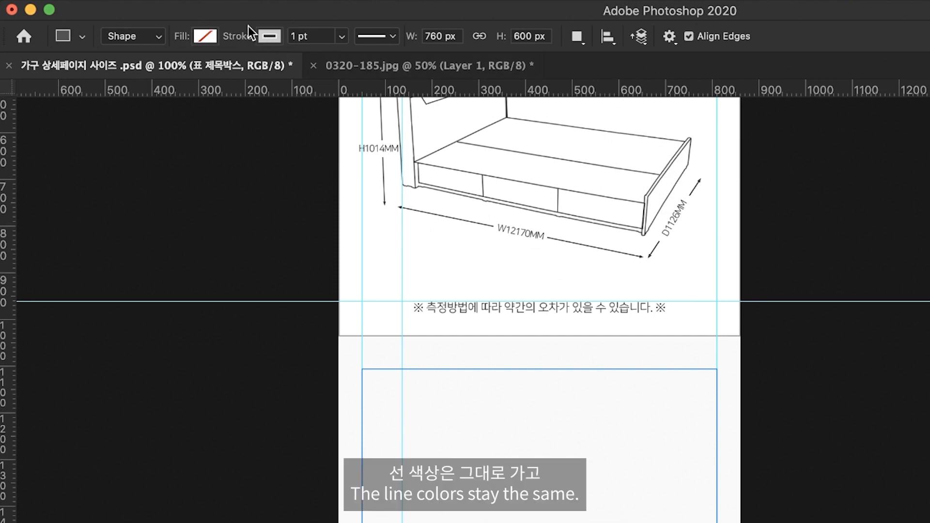
Step: Fill the table's title box (표 제목박스) with dark grey 666666
left_click(206, 36)
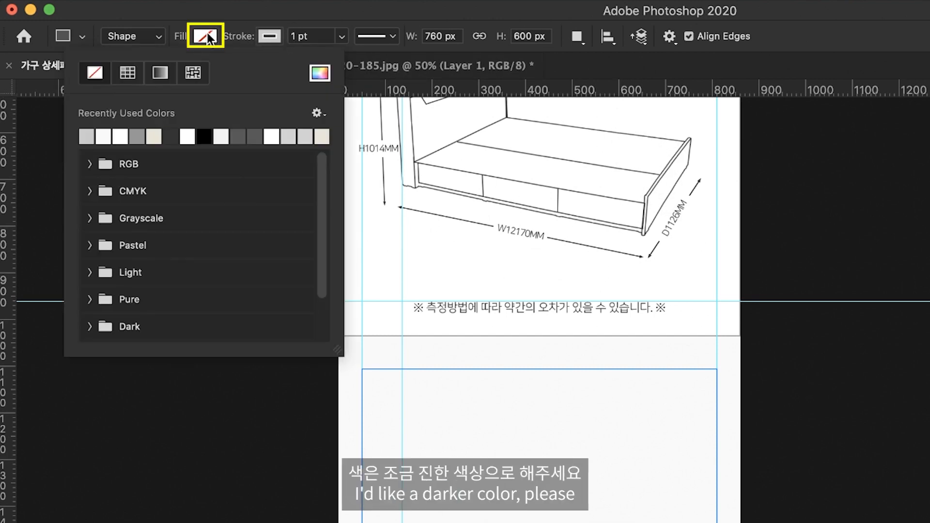
left_click(320, 72)
left_click(574, 260)
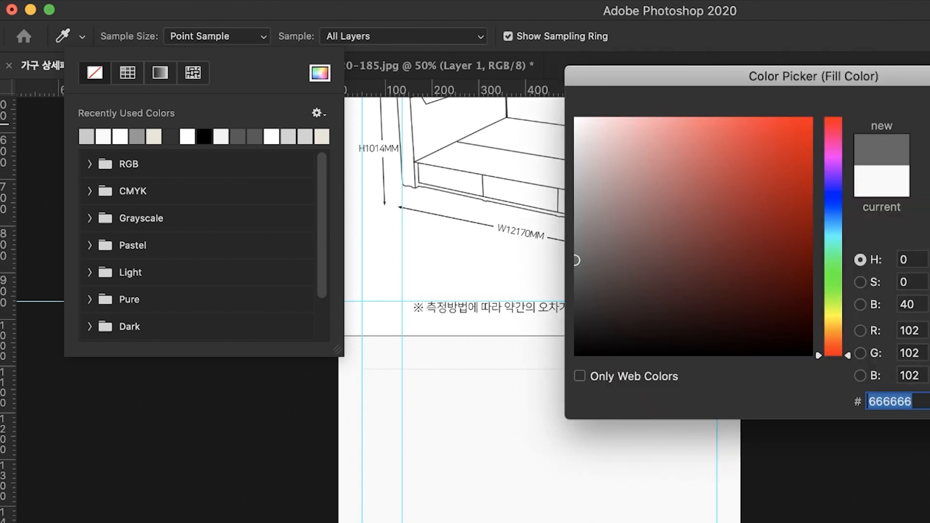
key("Return")
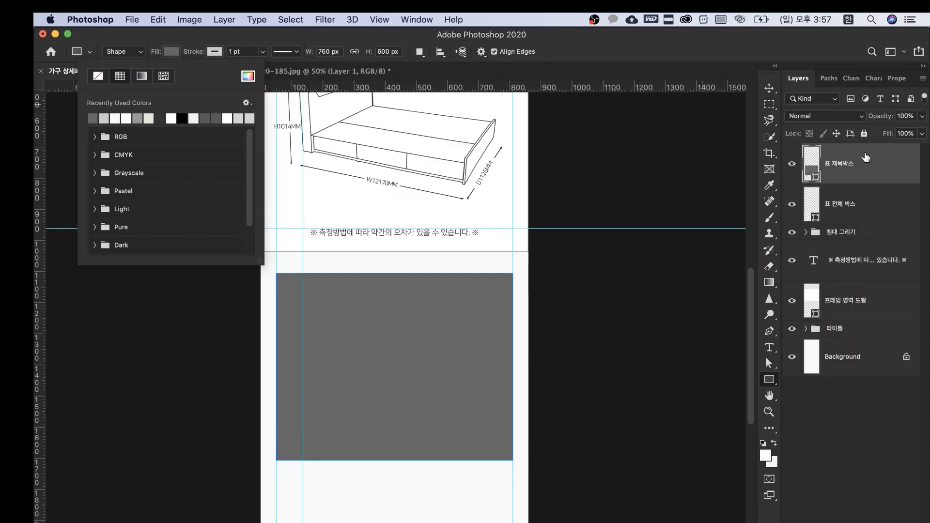
Step: Narrow the title box (표 제목박스) to a 214 px wide column along the table's left edge
left_click(870, 163)
key("super+t")
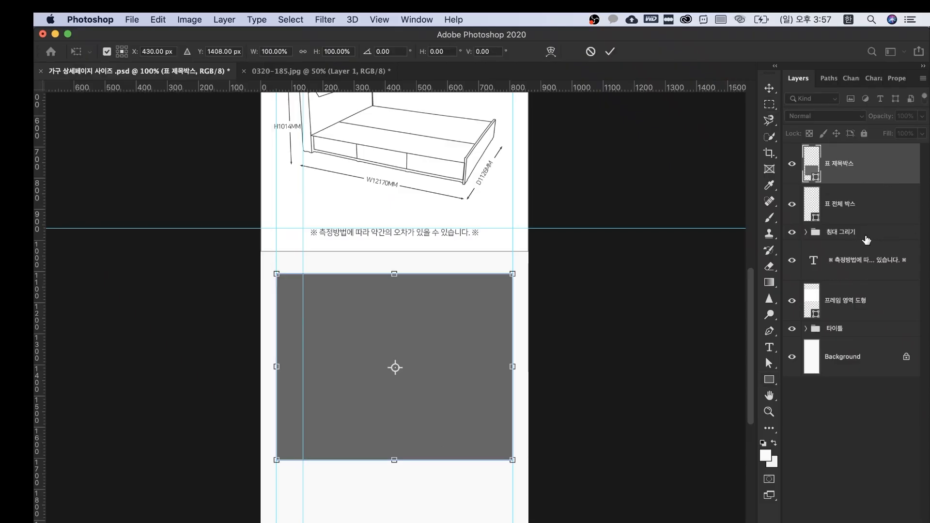
left_click_drag(512, 366, 341, 367)
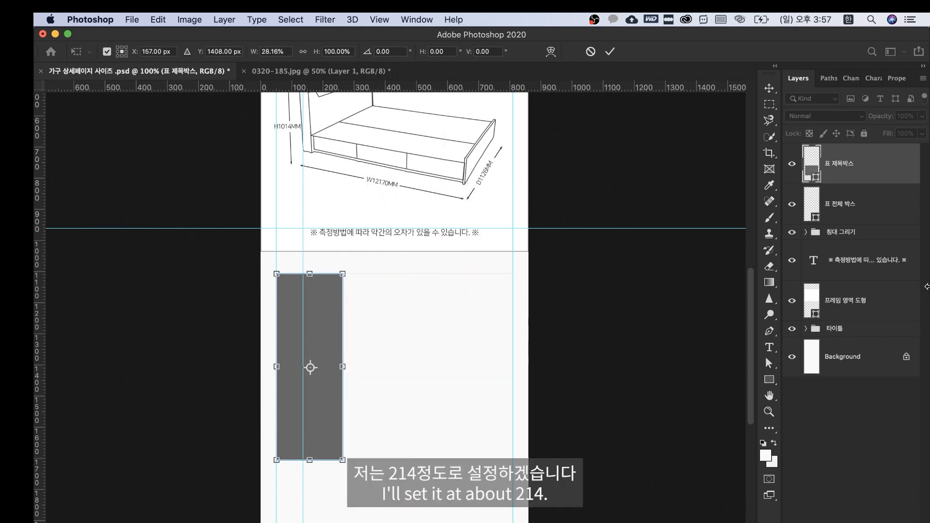
key("Return")
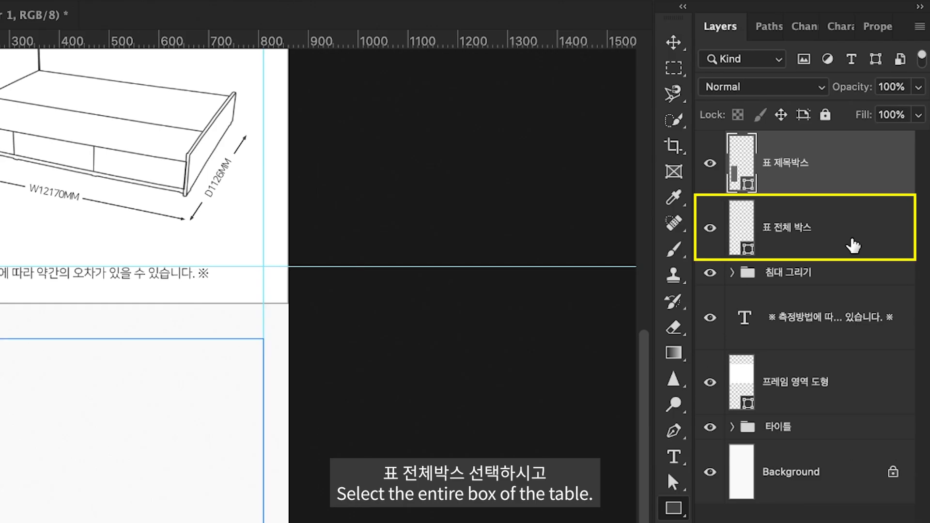
Step: Fill the whole table box (표 전체 박스) with light grey e9e9e9 and hide the guides
left_click(880, 215)
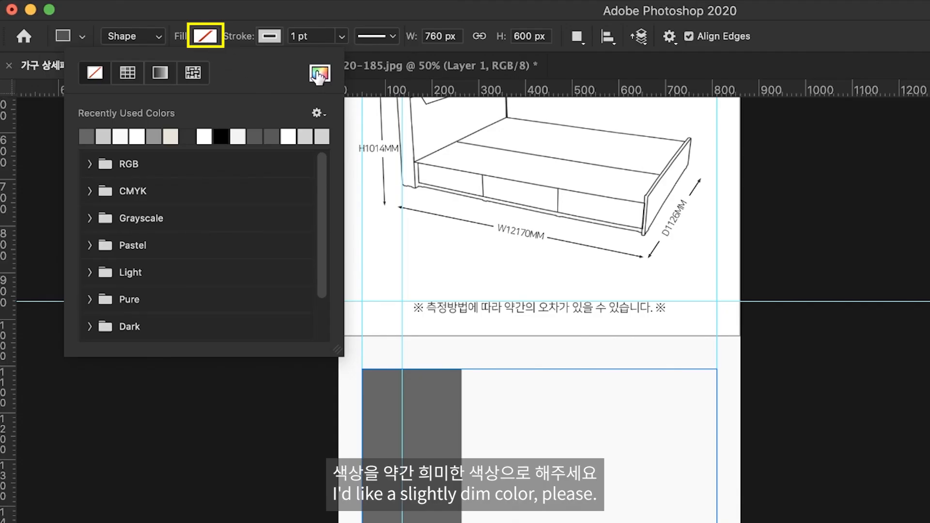
left_click(320, 73)
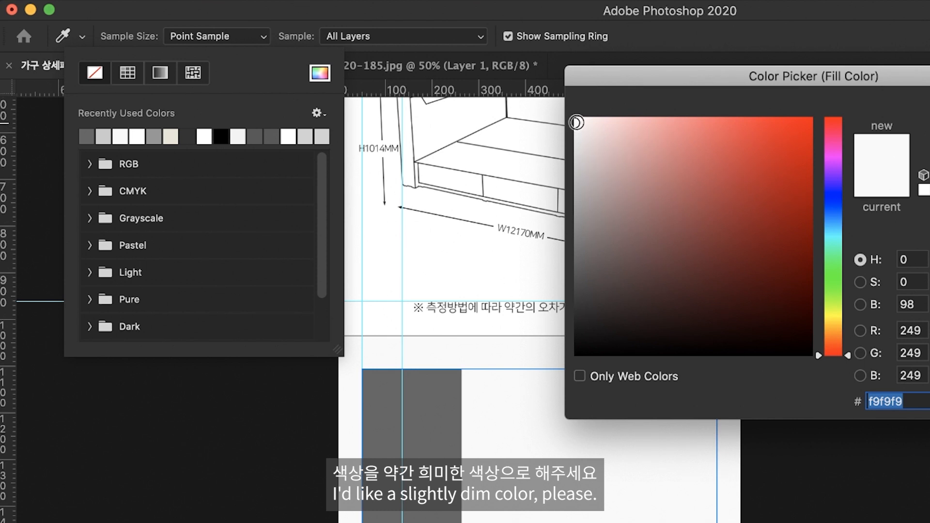
left_click(574, 138)
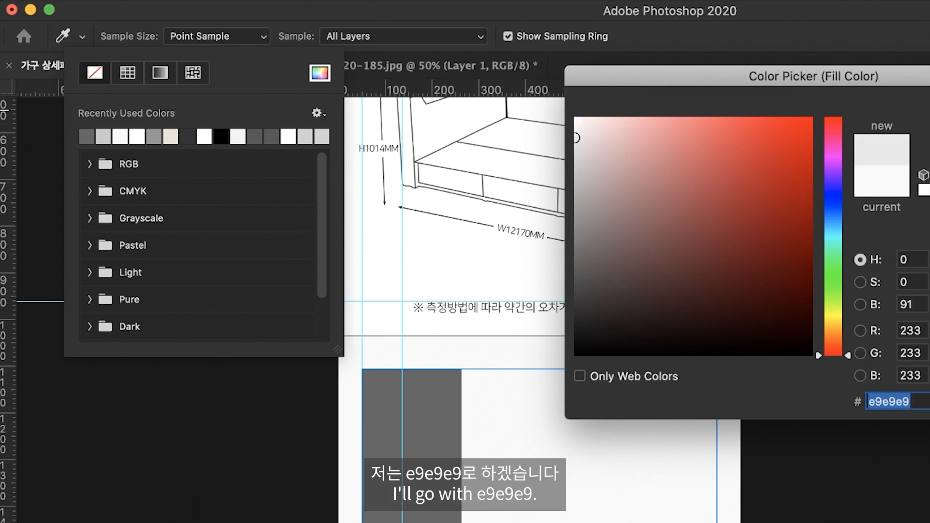
key("Return")
left_click(858, 179)
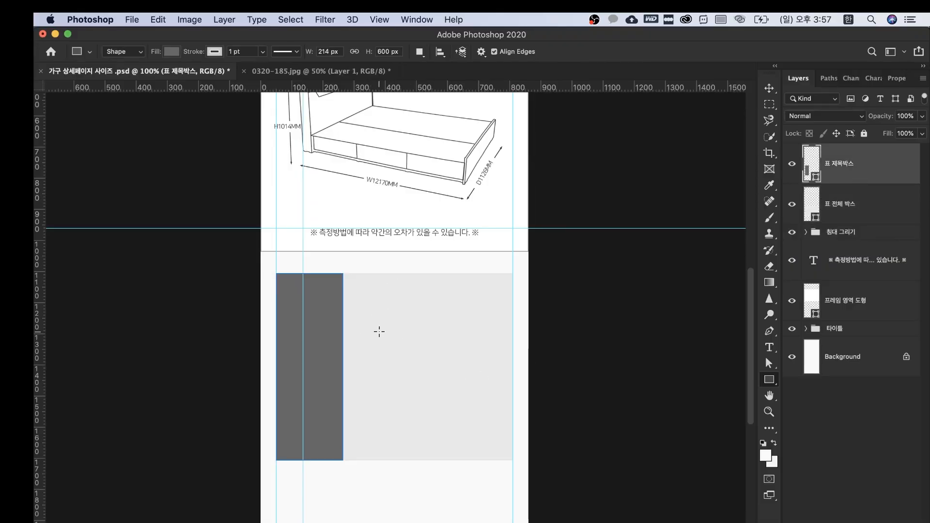
key("super+semicolon")
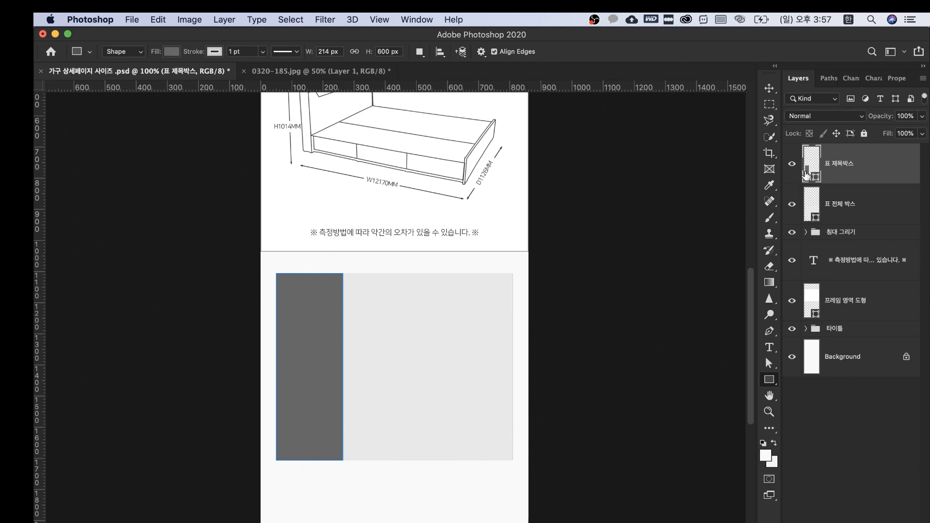
Step: Place a duplicate of the 표 전체 박스 layer above 표 제목박스 and remove the copy's fill
left_click(827, 191)
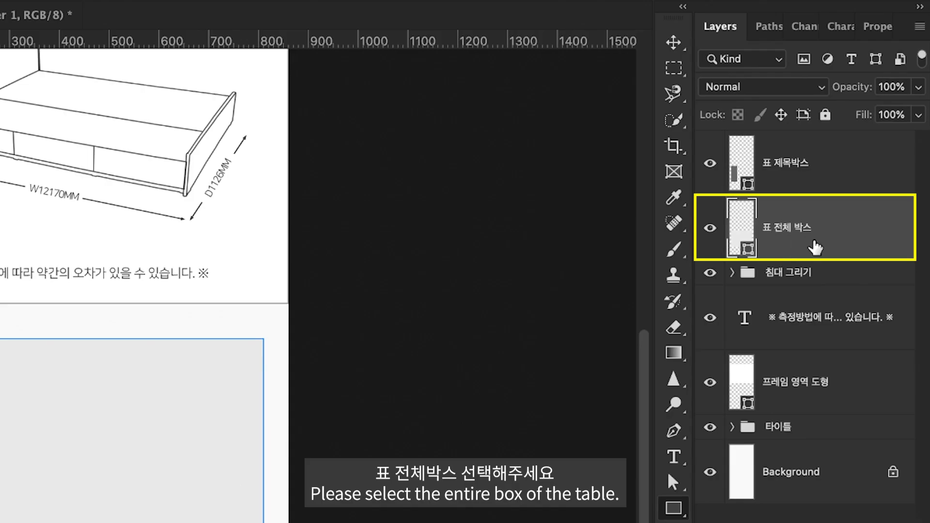
key("super+j")
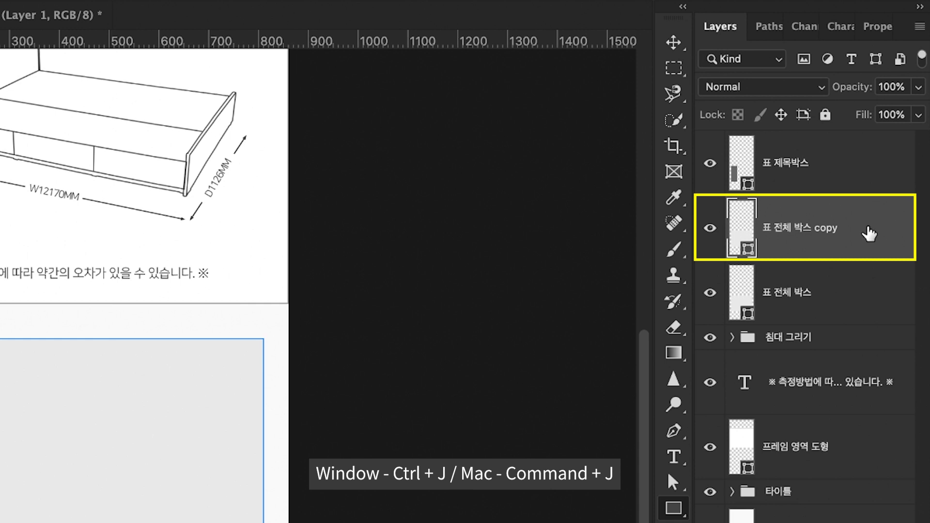
left_click_drag(867, 233, 869, 152)
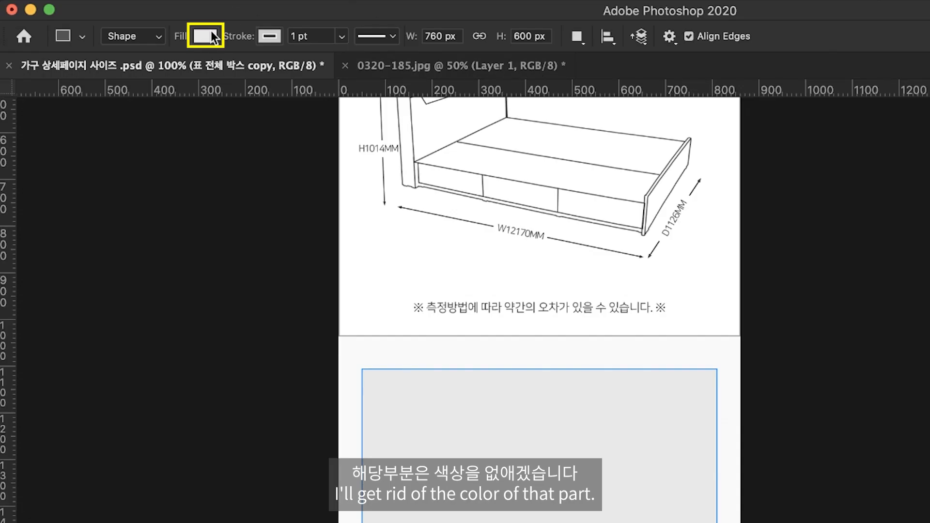
left_click(193, 42)
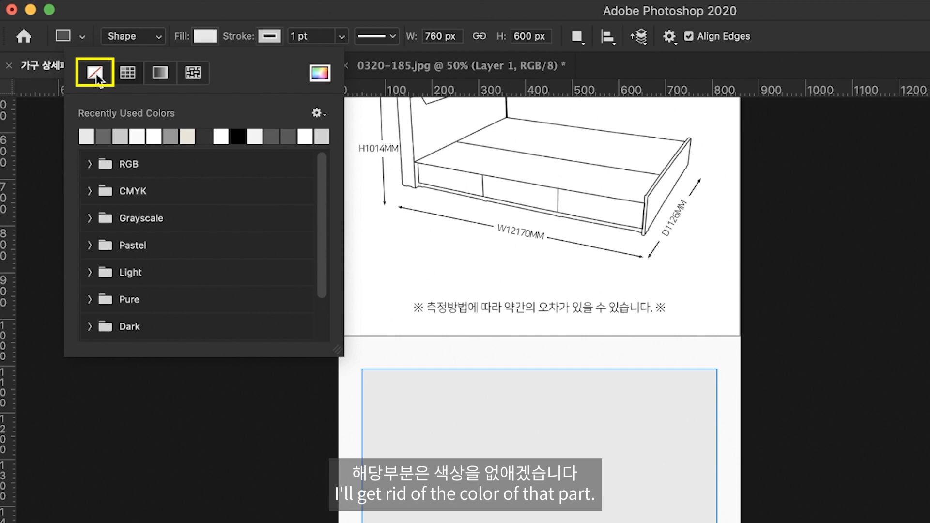
left_click(96, 74)
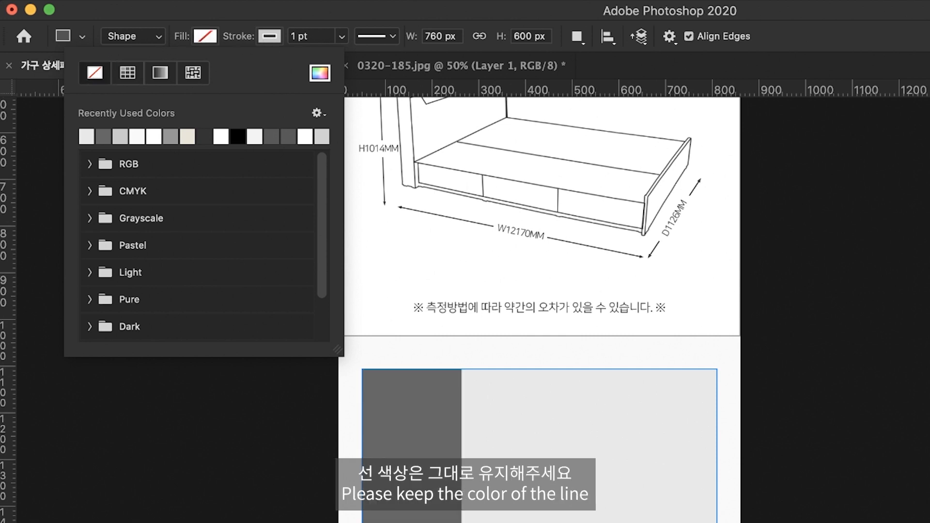
key("Return")
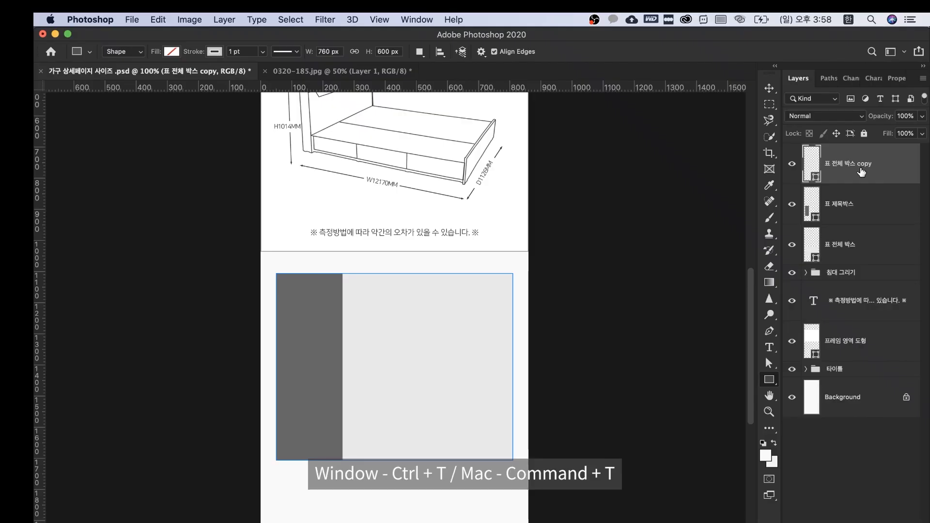
Step: Shrink the unfilled copy to 13.33% height, keeping its upper edge on the table's, and rename it 내용박스1
key("super+t")
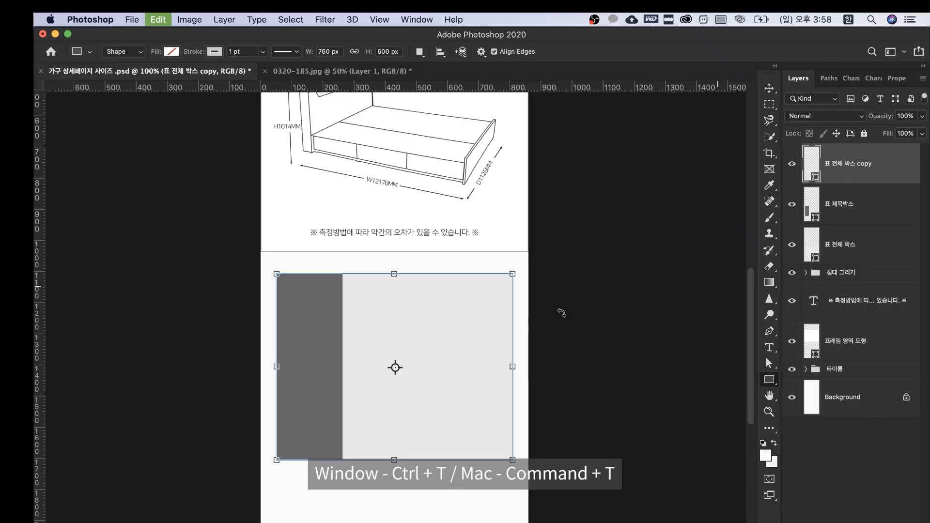
left_click_drag(395, 464, 385, 299)
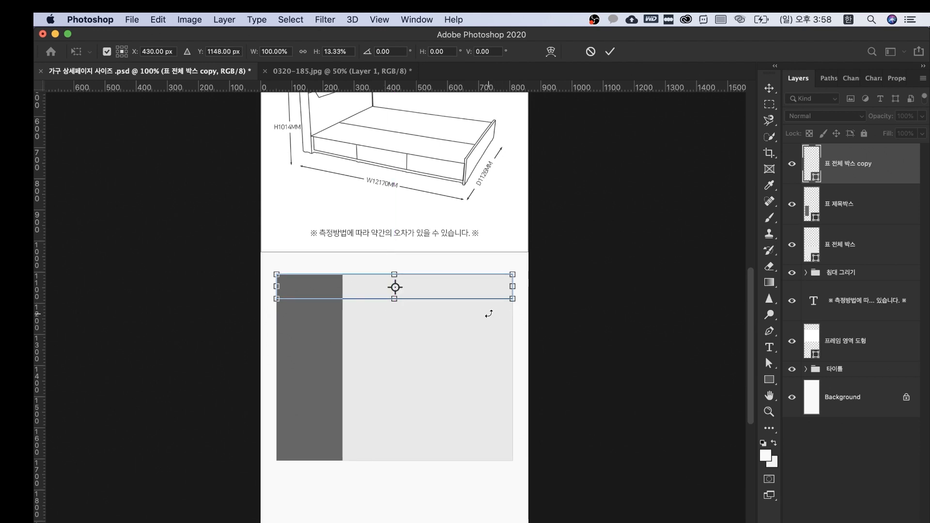
key("Return")
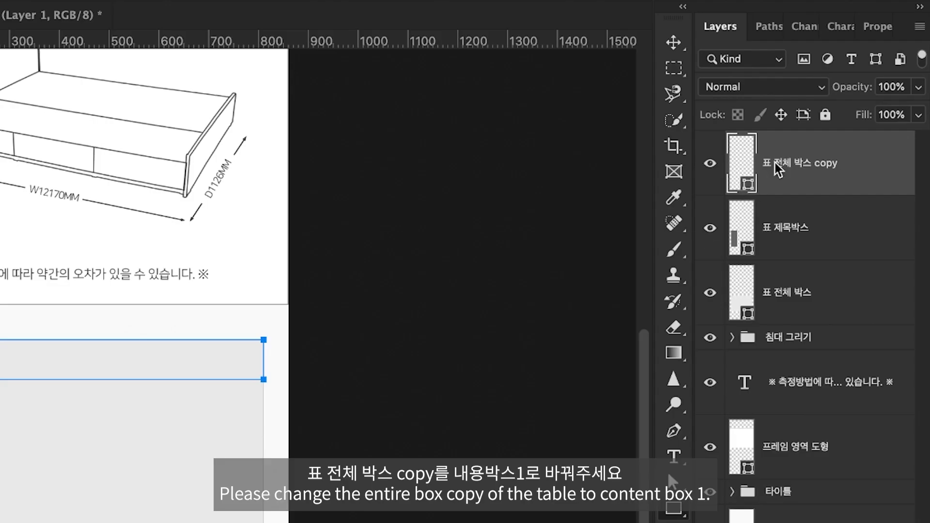
double_click(833, 163)
type("내용박스1")
key("Return")
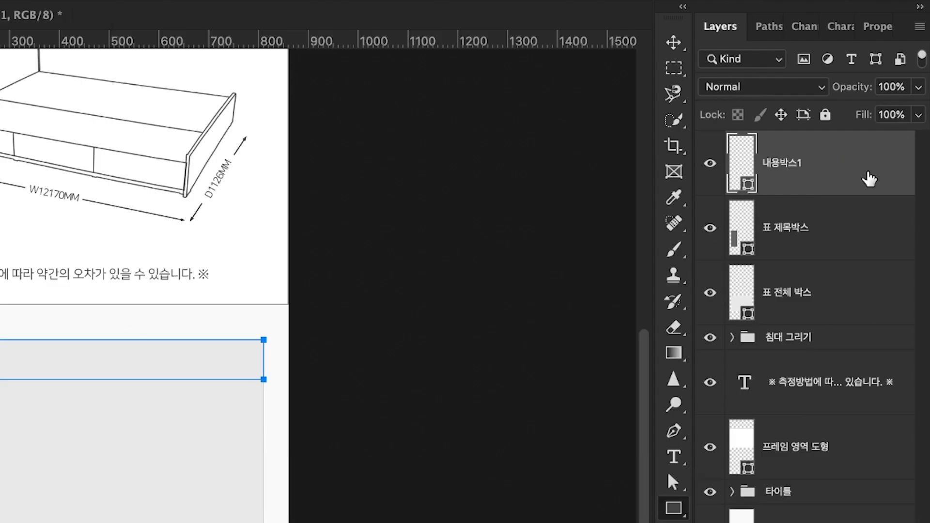
Step: Duplicate the 내용박스1 layer and rename the copy 내용박스2
key("ctrl+j")
double_click(793, 162)
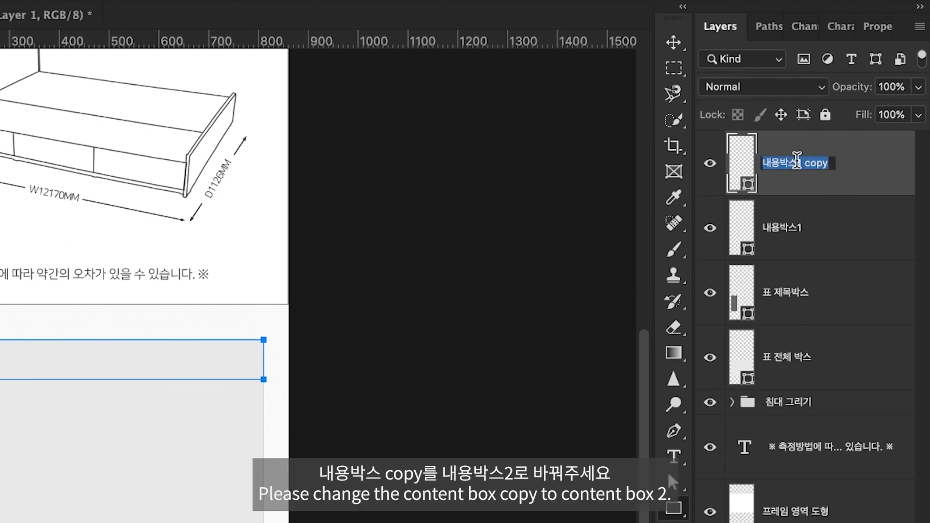
left_click(797, 162)
left_click_drag(797, 162, 831, 162)
key("BackSpace")
type("2")
key("Return")
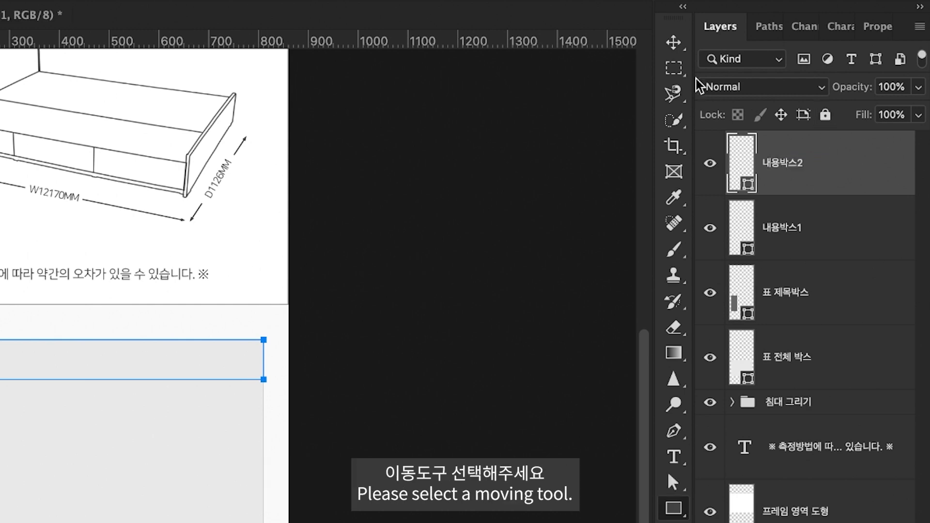
Step: Move the 내용박스2 row straight down so it sits directly beneath the 내용박스1 row
left_click(673, 42)
left_click_drag(450, 301, 453, 324)
key("super+plus")
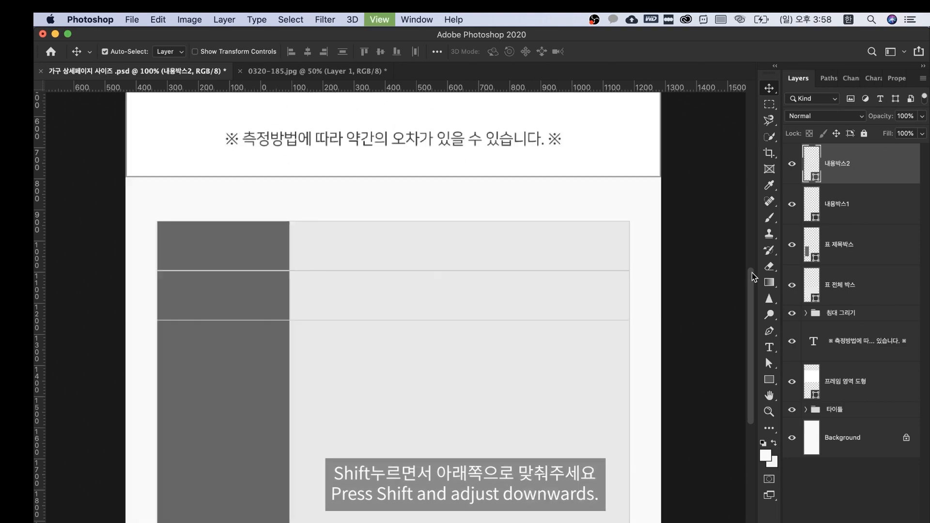
key("super+minus")
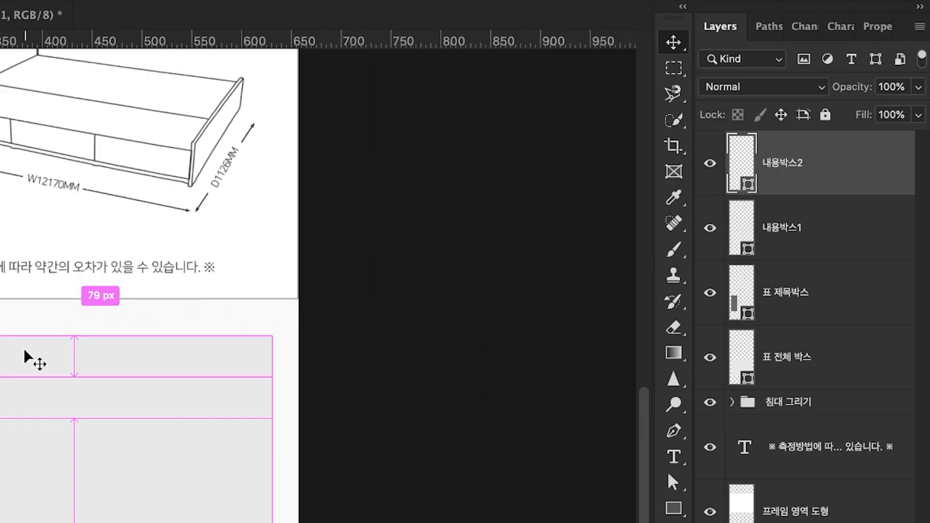
Step: Duplicate the 내용박스1 and 내용박스2 layers together and move the copies straight down as the table's third and fourth rows
key("super+minus")
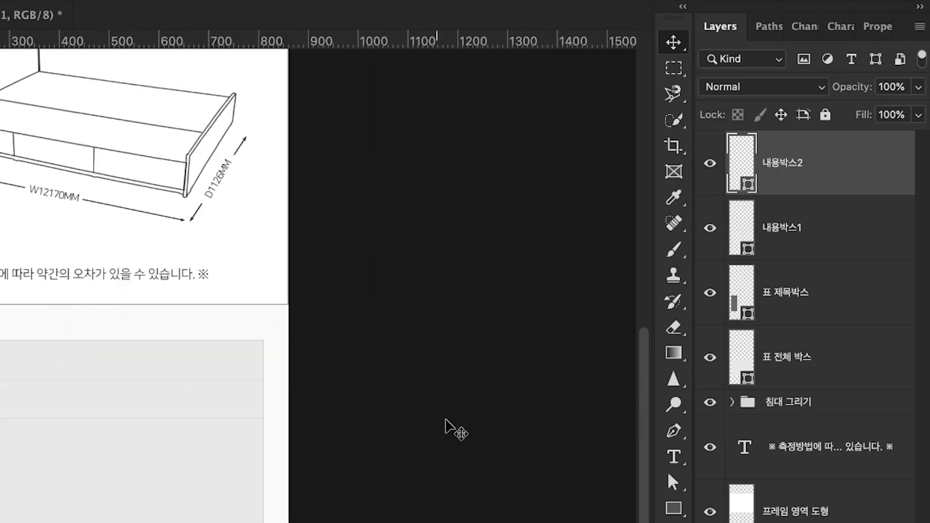
left_click(816, 232)
left_click(830, 189, "shift")
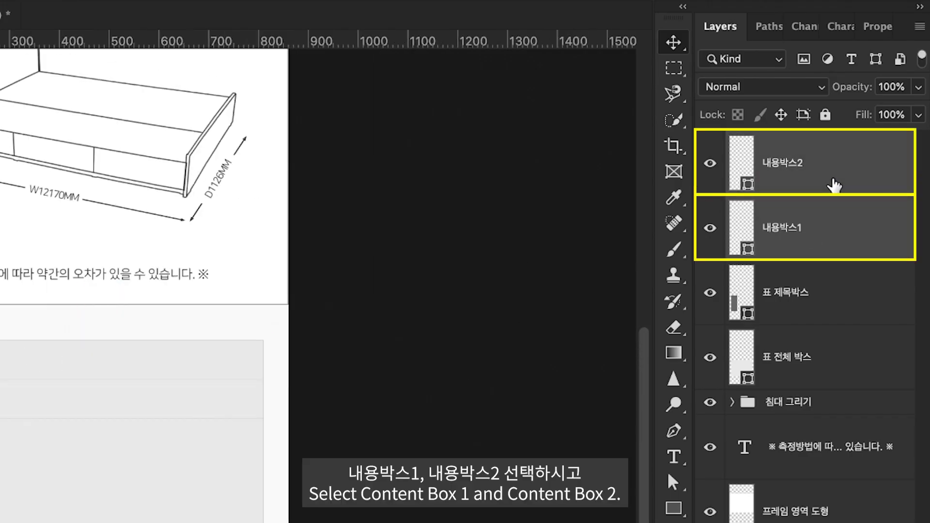
key("super+j")
left_click_drag(230, 382, 230, 415)
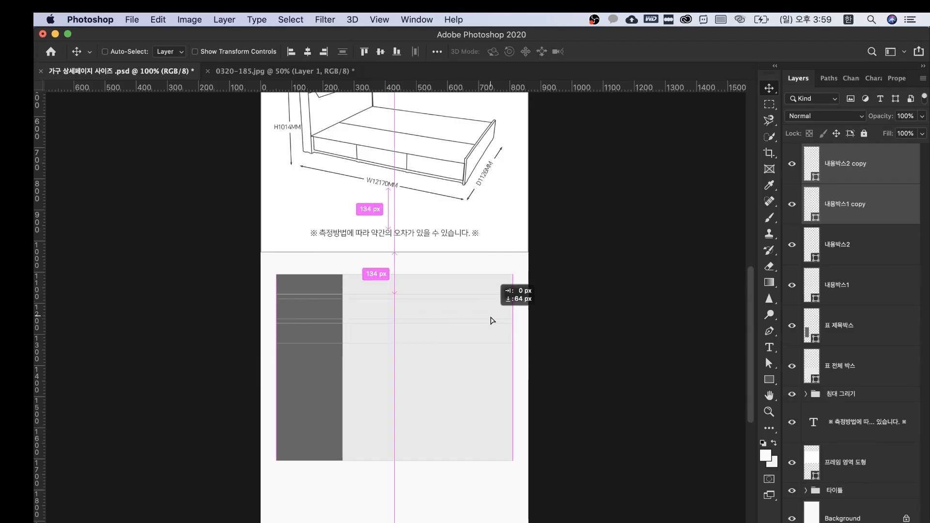
left_click_drag(491, 320, 497, 336)
key("super+plus")
key("super+plus")
key("super+0")
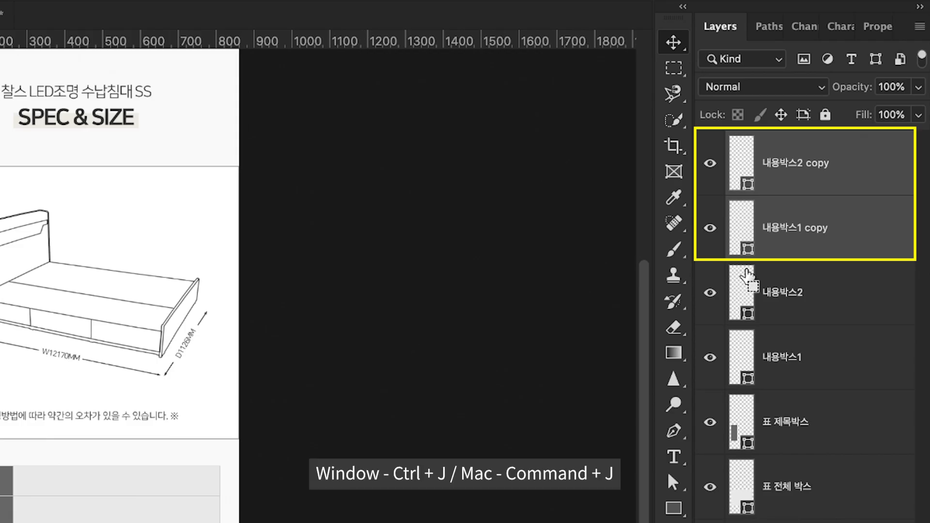
Step: Duplicate the two copied row boxes again and move them straight down as the fifth and sixth rows
key("super+j")
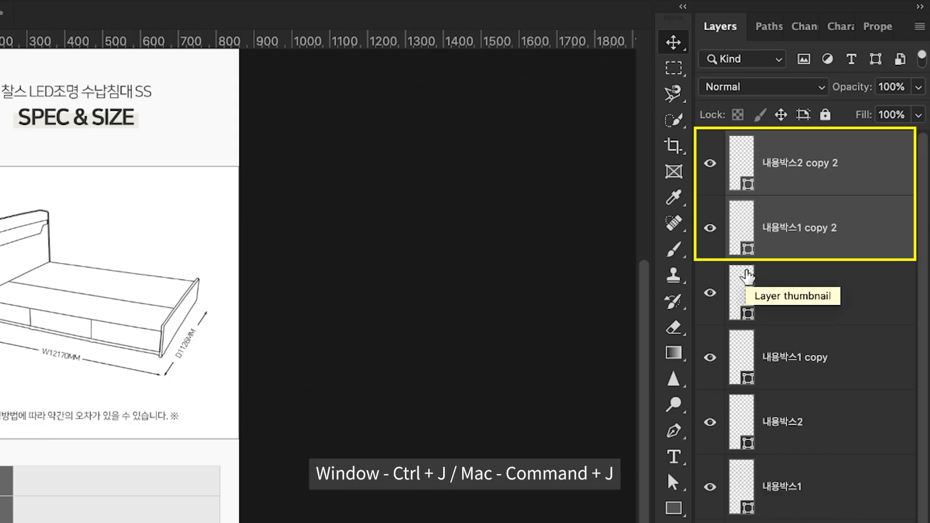
left_click_drag(45, 499, 58, 522)
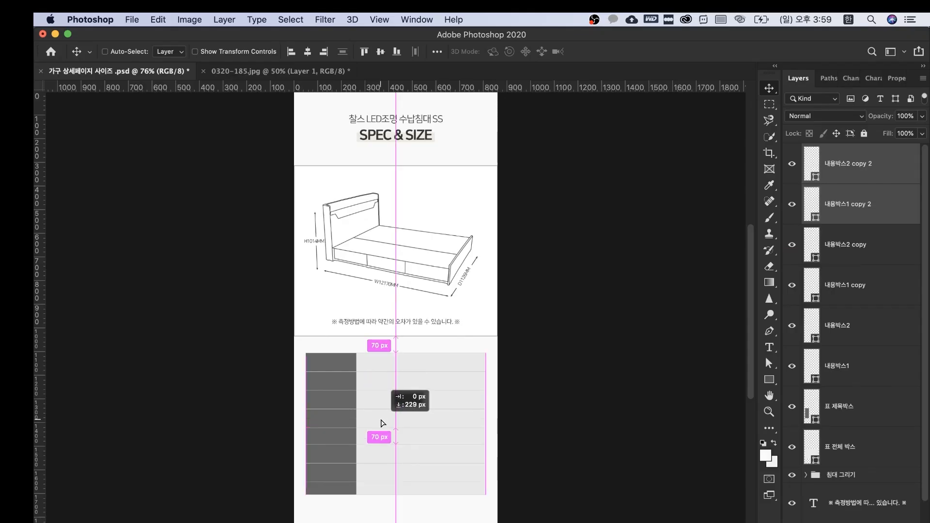
left_click_drag(382, 424, 383, 425)
key("super+plus")
key("super+plus")
left_click_drag(492, 400, 487, 209)
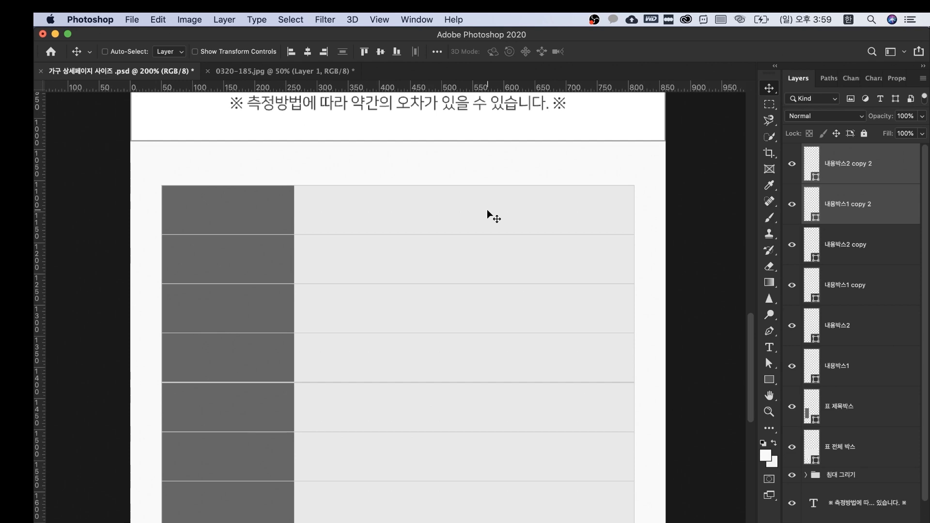
Step: Rename the first pair of copied row layers 내용박스3 and 내용박스4
key("super+minus")
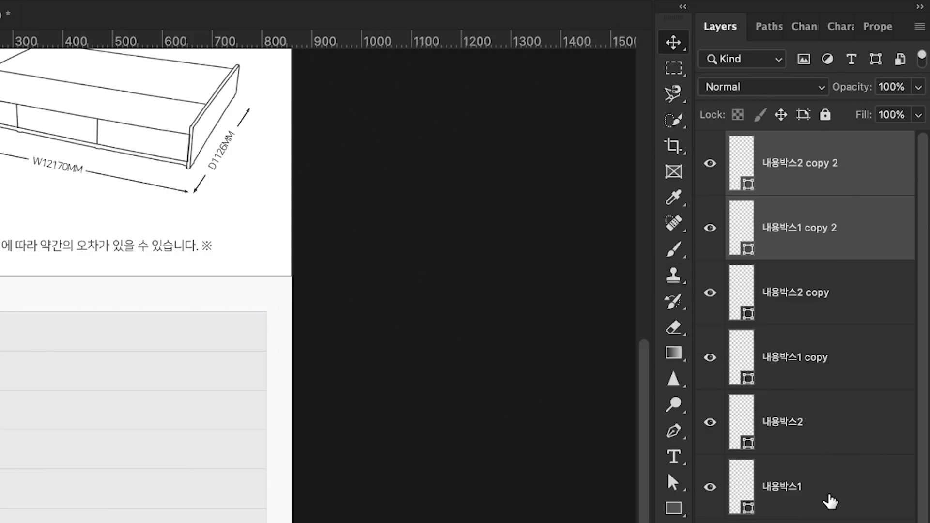
left_click(866, 374)
left_click(858, 332)
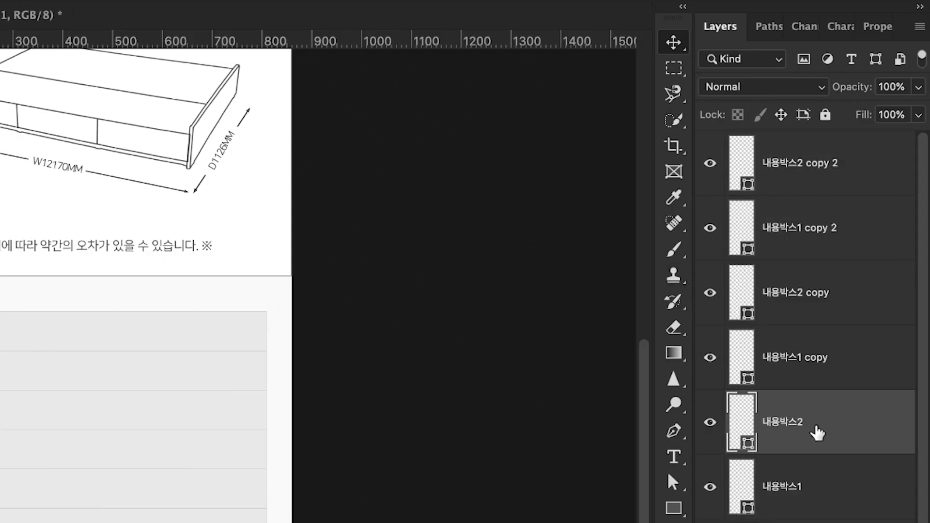
double_click(775, 357)
key("BackSpace")
key("BackSpace")
key("BackSpace")
key("BackSpace")
type("3")
key("shift+Tab")
key("Right")
key("BackSpace")
key("BackSpace")
key("BackSpace")
key("BackSpace")
key("BackSpace")
key("BackSpace")
type("4")
Step: Rename the second pair of copied row layers 내용박스5 and 내용박스6
double_click(799, 228)
key("Right")
key("BackSpace")
key("BackSpace")
key("BackSpace")
key("BackSpace")
key("BackSpace")
key("BackSpace")
key("BackSpace")
key("BackSpace")
type("5")
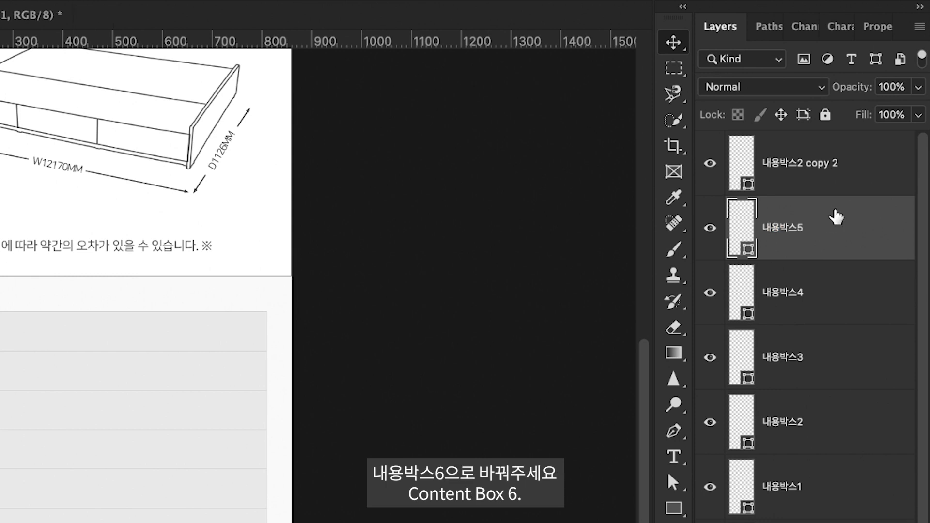
double_click(808, 163)
type("내용박스6")
key("Return")
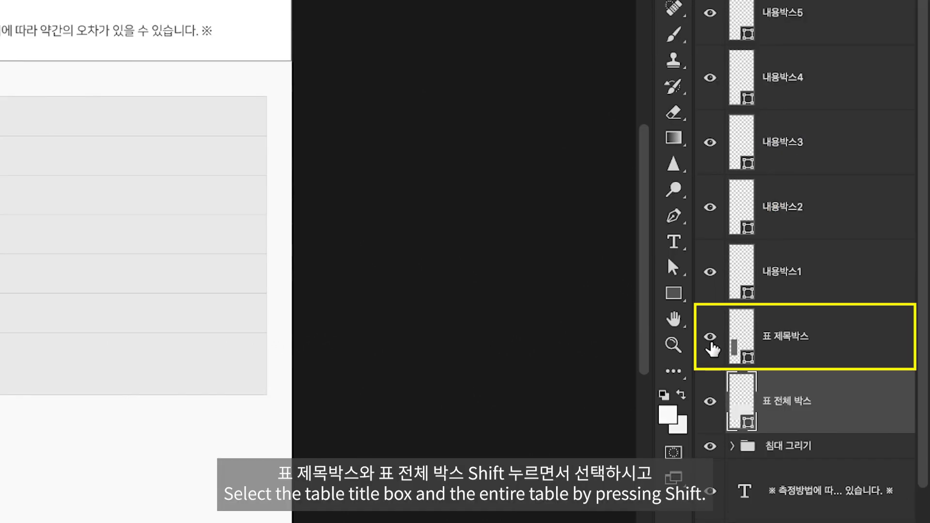
Step: Shrink the 표 제목박스 and 표 전체 박스 shapes together to 79.17% height so they end at the sixth row's lower edge
left_click(715, 413)
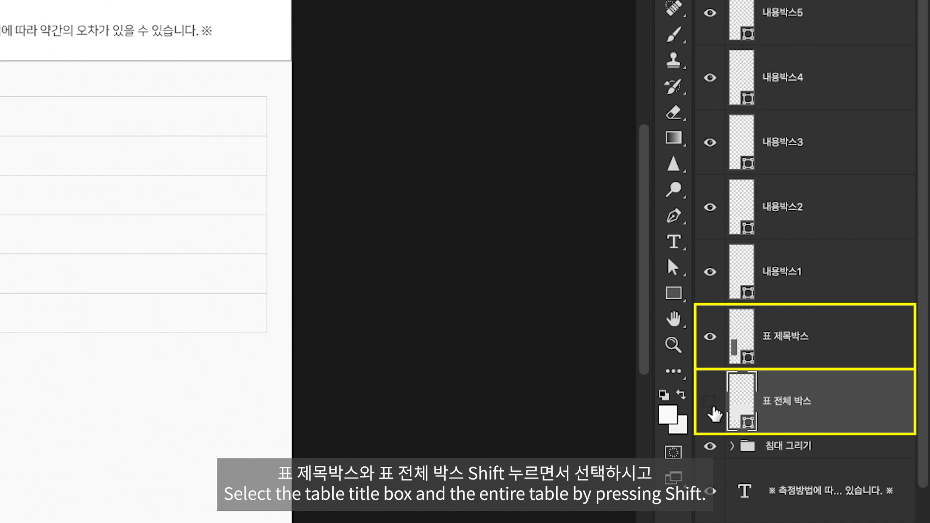
left_click(814, 359, "shift")
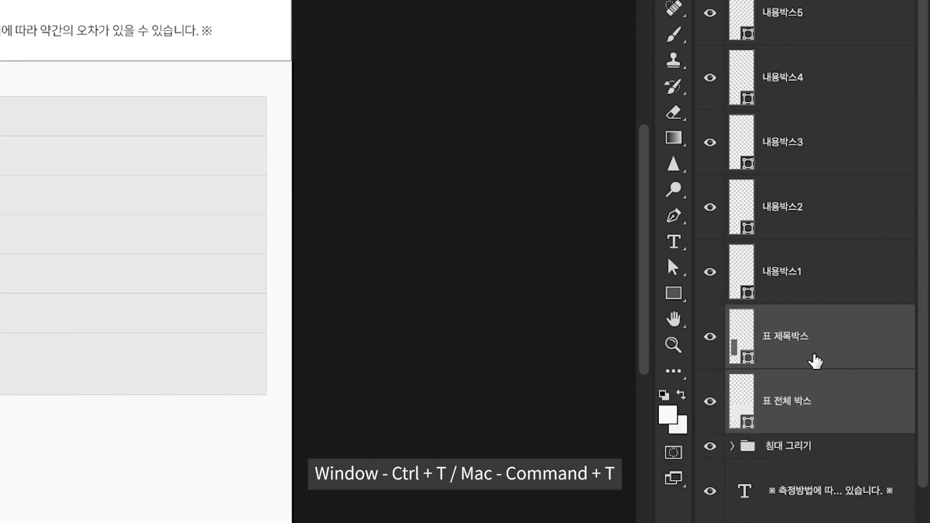
key("ctrl+t")
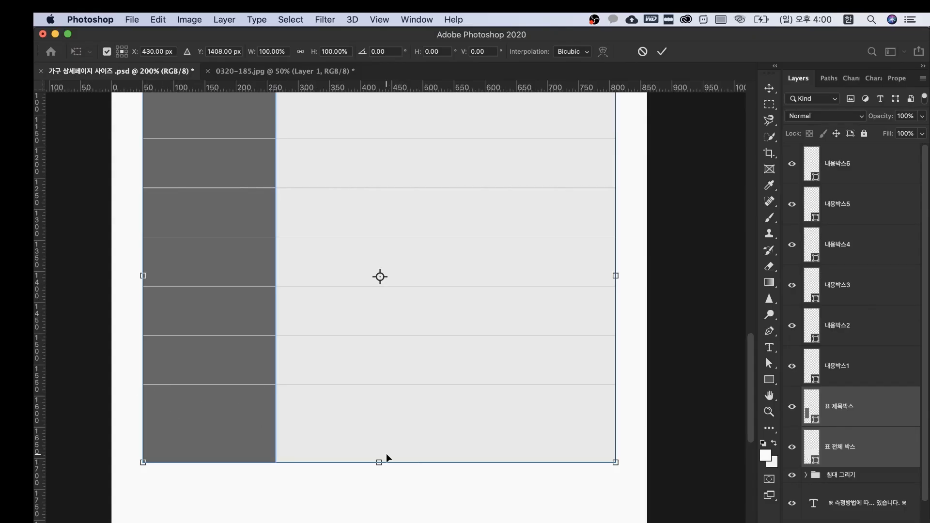
left_click_drag(379, 463, 388, 383)
left_click_drag(418, 416, 419, 413)
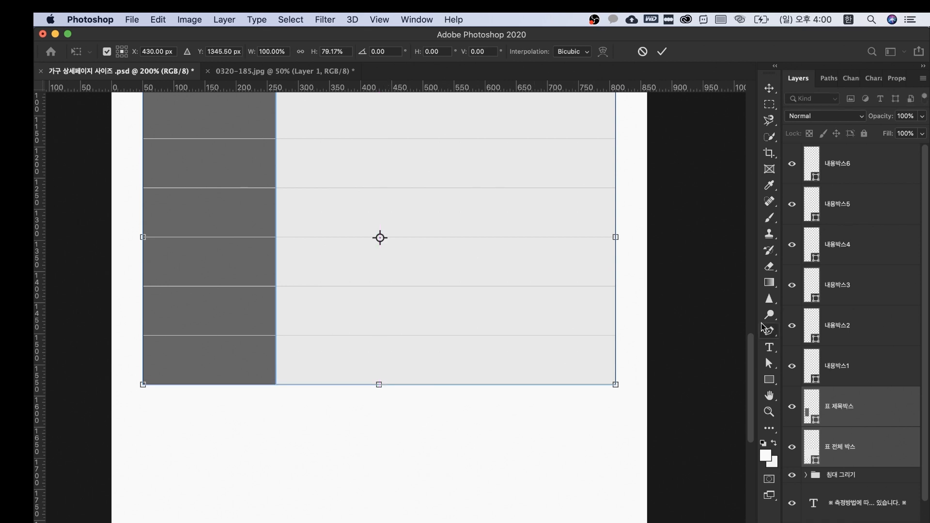
key("Return")
scroll(478, 376, "up", 3)
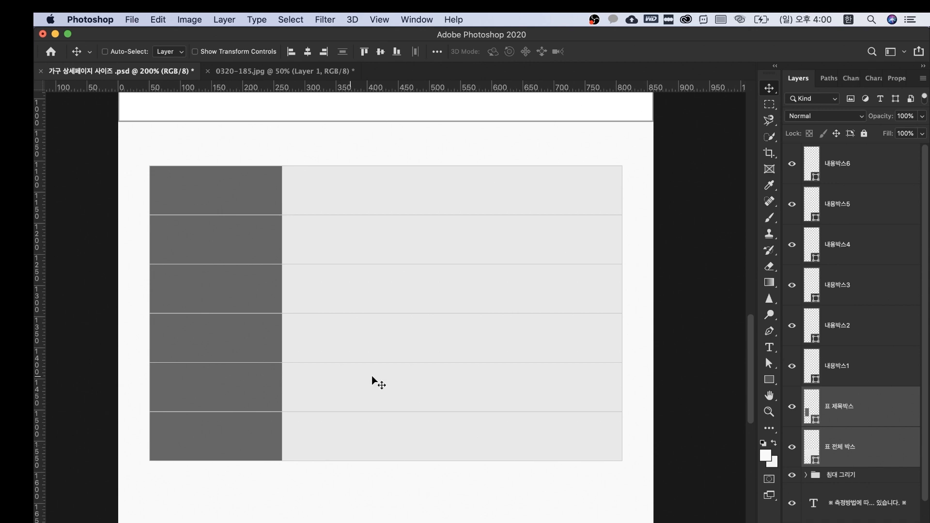
Step: With 내용박스6 selected, switch to Word, copy the six row titles from 제품명 to 제조국, and return to Photoshop
left_click(830, 155)
key("super+Tab")
left_click_drag(458, 394, 430, 330)
key("super+c")
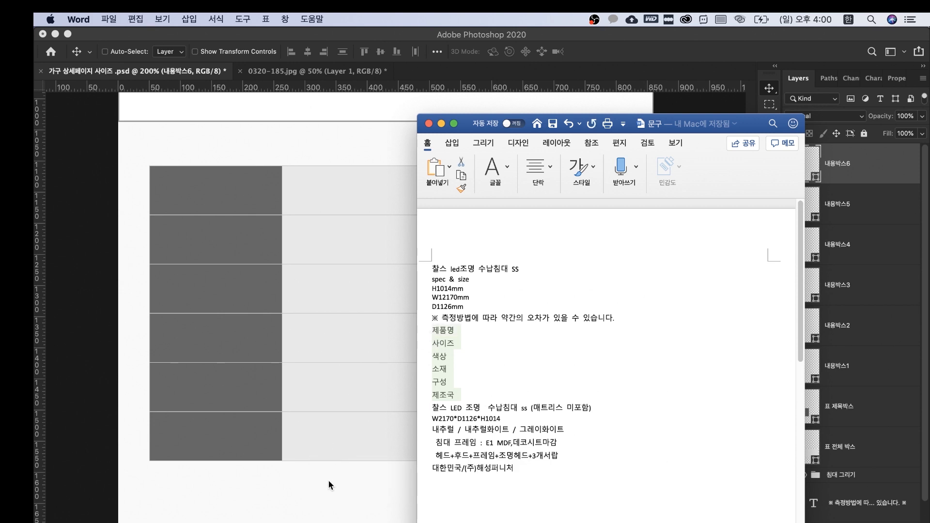
key("super+Tab")
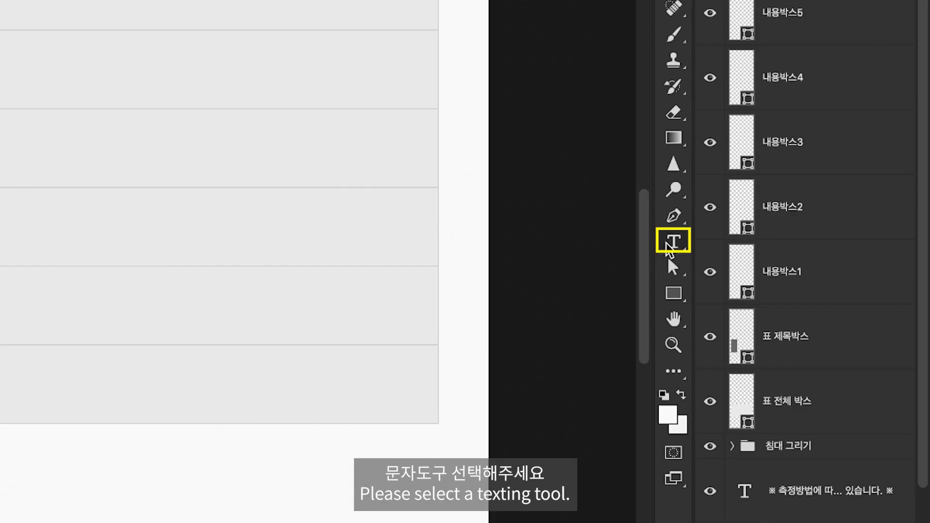
Step: Place the copied row titles as a new text layer below the table, coloured white #ffffff
left_click(670, 244)
scroll(304, 483, "down", 3)
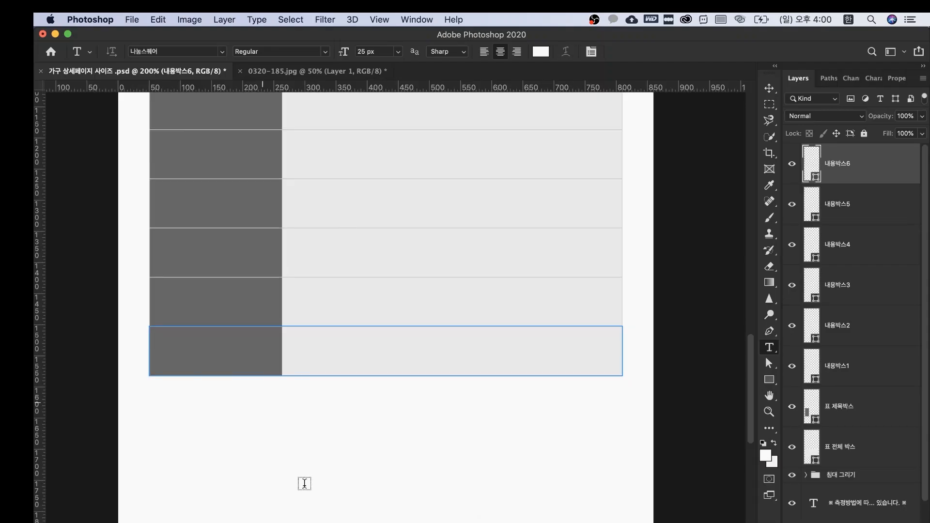
left_click(297, 451)
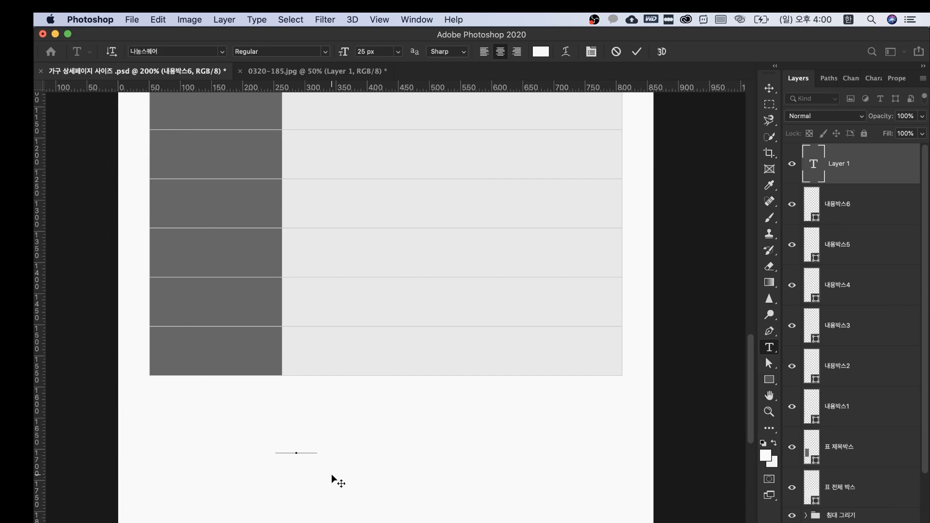
left_click(541, 51)
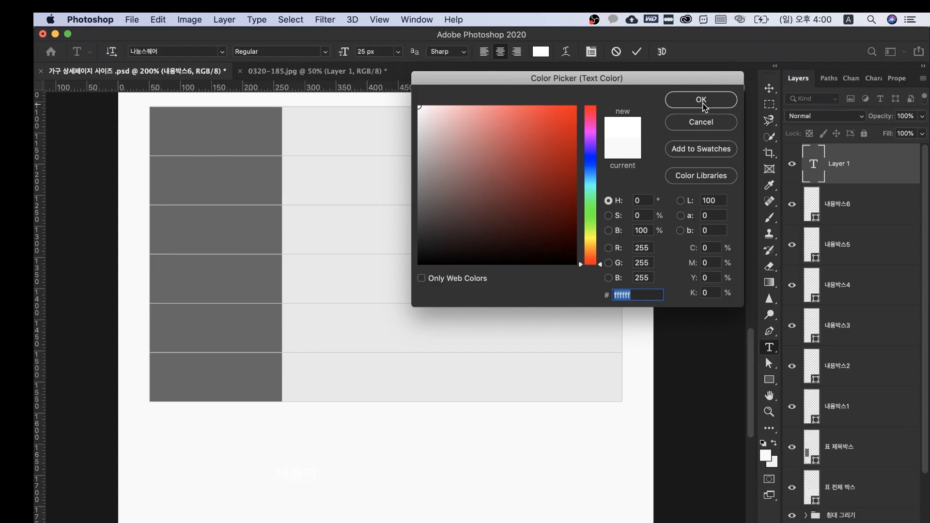
left_click(704, 104)
left_click(860, 158)
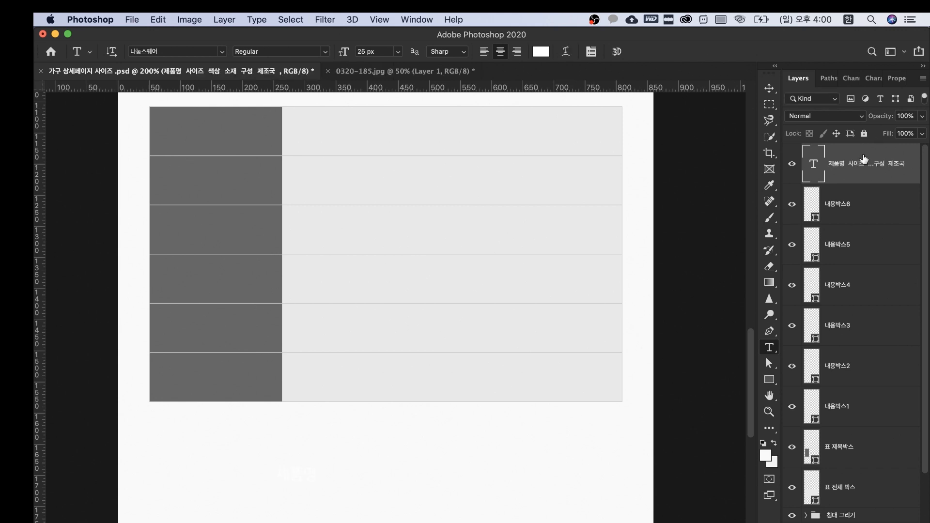
Step: Move the titles onto the dark column with 제품명 in the first row, and remove the blank lines between them
key("super+minus")
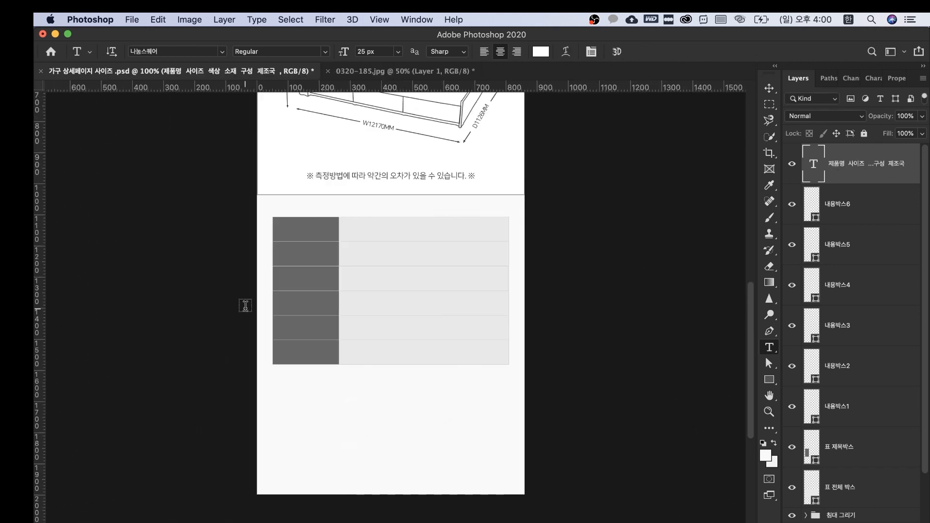
key("v")
left_click_drag(352, 441, 308, 268)
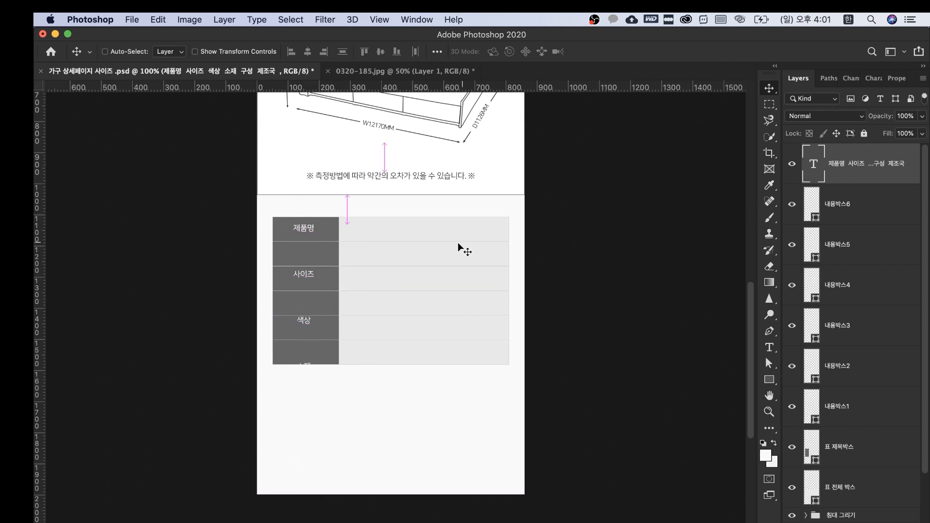
double_click(817, 179)
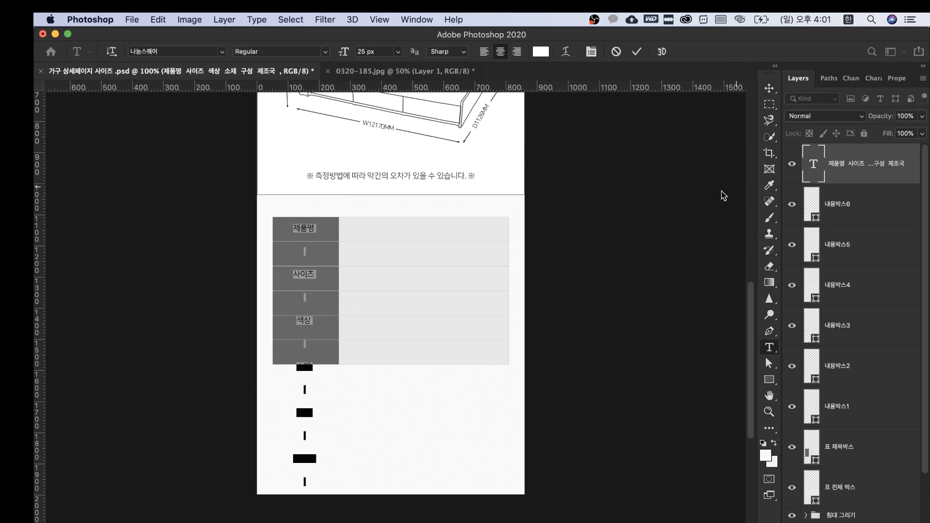
left_click(295, 275)
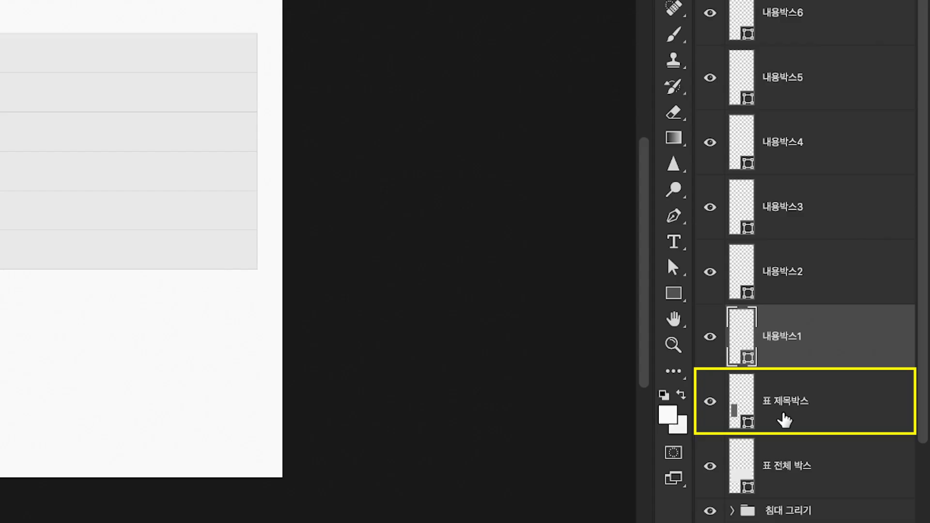
Step: Centre the row-title text horizontally within a selection of the 표 제목박스 area, and clear the selection
left_click(833, 453)
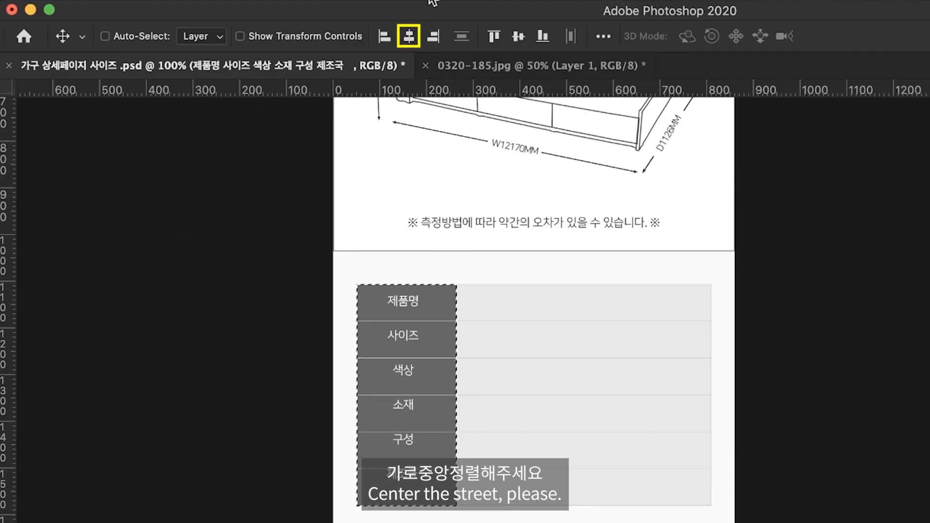
left_click(409, 38)
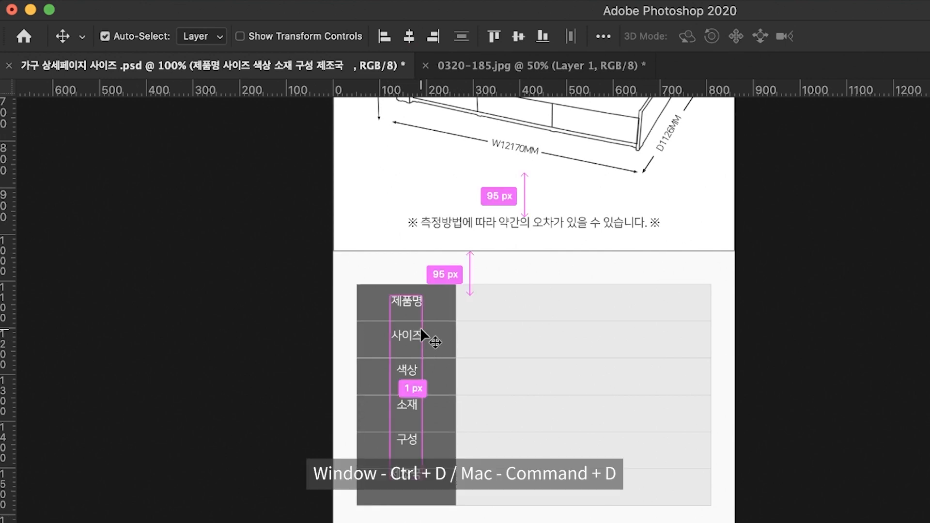
key("super+d")
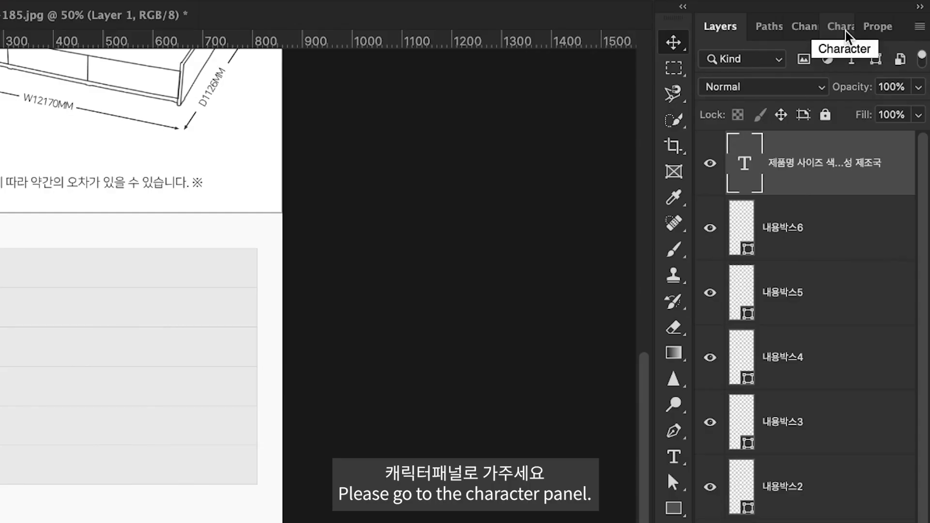
Step: Set the row-title text to Bold with 80 px leading
left_click(840, 27)
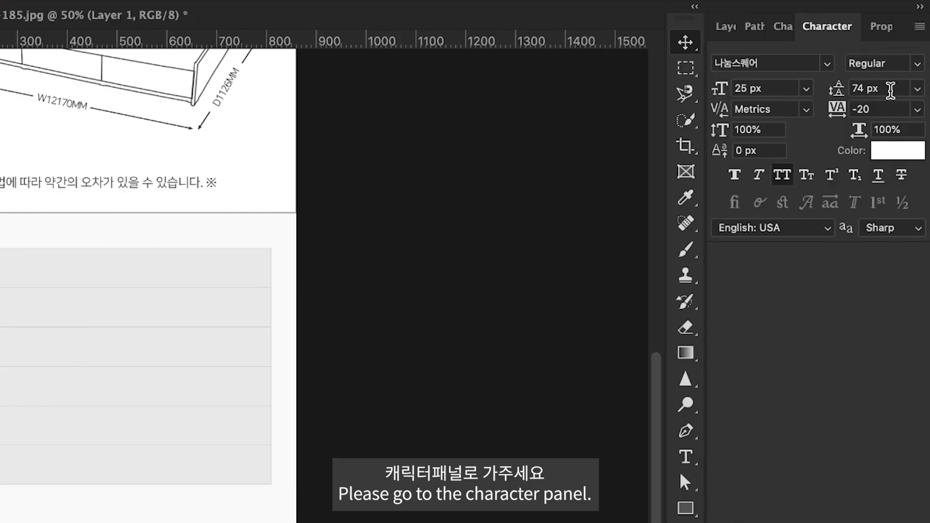
left_click(917, 66)
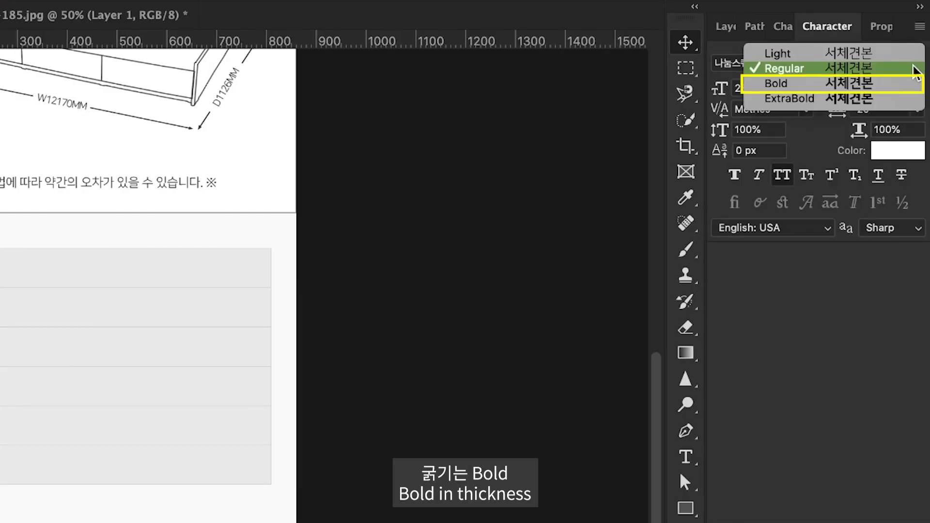
left_click(906, 86)
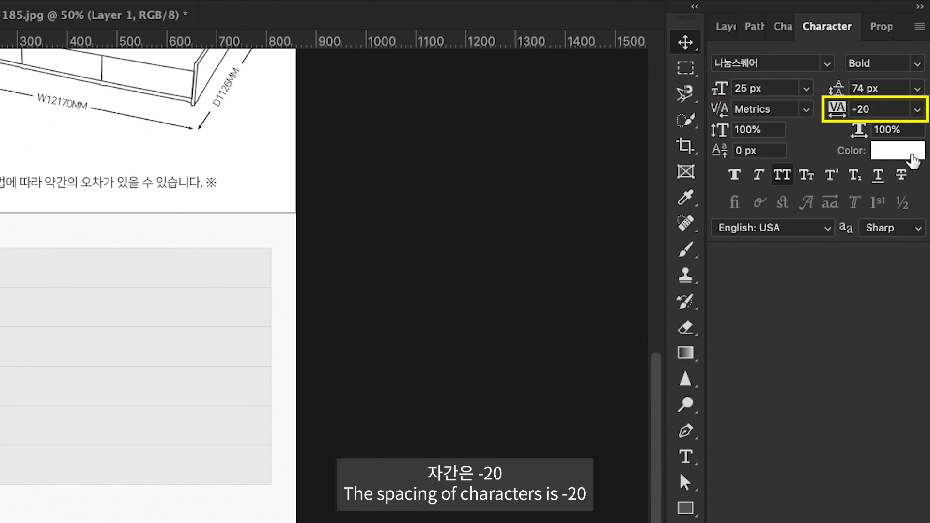
left_click_drag(892, 88, 822, 87)
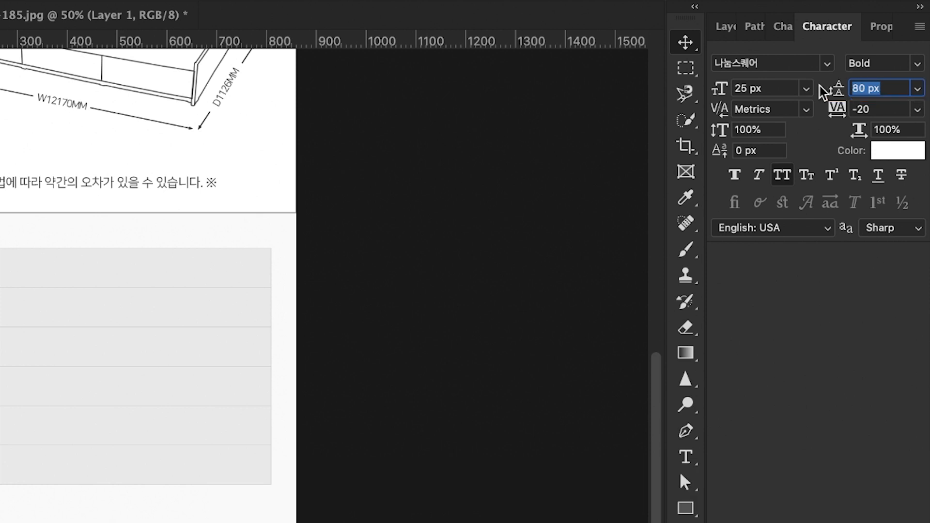
Step: Duplicate the row-title text layer and move the copy horizontally into the light content column, about 50 px in from the dark column
left_click(729, 29)
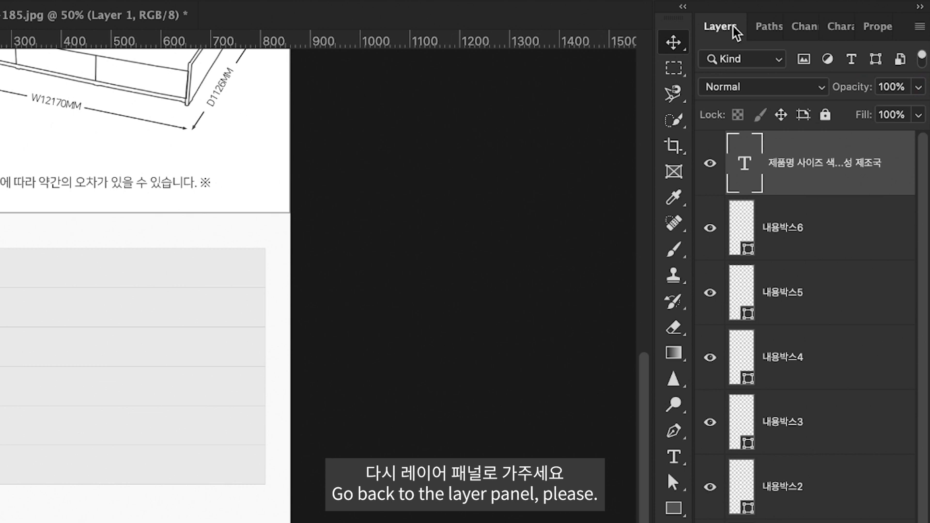
key("ctrl+j")
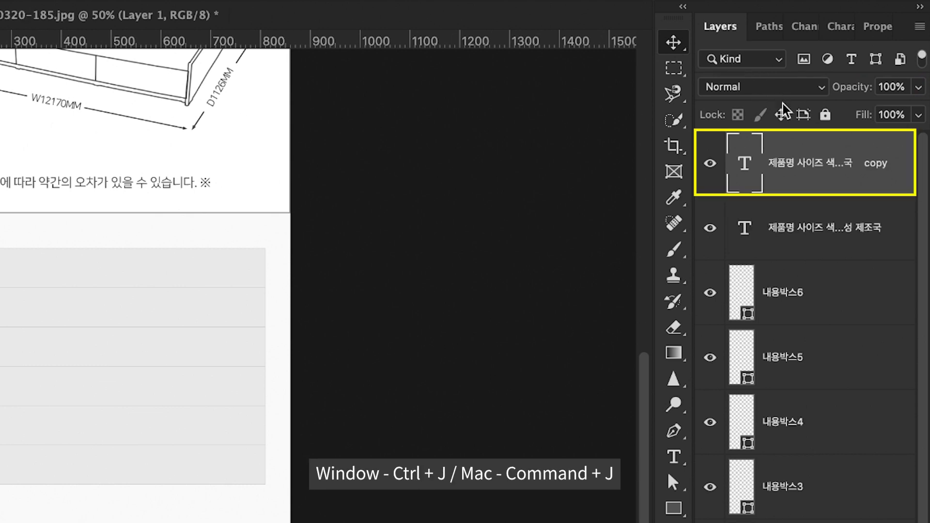
left_click(711, 163)
left_click(712, 164)
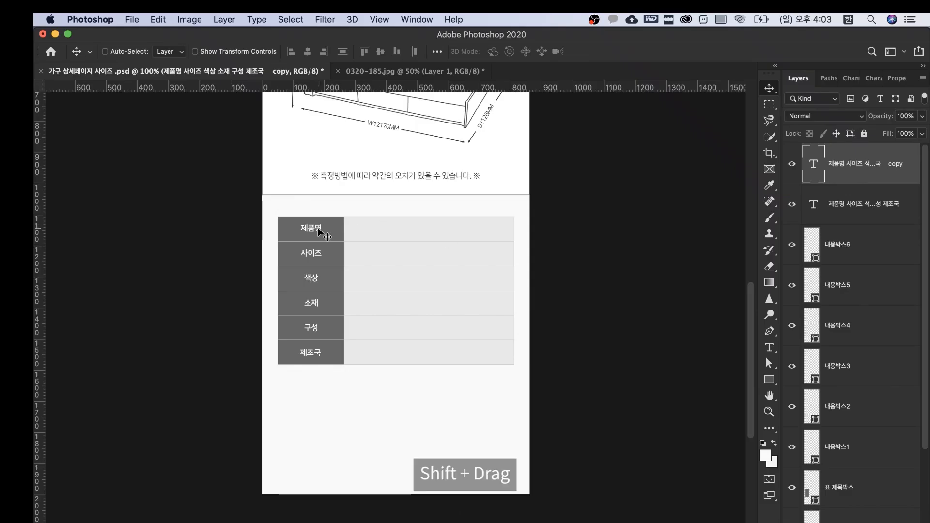
left_click_drag(318, 231, 361, 235)
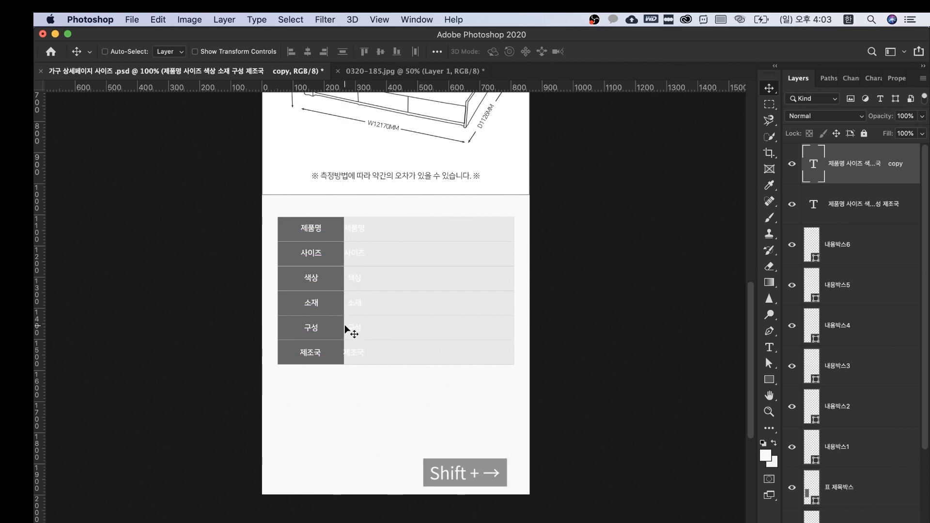
key("shift+Right")
key("shift+Right")
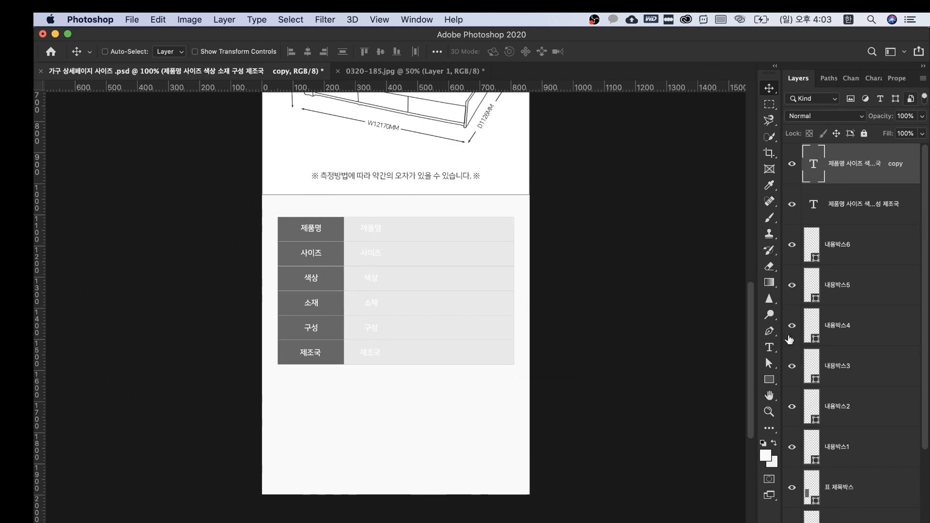
Step: Recolour the duplicated text to dark grey #333 using the foreground colour
left_click(766, 456)
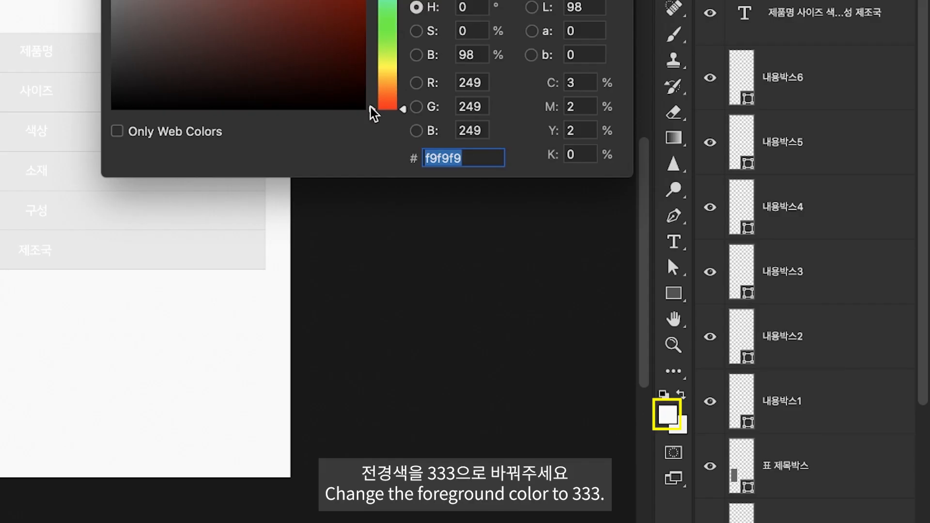
type("333")
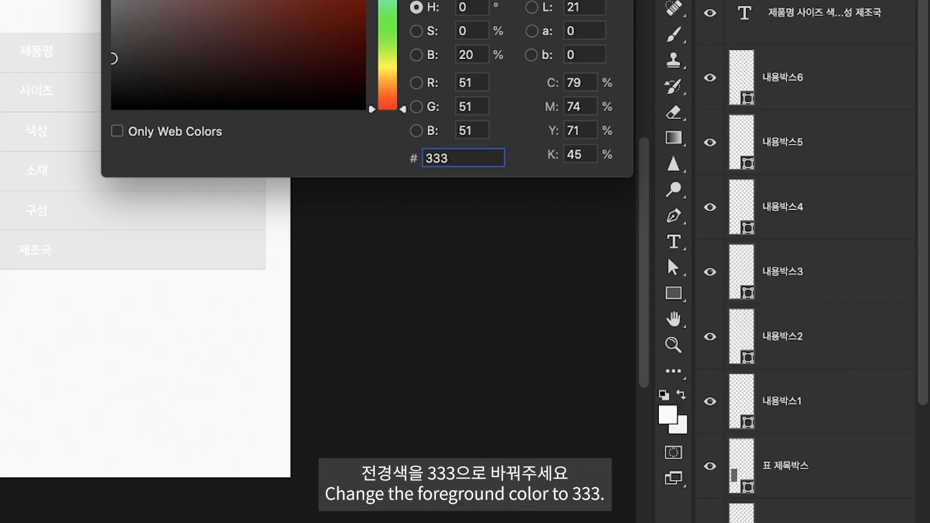
key("Return")
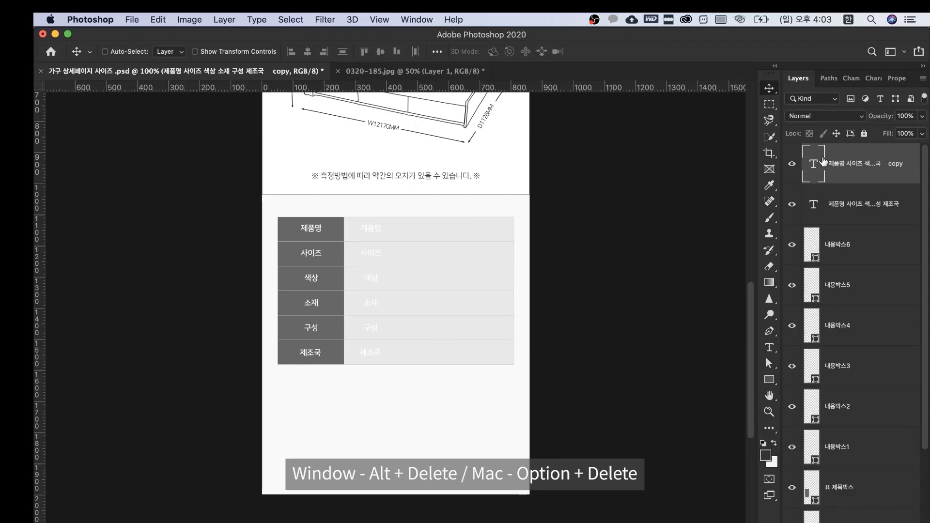
key("alt+Delete")
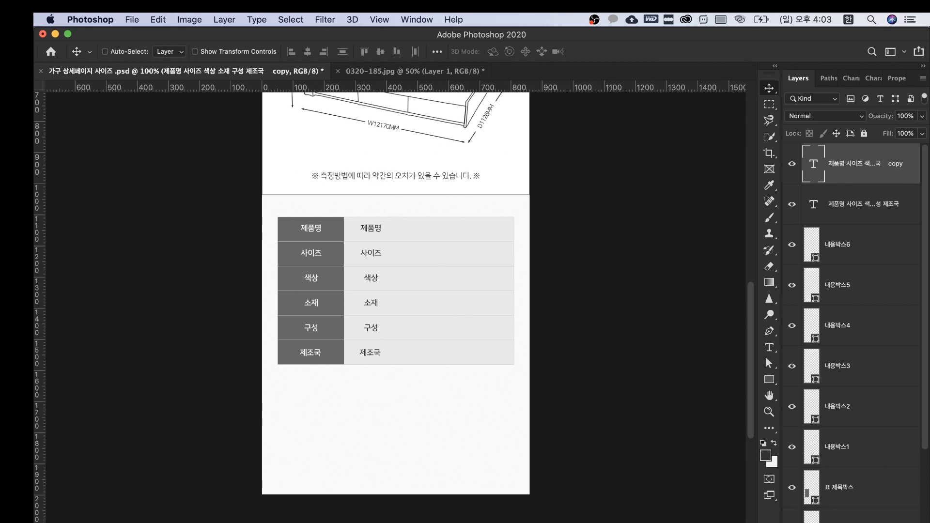
Step: Copy the six specification content lines from the Word document and paste them over the duplicated text in Photoshop
left_click(446, 521)
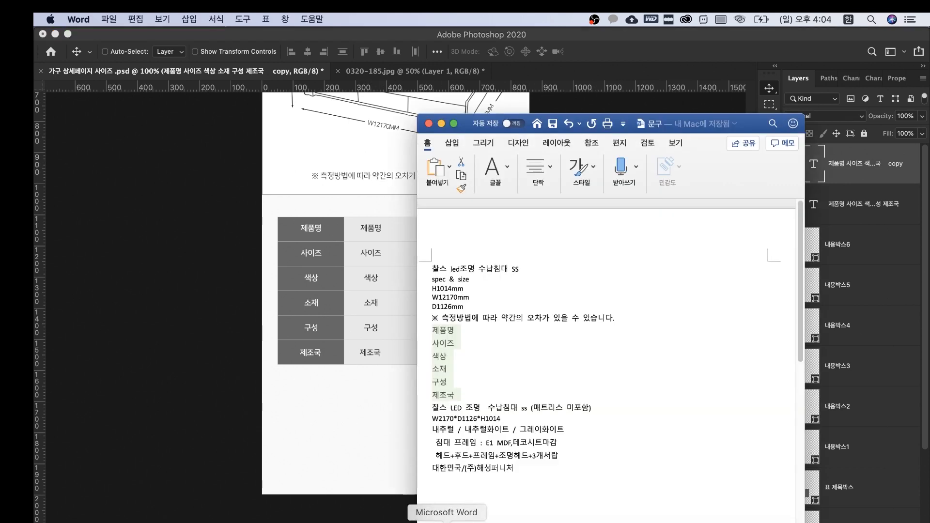
left_click_drag(513, 472, 420, 410)
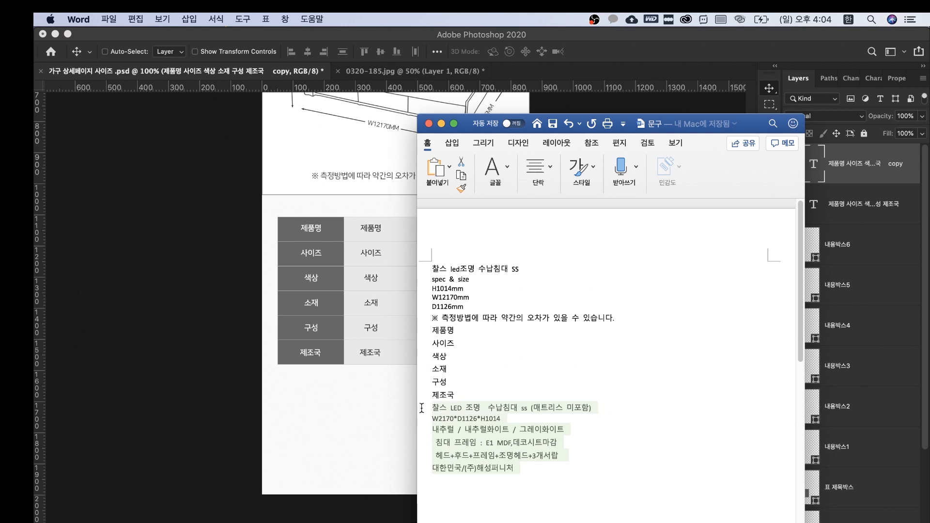
key("super+c")
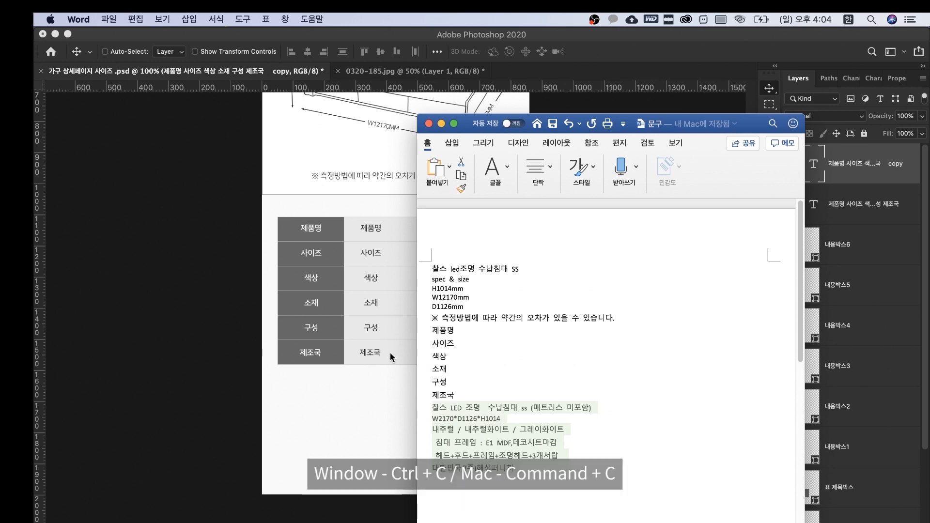
left_click(394, 358)
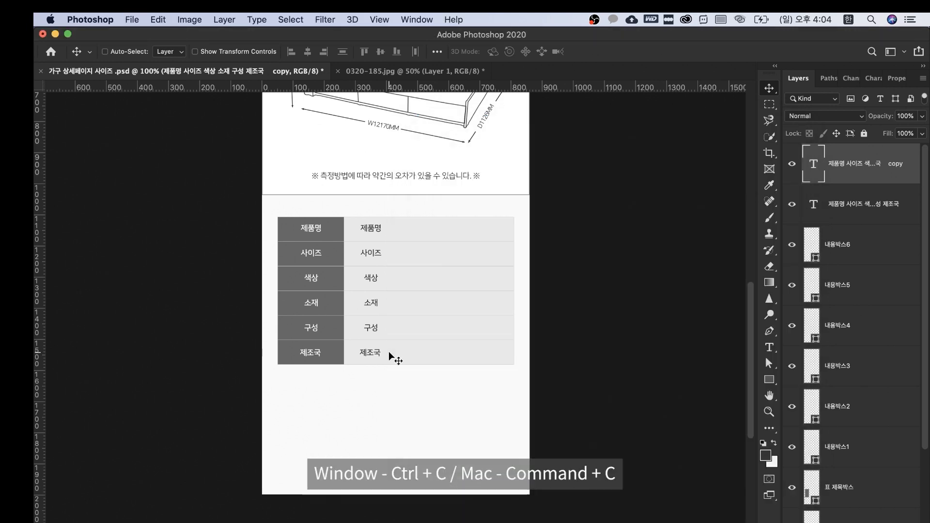
double_click(813, 165)
key("super+v")
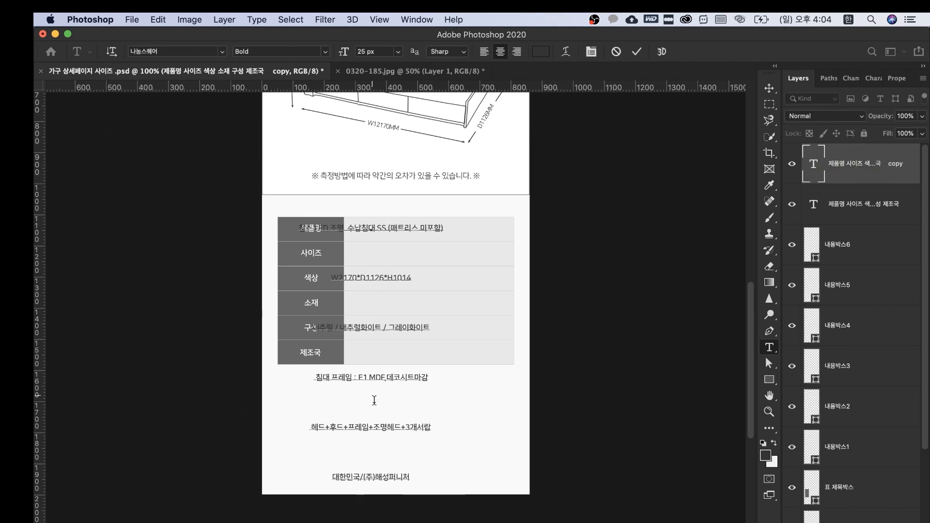
Step: Left-align the content text, remove the blank lines between its rows, and commit the text edit
key("super+a")
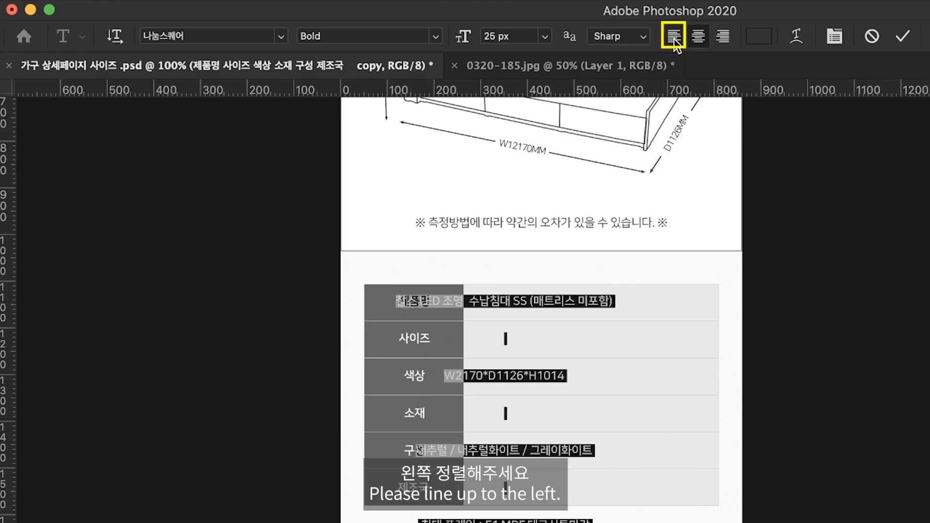
left_click(674, 39)
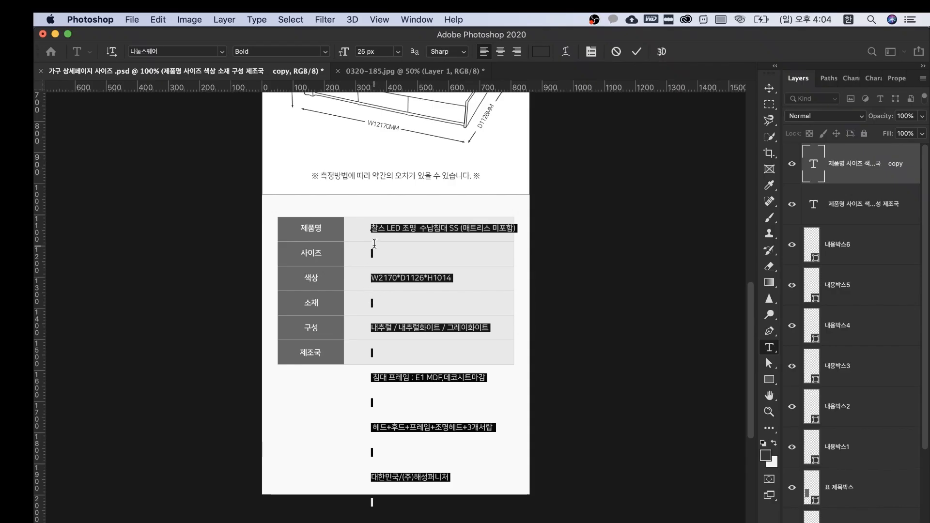
left_click(371, 281)
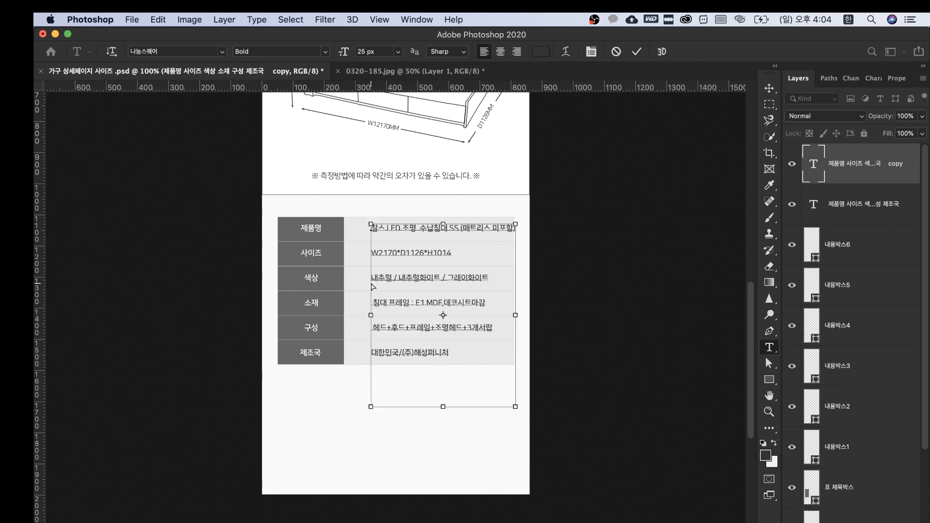
key("ctrl+Return")
key("v")
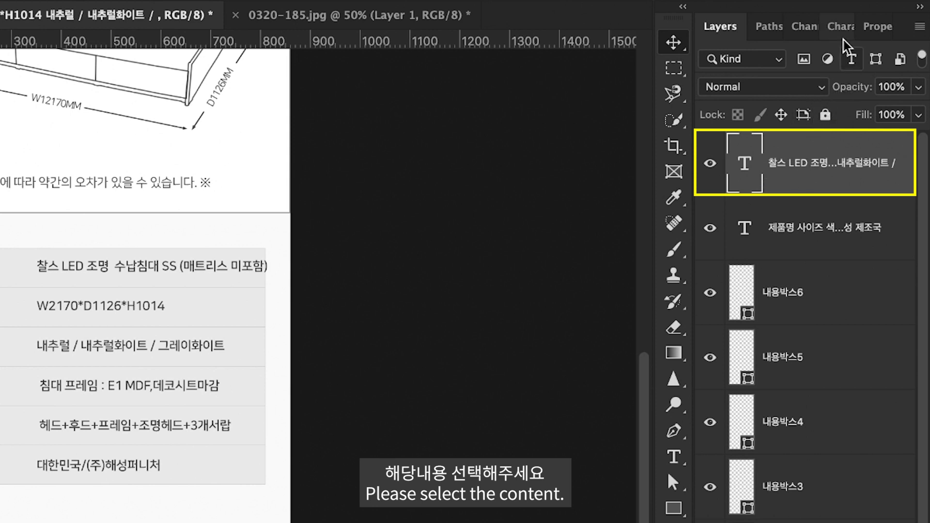
Step: Set the content text to Regular weight with a tracking of -80
left_click(851, 28)
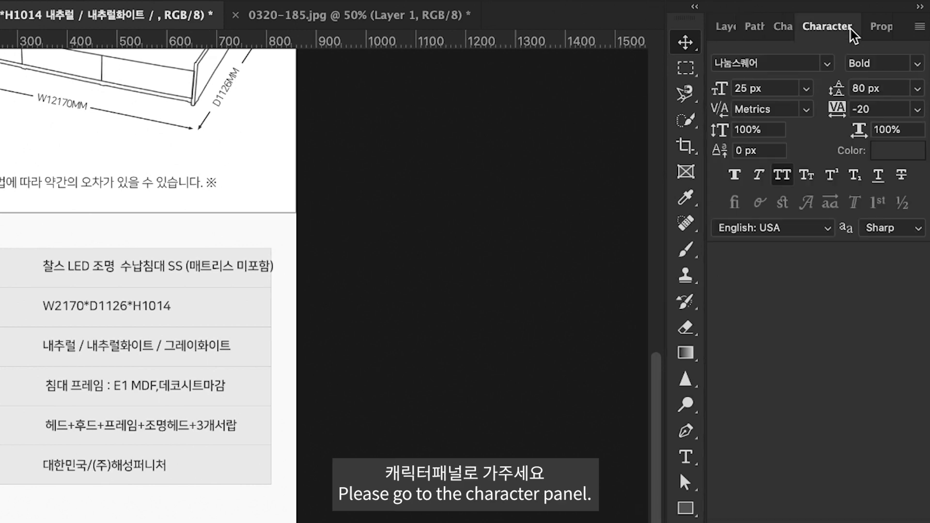
left_click(917, 63)
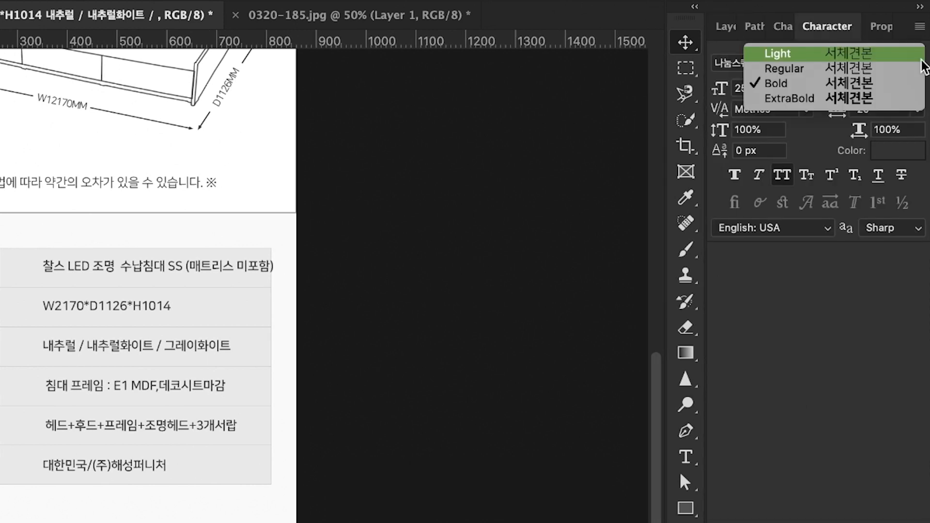
left_click(868, 68)
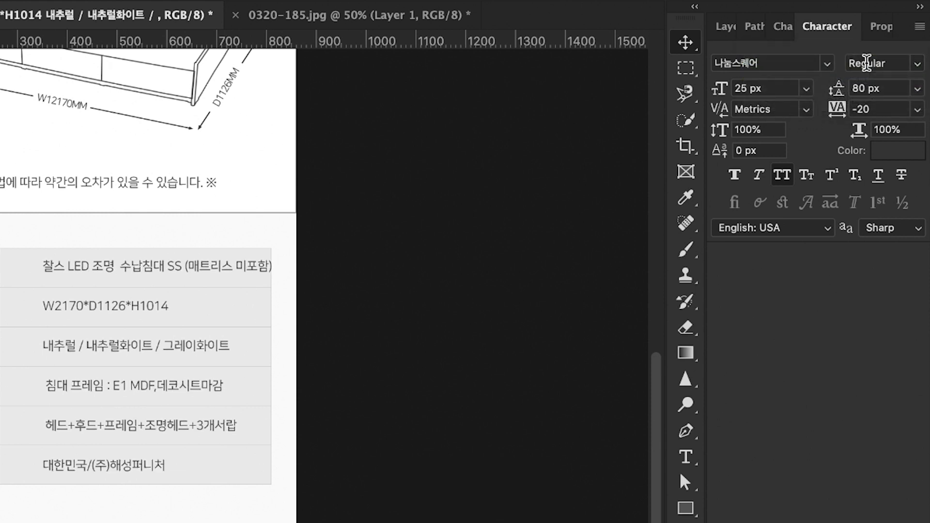
left_click(867, 109)
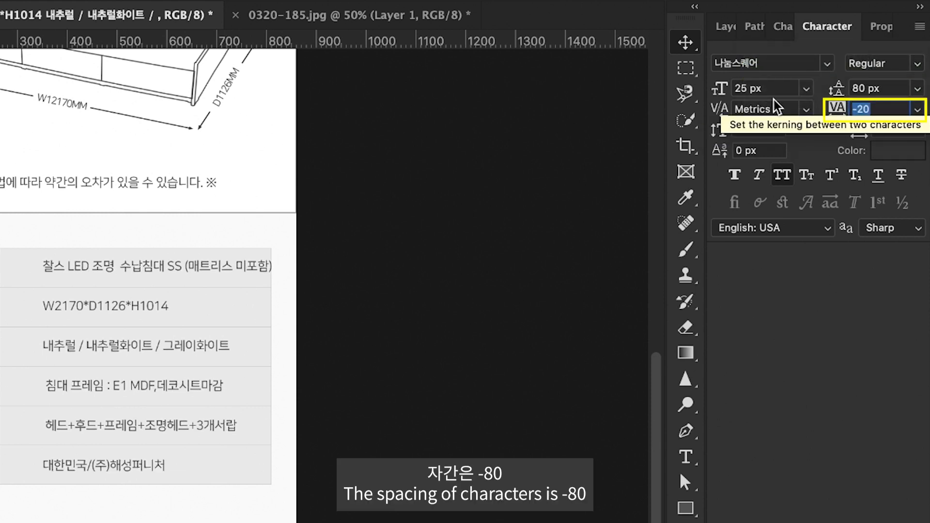
type("-80")
key("Return")
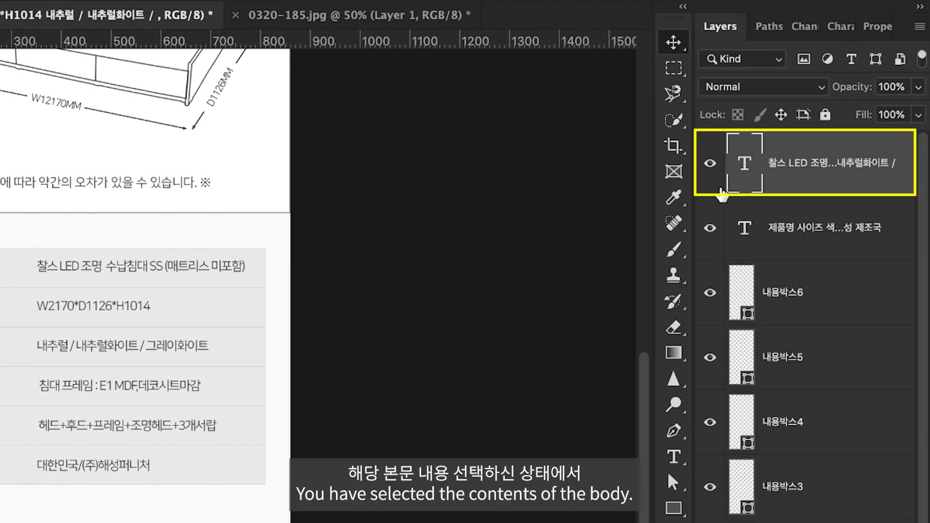
Step: Move the content text to the light column's left edge and nudge it right to an indent of about 70 px
left_click(710, 165)
left_click(710, 166)
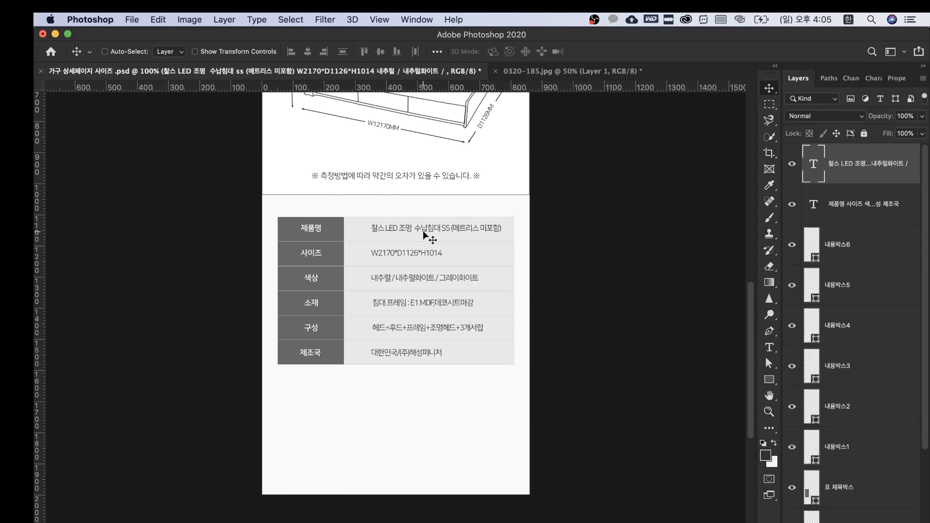
left_click_drag(423, 235, 399, 232)
key("shift+Right")
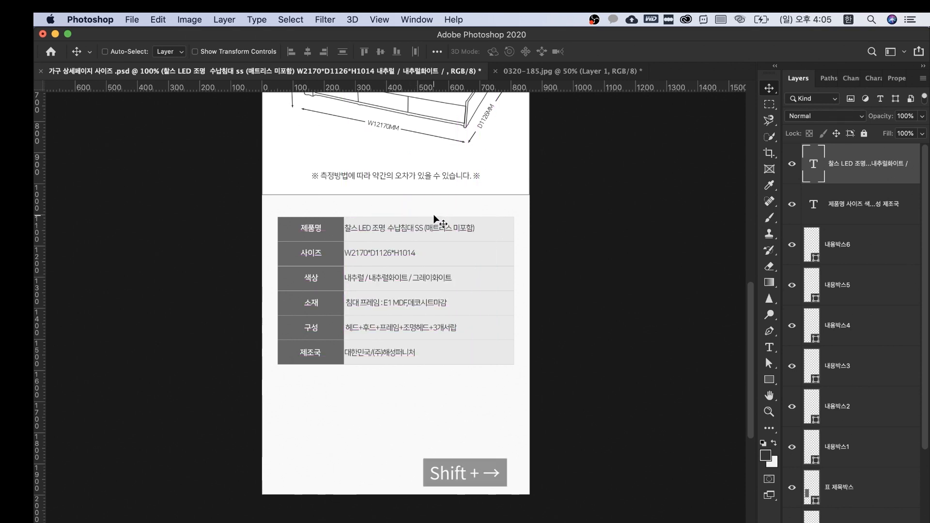
key("shift+Right")
key("shift+Right")
key("shift+Right")
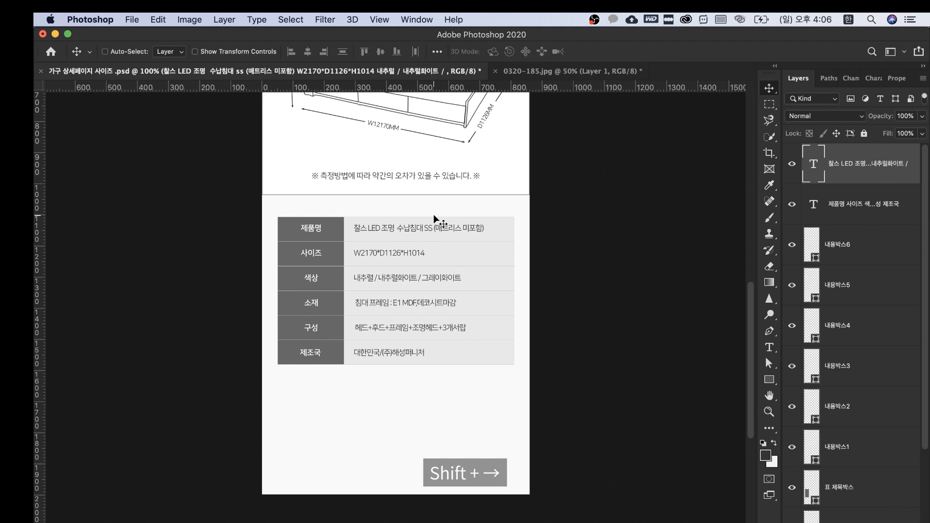
key("shift+Right")
key("shift+Right")
key("shift+Right")
key("shift+Right")
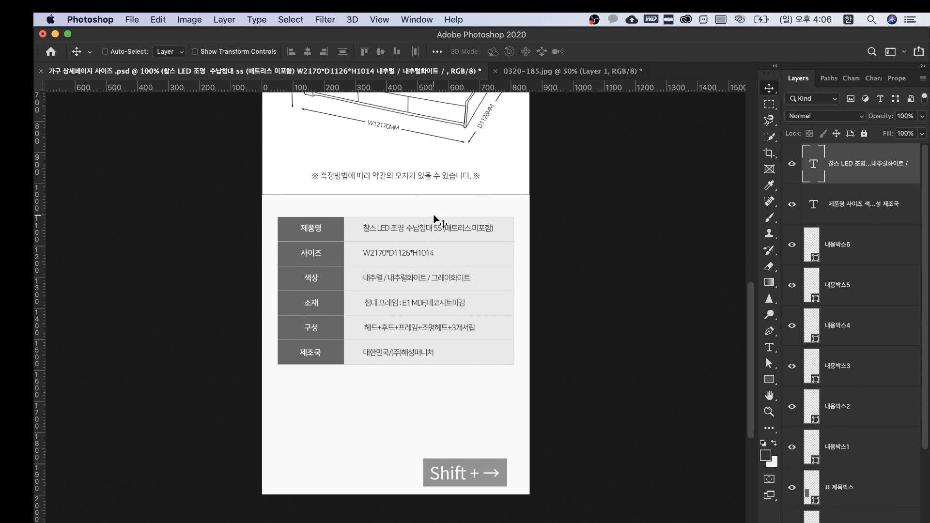
key("super")
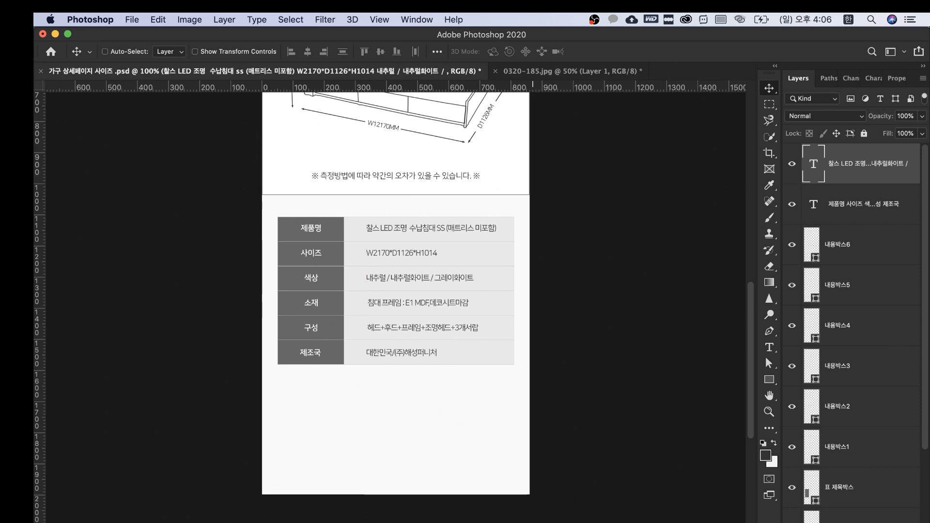
Step: Set the Rectangular Marquee tool to the Fixed Size style with a width of 860 px and a height of 70 px
scroll(357, 440, "up", 4)
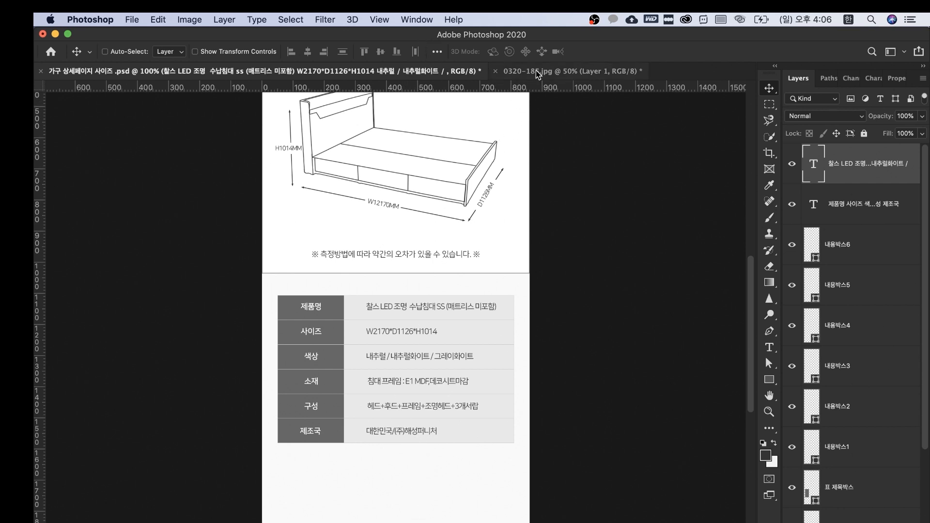
left_click(773, 102)
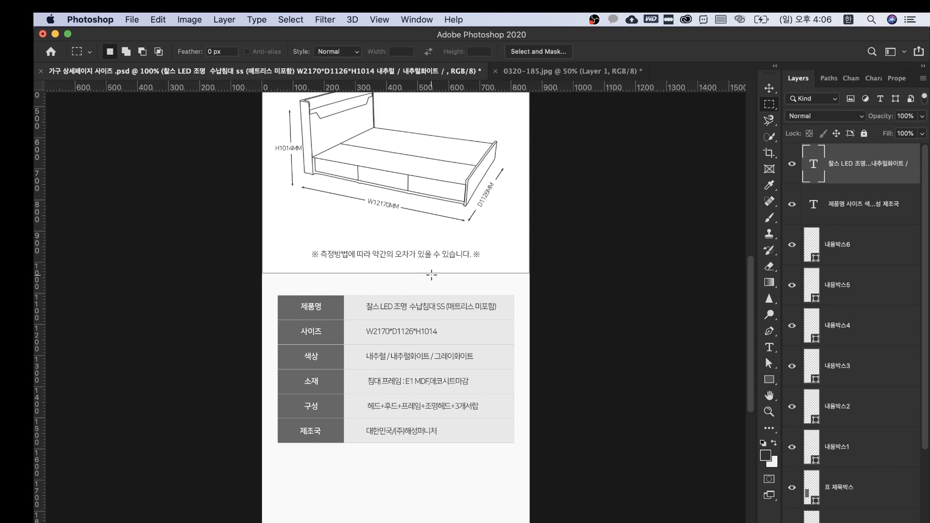
left_click_drag(434, 273, 464, 293)
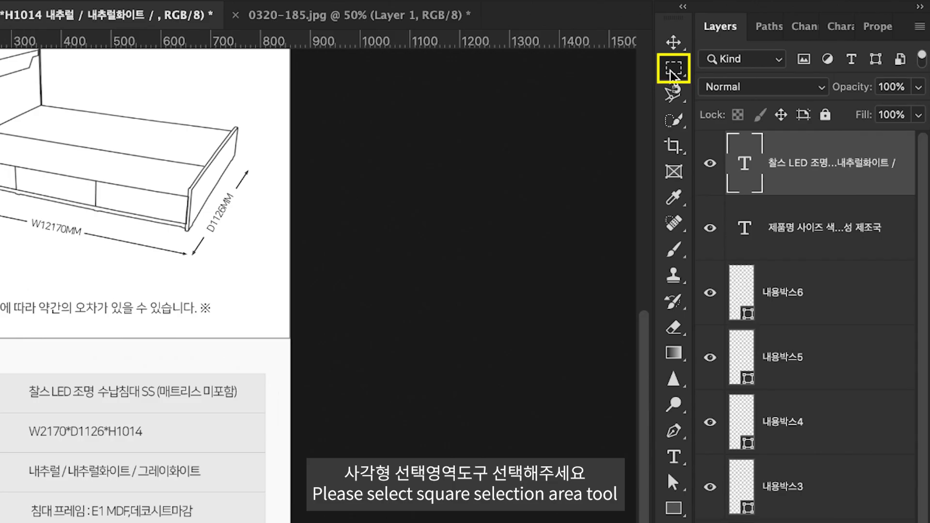
right_click(768, 104)
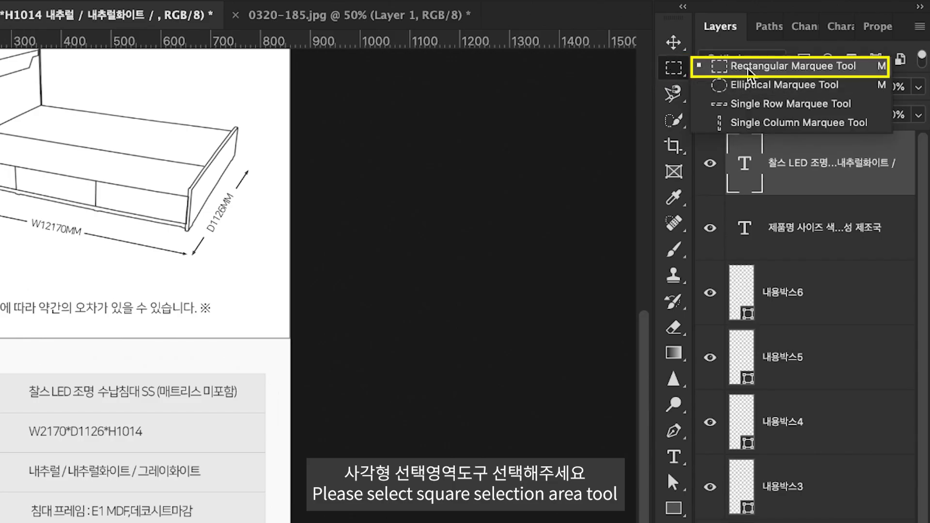
left_click(748, 73)
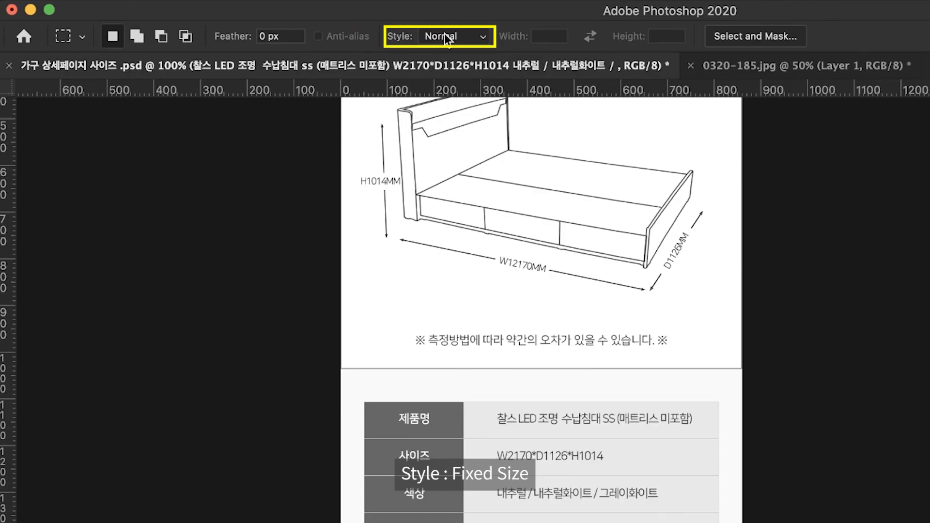
left_click(447, 39)
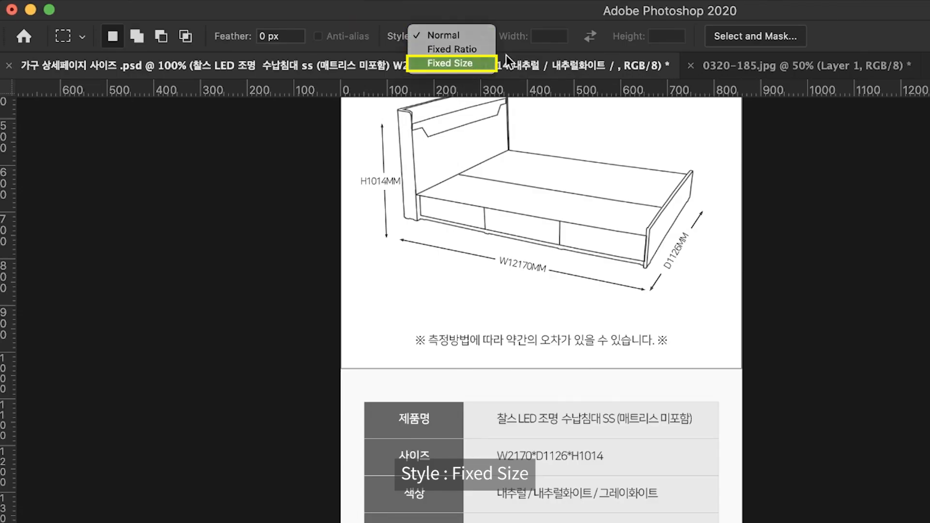
left_click(488, 63)
left_click(534, 37)
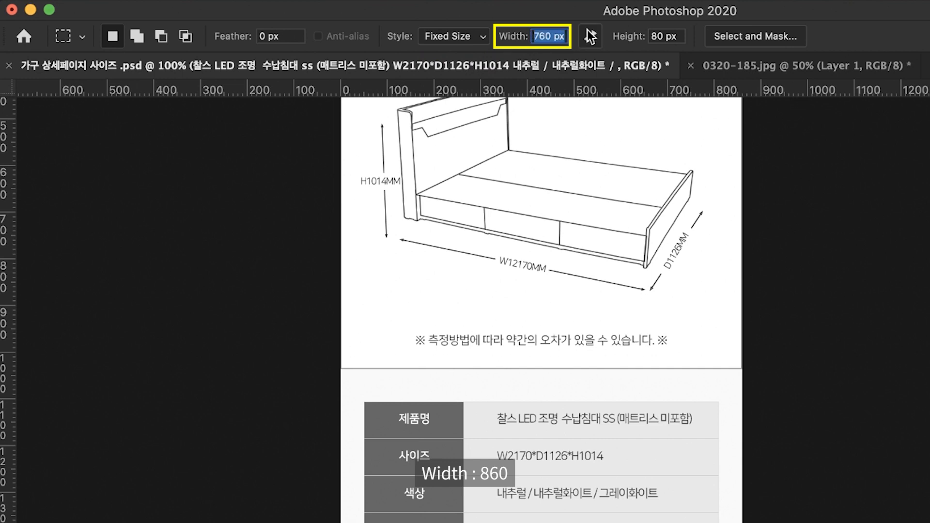
type("860")
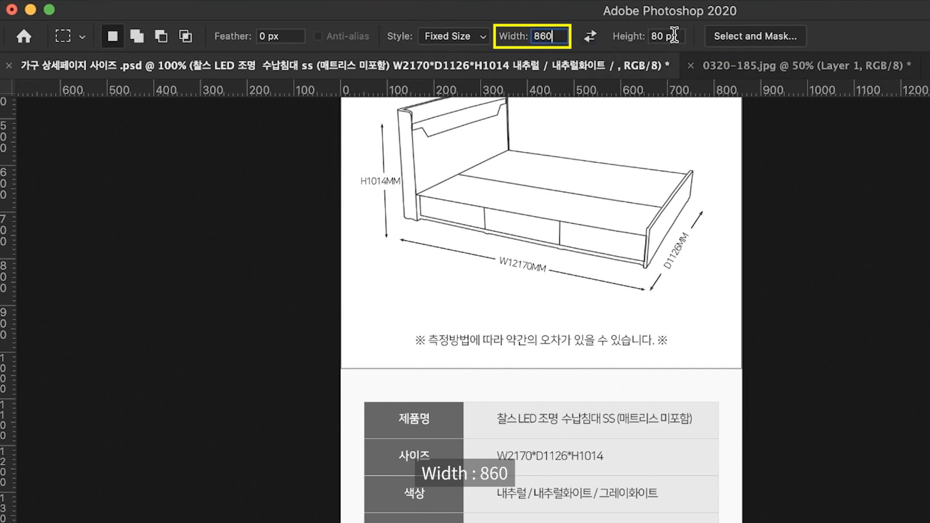
key("Tab")
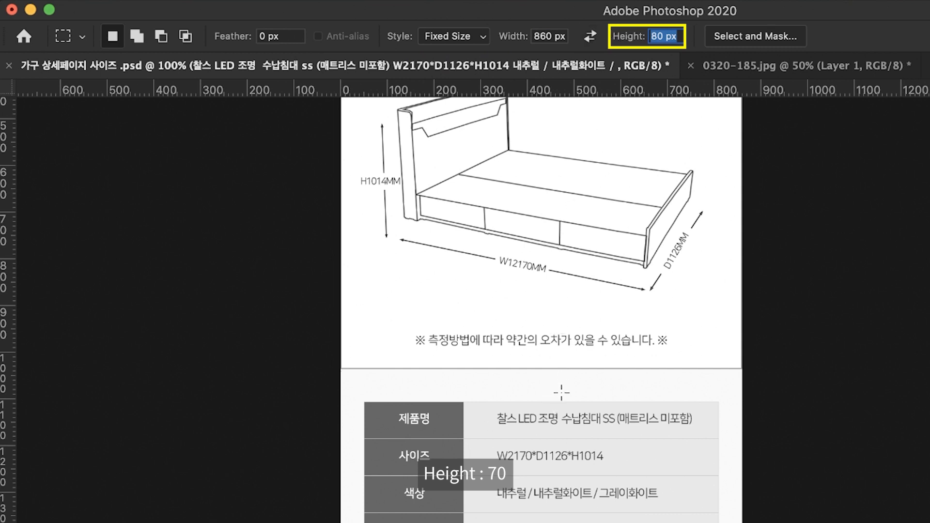
type("70")
key("Return")
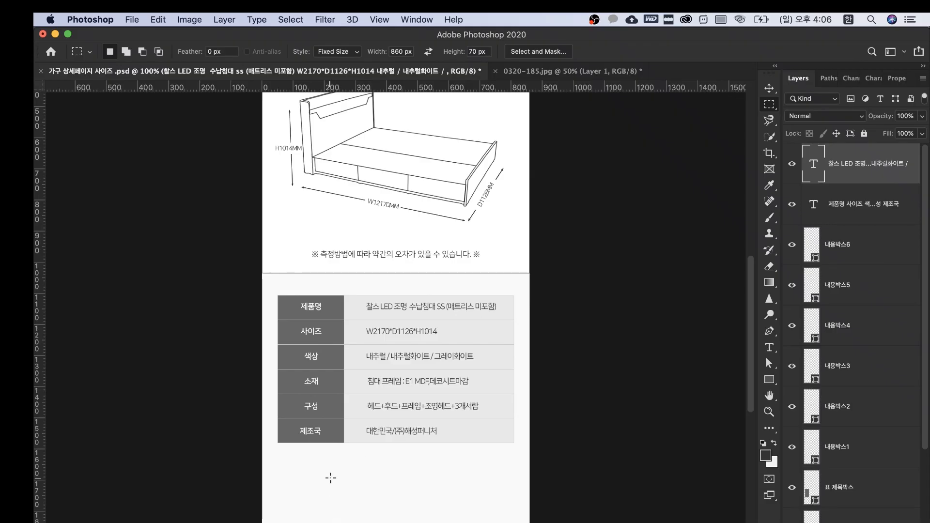
Step: Place the fixed-size selection directly below the specification table, add a horizontal guide at its lower edge, and deselect
left_click_drag(354, 468, 360, 443)
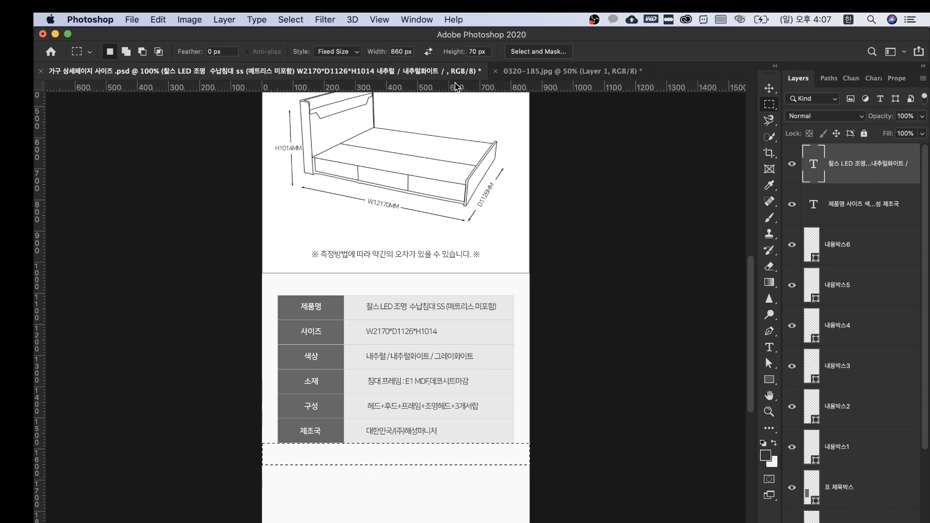
left_click_drag(457, 92, 473, 461)
key("super+equal")
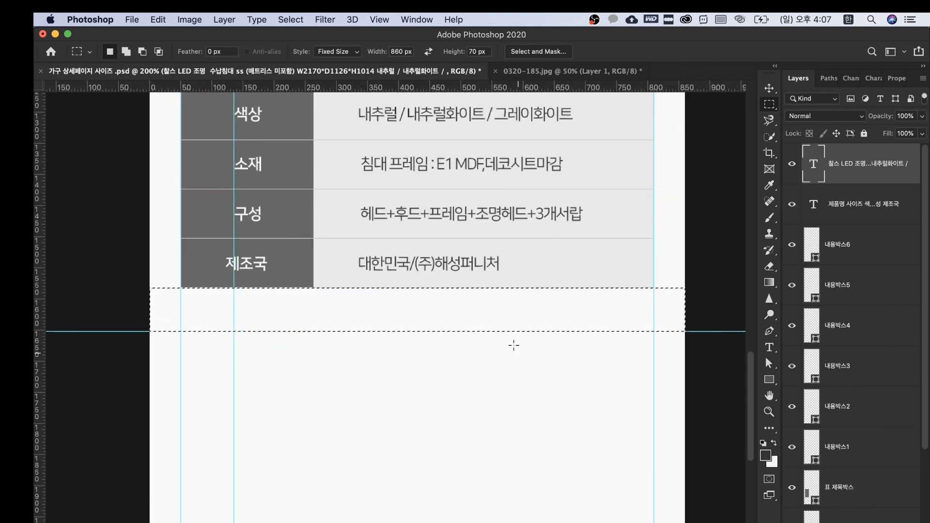
key("super+d")
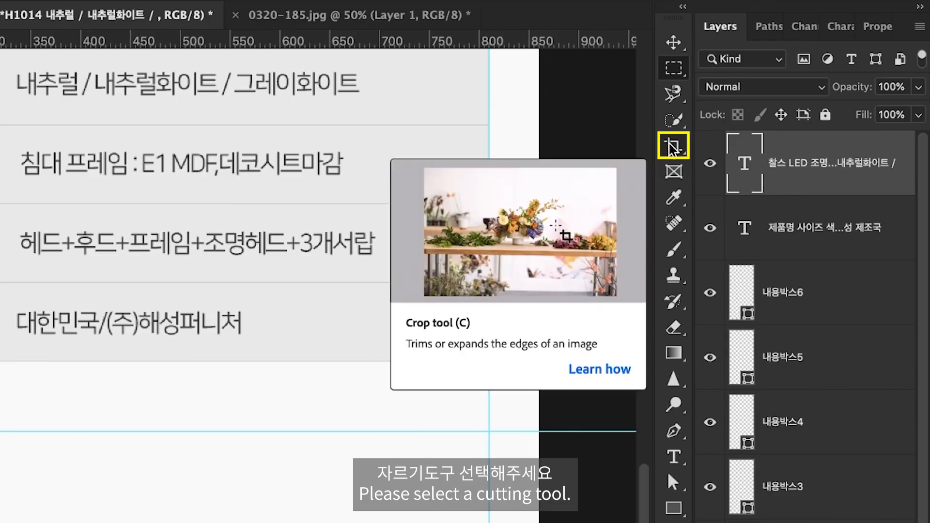
Step: Crop the canvas's lower edge up to the guide 70 px below the table and hide the guides
left_click(671, 146)
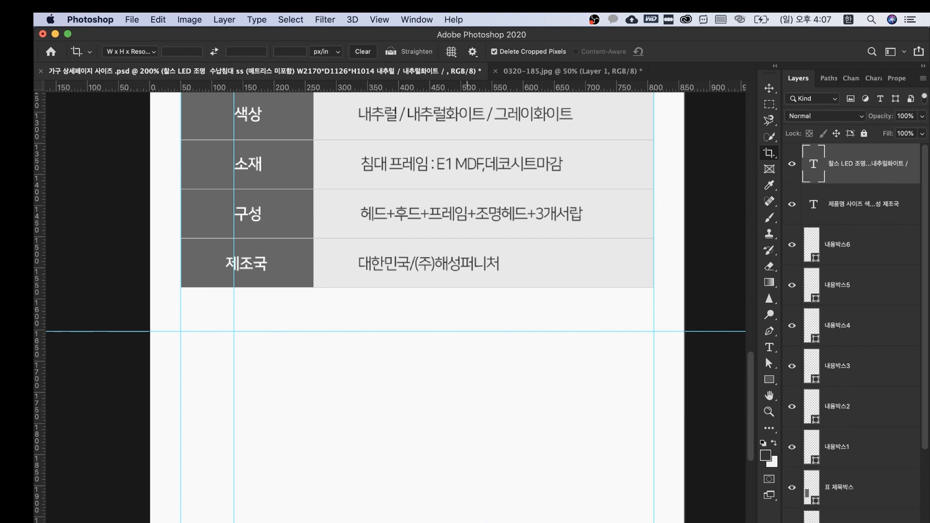
left_click_drag(420, 522, 408, 444)
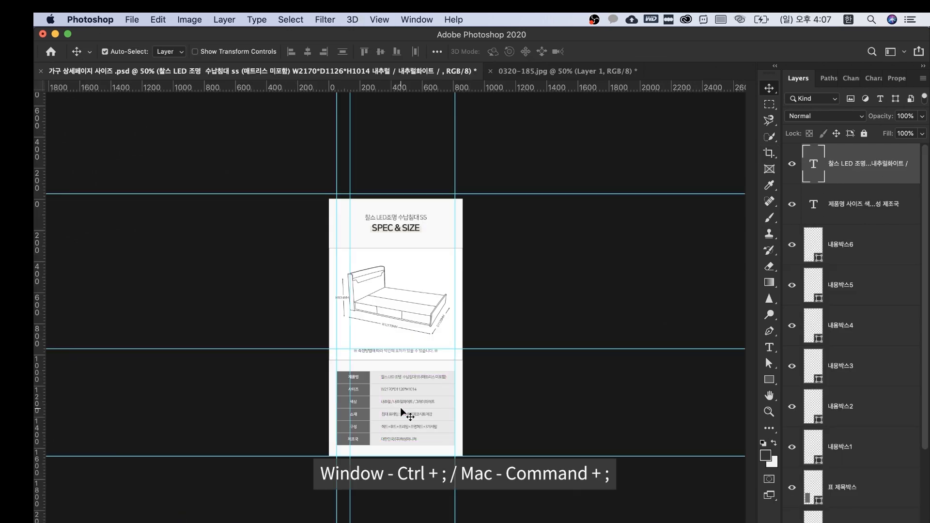
key("super+semicolon")
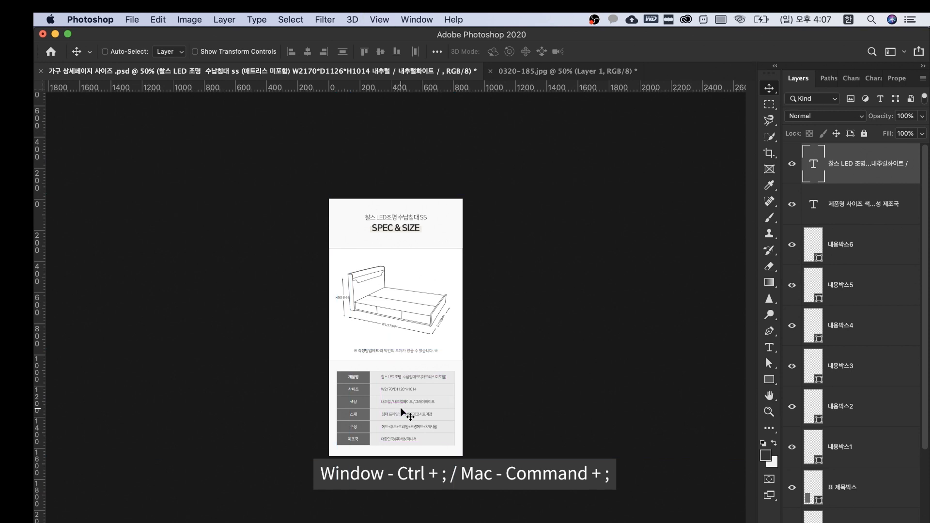
key("super+equal")
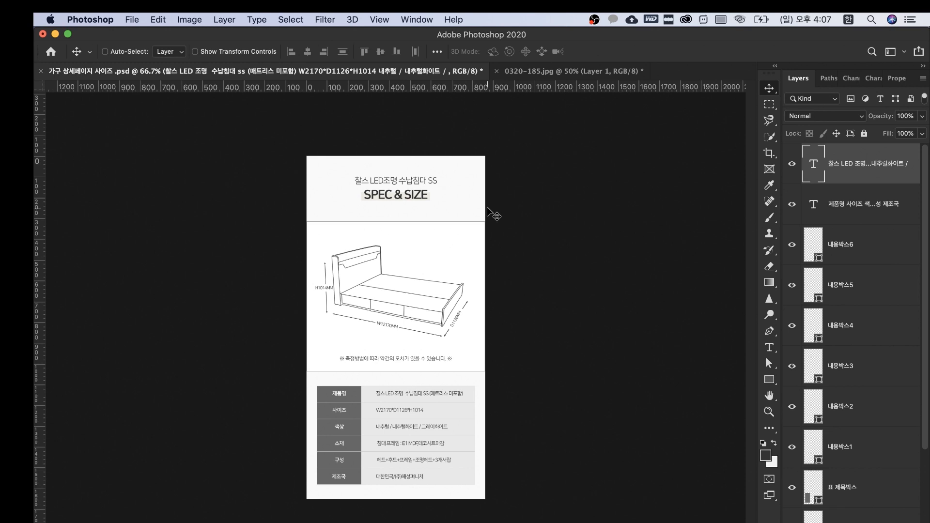
Step: Export the page for the web as a JPEG at quality 100, saved to the desktop as "spec page"
key("super+alt+shift+s")
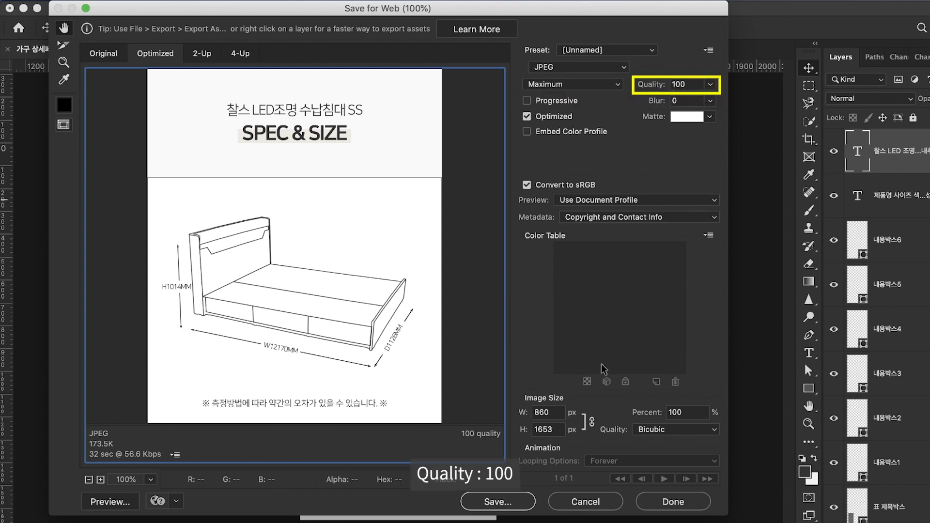
left_click(514, 506)
left_click_drag(516, 136, 429, 137)
type("spec pa")
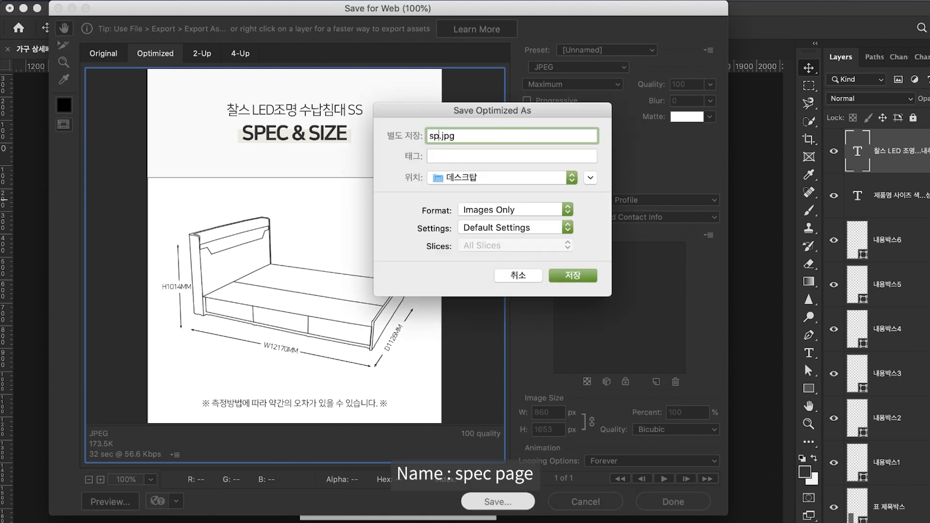
type("ge")
left_click(573, 276)
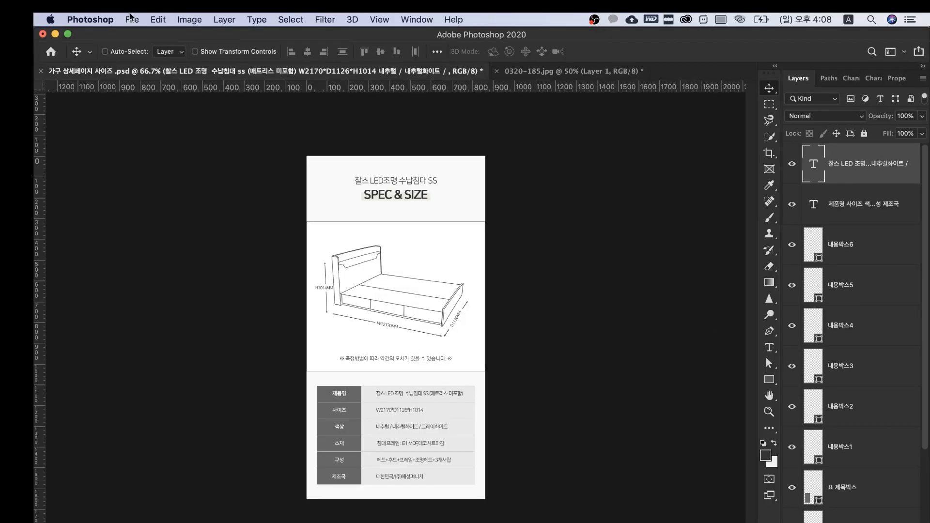
Step: Minimize Photoshop and bring the exported spec-page.jpg beside the reference image in Preview to compare them
left_click(55, 35)
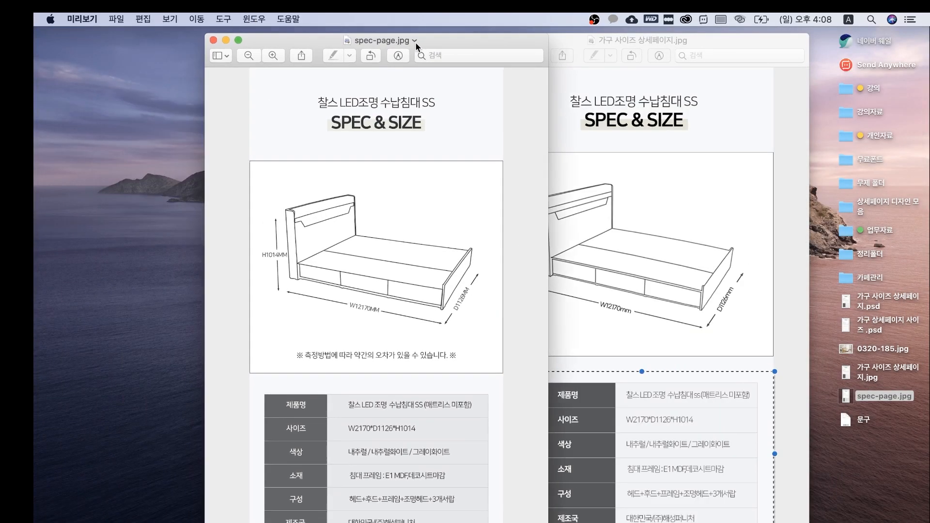
left_click_drag(416, 43, 459, 36)
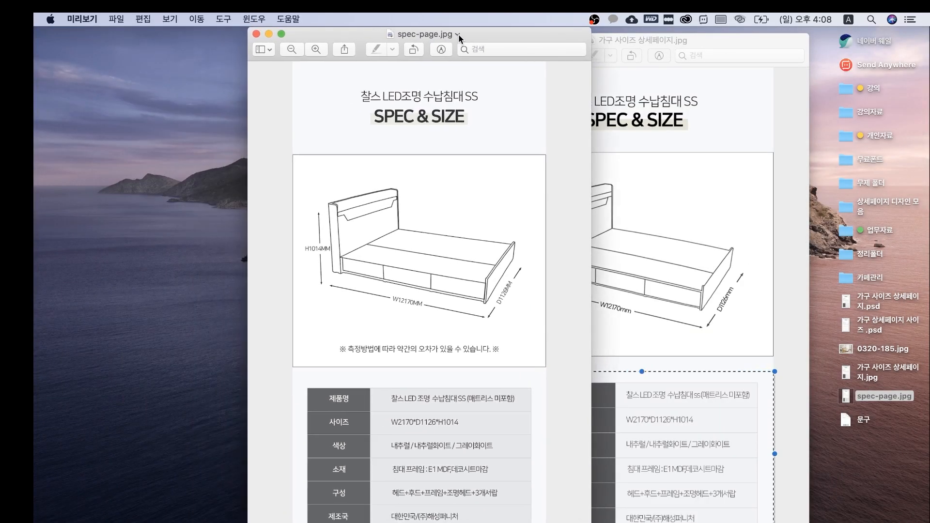